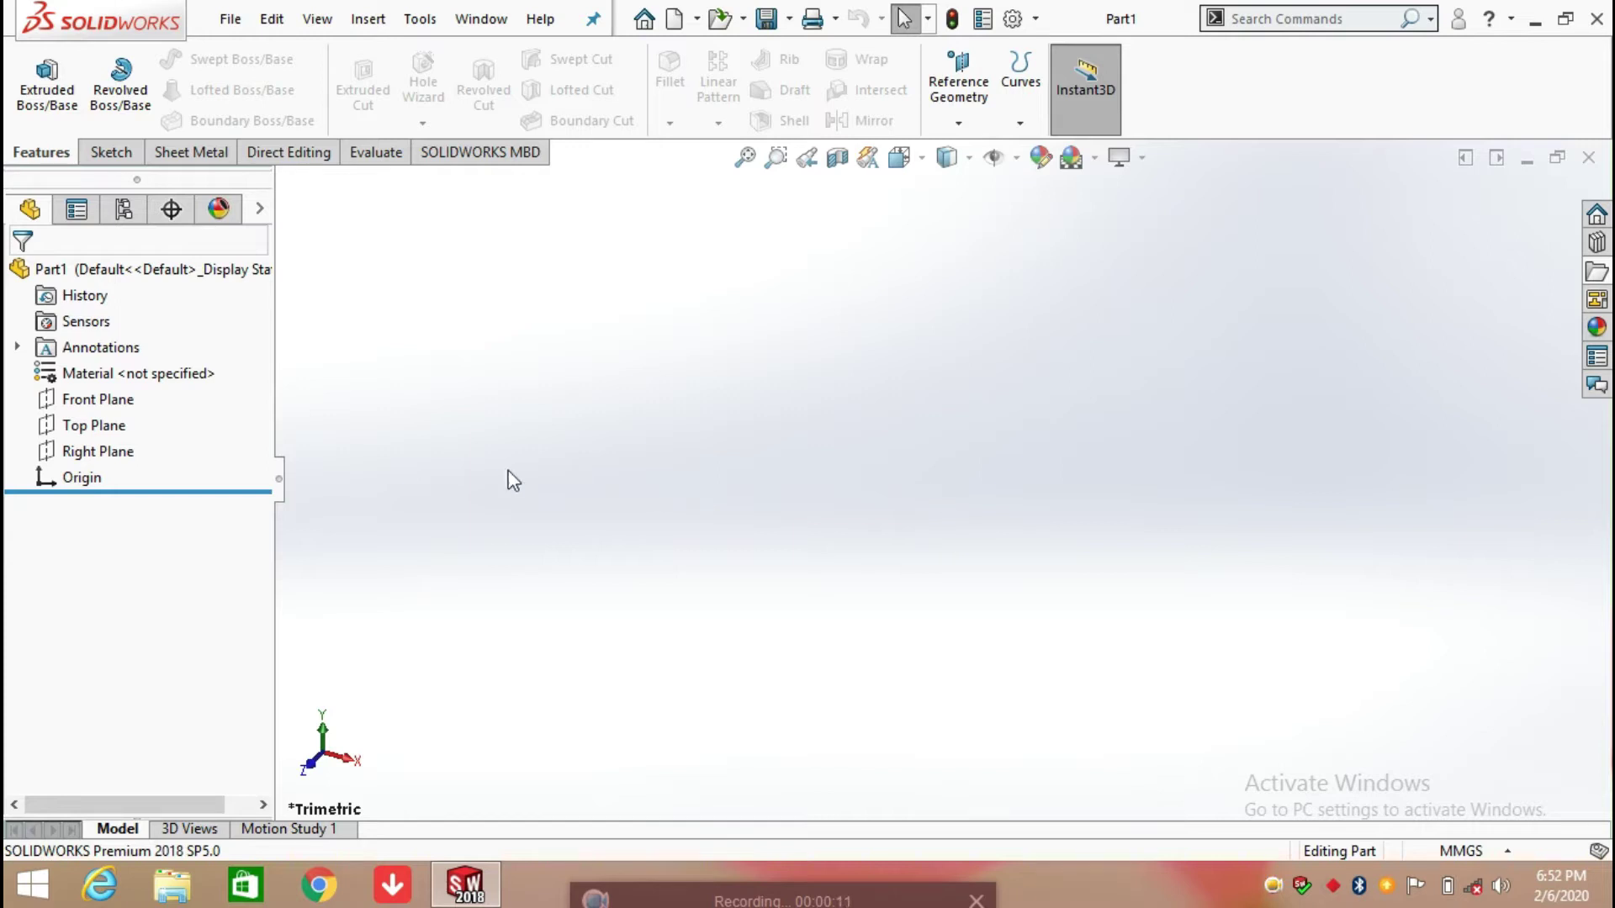
- Sketch a circle about 88 mm in diameter on the Front Plane, centred on the origin
click(96, 399)
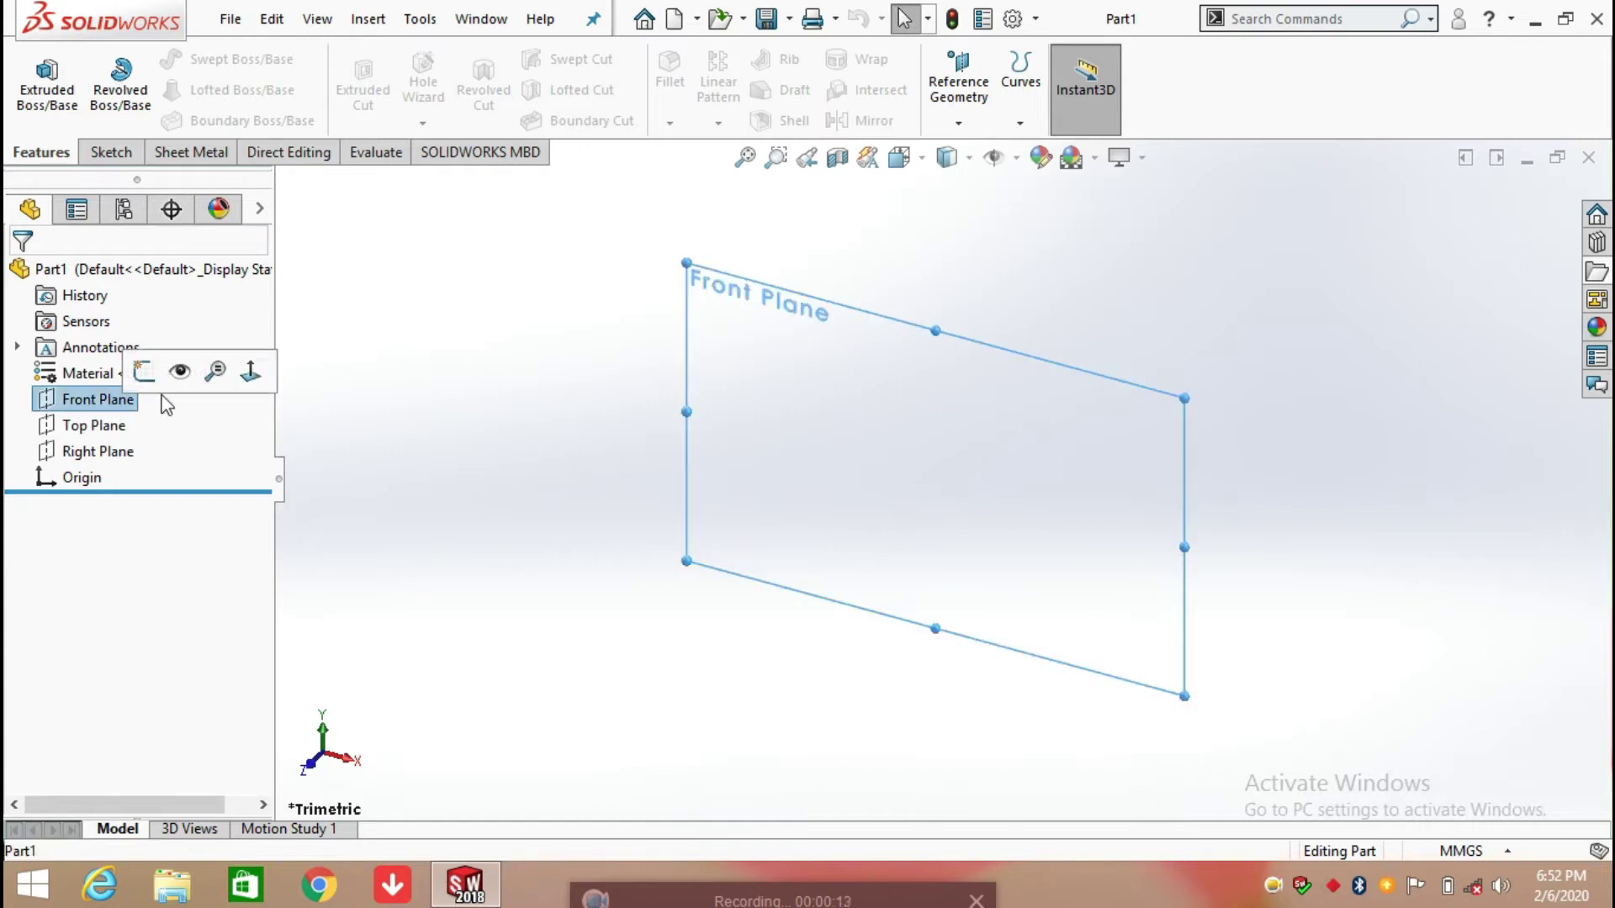
click(250, 371)
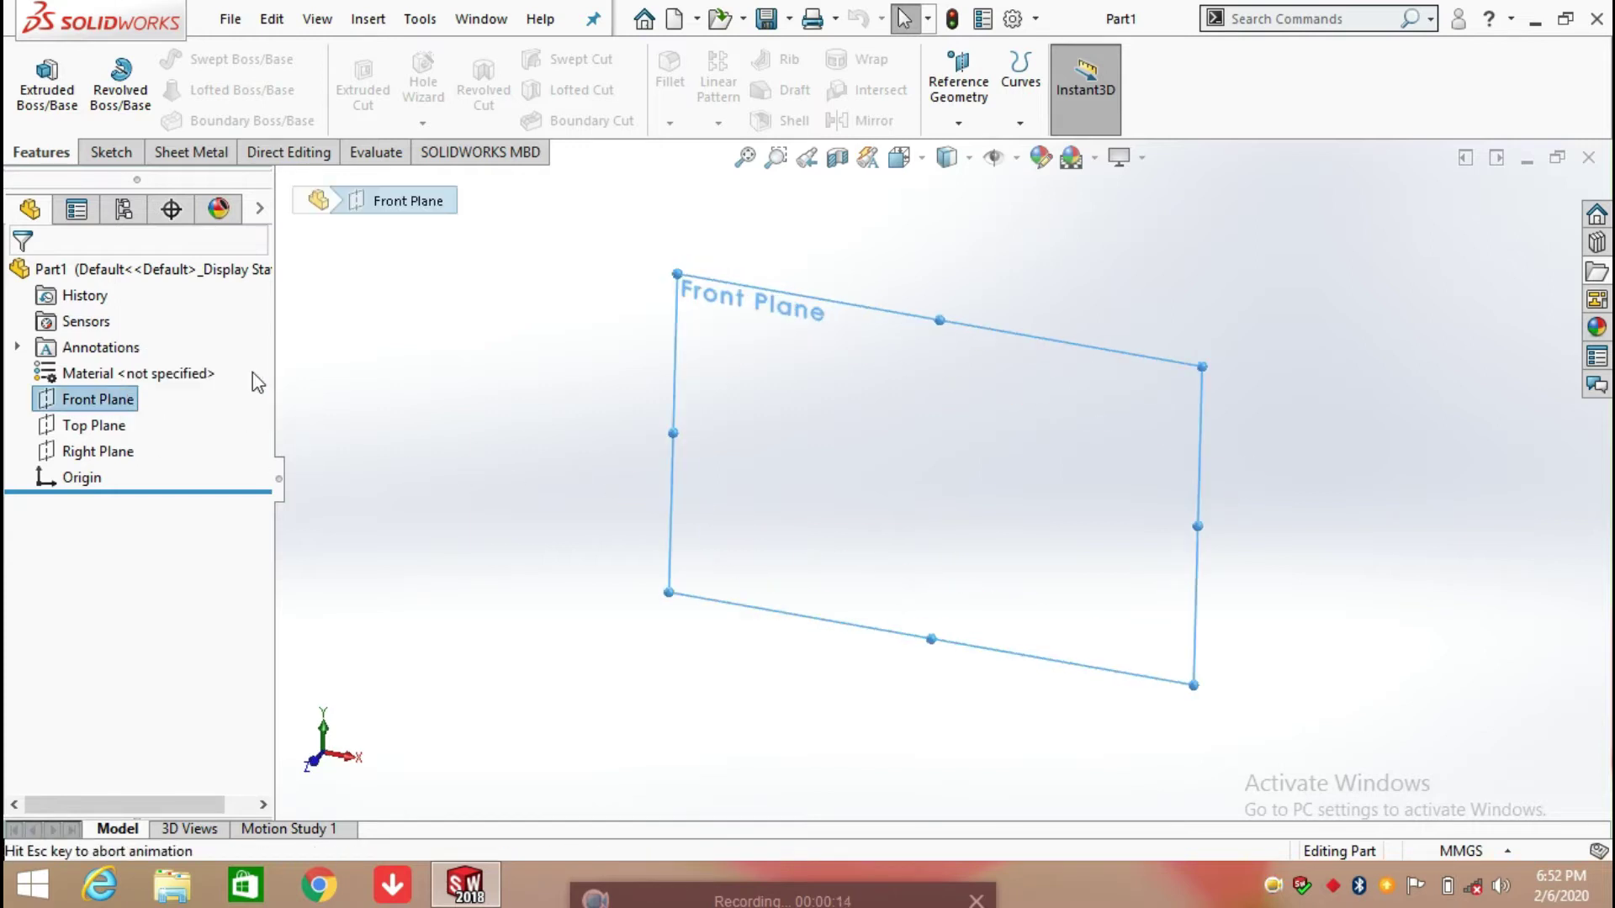
click(111, 153)
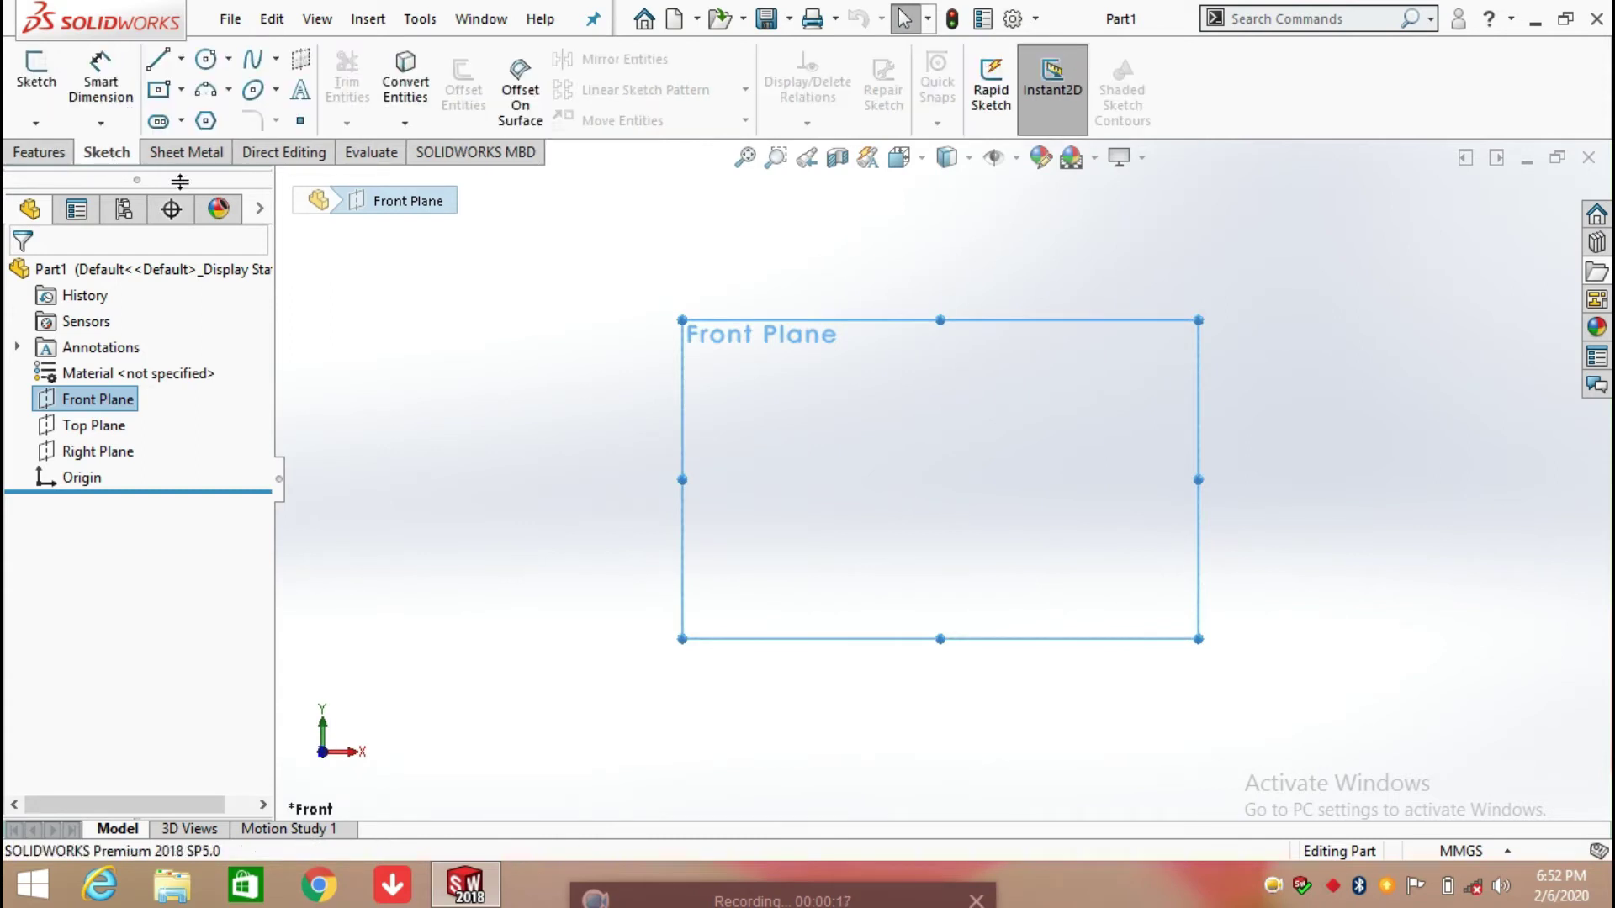
click(206, 59)
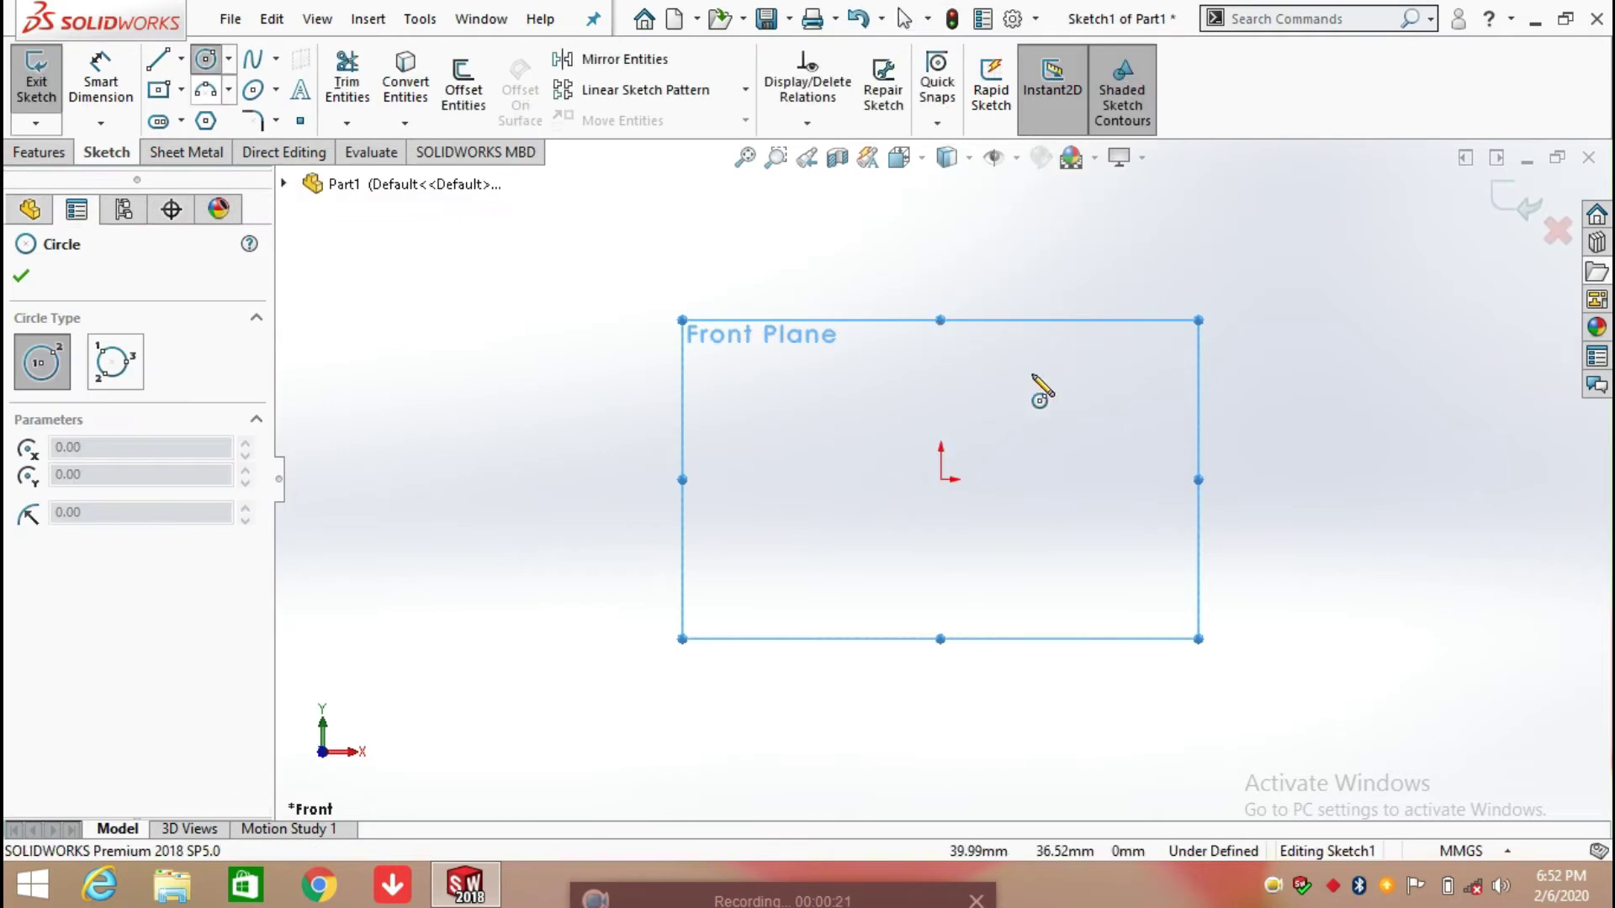
drag(941, 479, 832, 538)
right_click(823, 535)
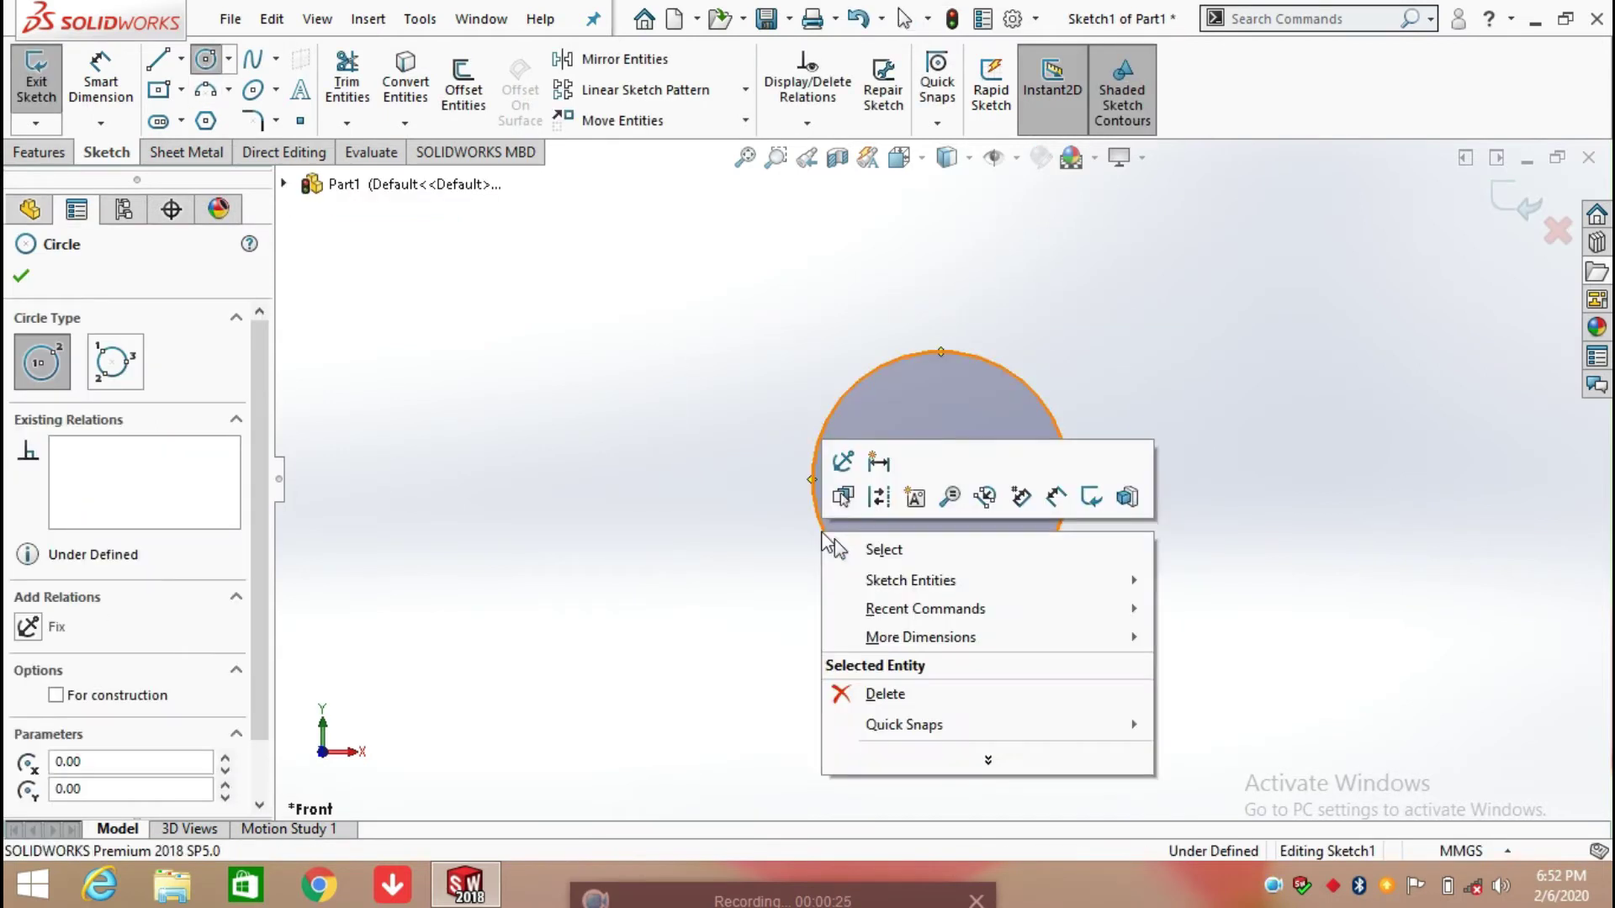
click(879, 549)
- Dimension the circle's diameter to 230 mm
click(80, 101)
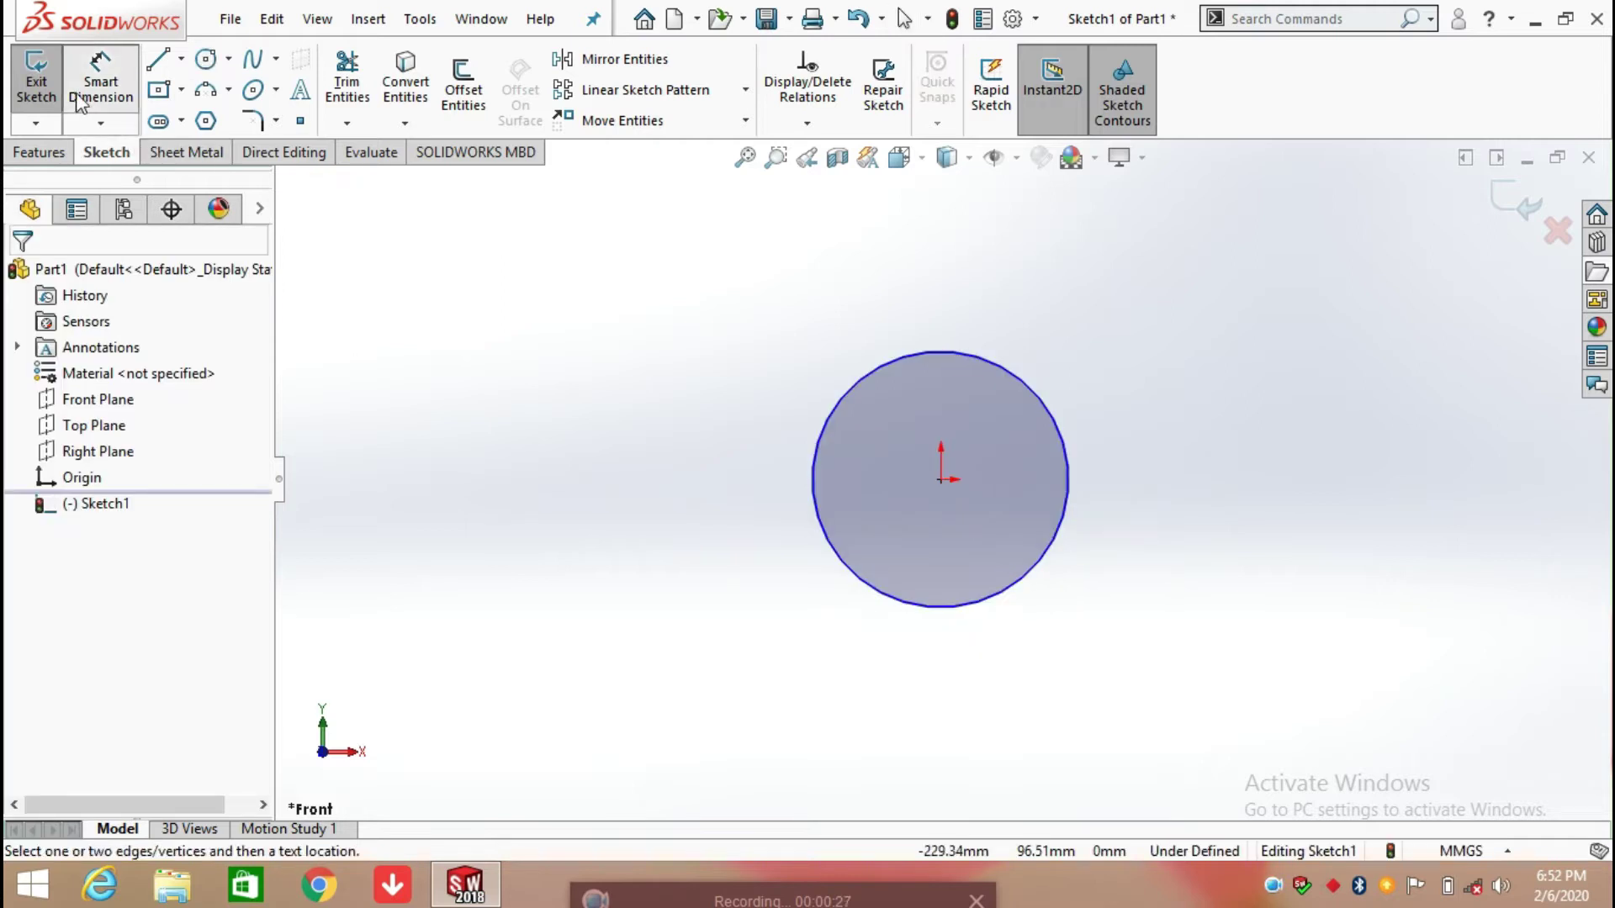
click(826, 412)
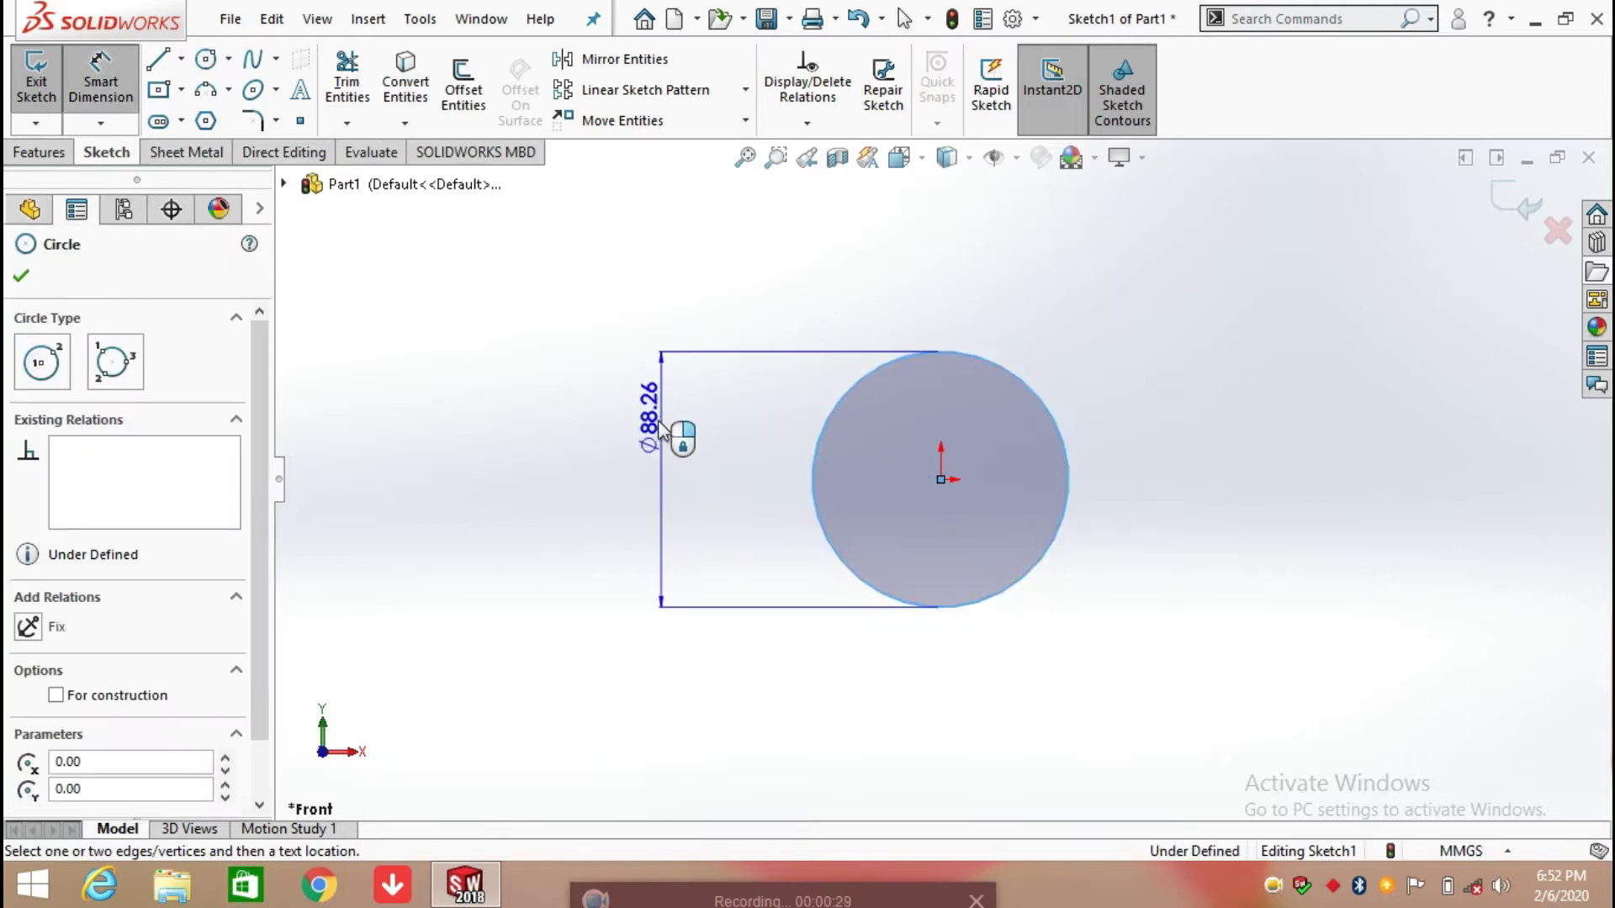
click(661, 427)
text(23)
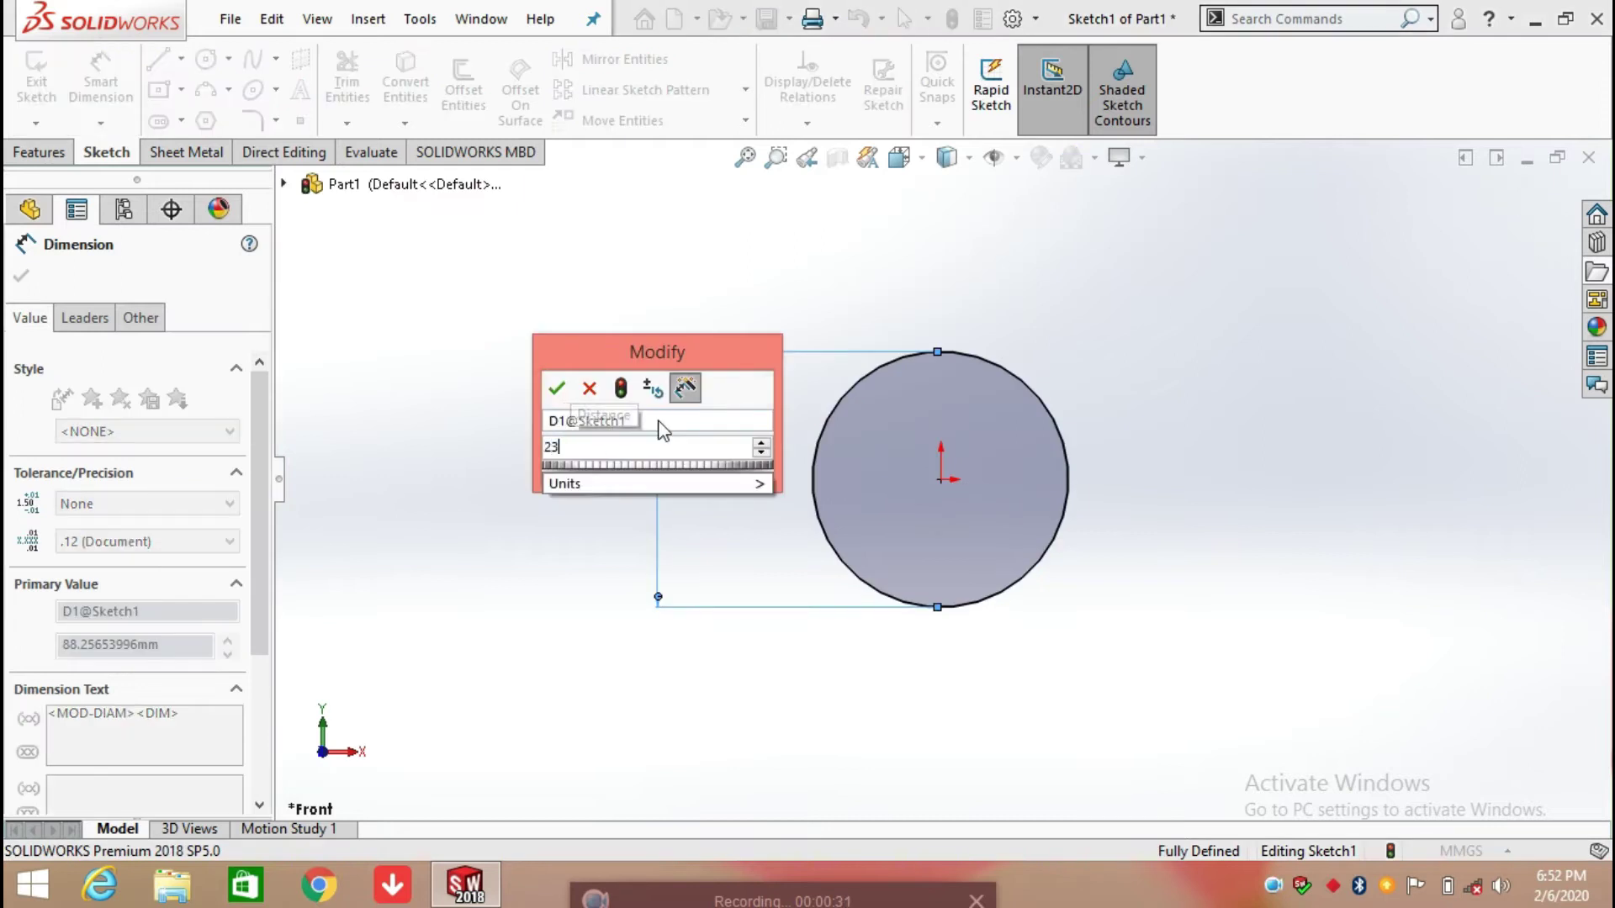
text(0)
key(Return)
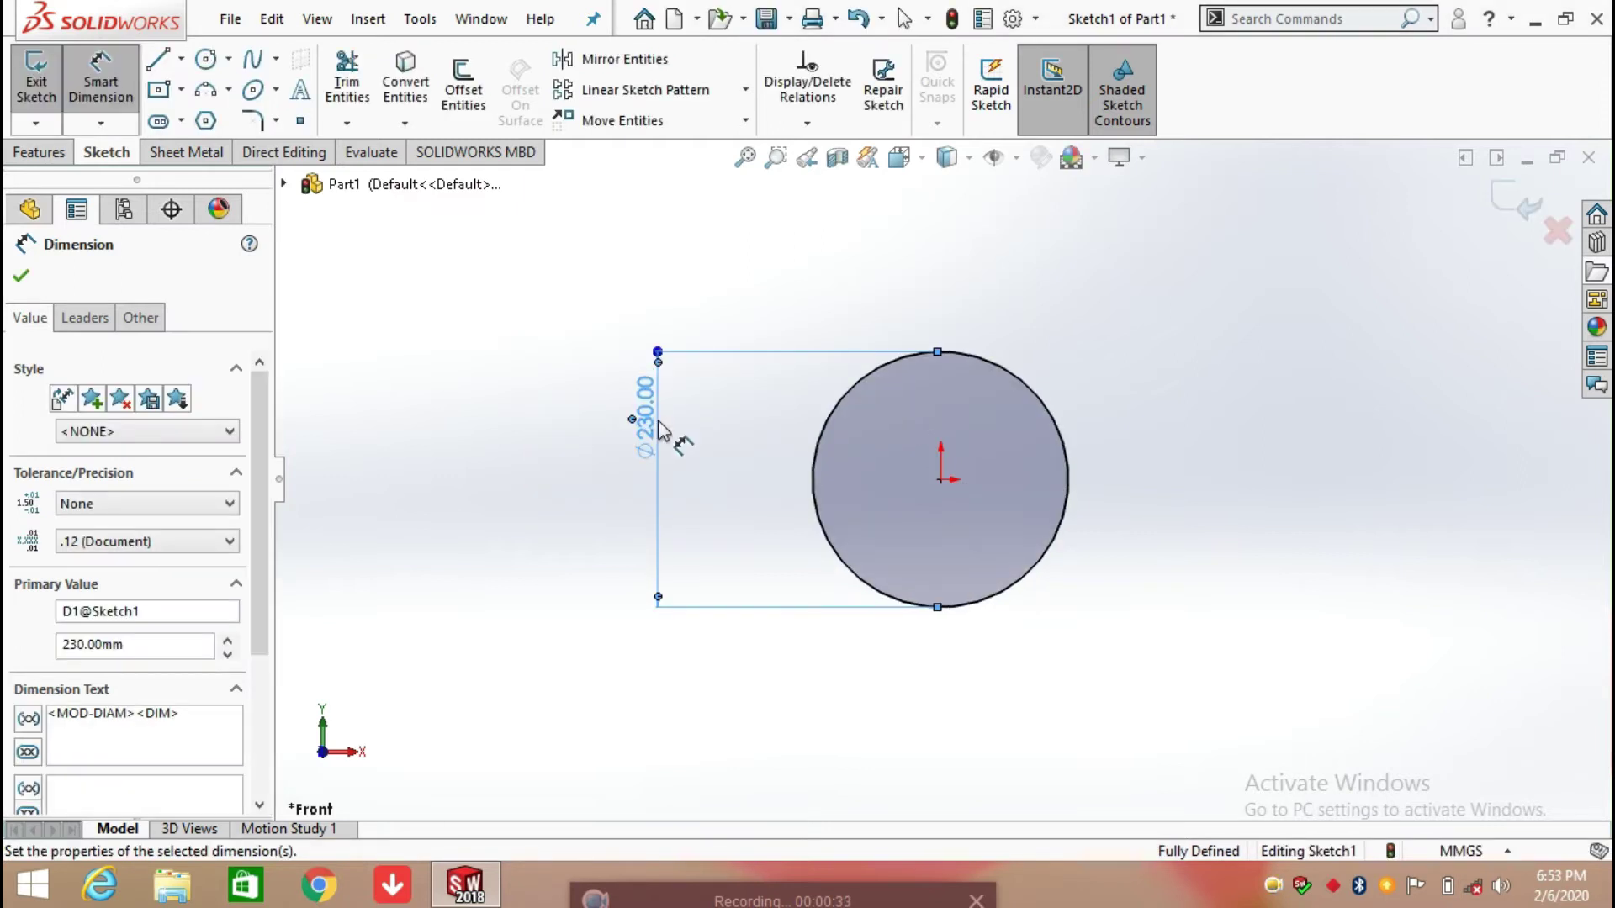
click(32, 280)
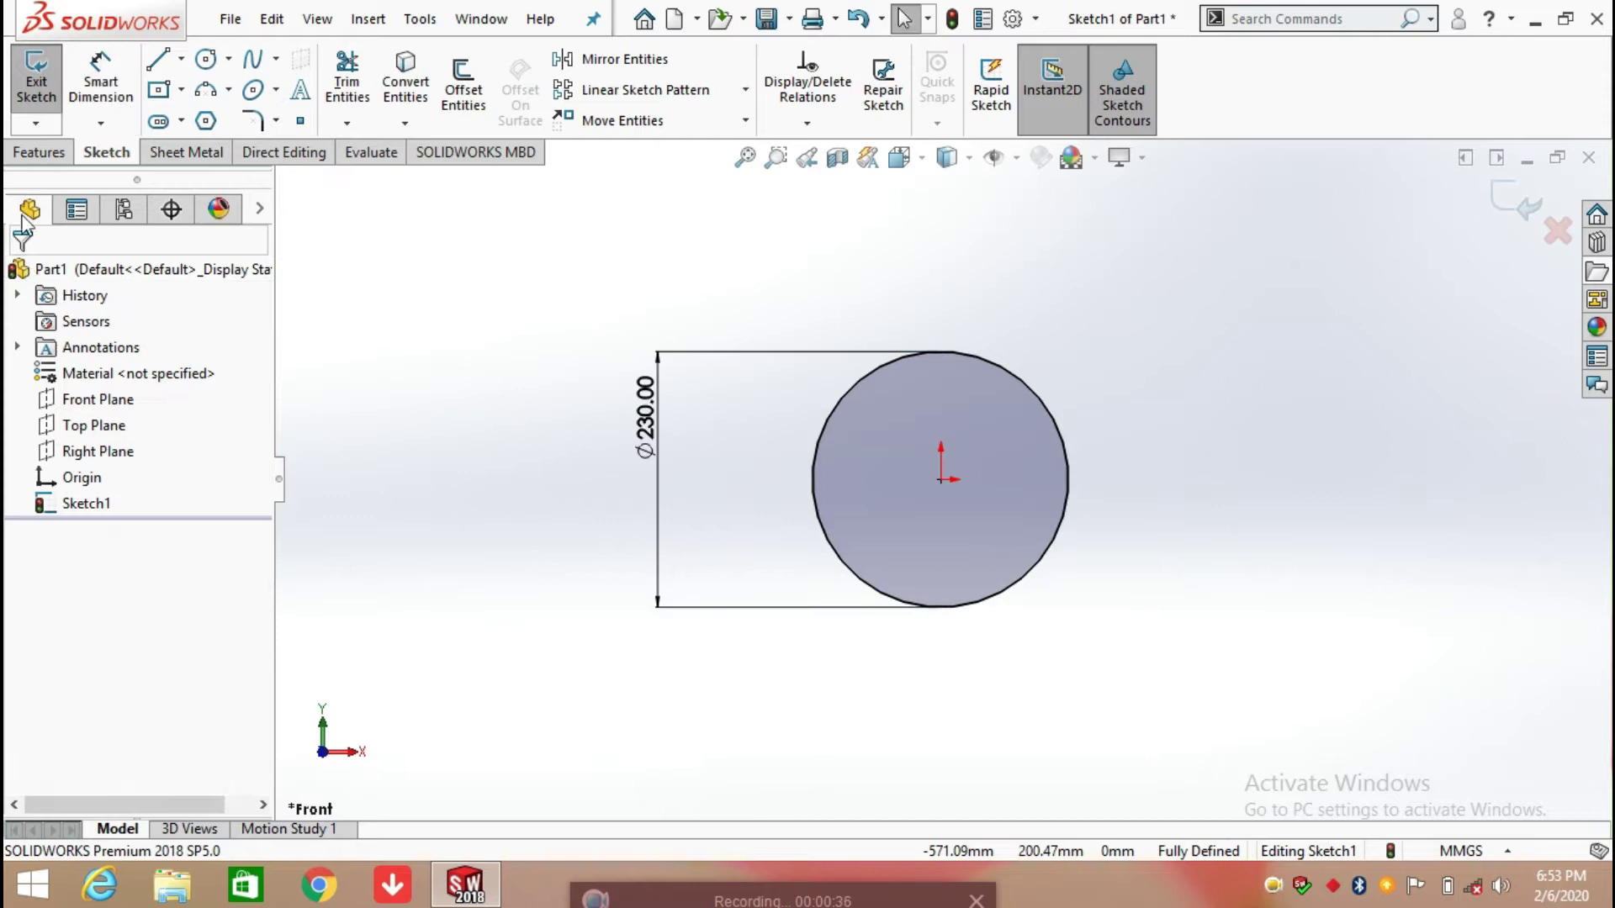
- Extrude the circle 2200 mm as a solid boss with the Mid Plane end condition
click(35, 153)
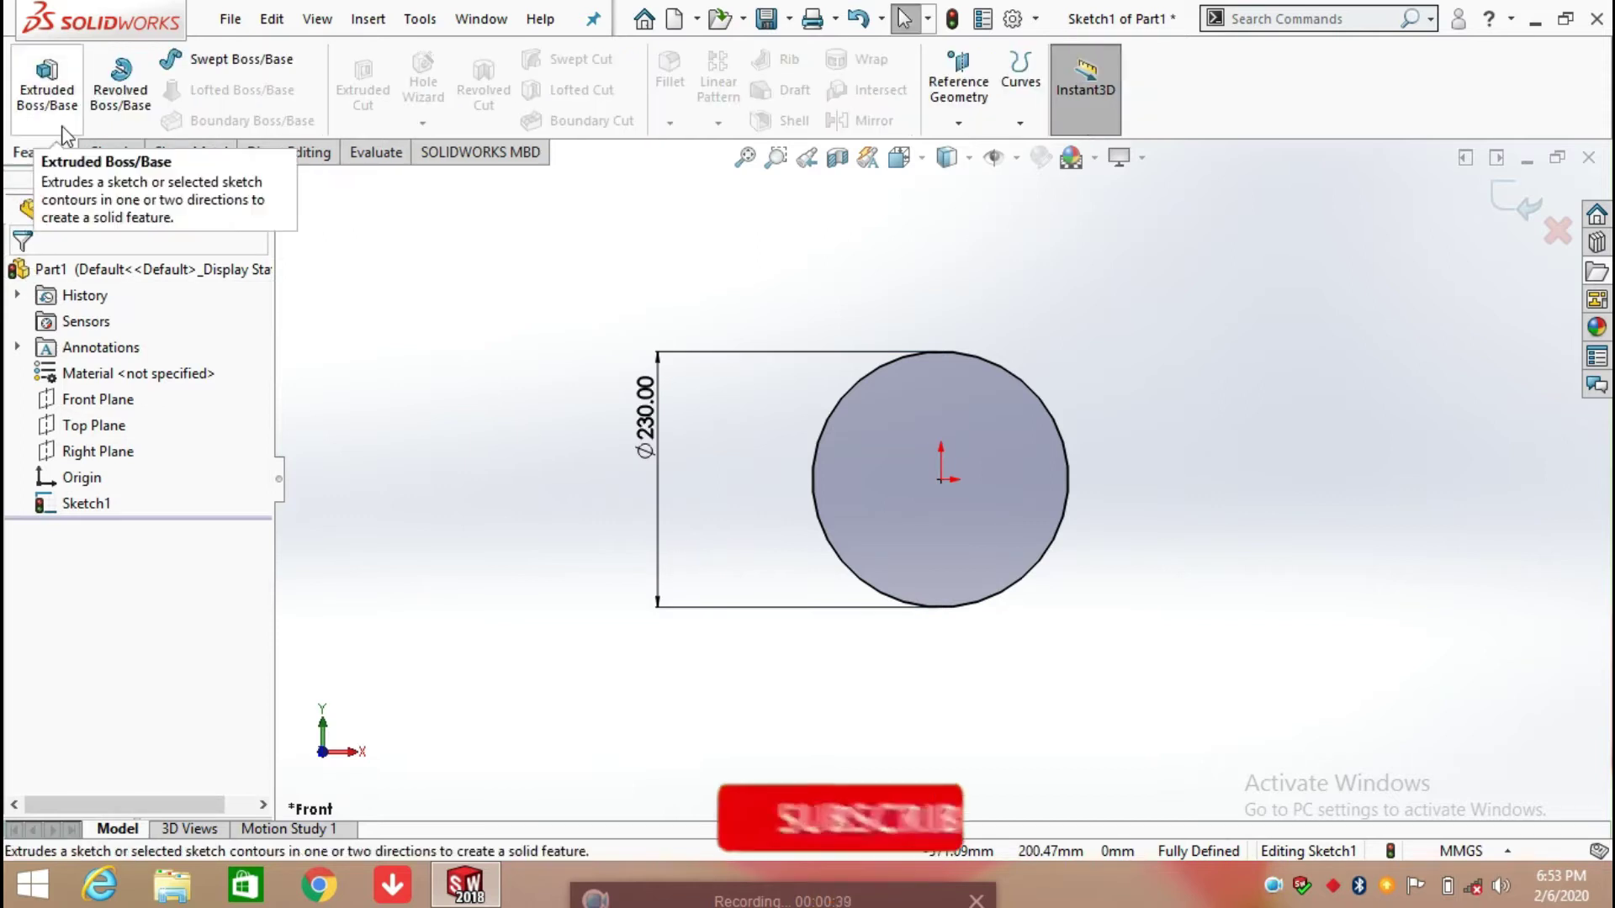
click(52, 93)
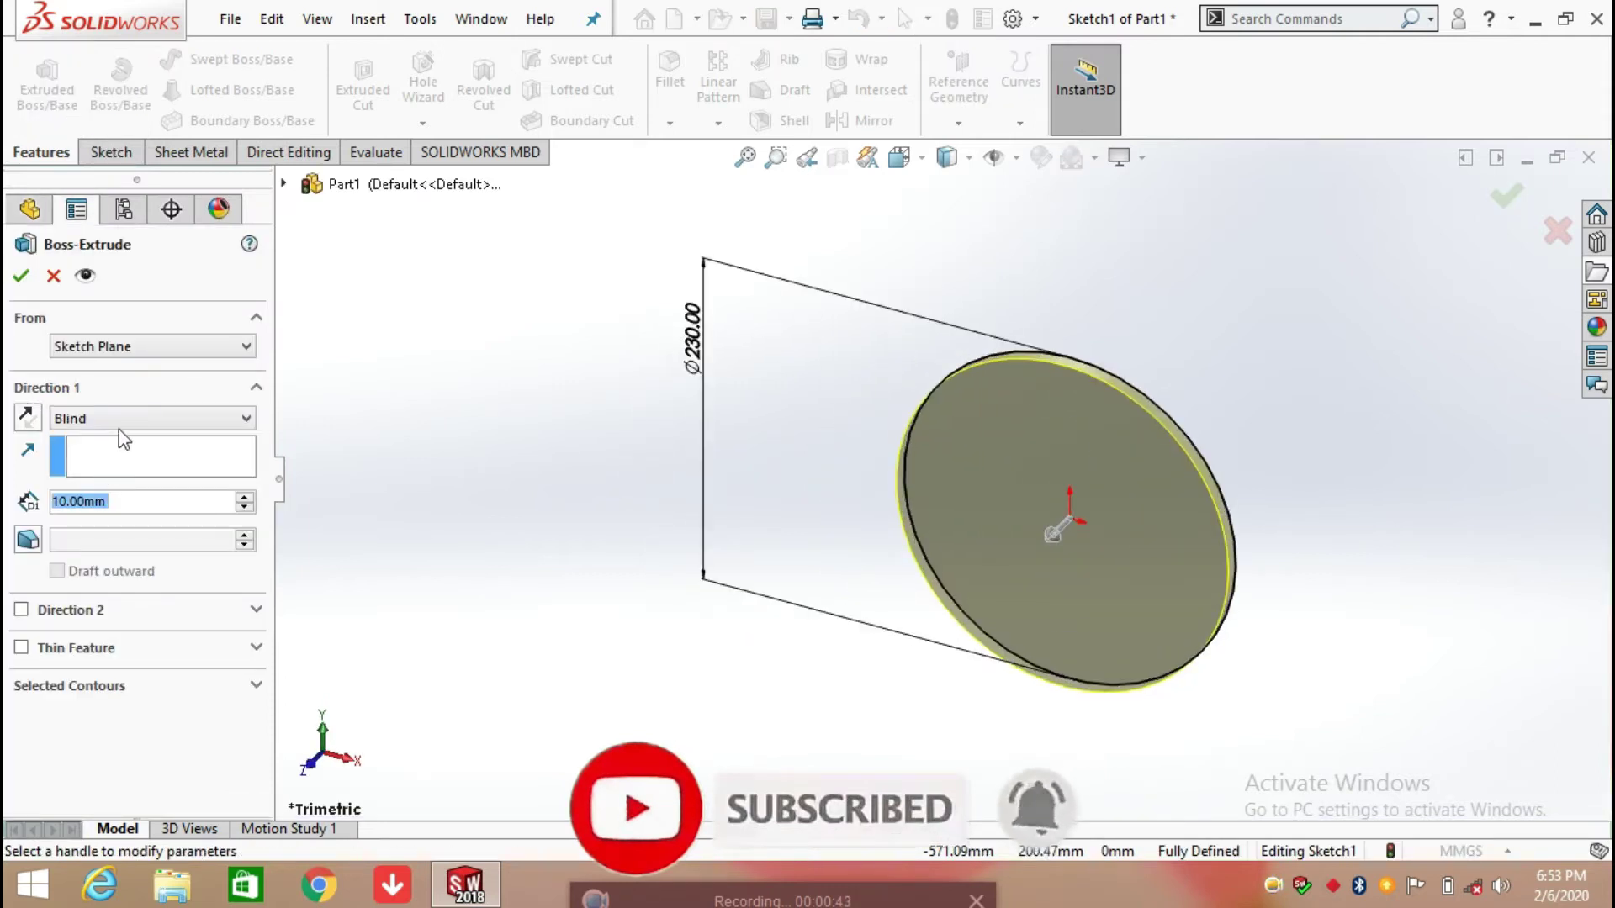
click(120, 420)
click(95, 519)
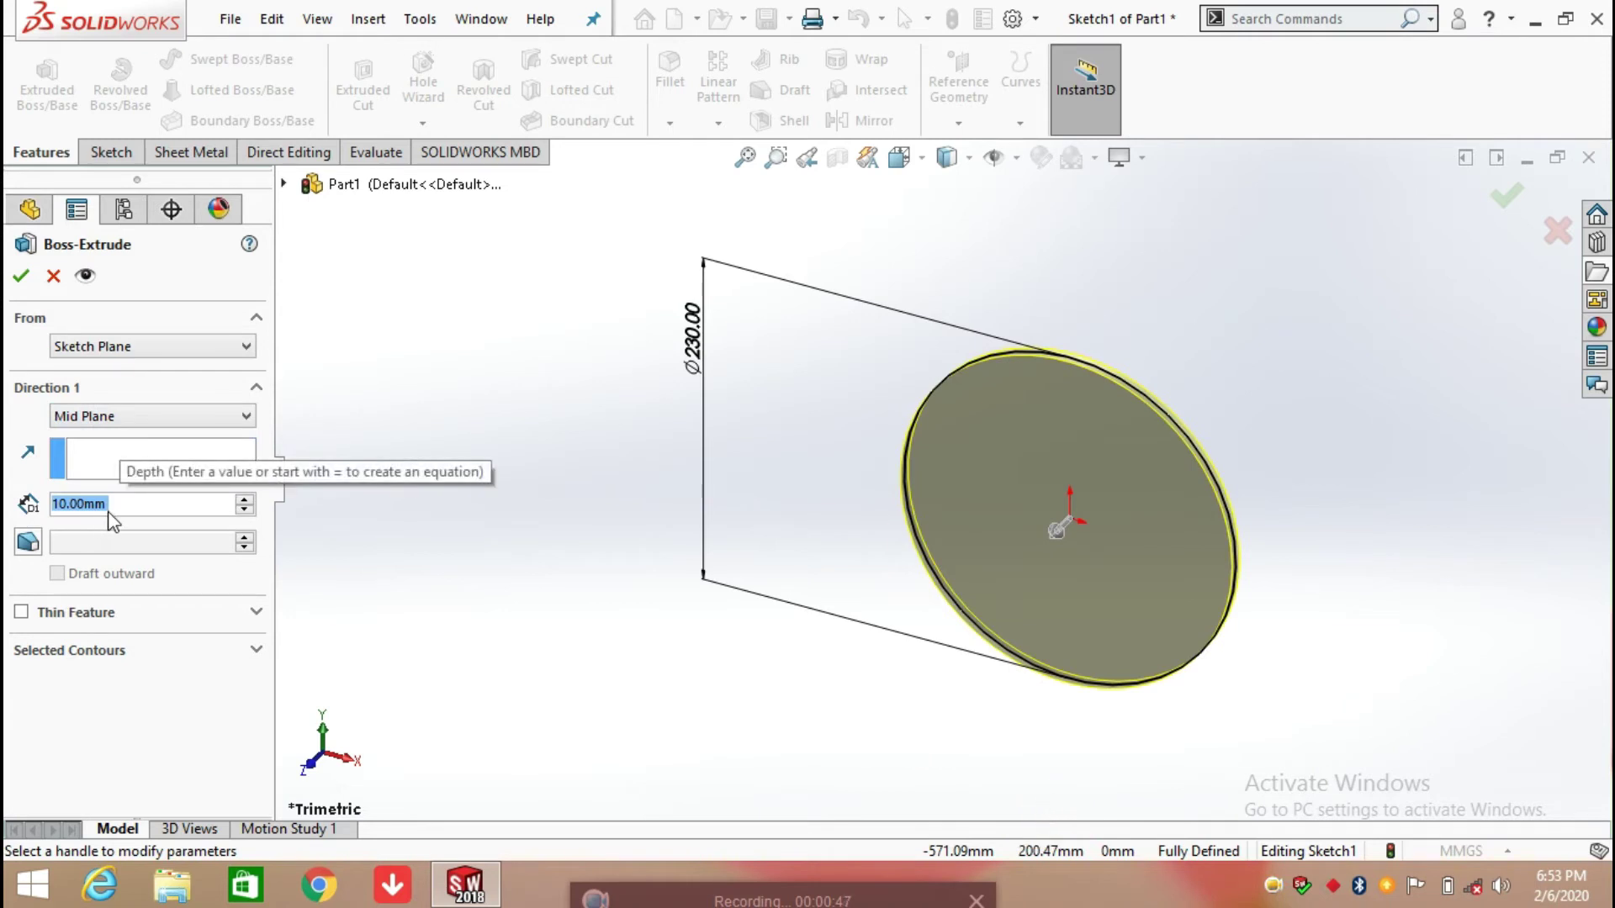
text(2200)
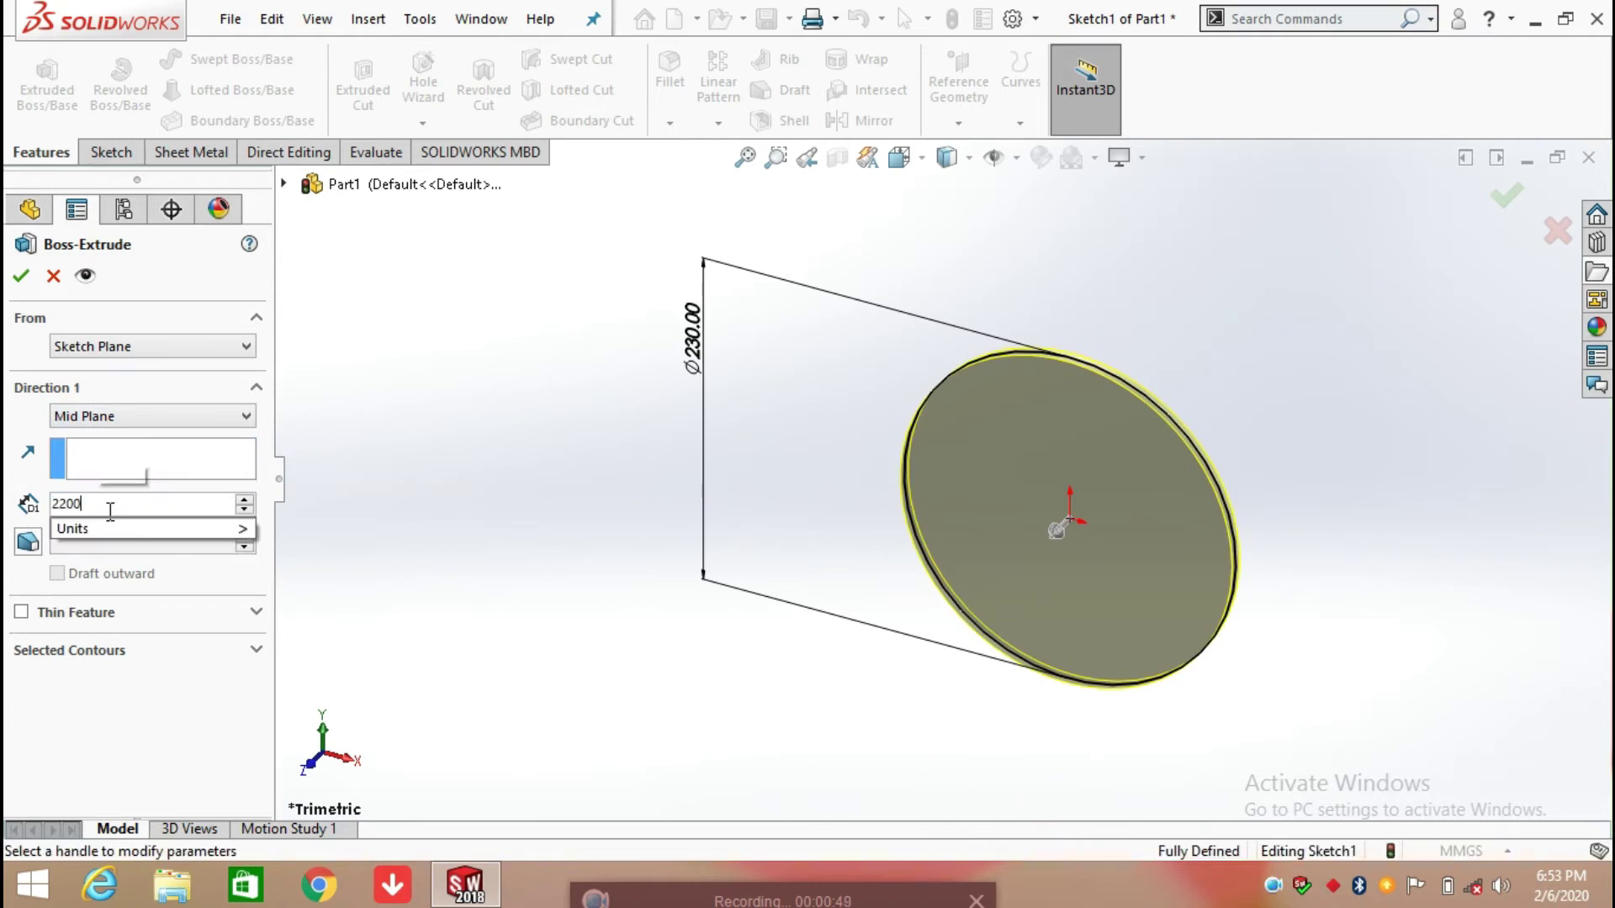
key(Return)
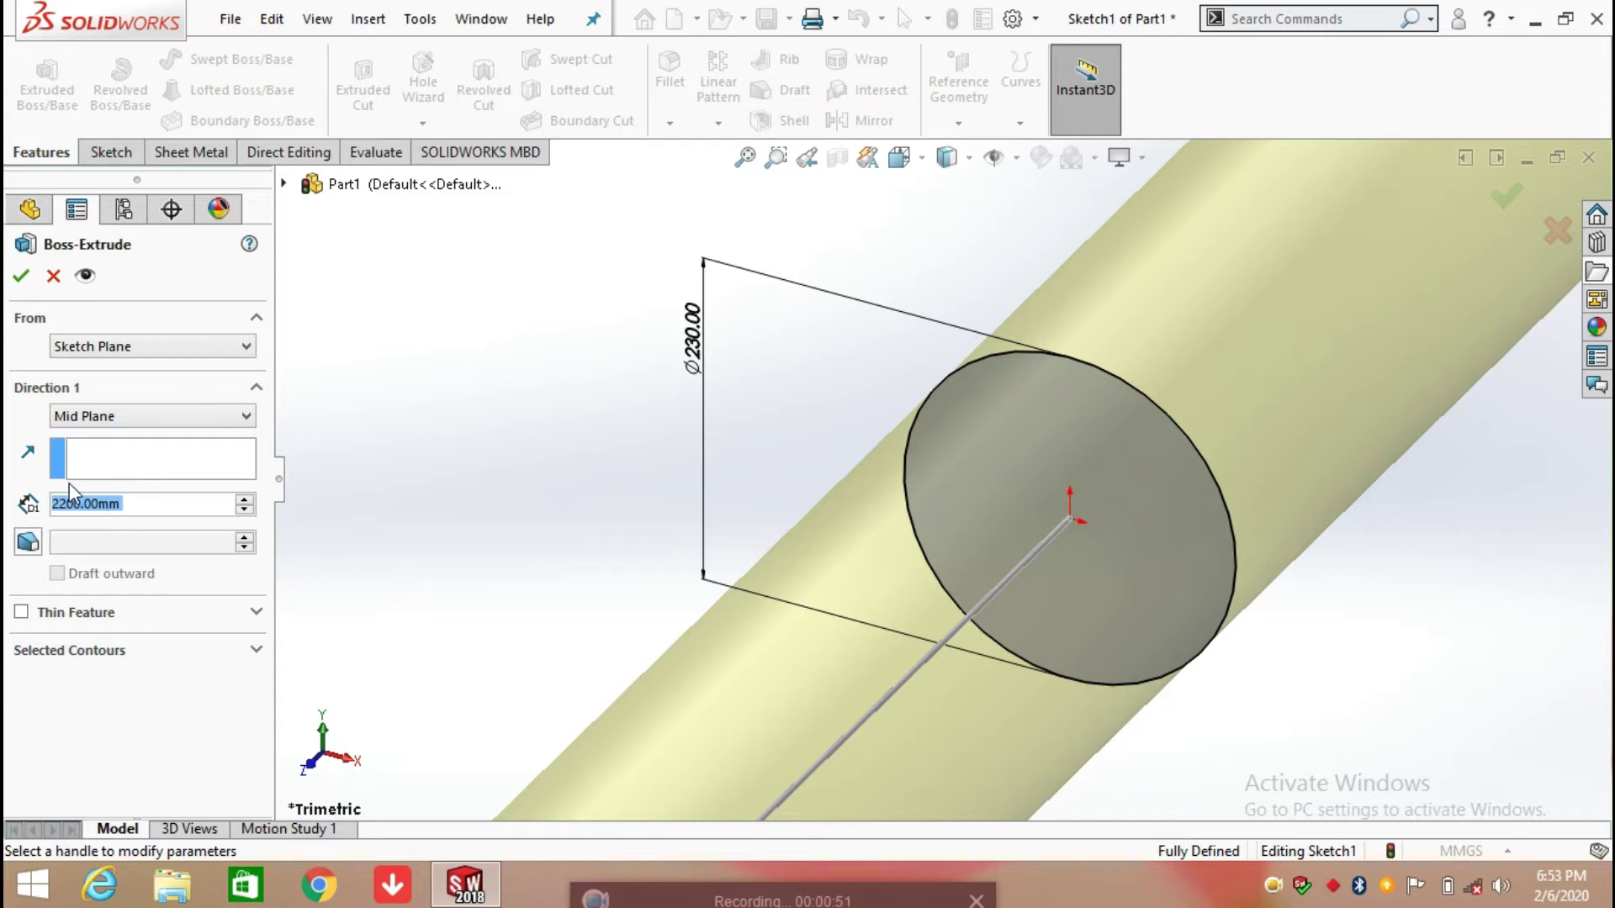
click(21, 277)
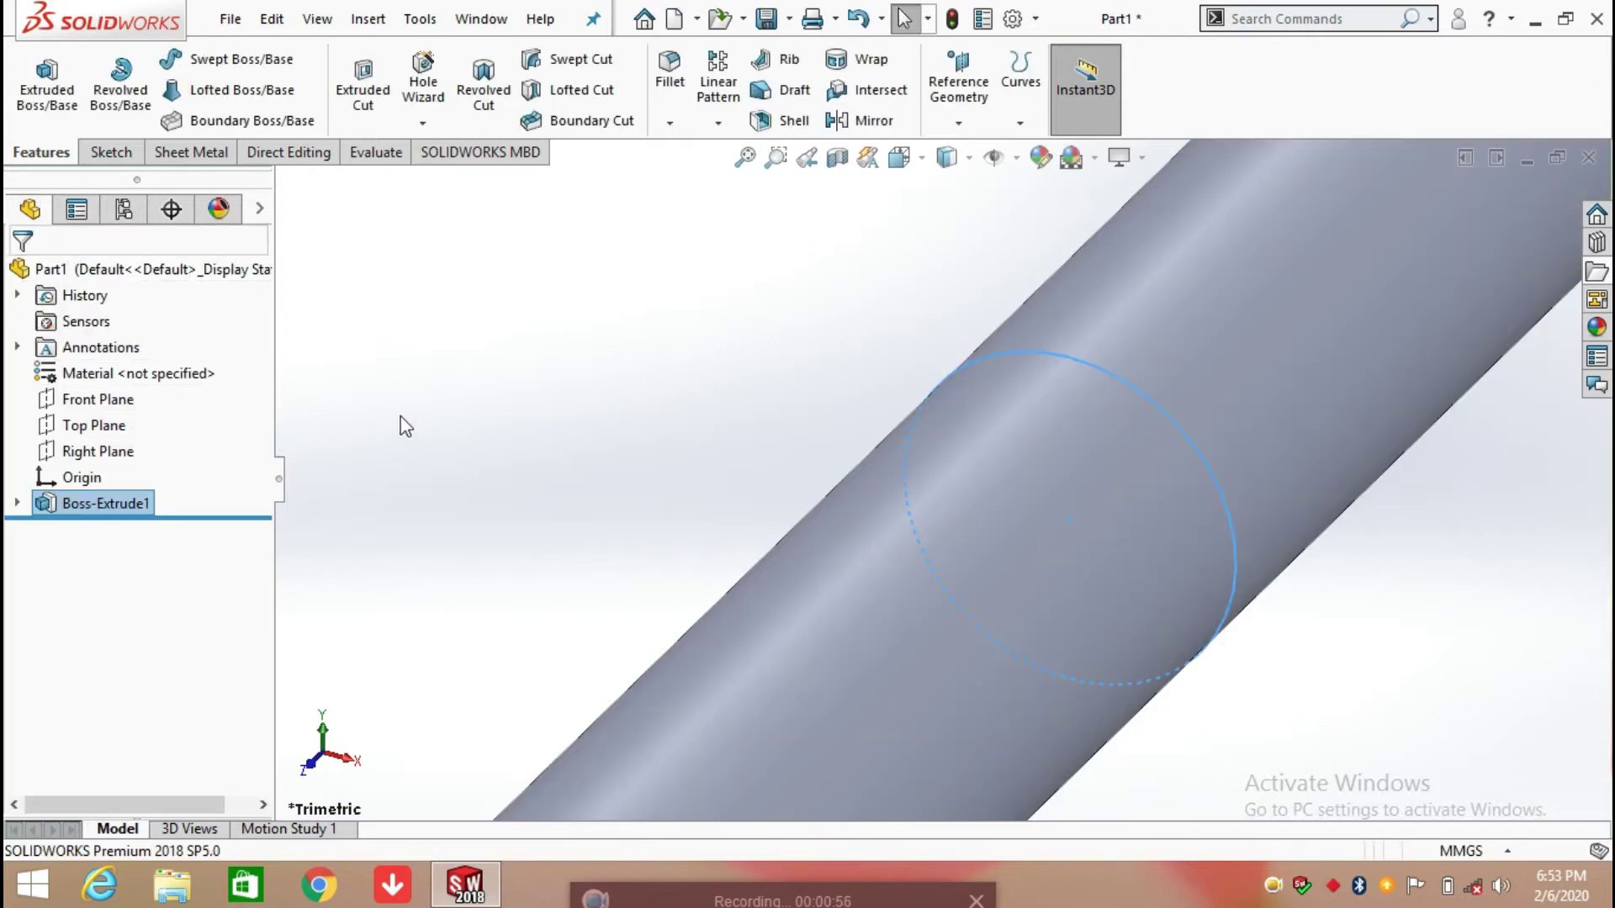
- Sketch a circle about 139 mm in diameter on the Top Plane, about 1005 mm above the origin near the cylinder's upper end
click(92, 425)
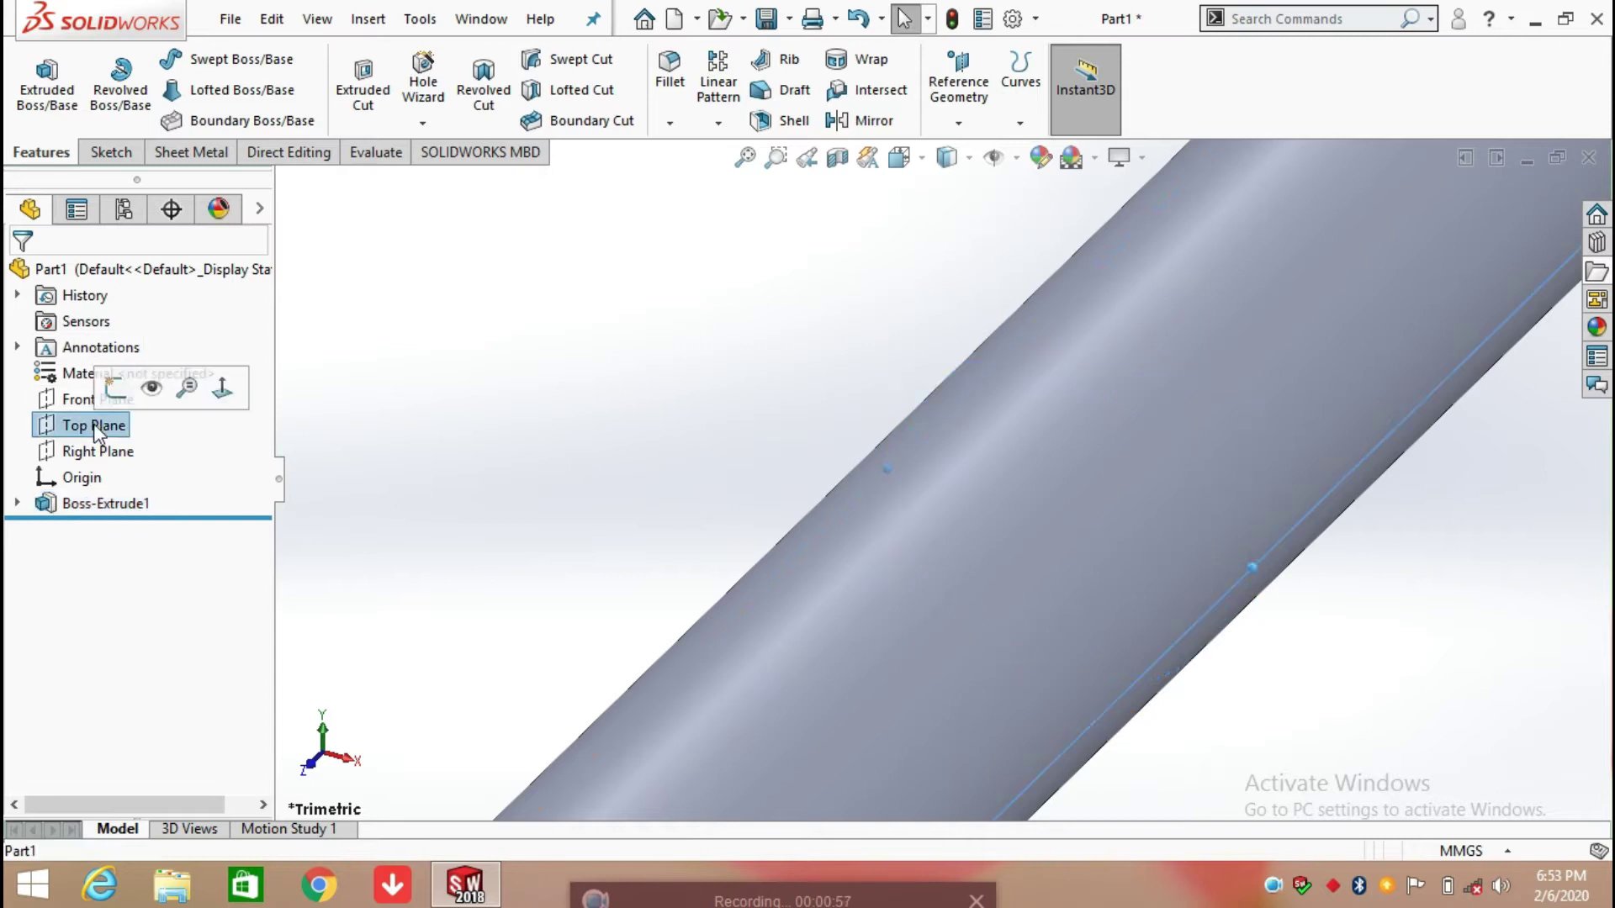
click(210, 387)
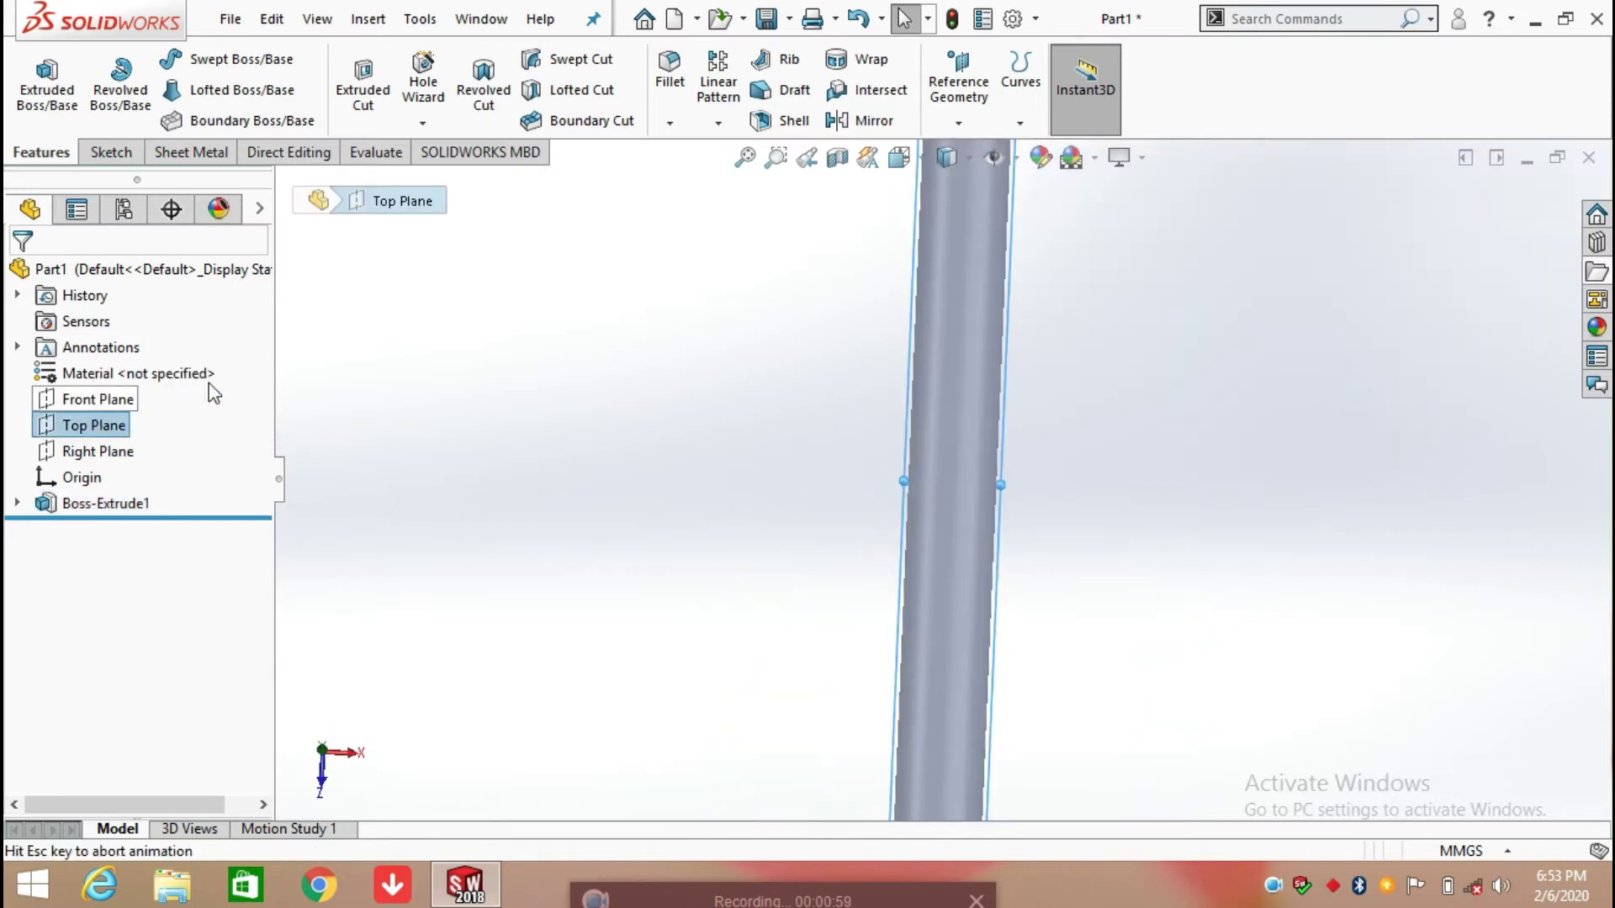
click(103, 153)
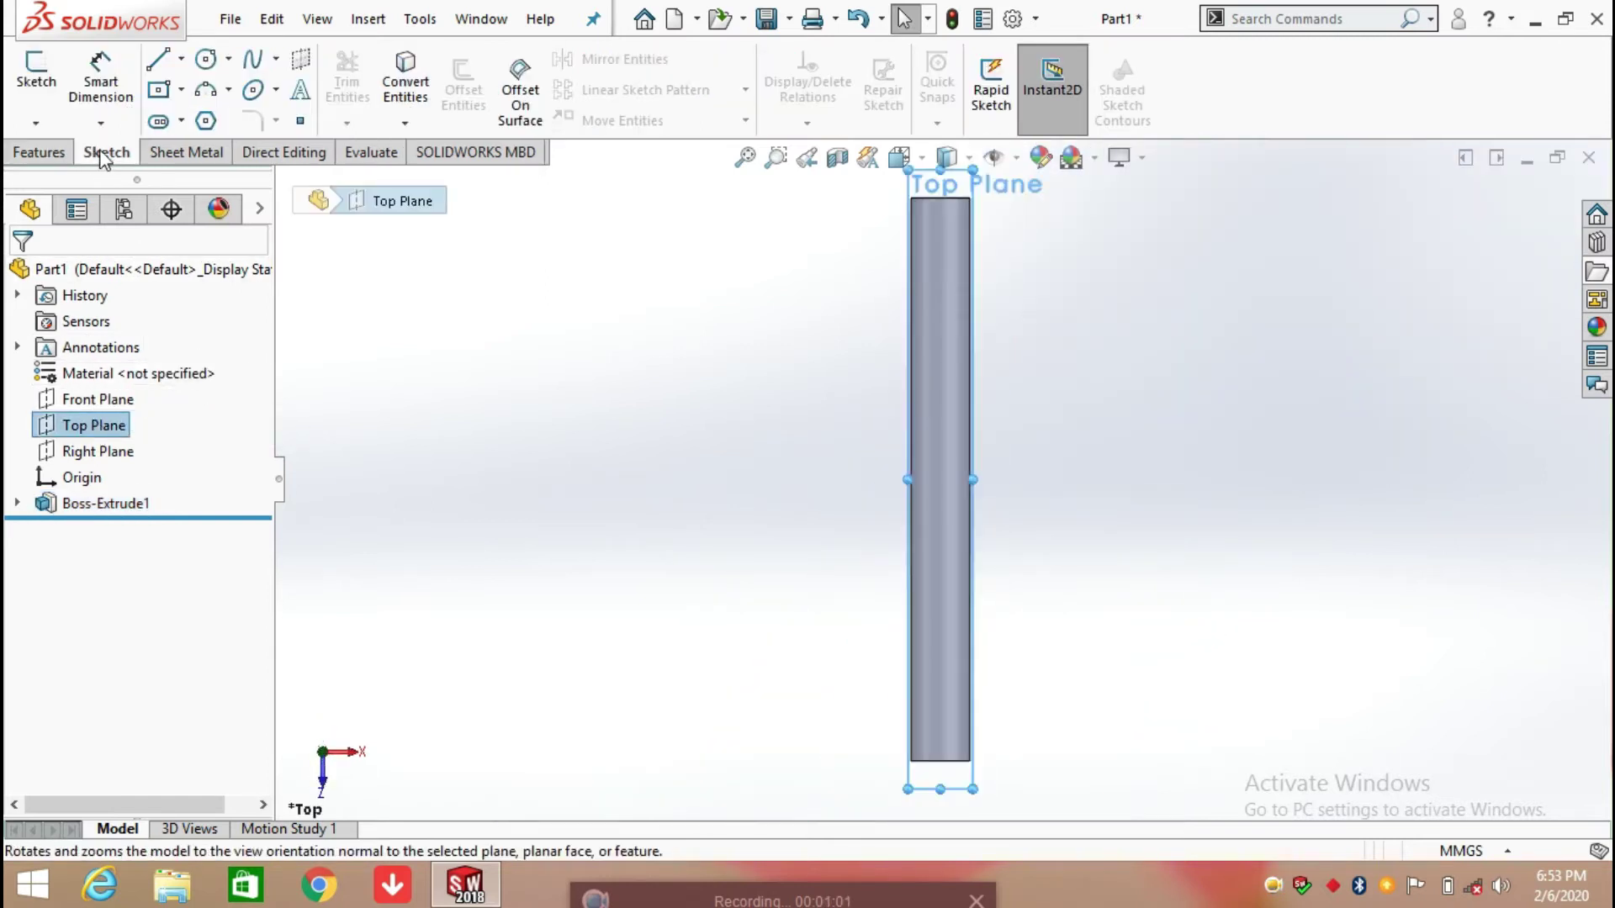
click(208, 60)
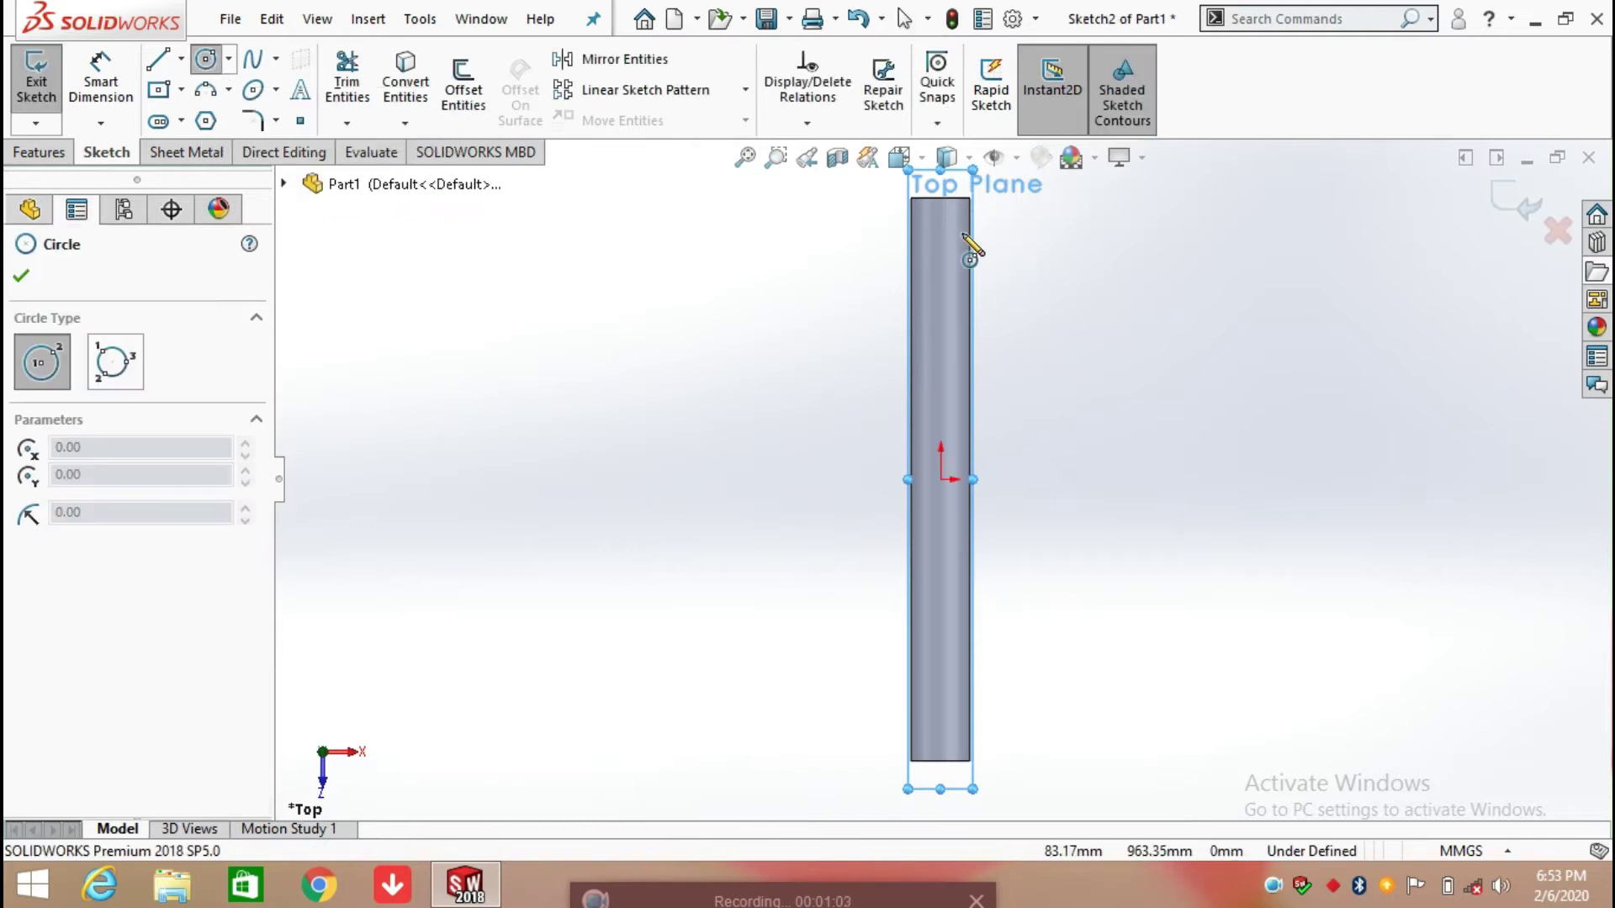
click(940, 221)
click(952, 234)
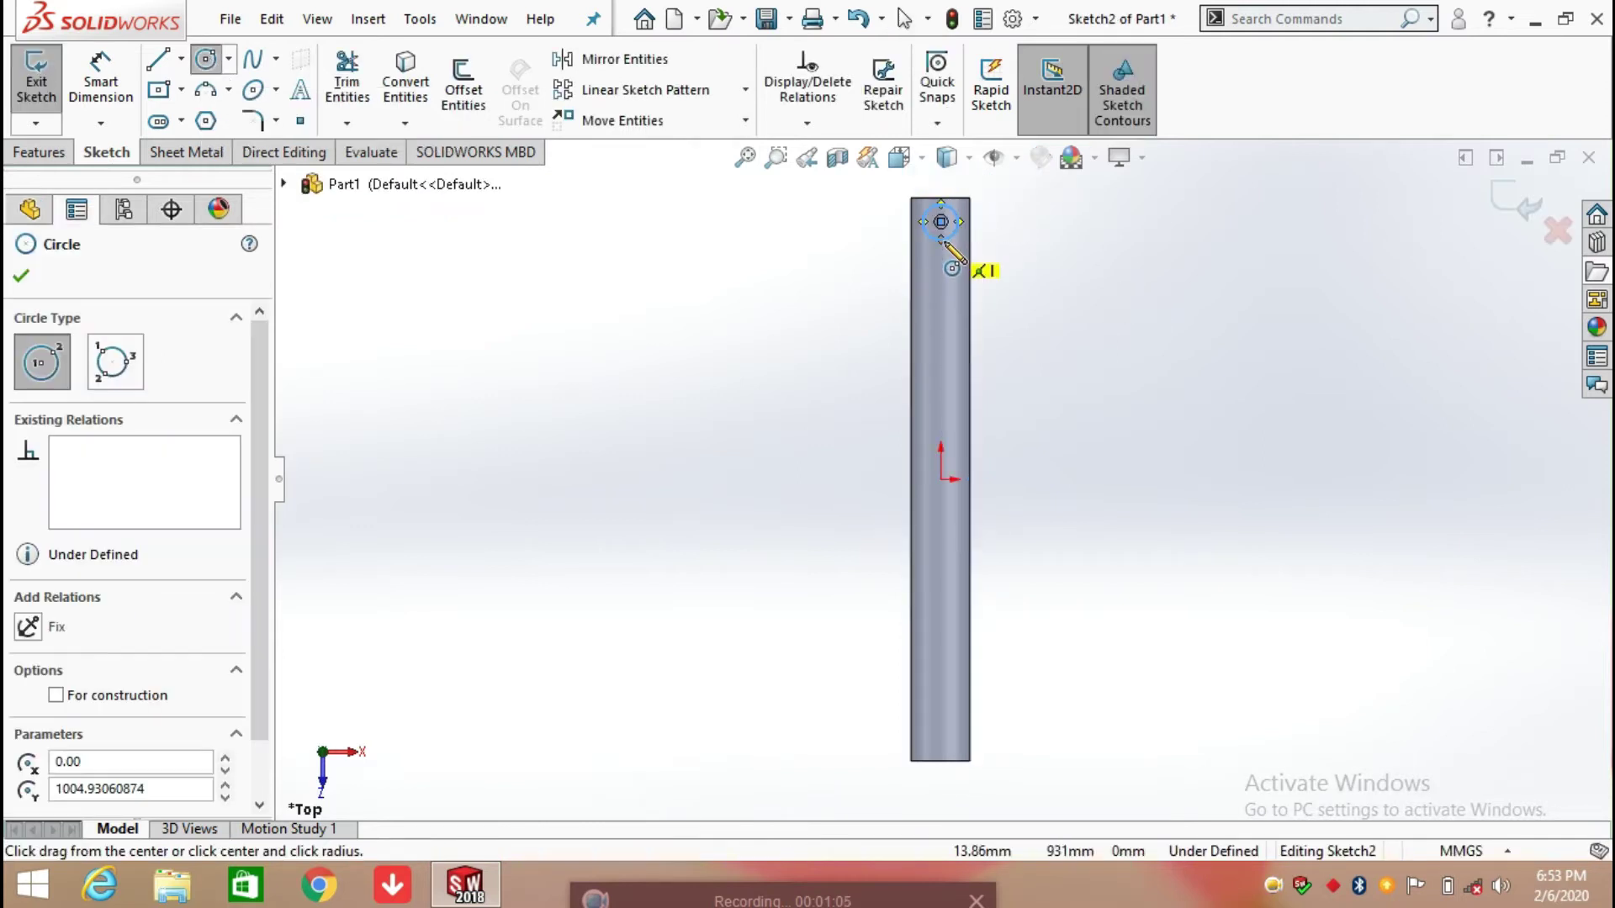
right_click(946, 246)
click(959, 260)
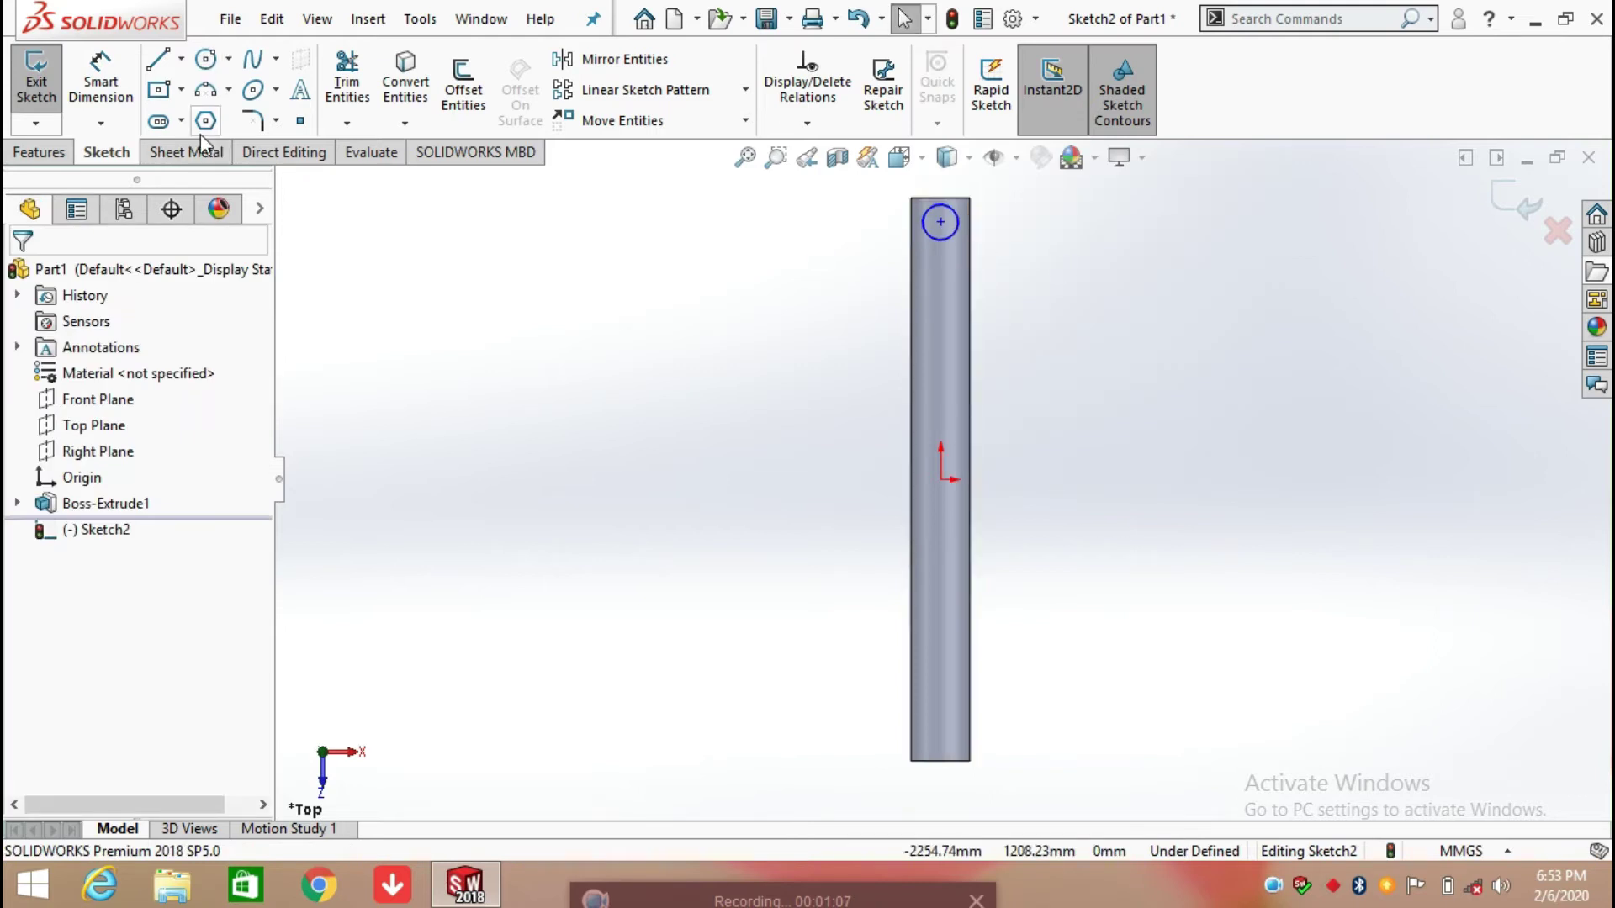
- Add a vertical relation between the small circle's centre and the origin
click(940, 223)
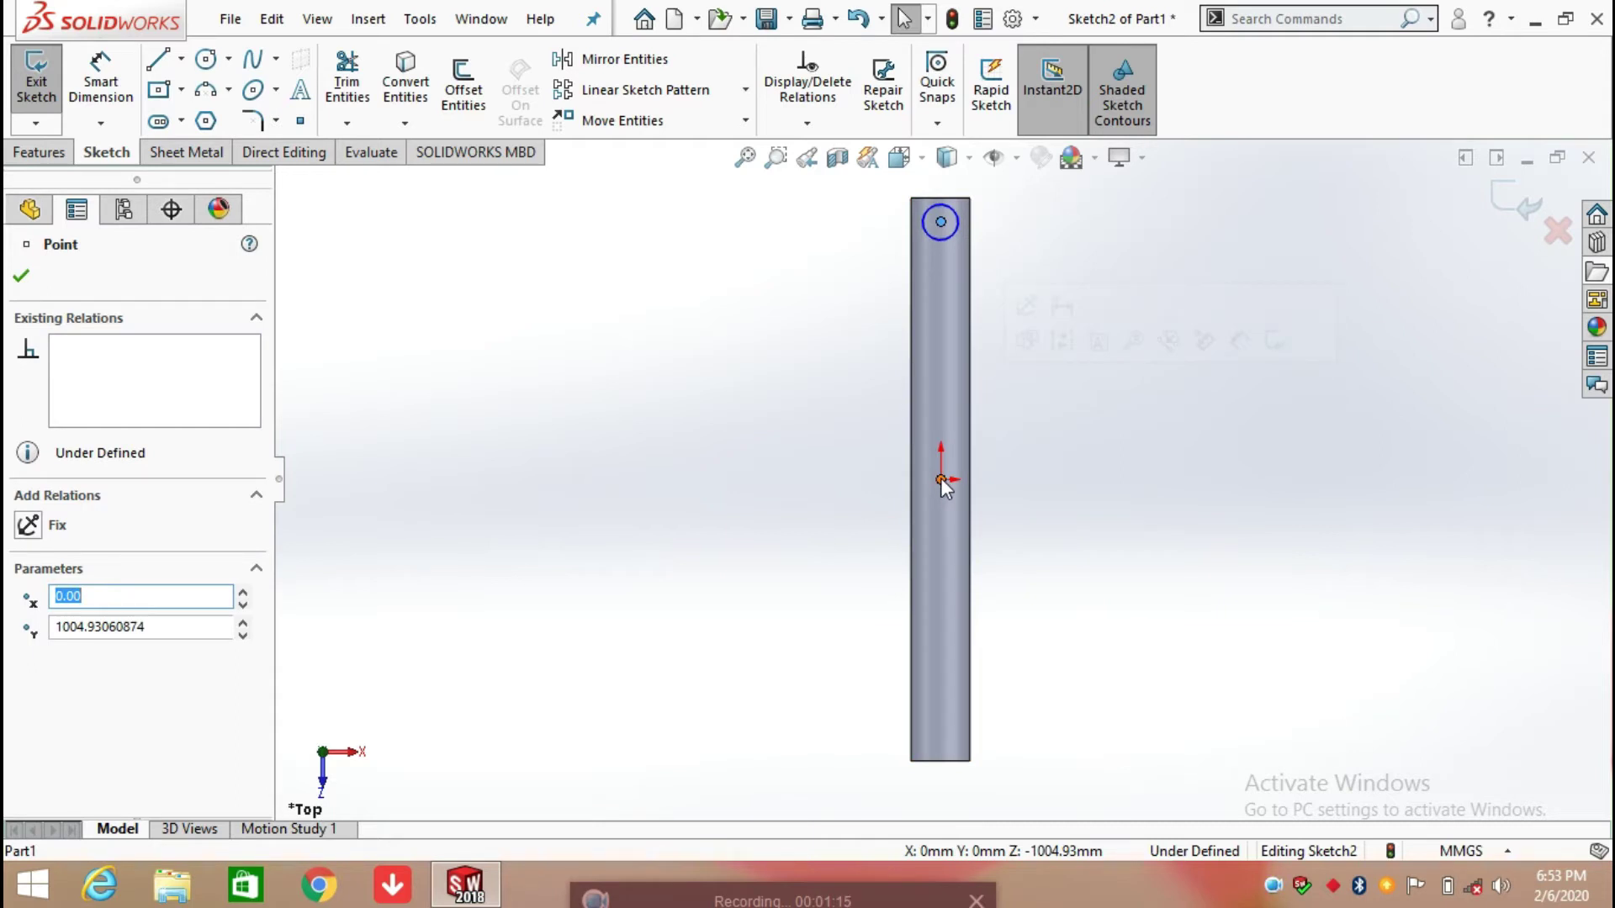
ctrl+click(941, 480)
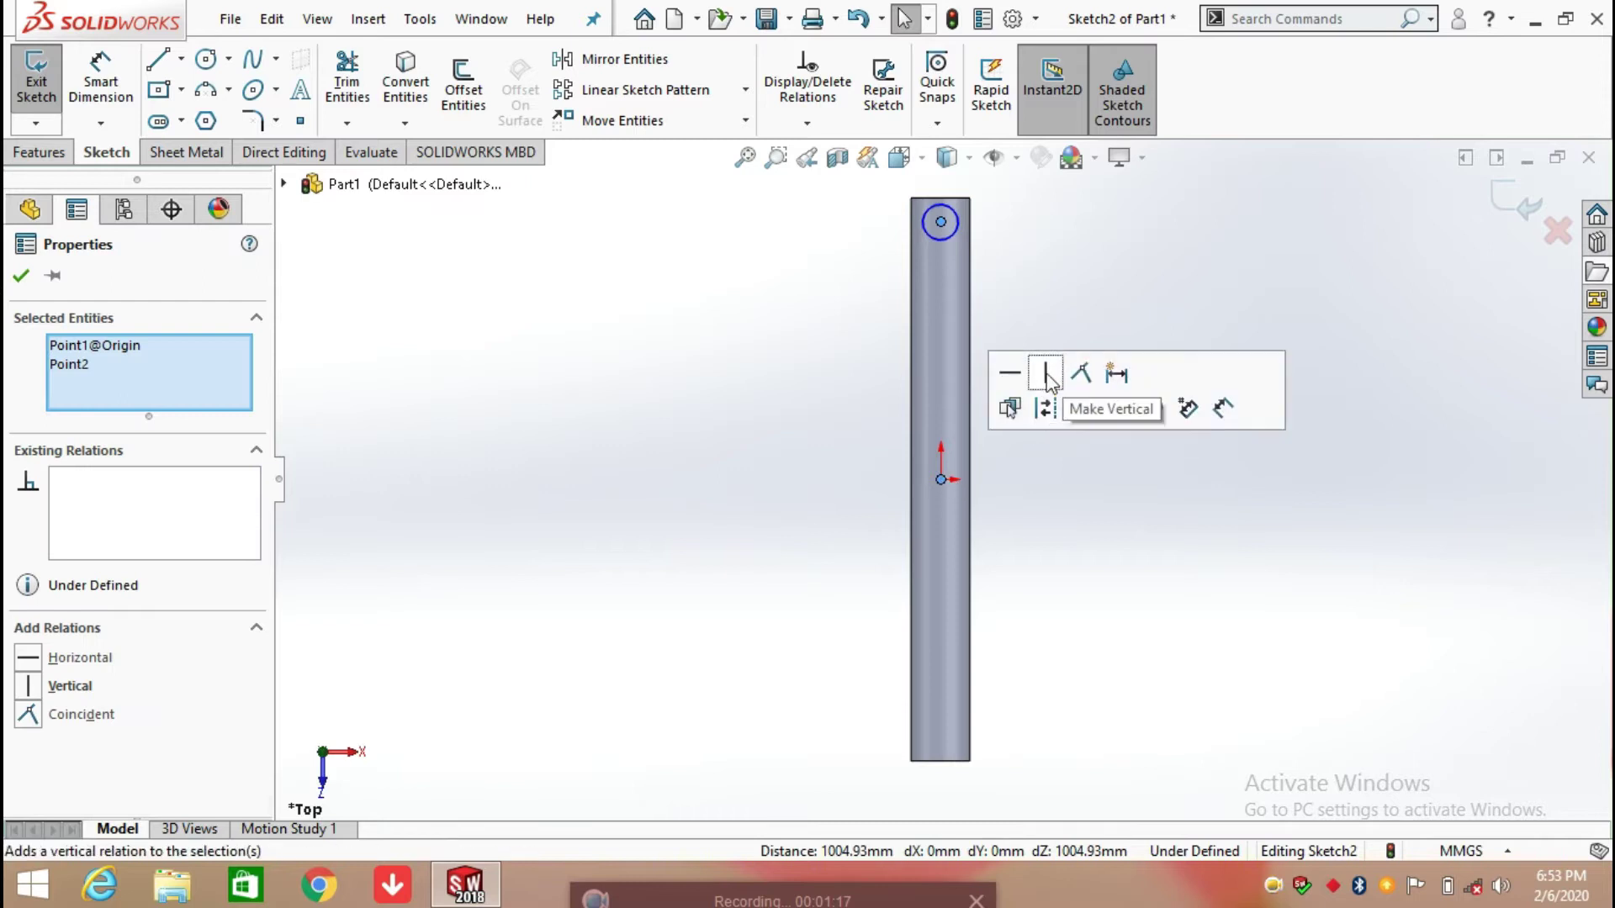
click(1045, 381)
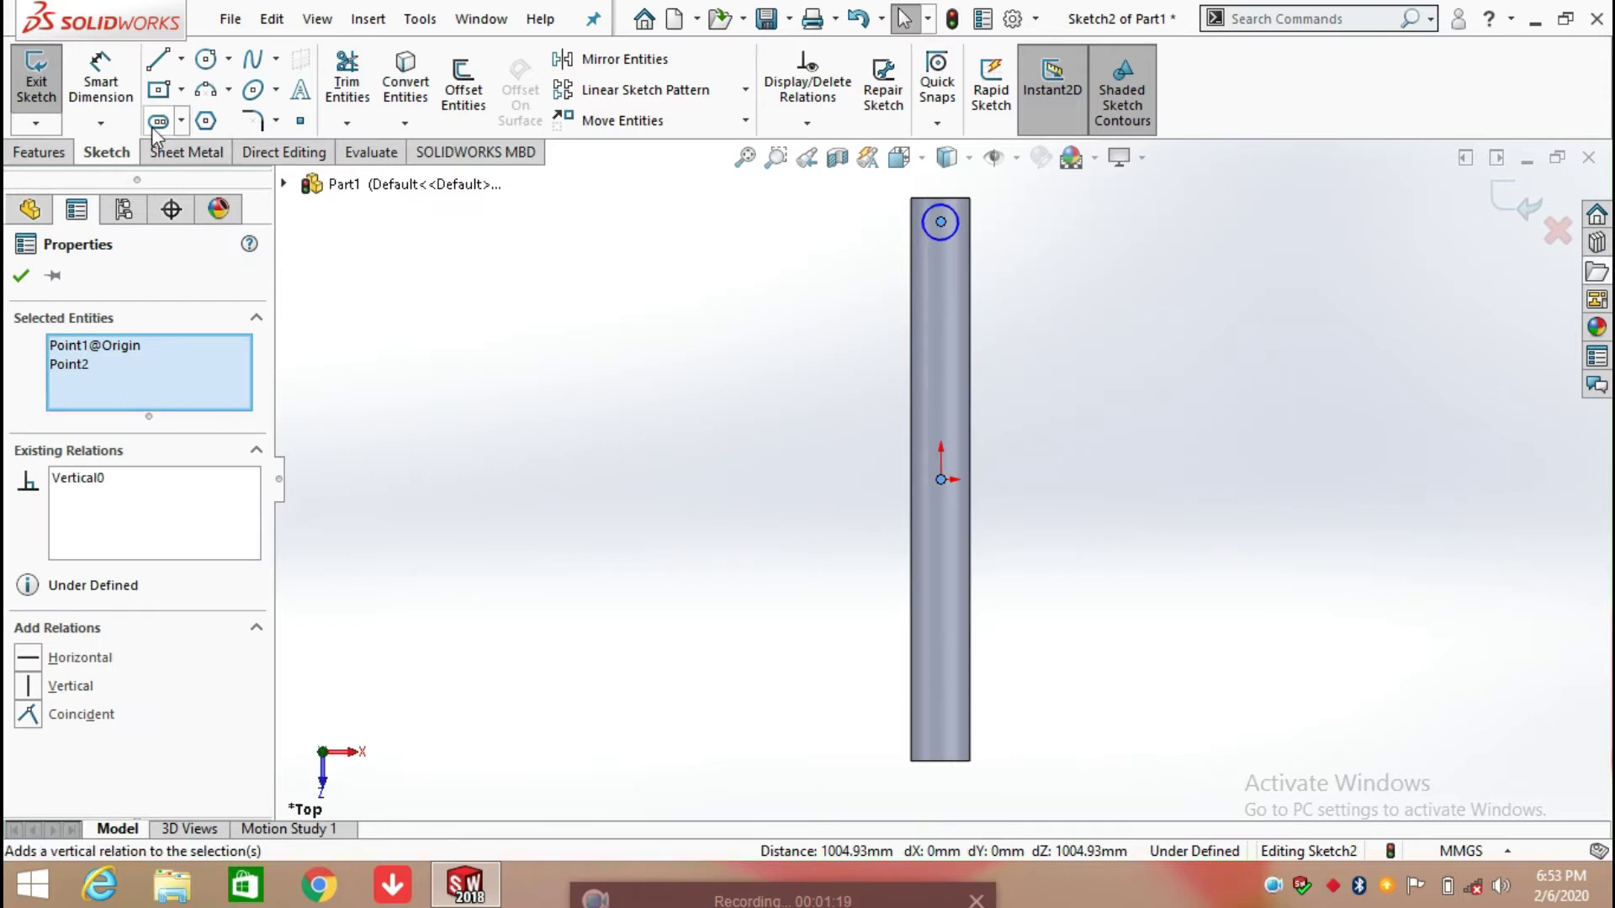
- Dimension the small circle's diameter to 115 mm
click(101, 80)
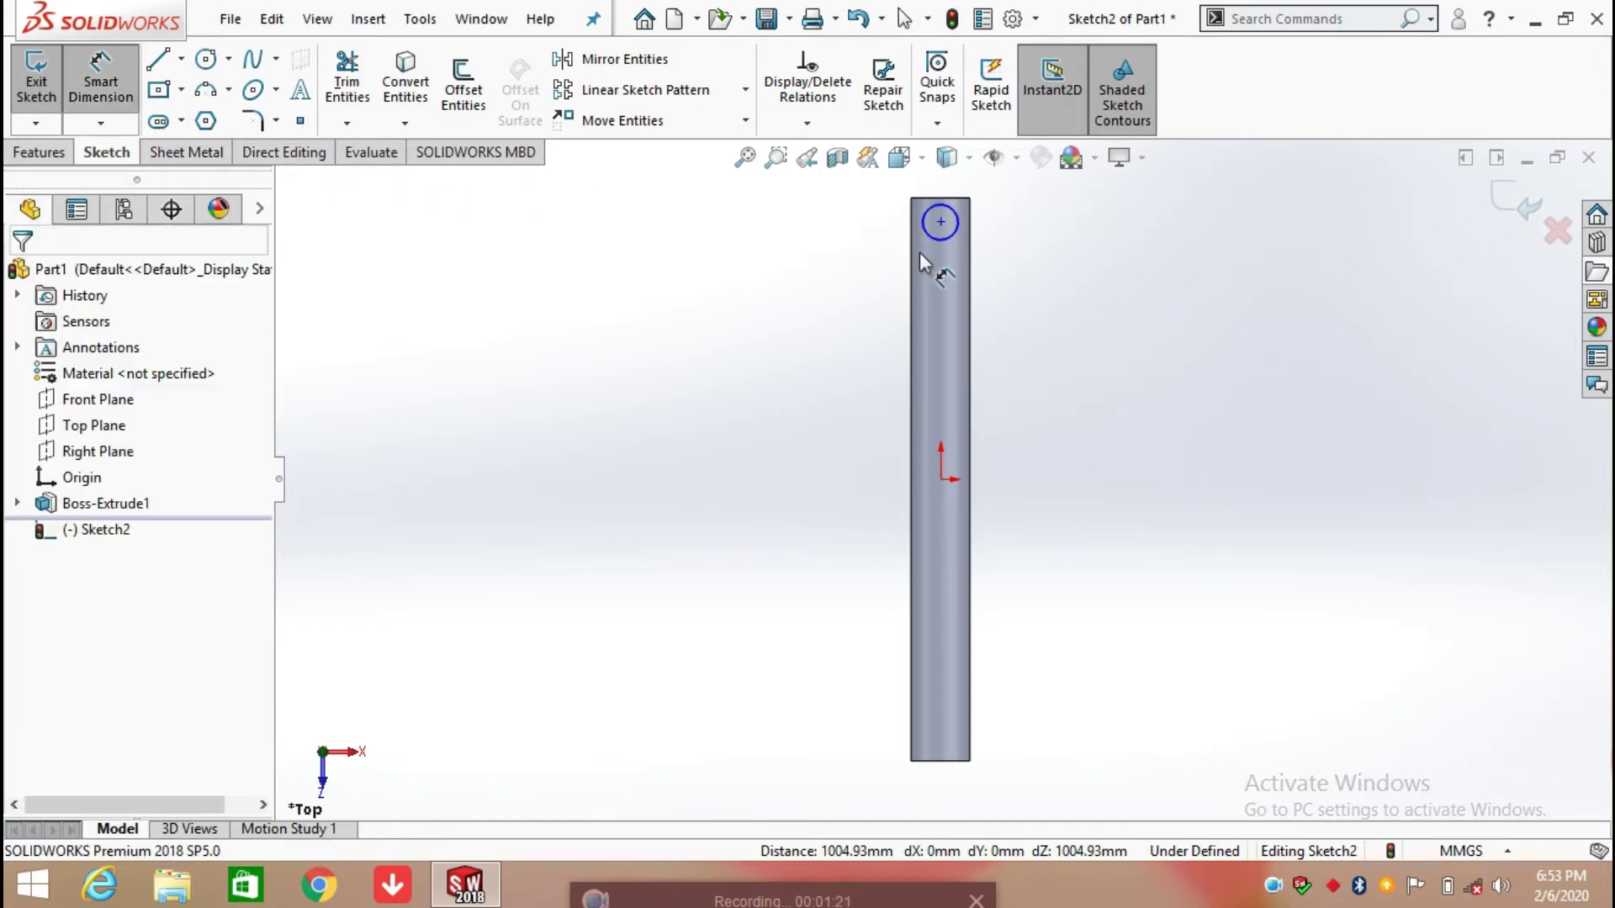
click(943, 242)
click(1151, 241)
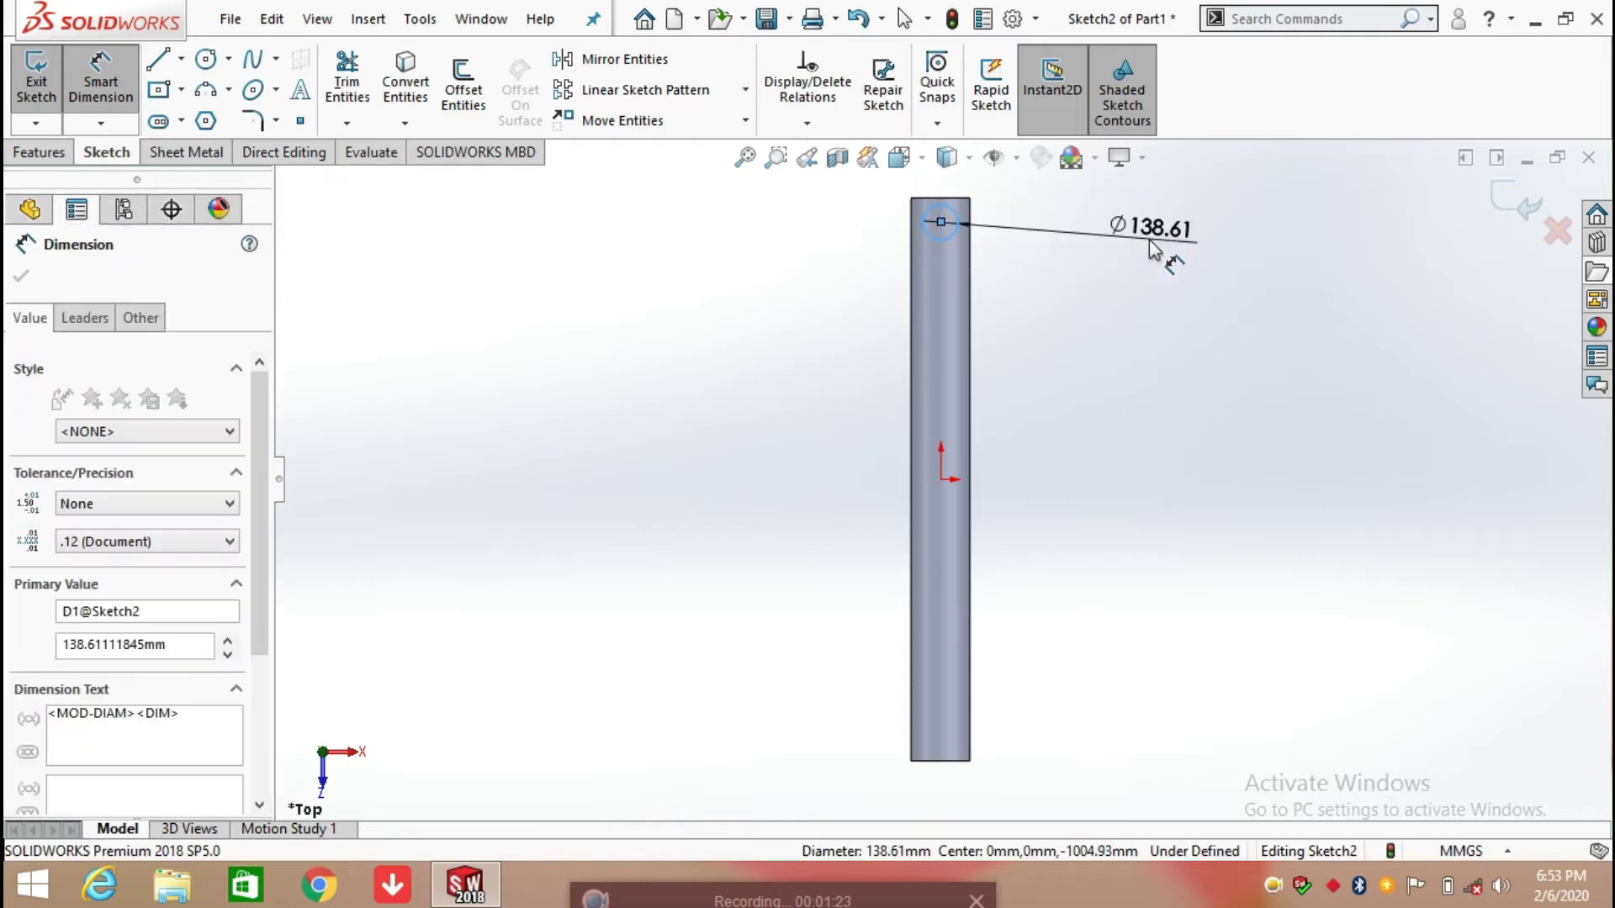
text(1)
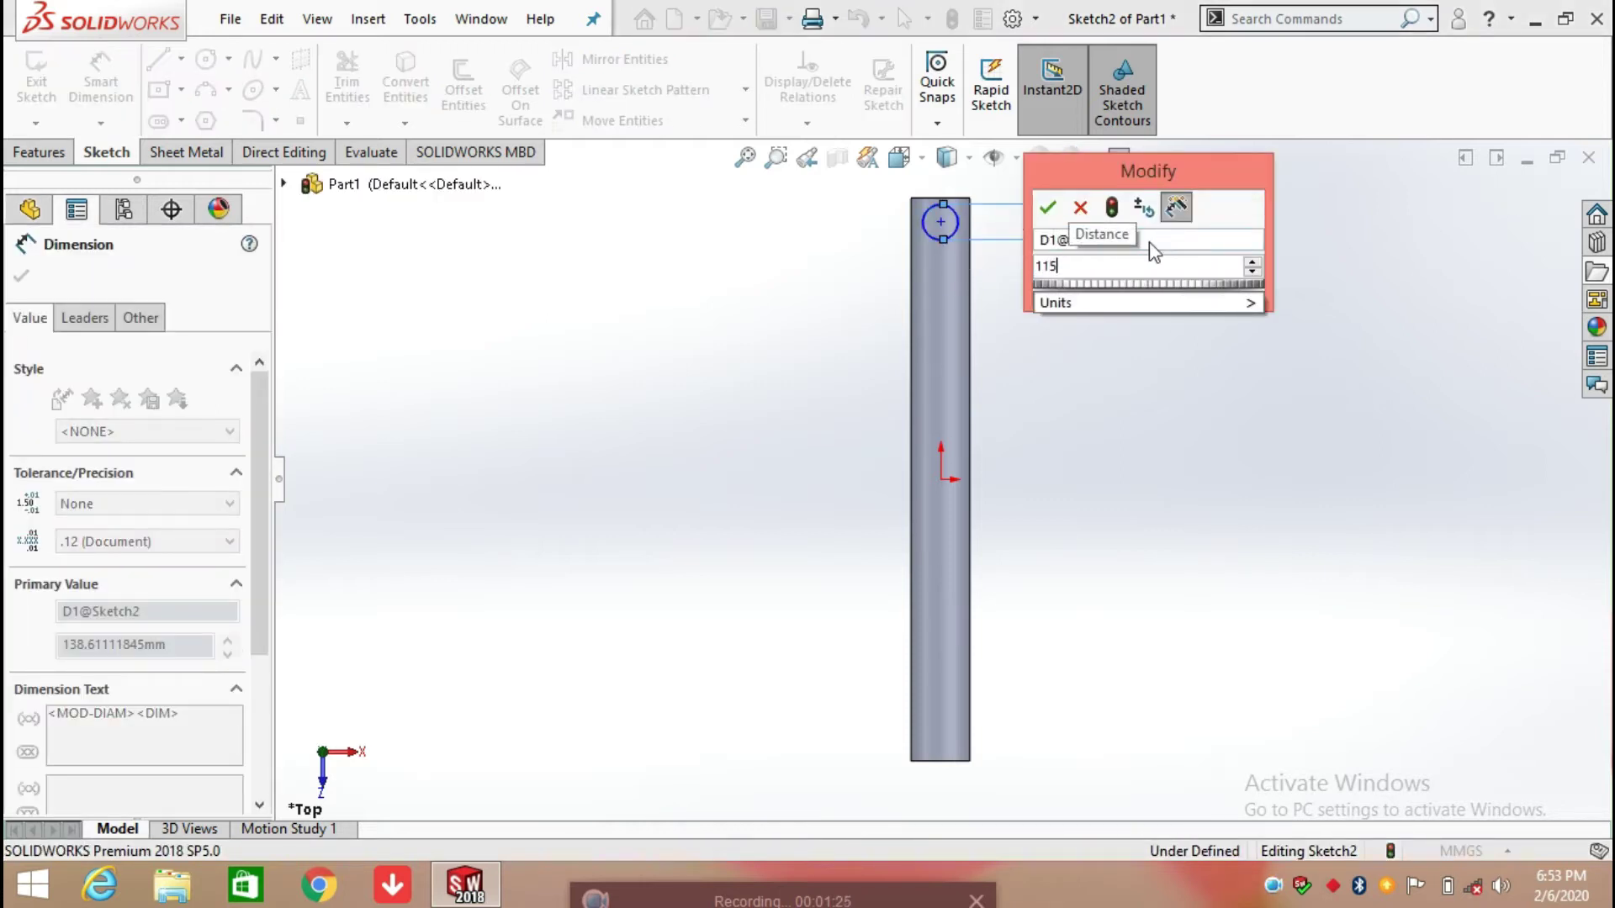
text(15)
key(Return)
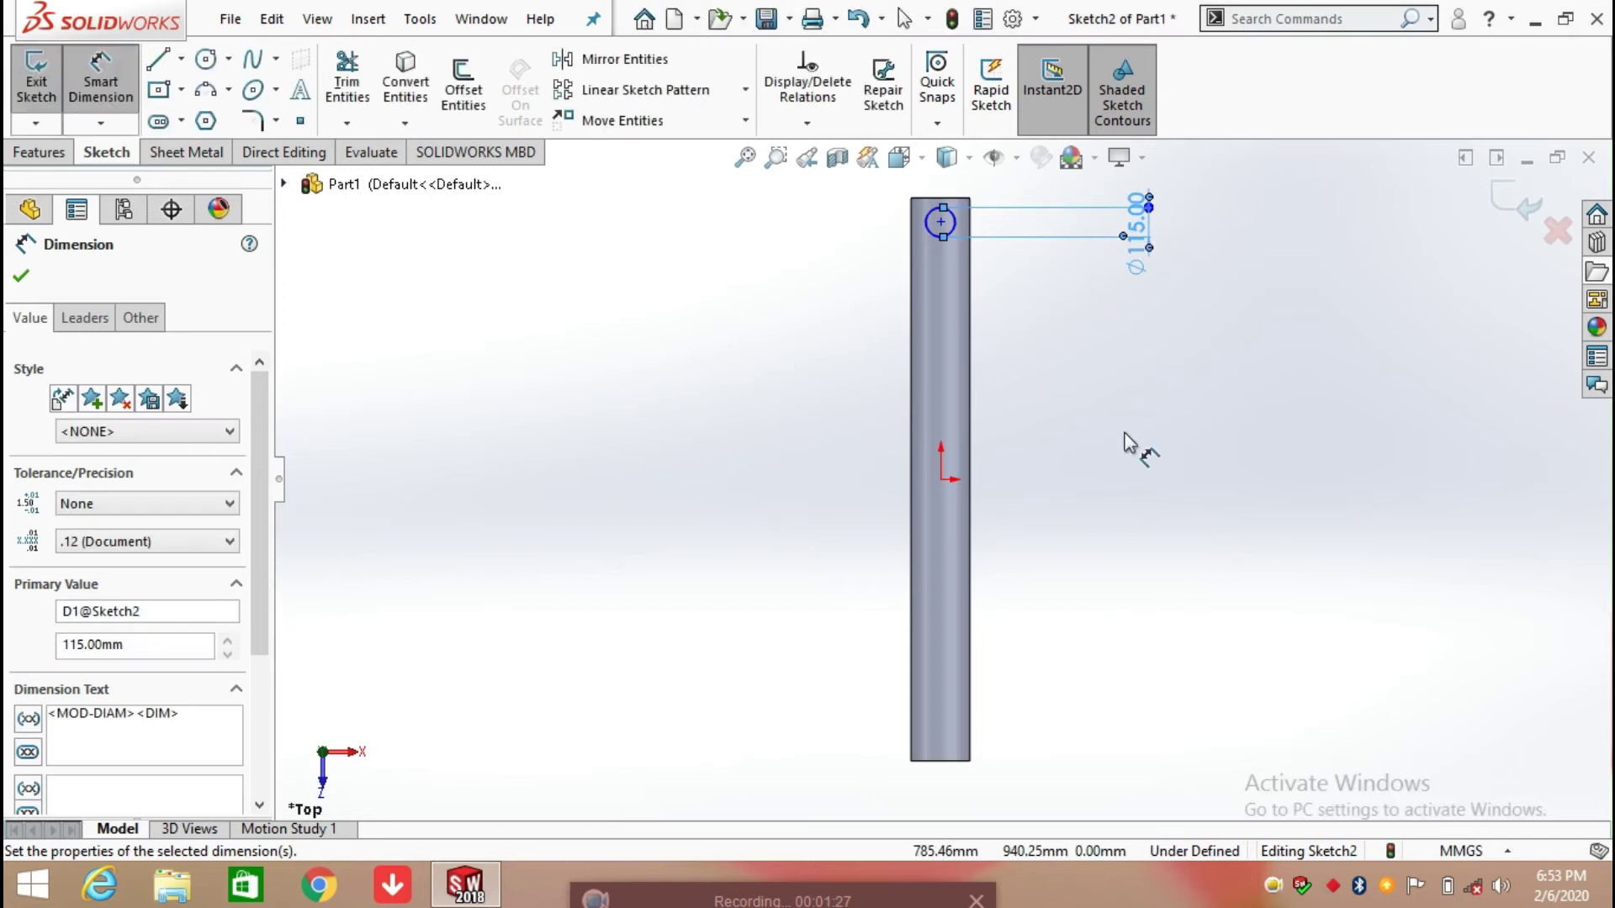
click(1129, 447)
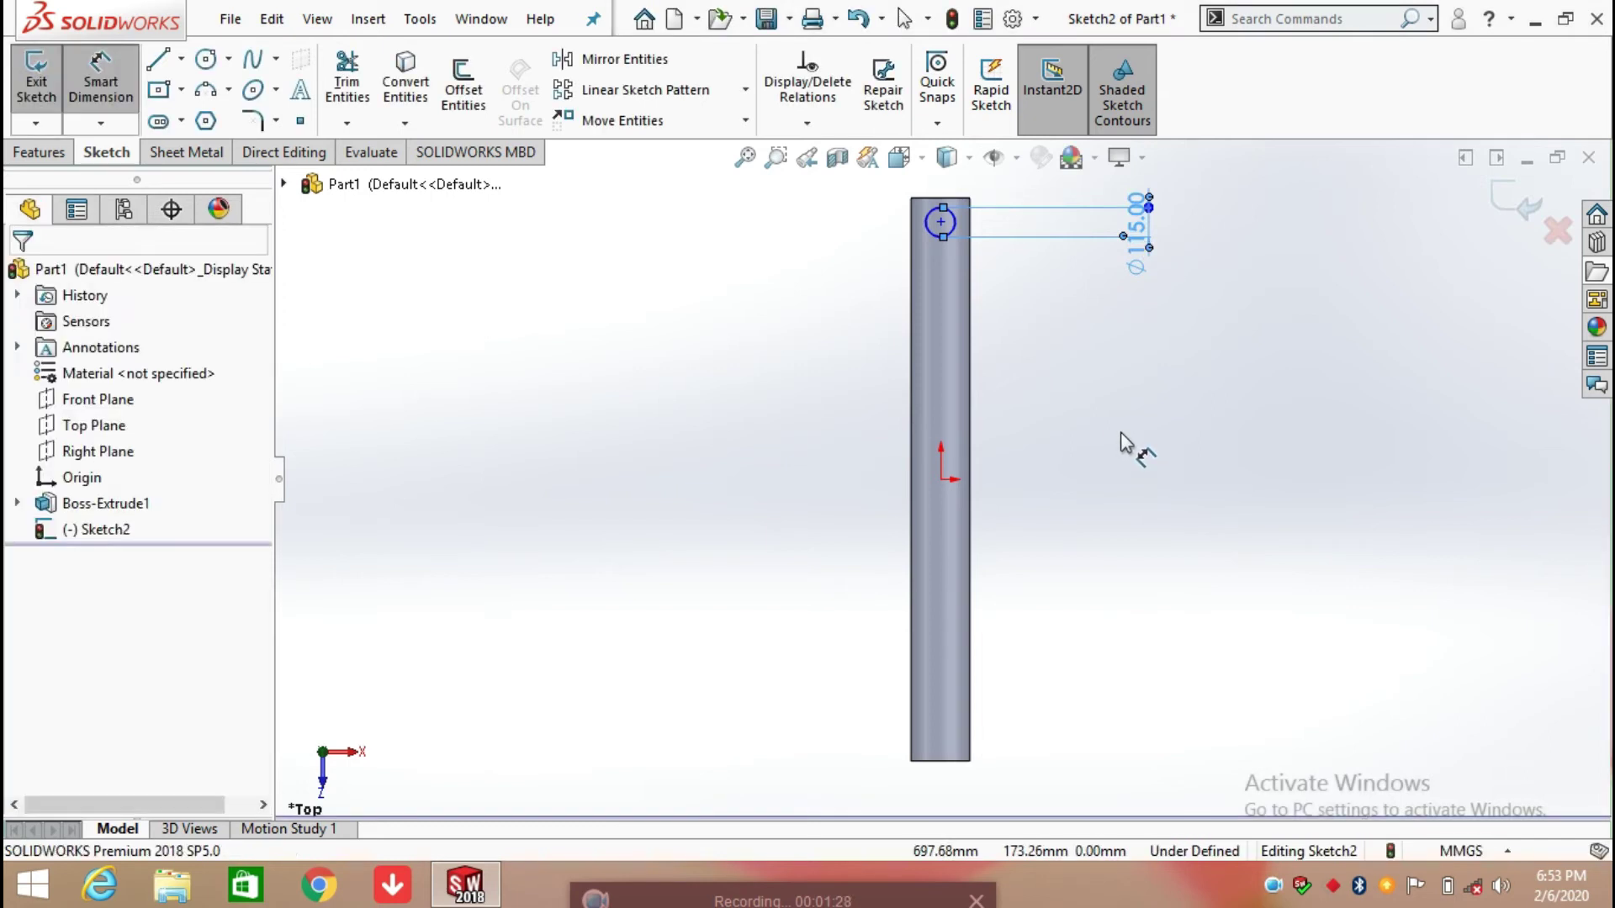
- Dimension the distance from the origin to the small circle's centre to 955 mm
click(943, 479)
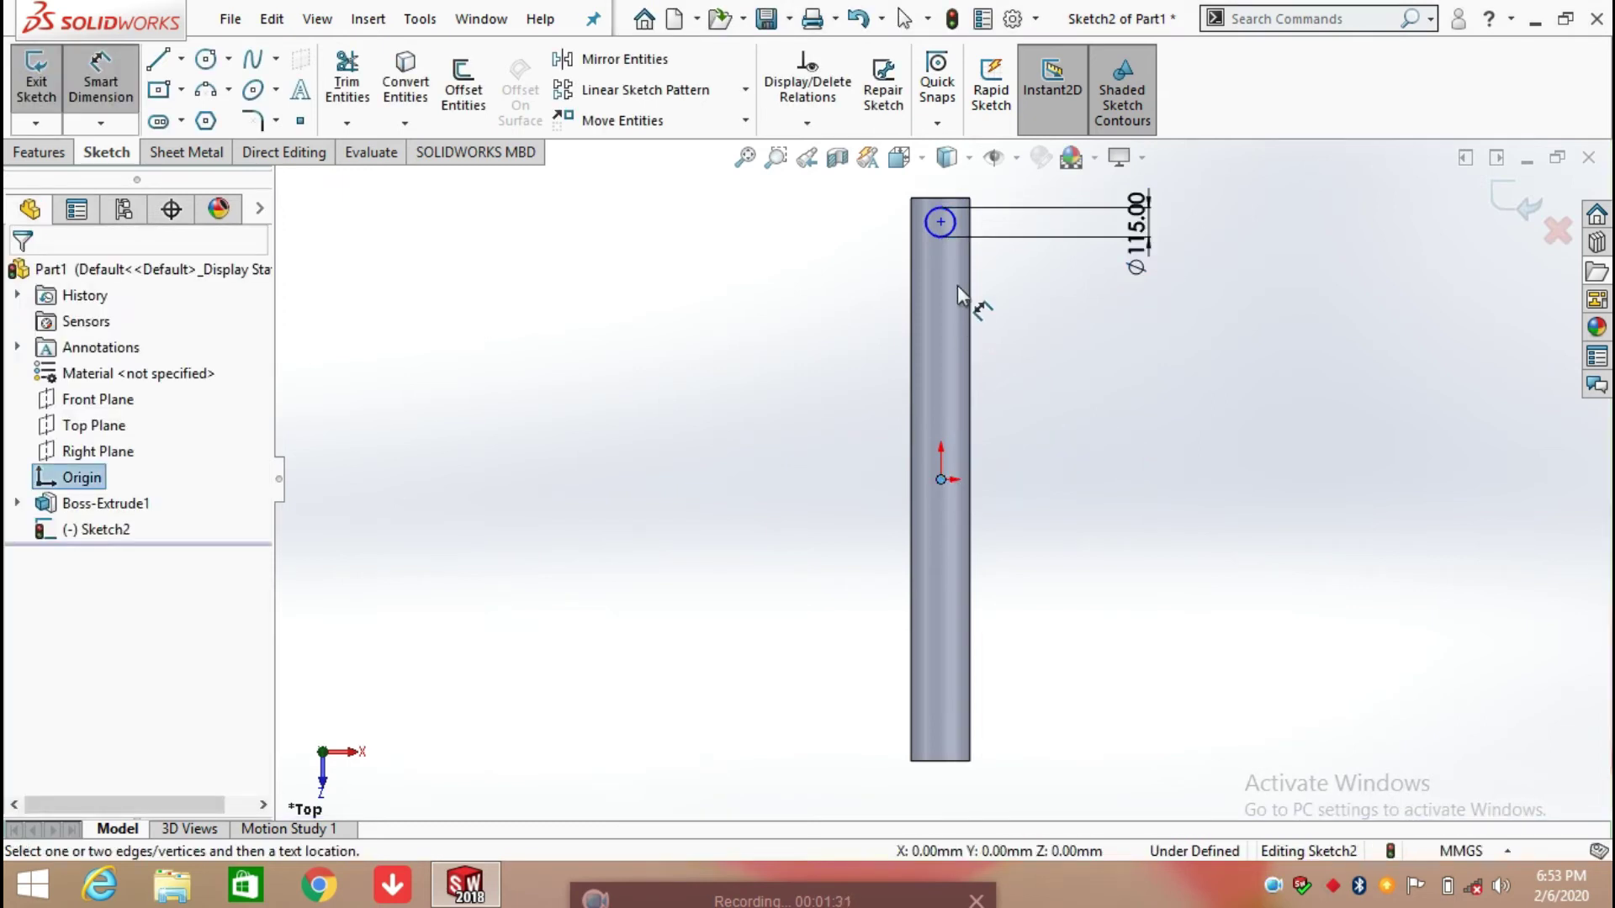
click(942, 224)
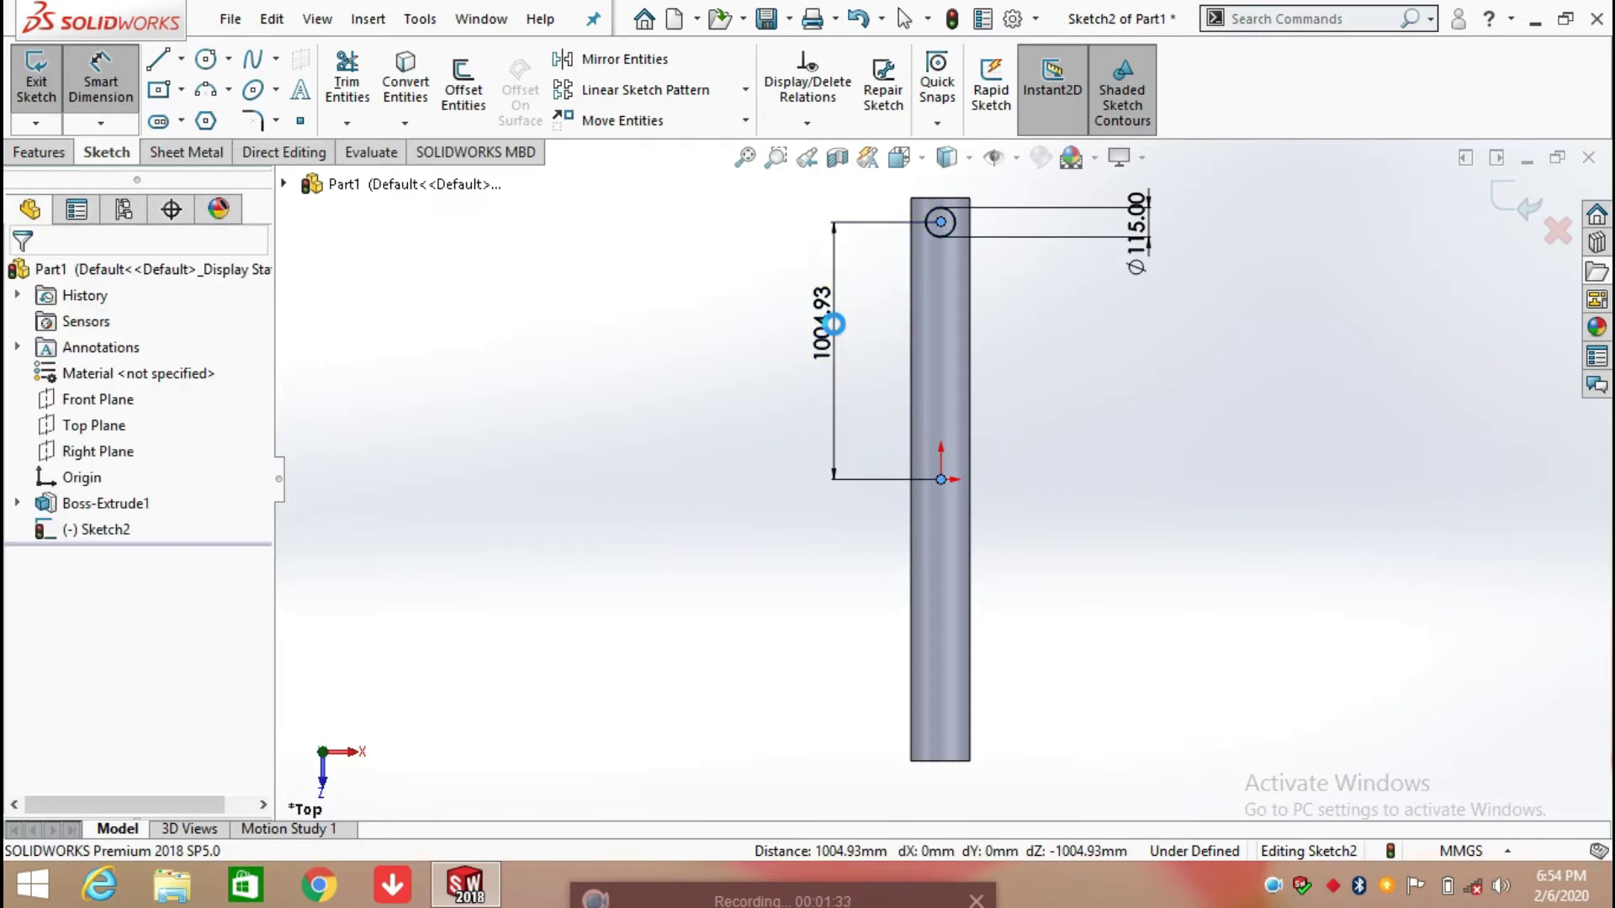
click(834, 324)
text(95)
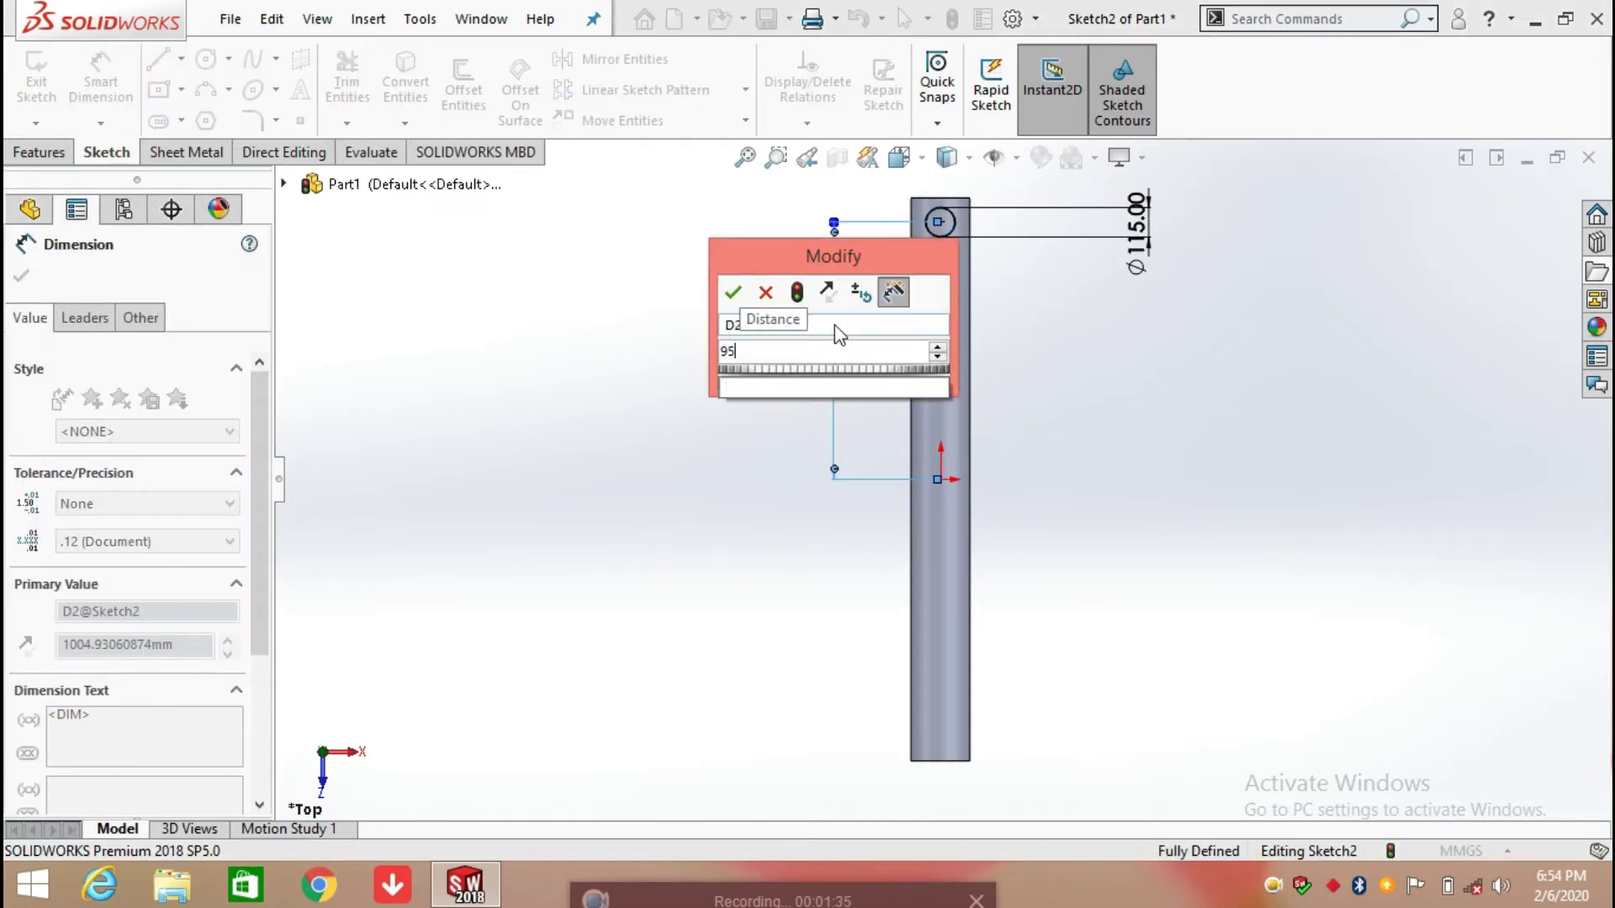
text(5)
key(Return)
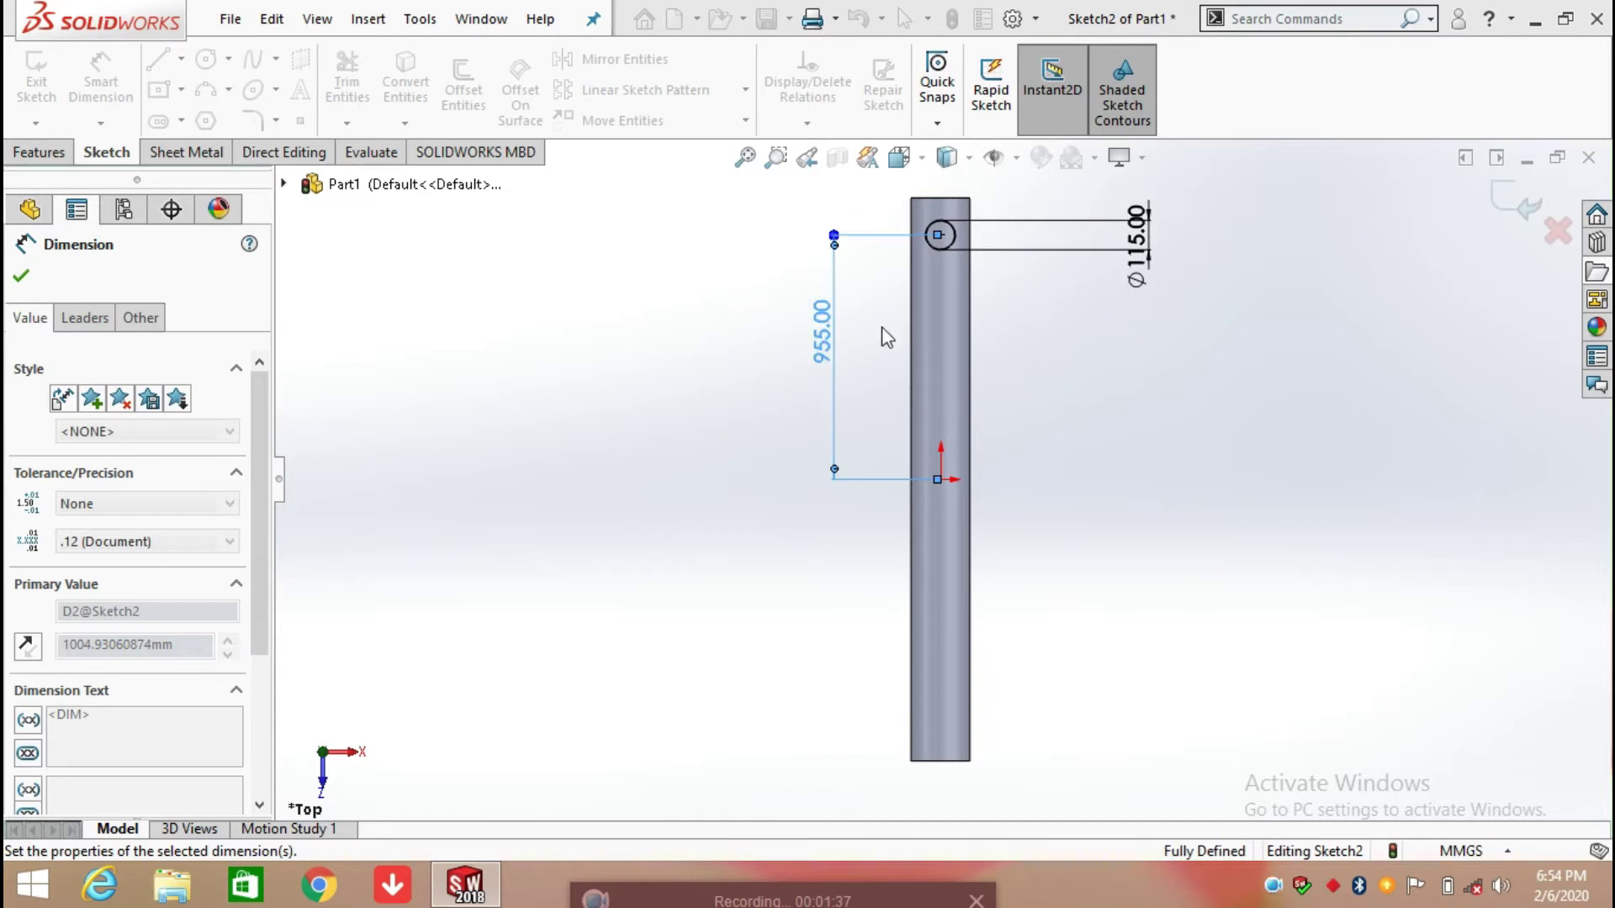
key(Escape)
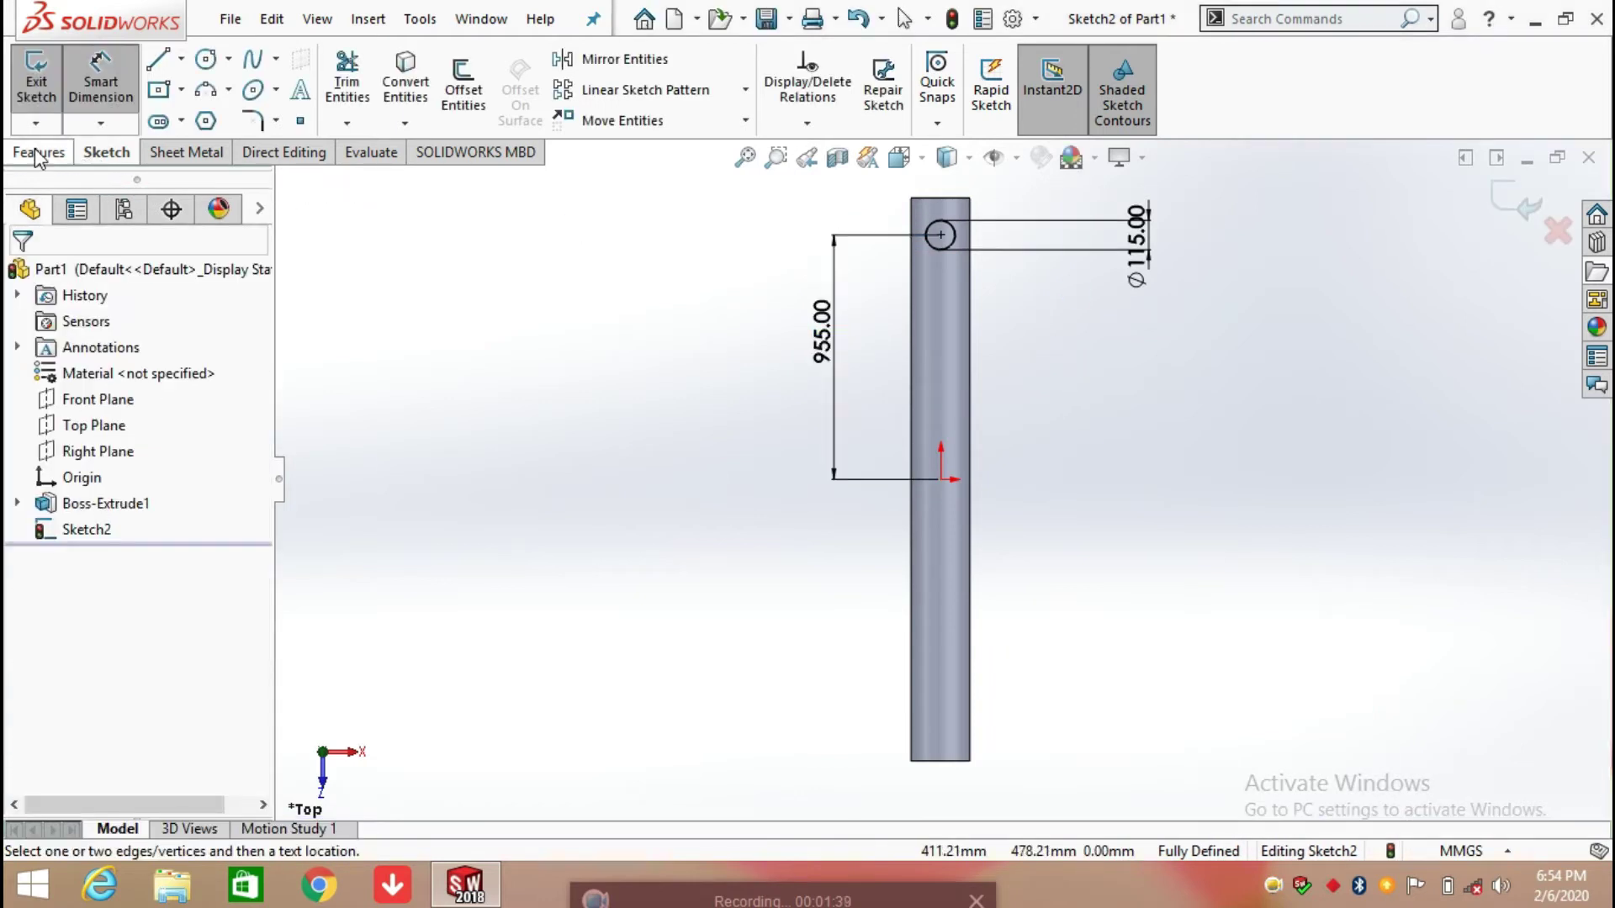
- Cut-extrude the 115 mm circle through the cylinder with a Mid Plane end condition and 2200 mm depth
click(37, 154)
click(355, 122)
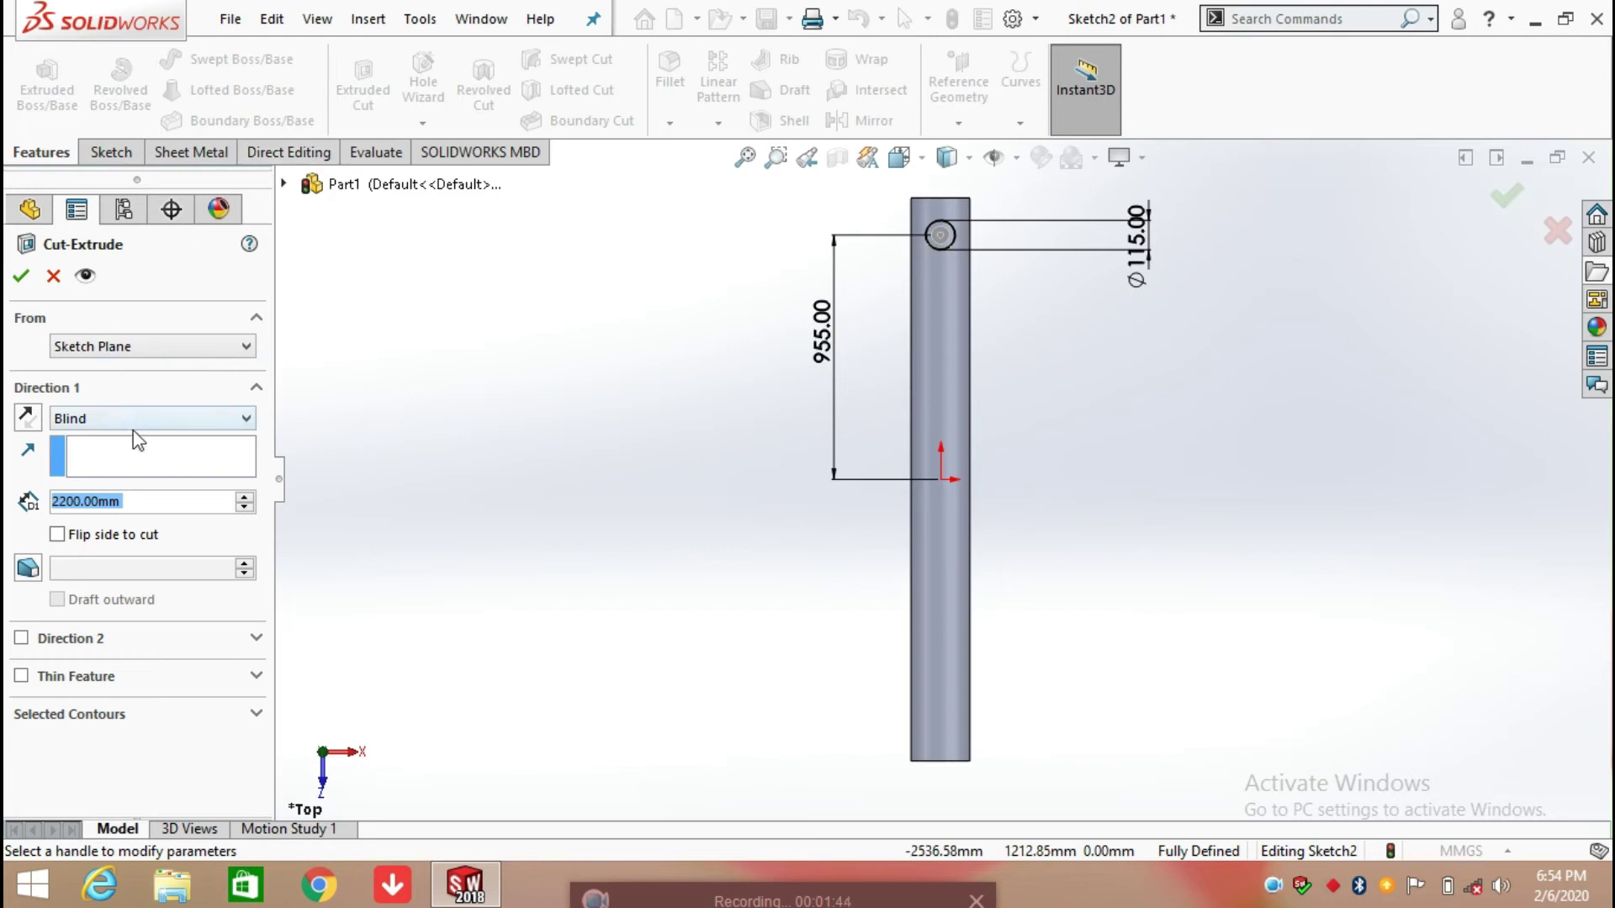
click(128, 417)
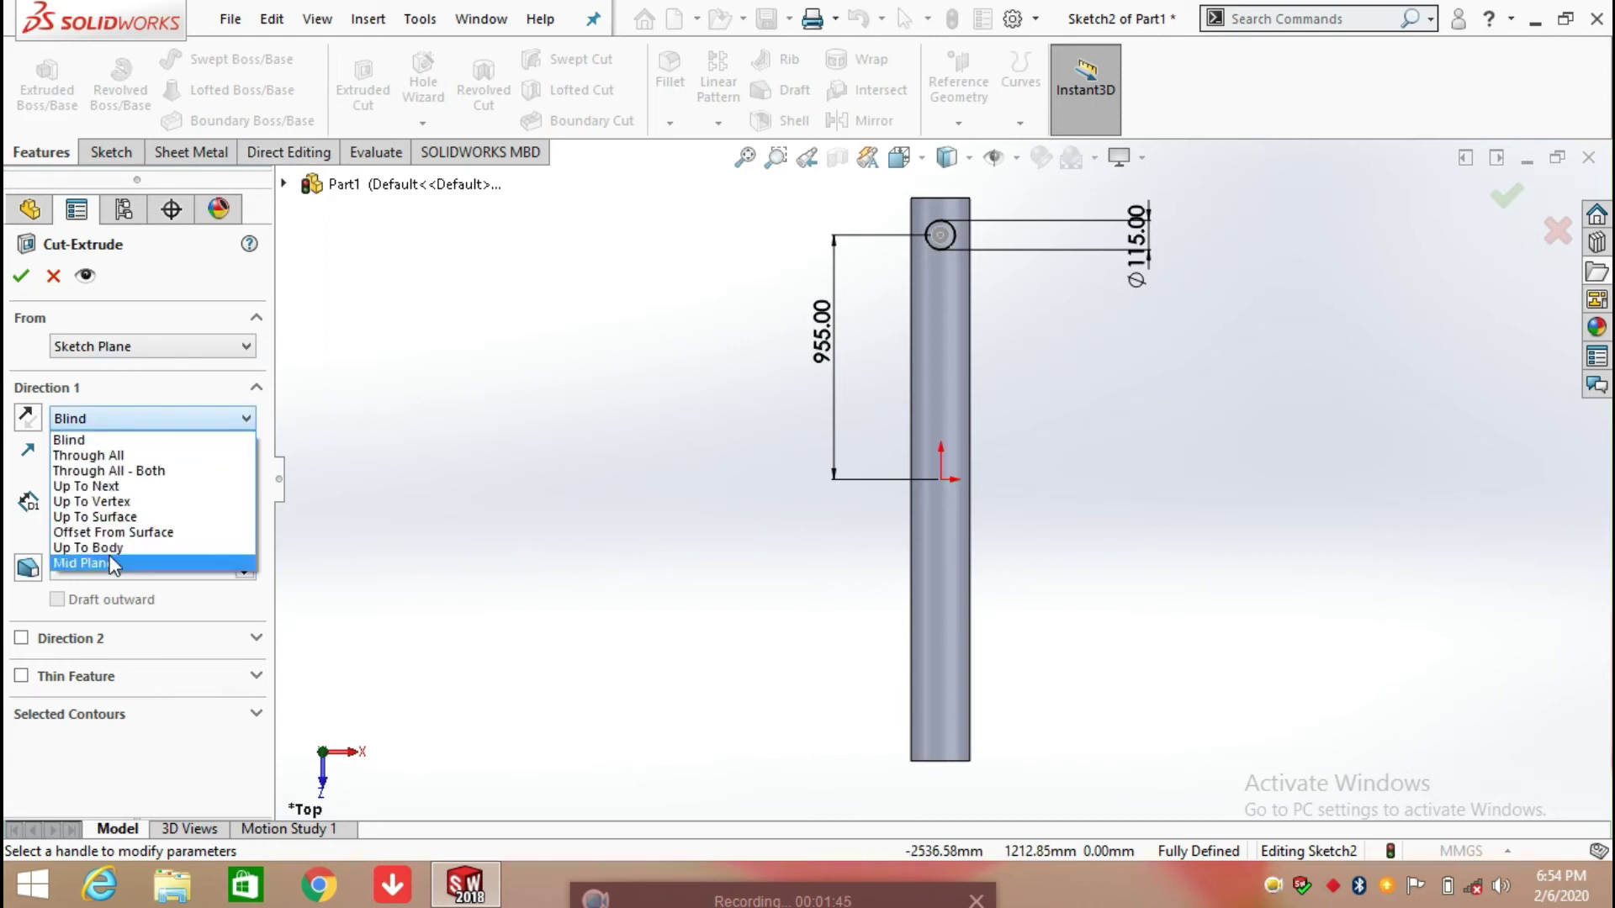
click(84, 563)
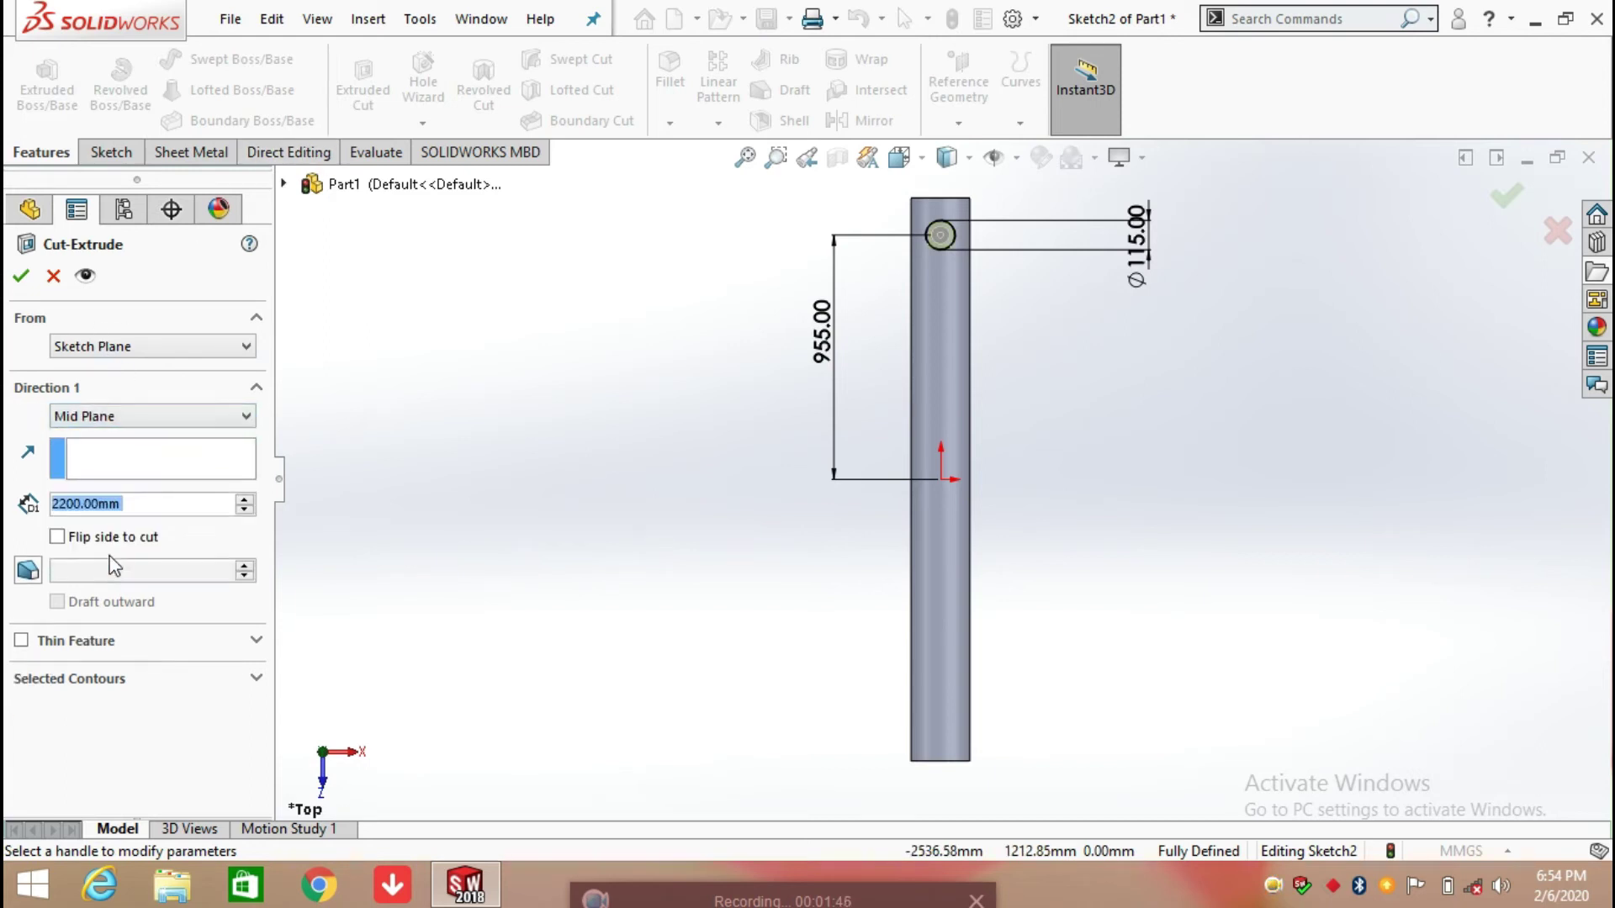
click(18, 278)
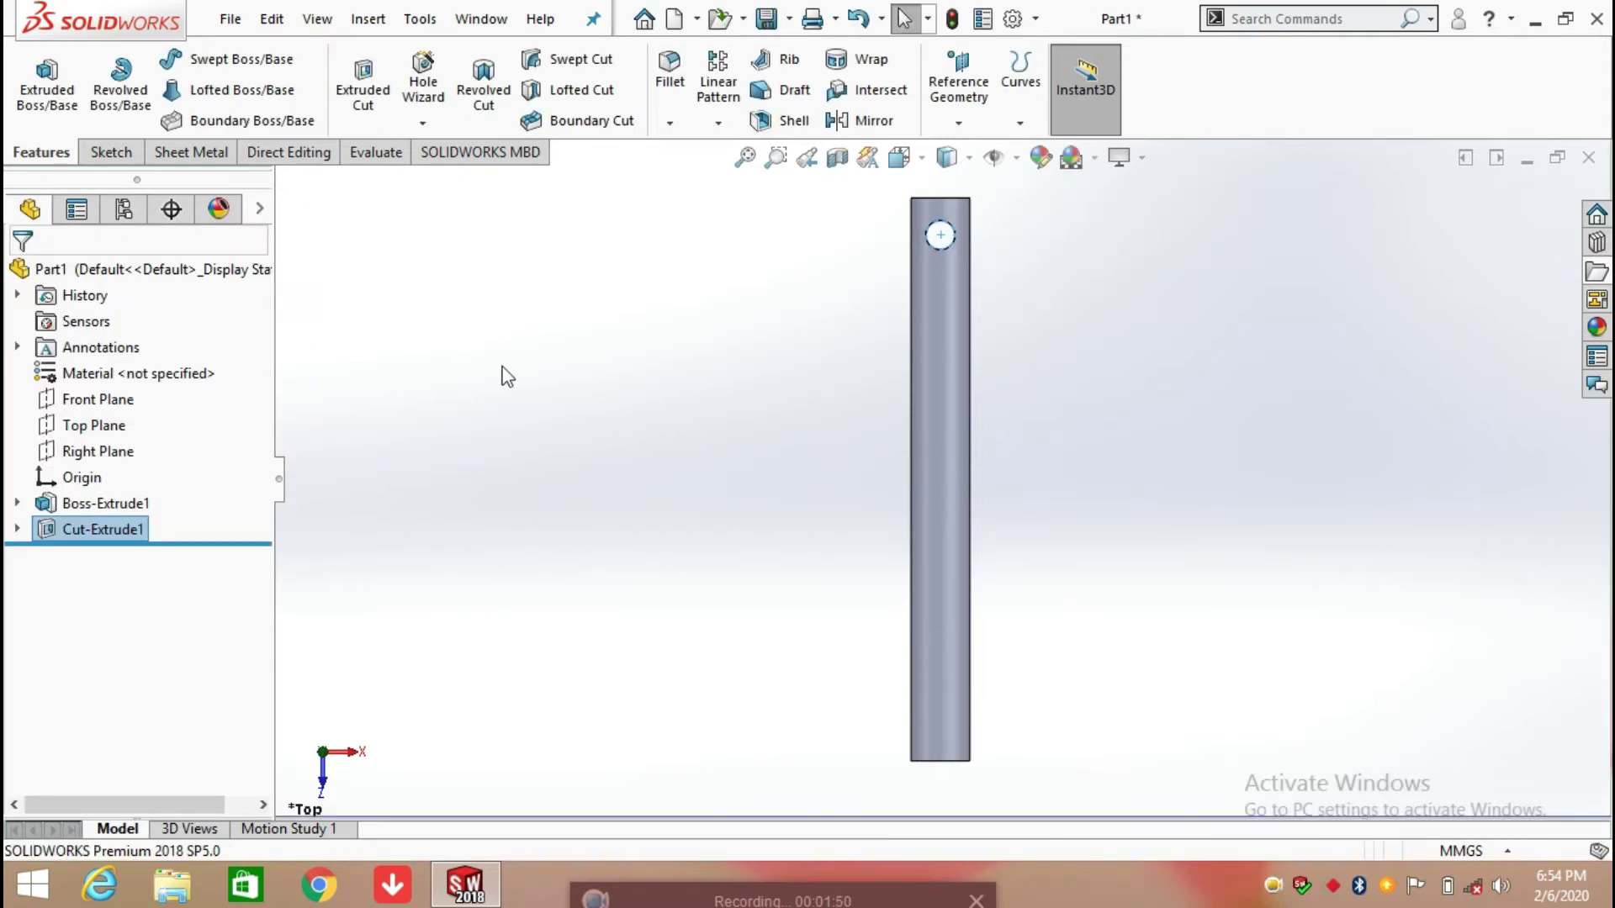
click(1254, 518)
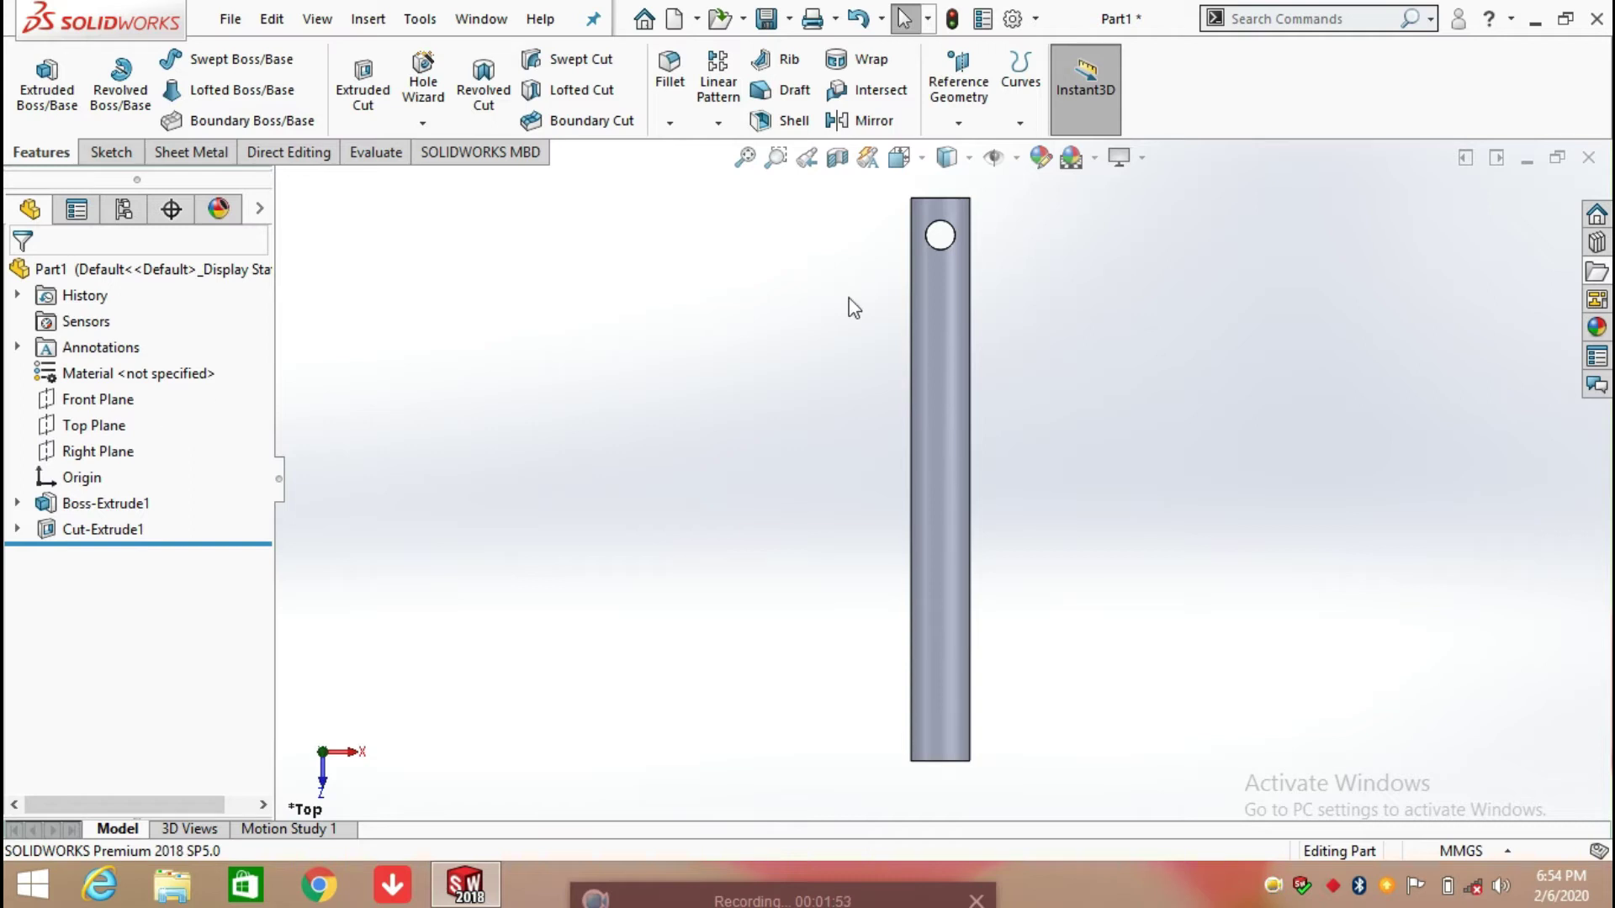
- Sketch a vertical centerline about 1167 mm long on the Top Plane, from the origin to just beyond the cylinder's upper end
middle_drag(973, 280, 447, 296)
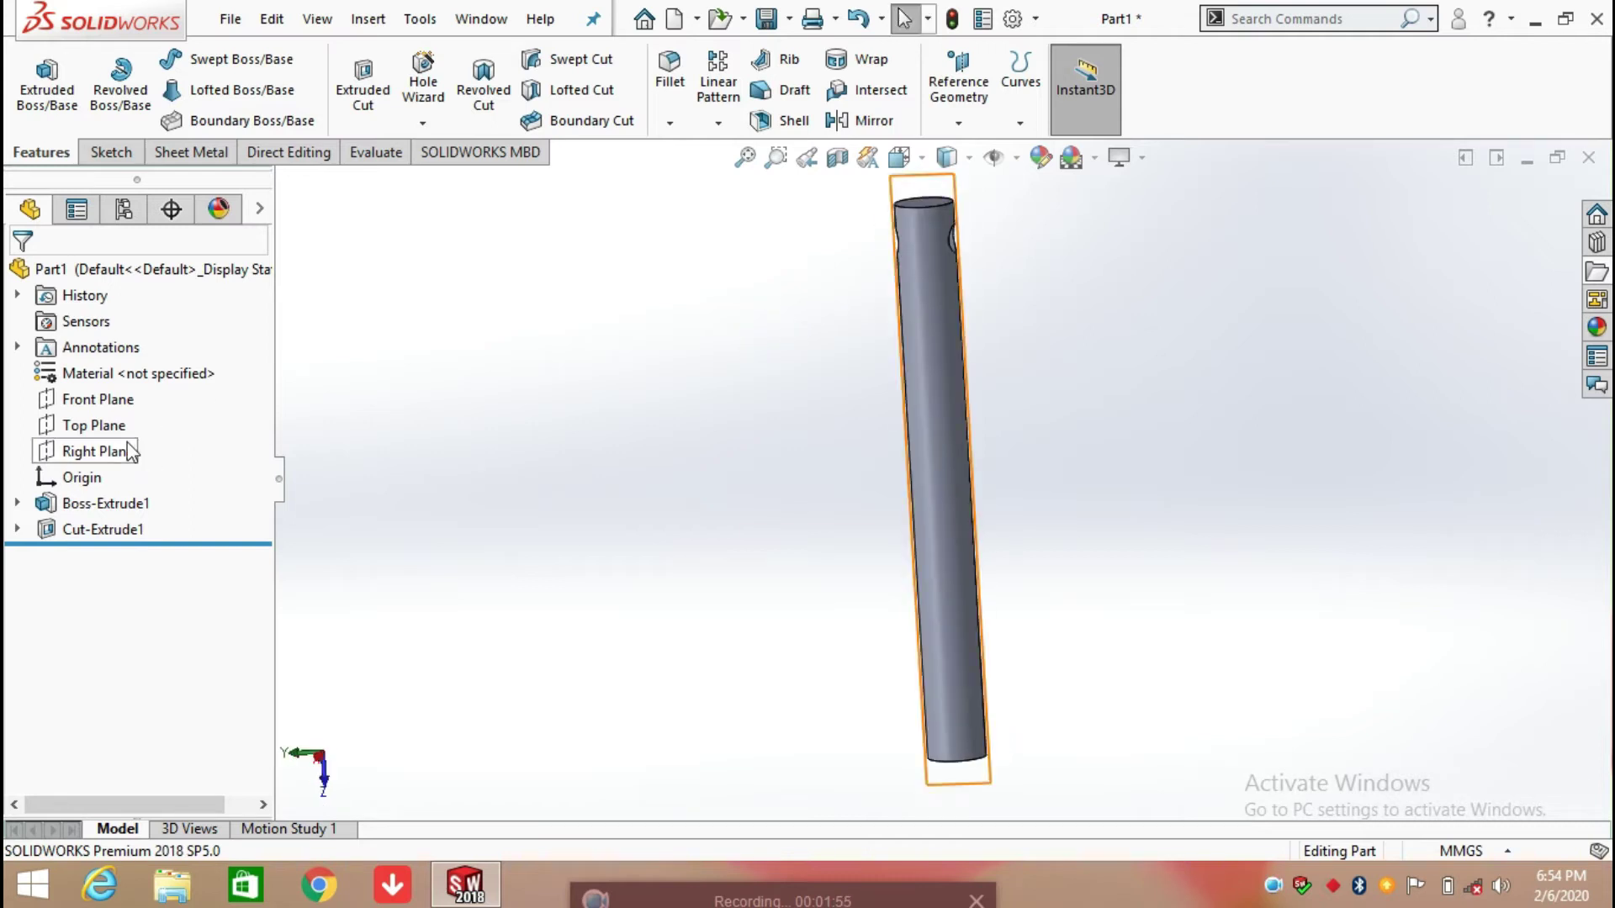
click(105, 424)
click(248, 401)
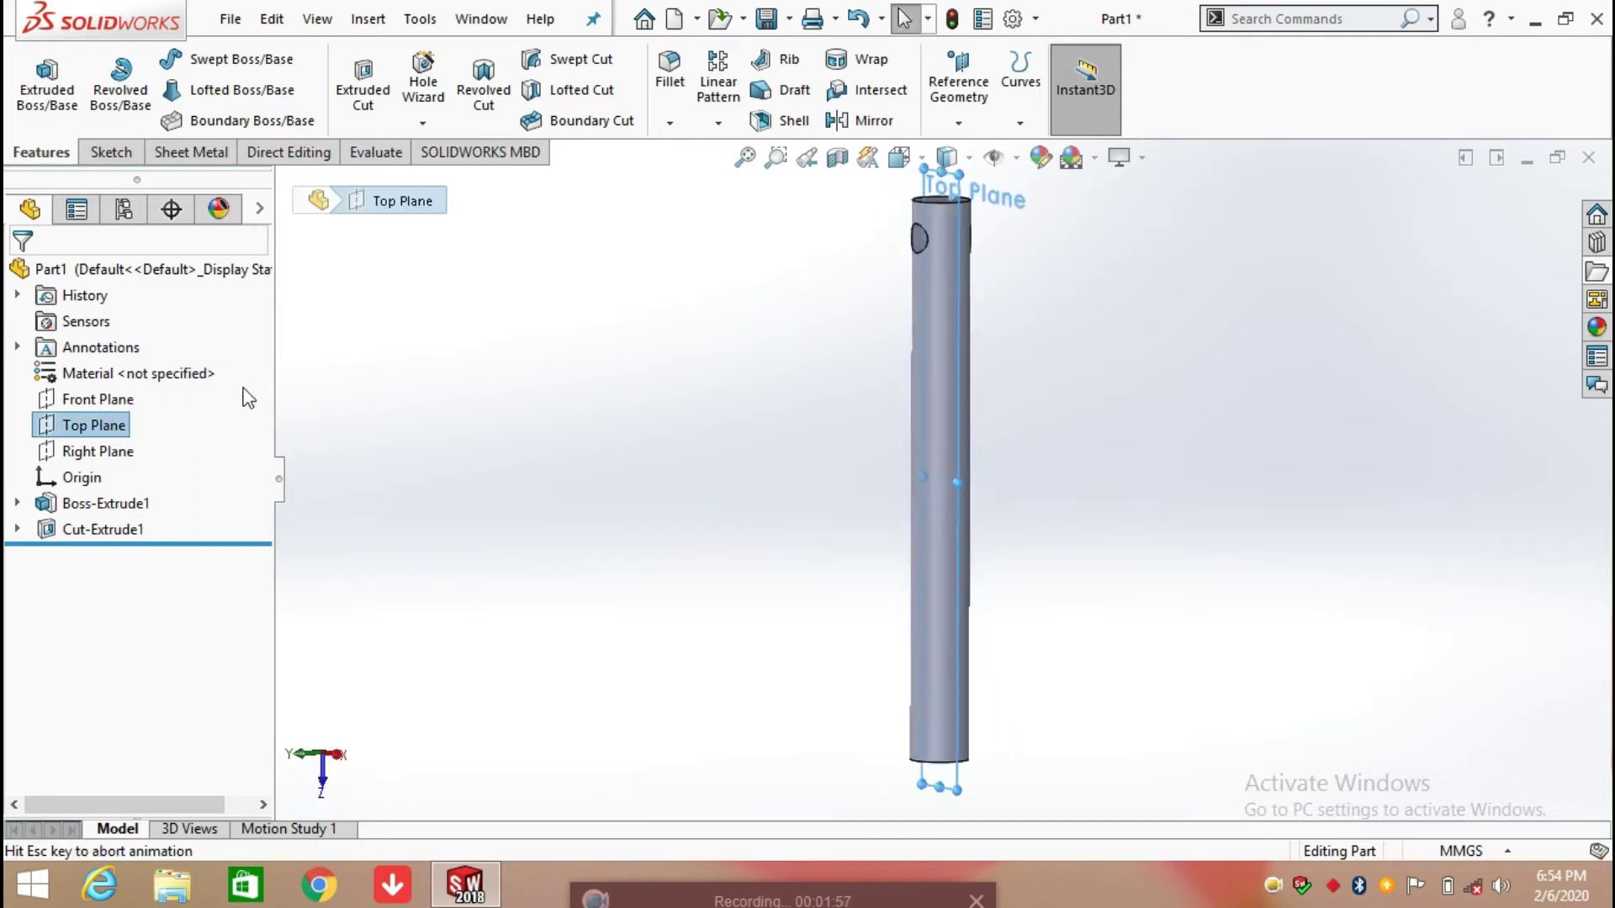
click(109, 152)
click(181, 59)
click(180, 121)
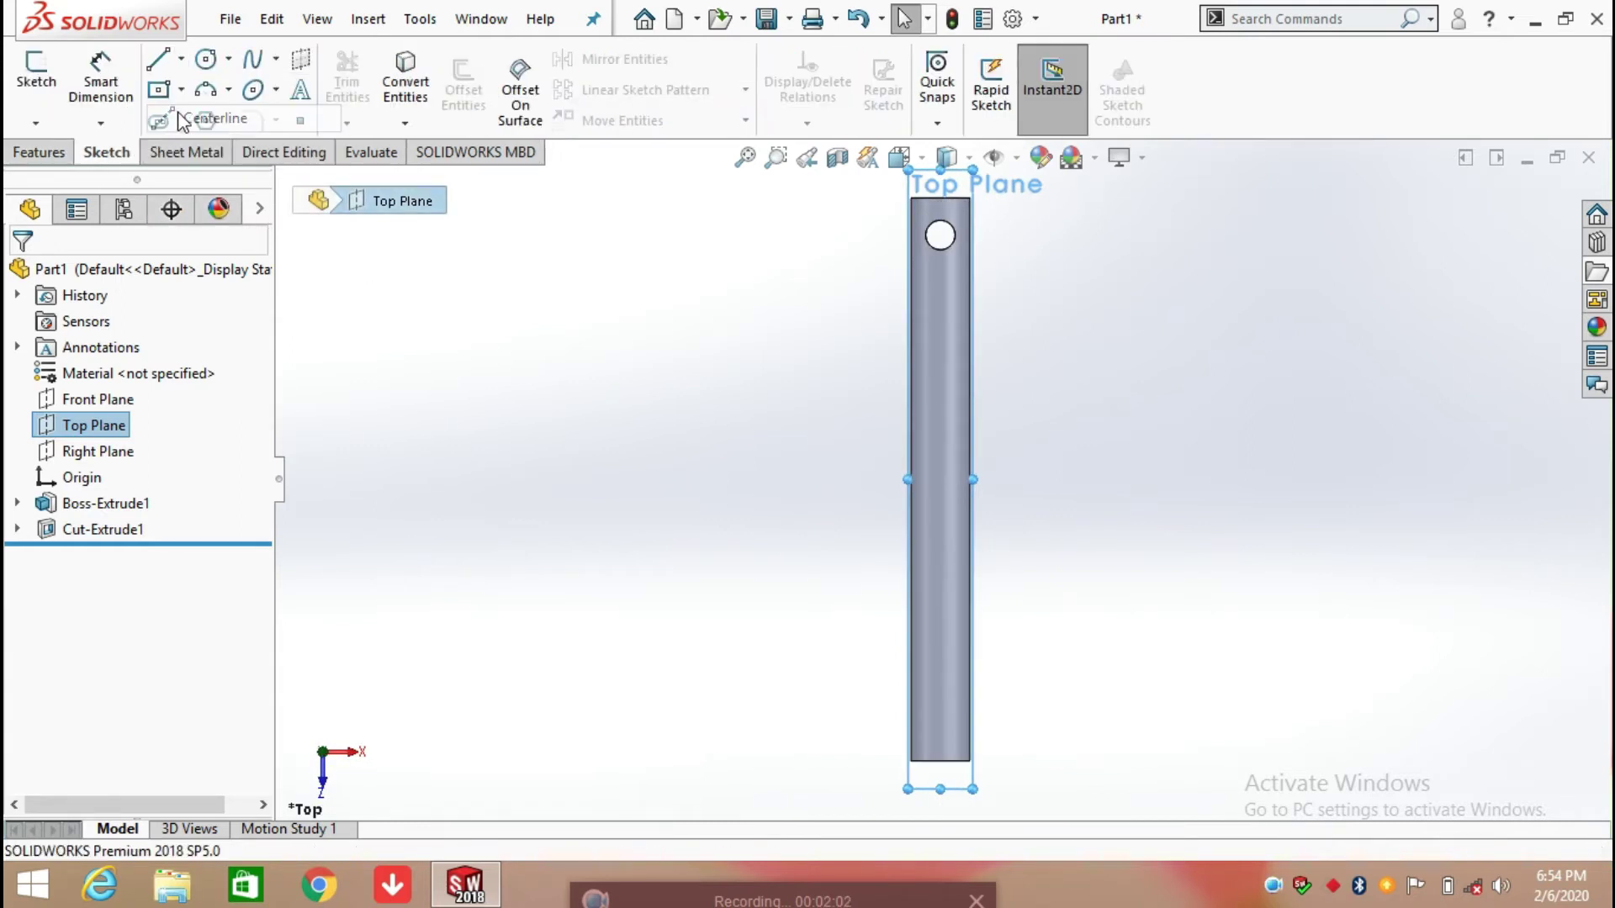
click(941, 479)
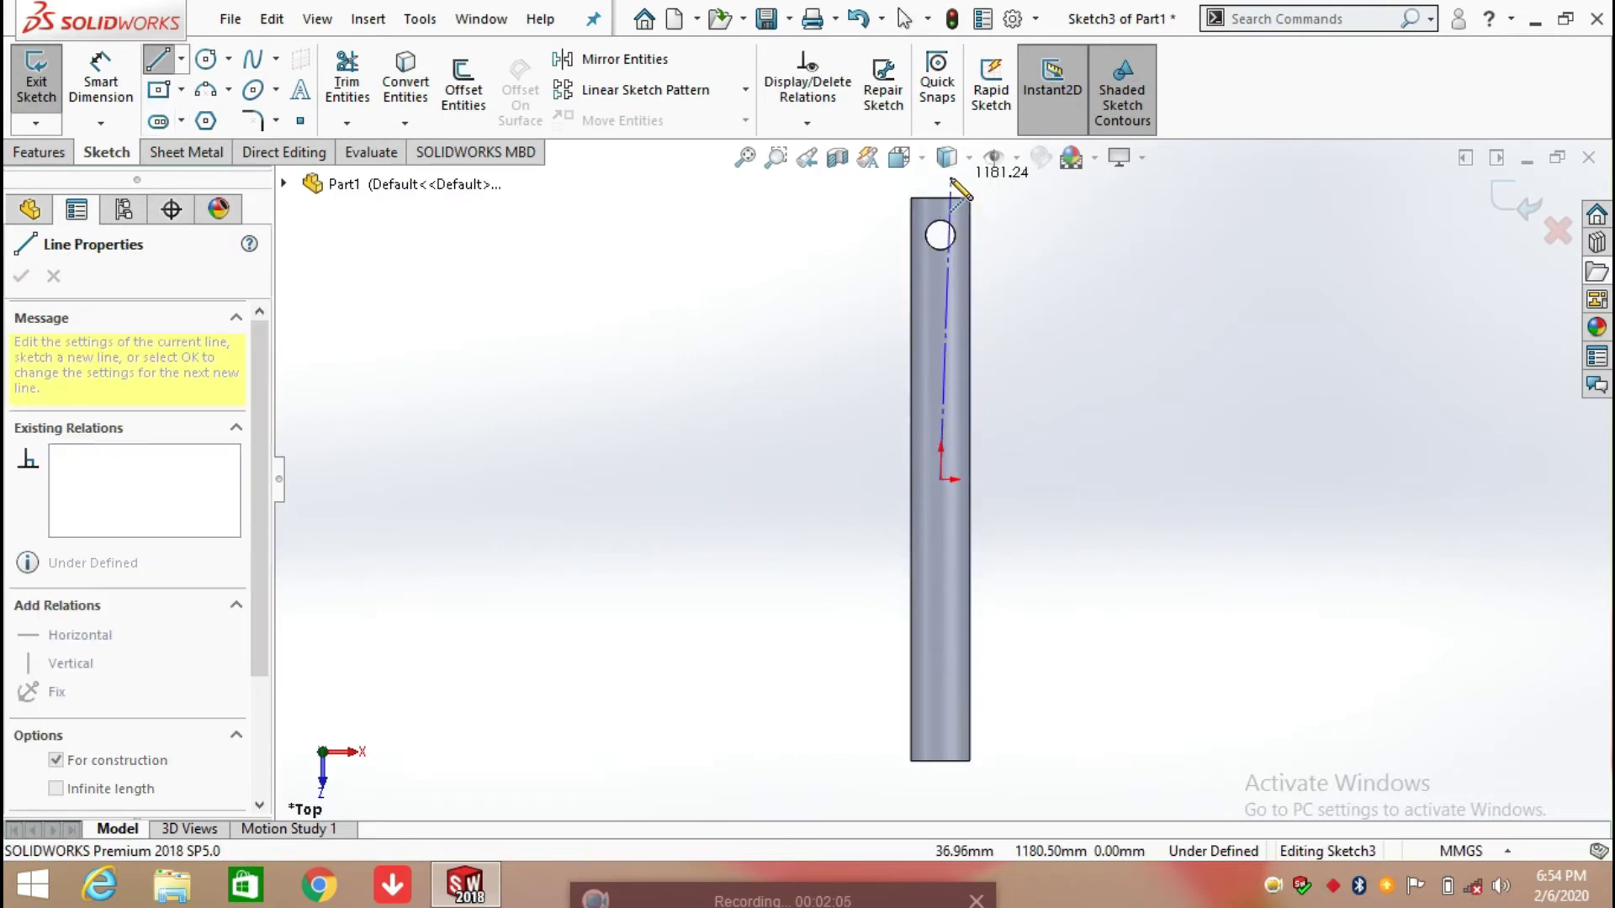
click(941, 182)
right_click(942, 181)
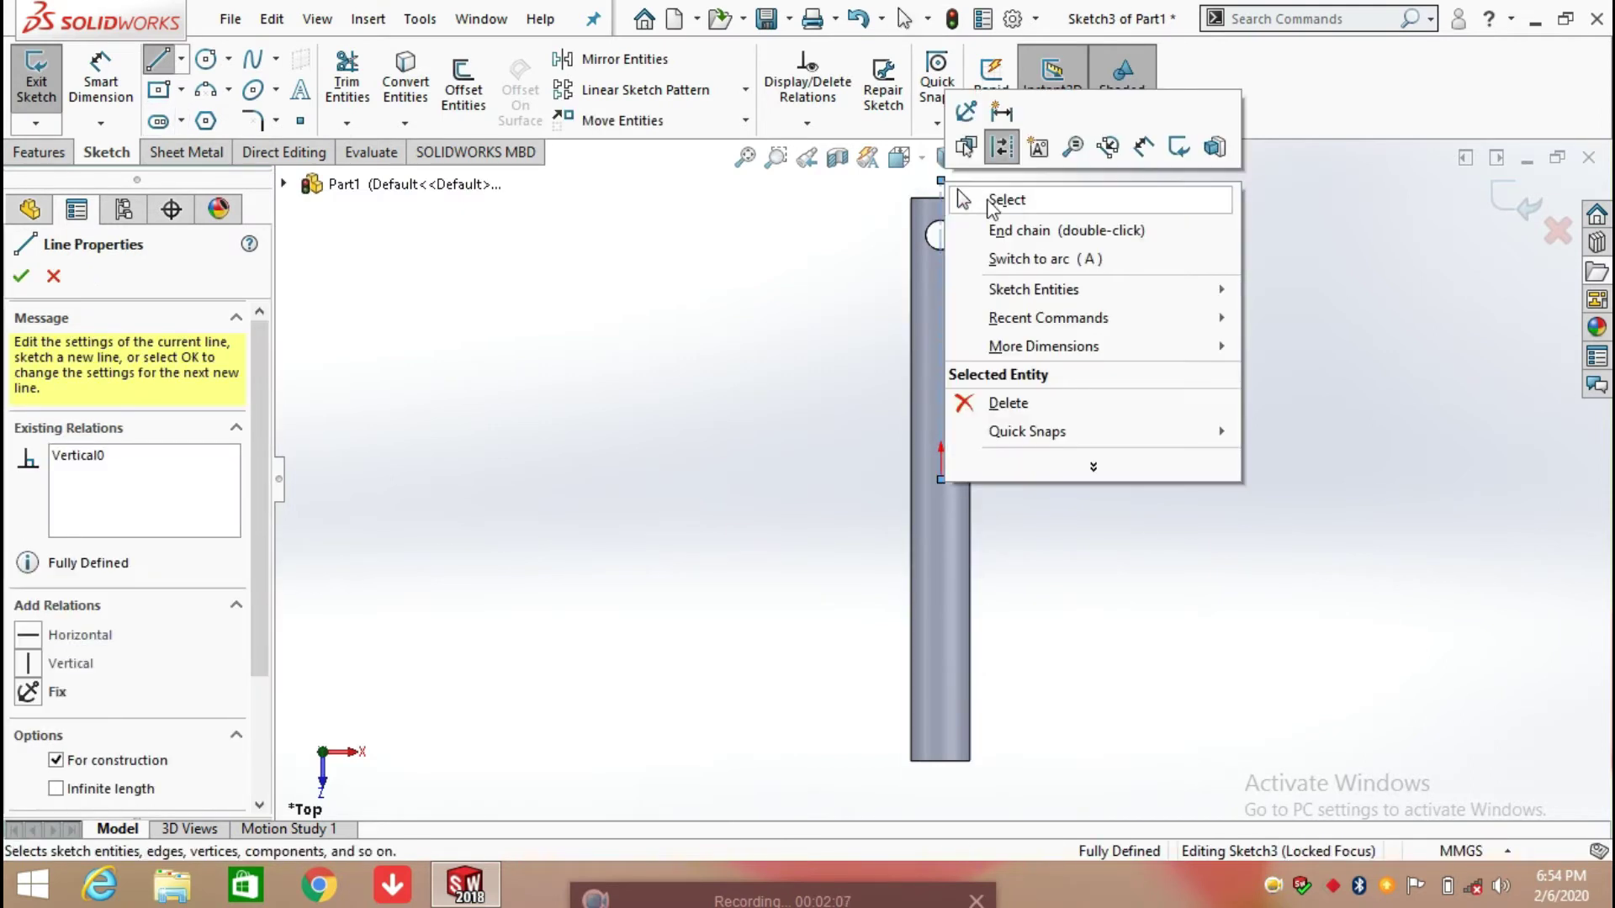
click(1001, 199)
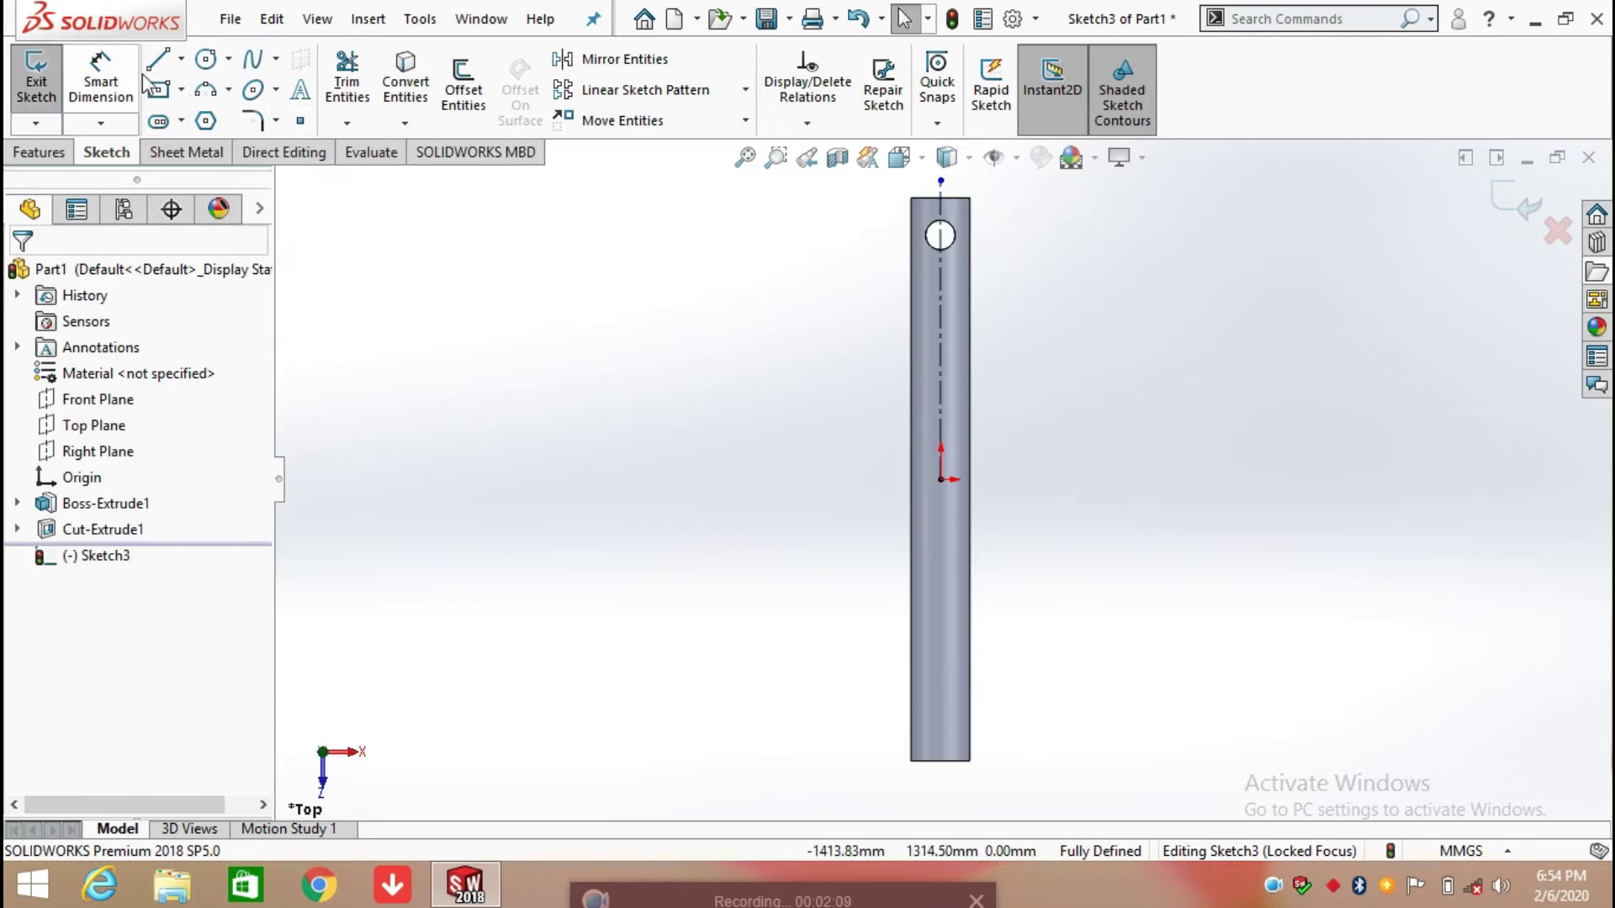
- Sketch a corner rectangle about 208 mm wide and 758 mm tall across the cylinder's left edge near its upper end
click(183, 92)
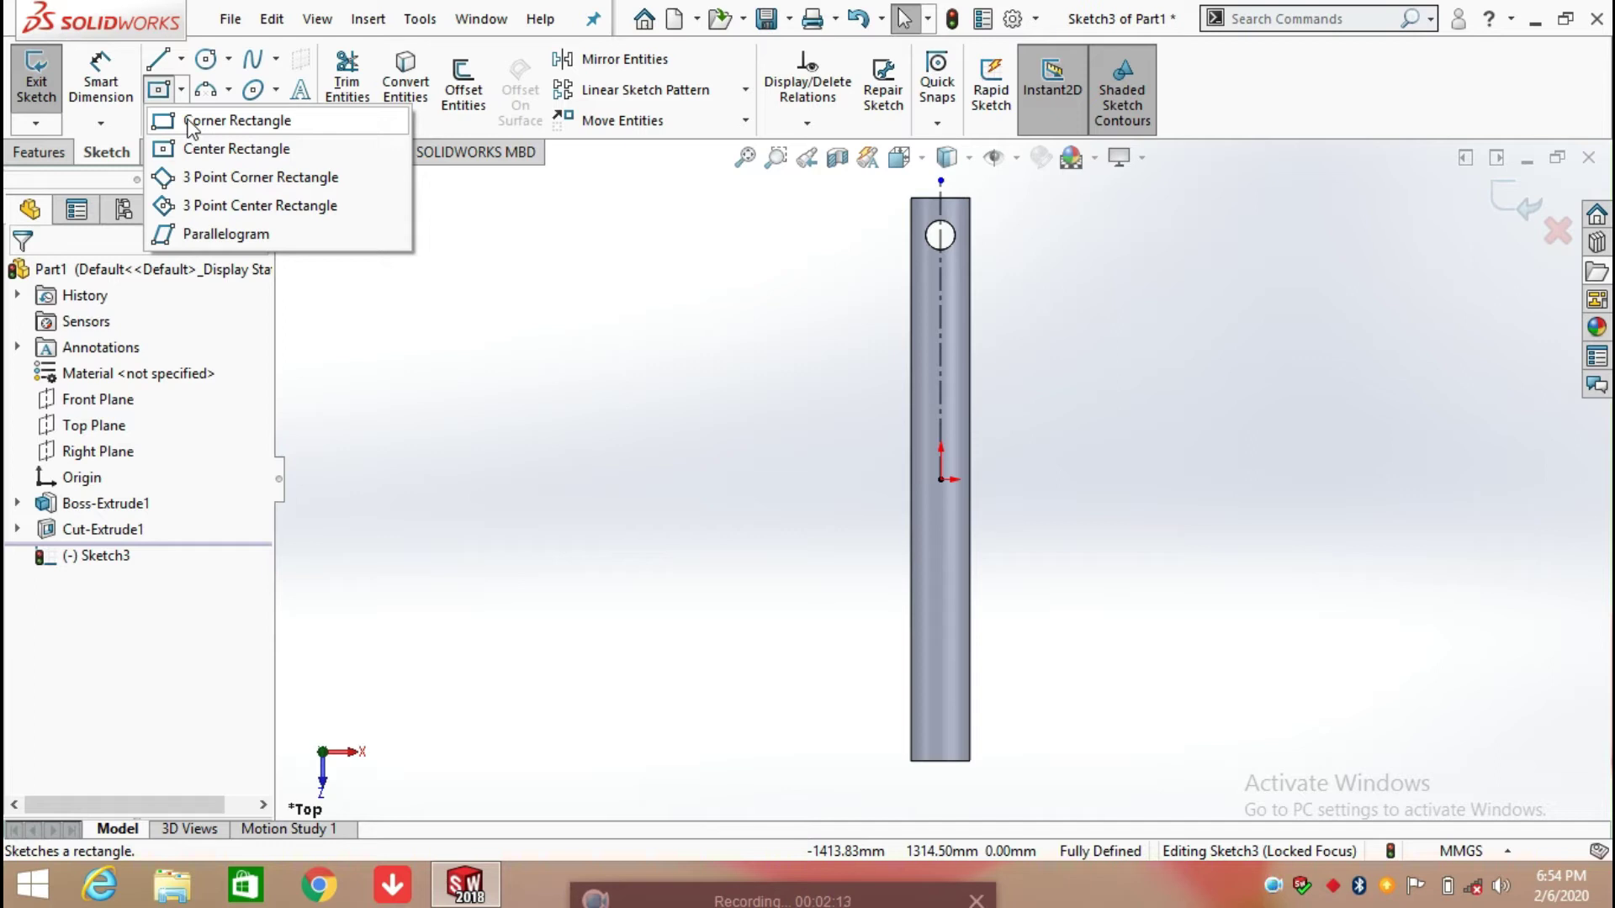
click(190, 124)
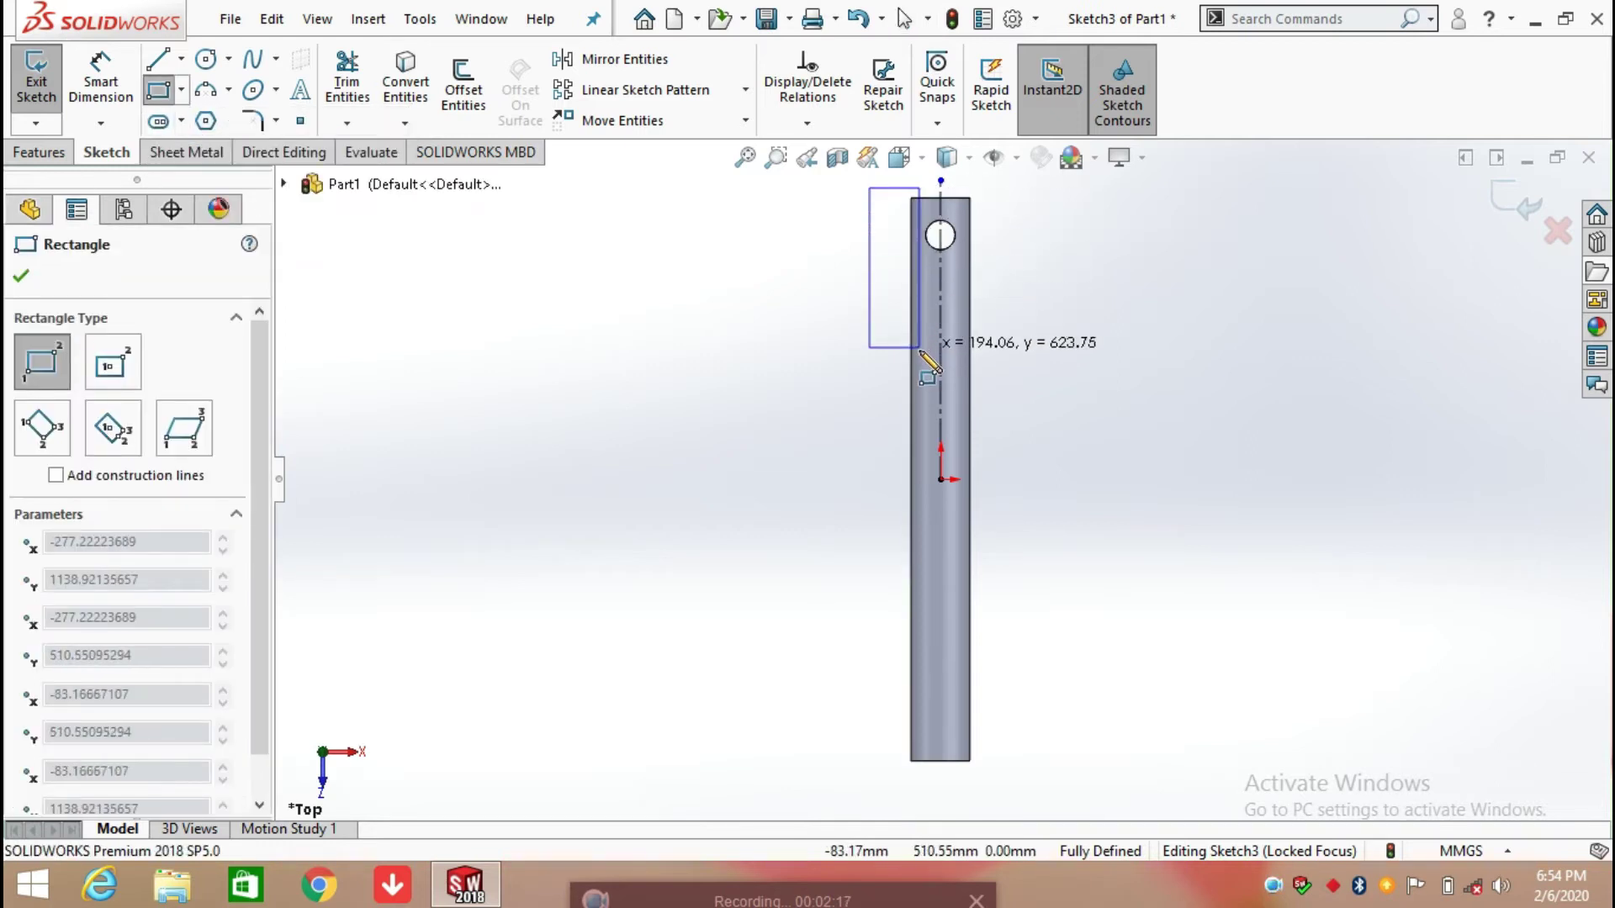
click(922, 376)
right_click(926, 383)
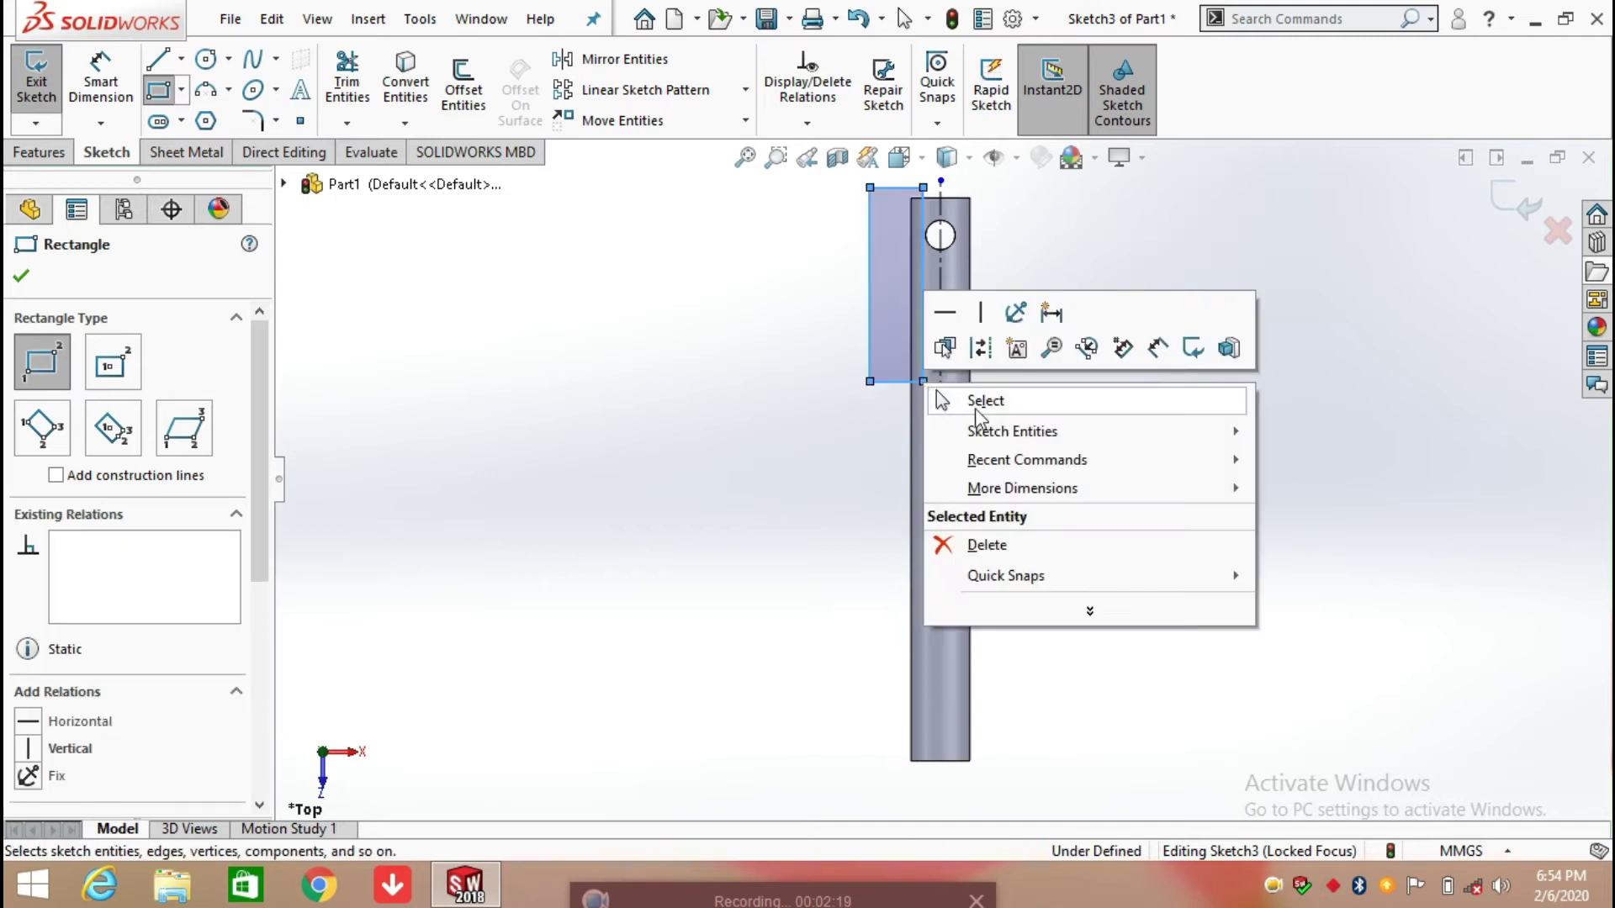
click(976, 400)
click(982, 418)
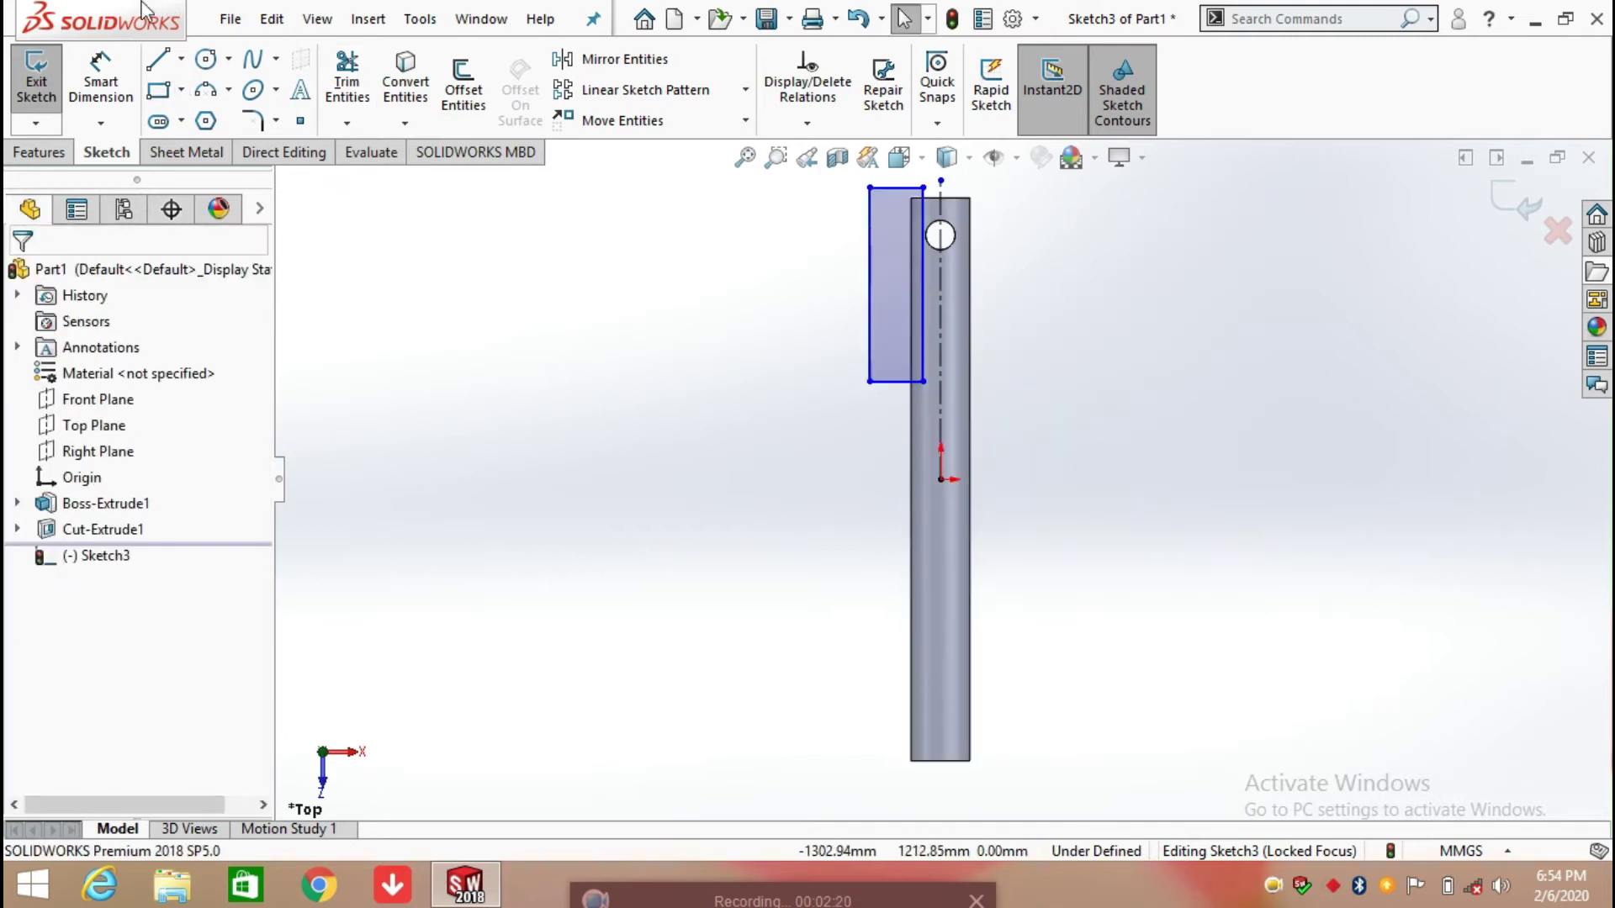
- Dimension the rectangle's vertical side to 365 mm
click(103, 77)
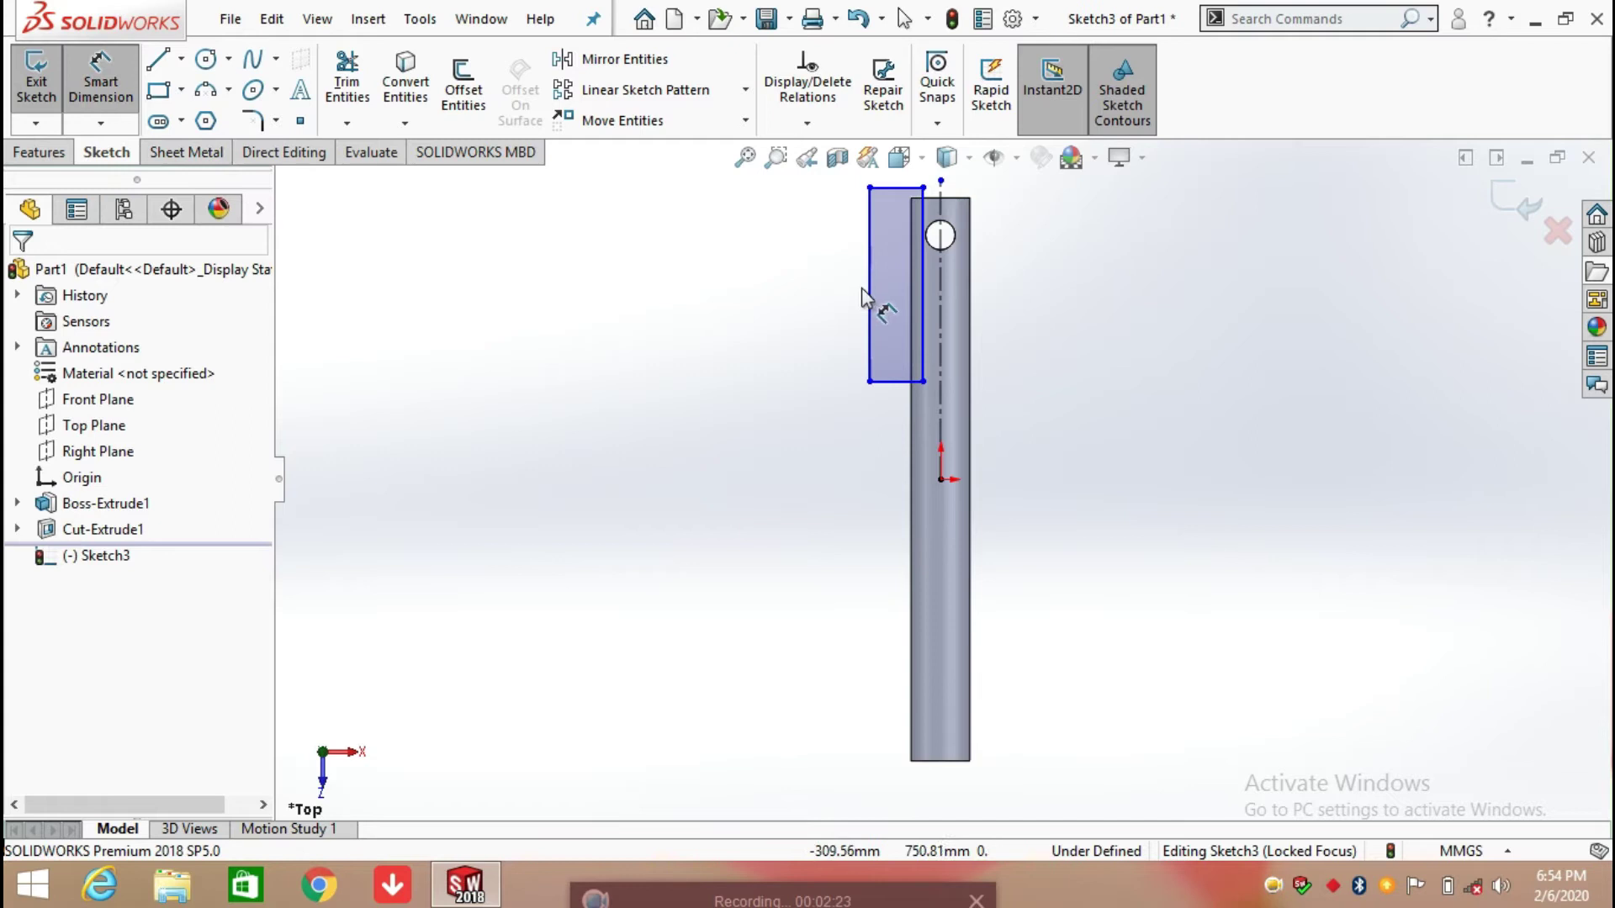
click(873, 313)
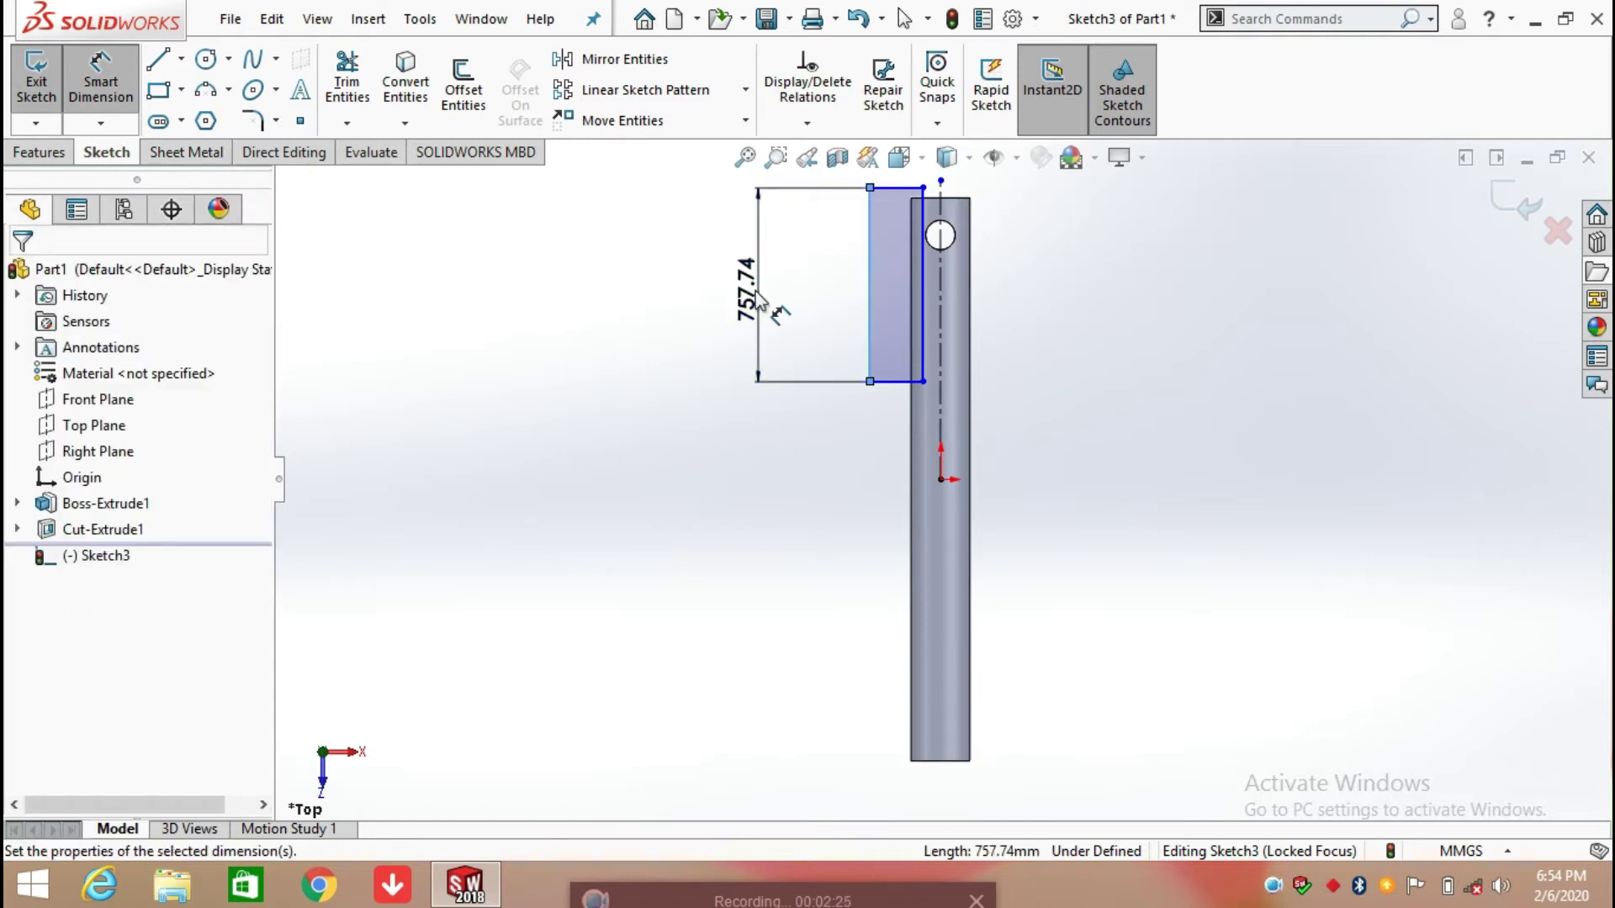
click(766, 307)
text(3)
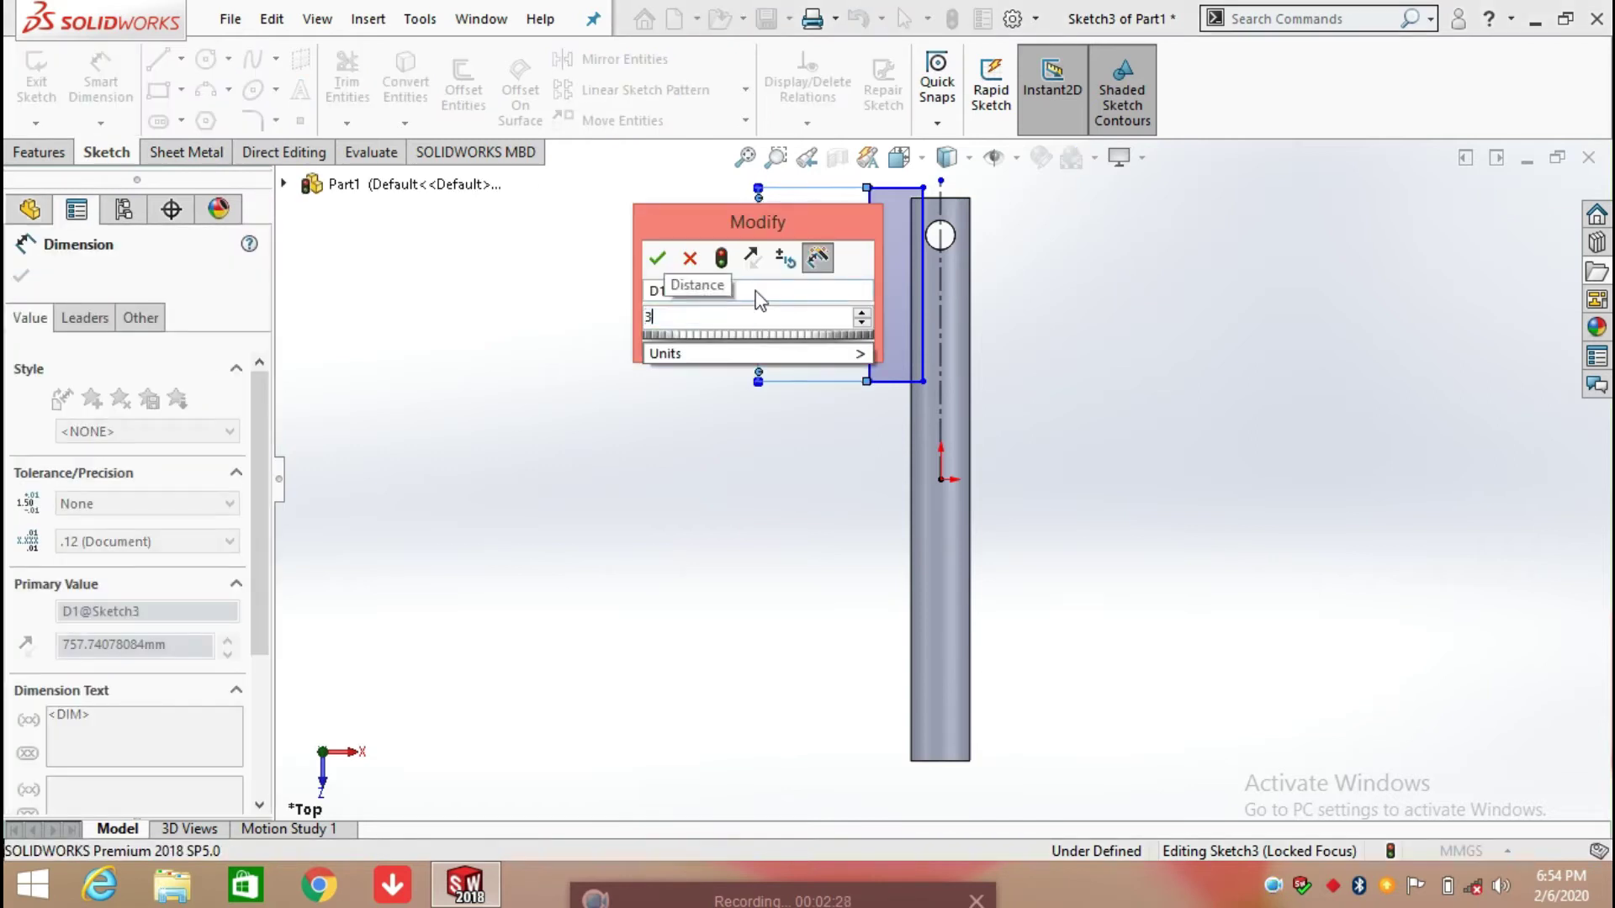
text(65)
key(Return)
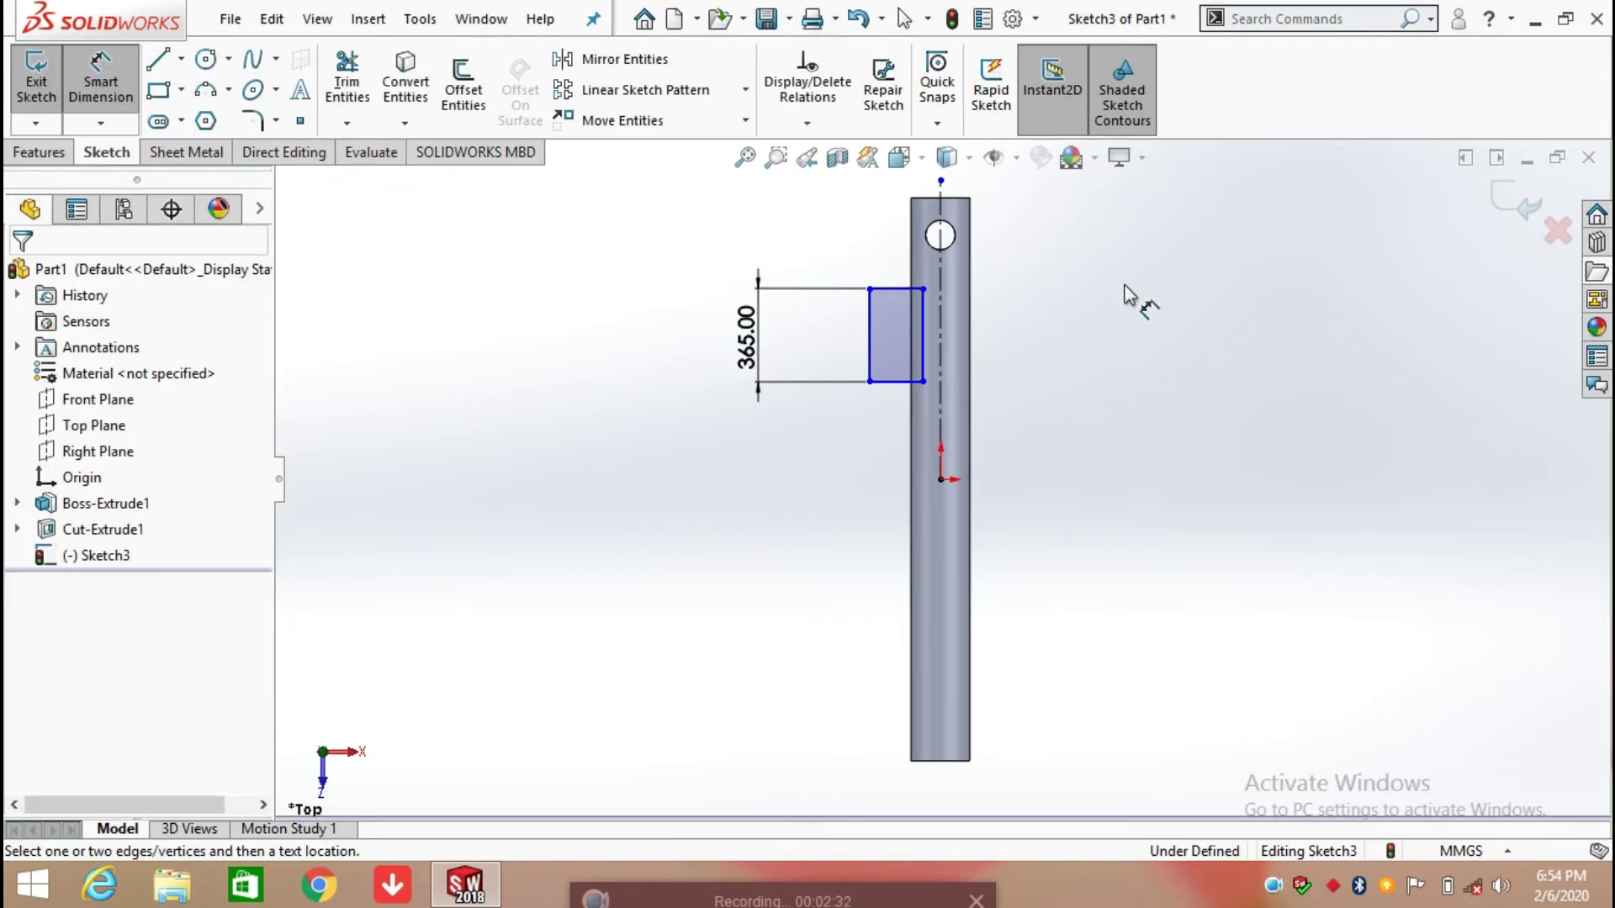
key(Escape)
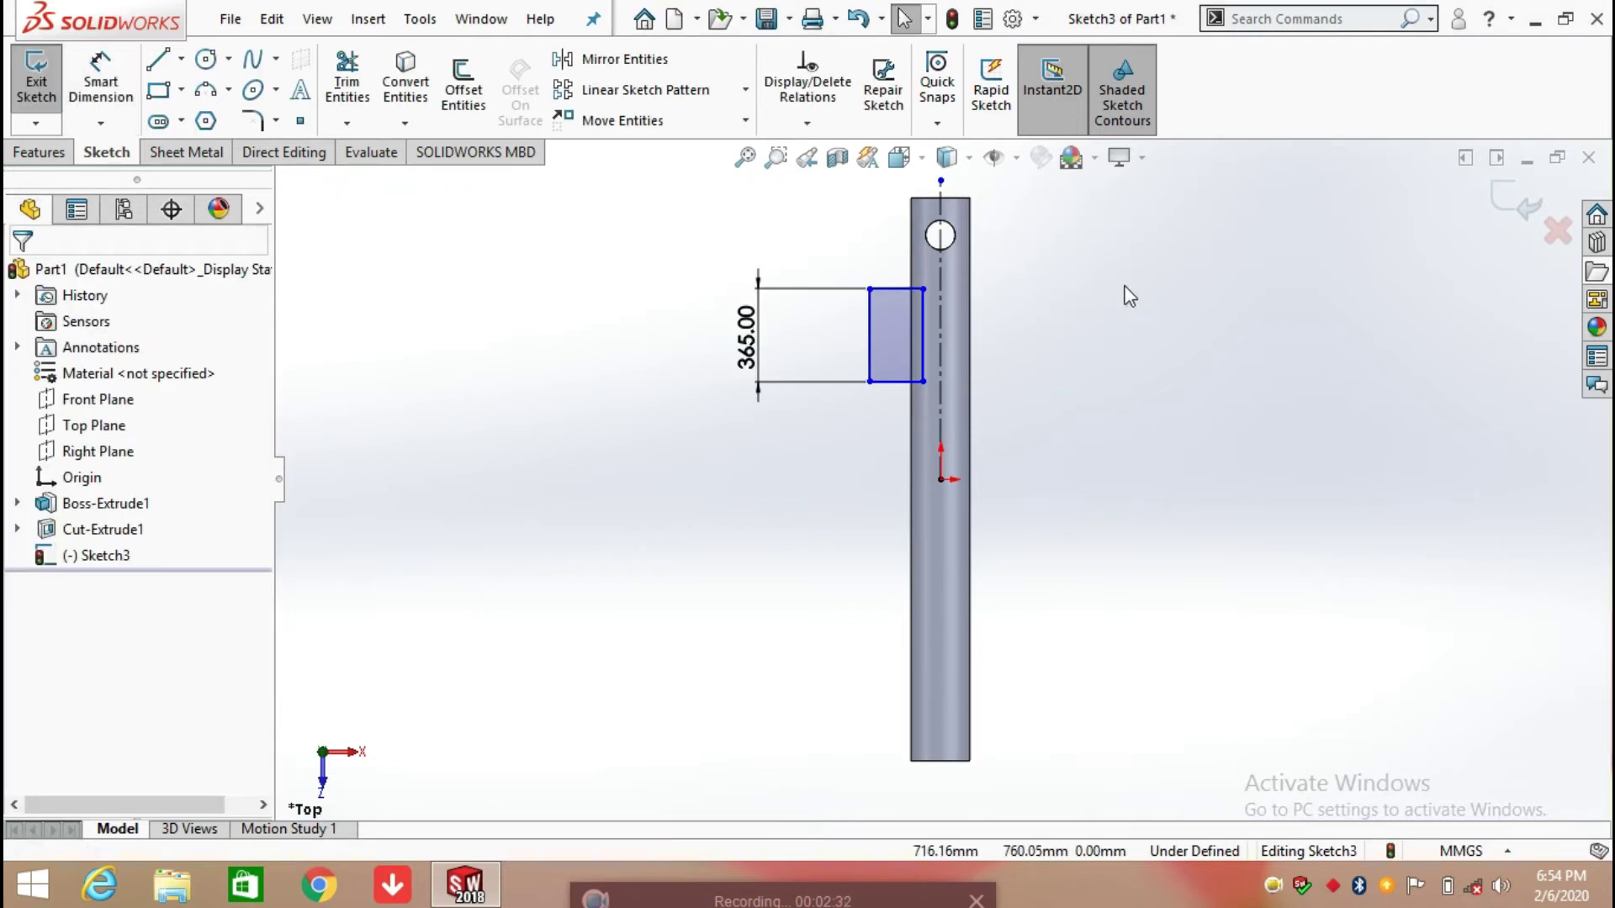
- Make the midpoint of the rectangle's upper side coincident with the cylinder's upper-left silhouette vertex
click(896, 291)
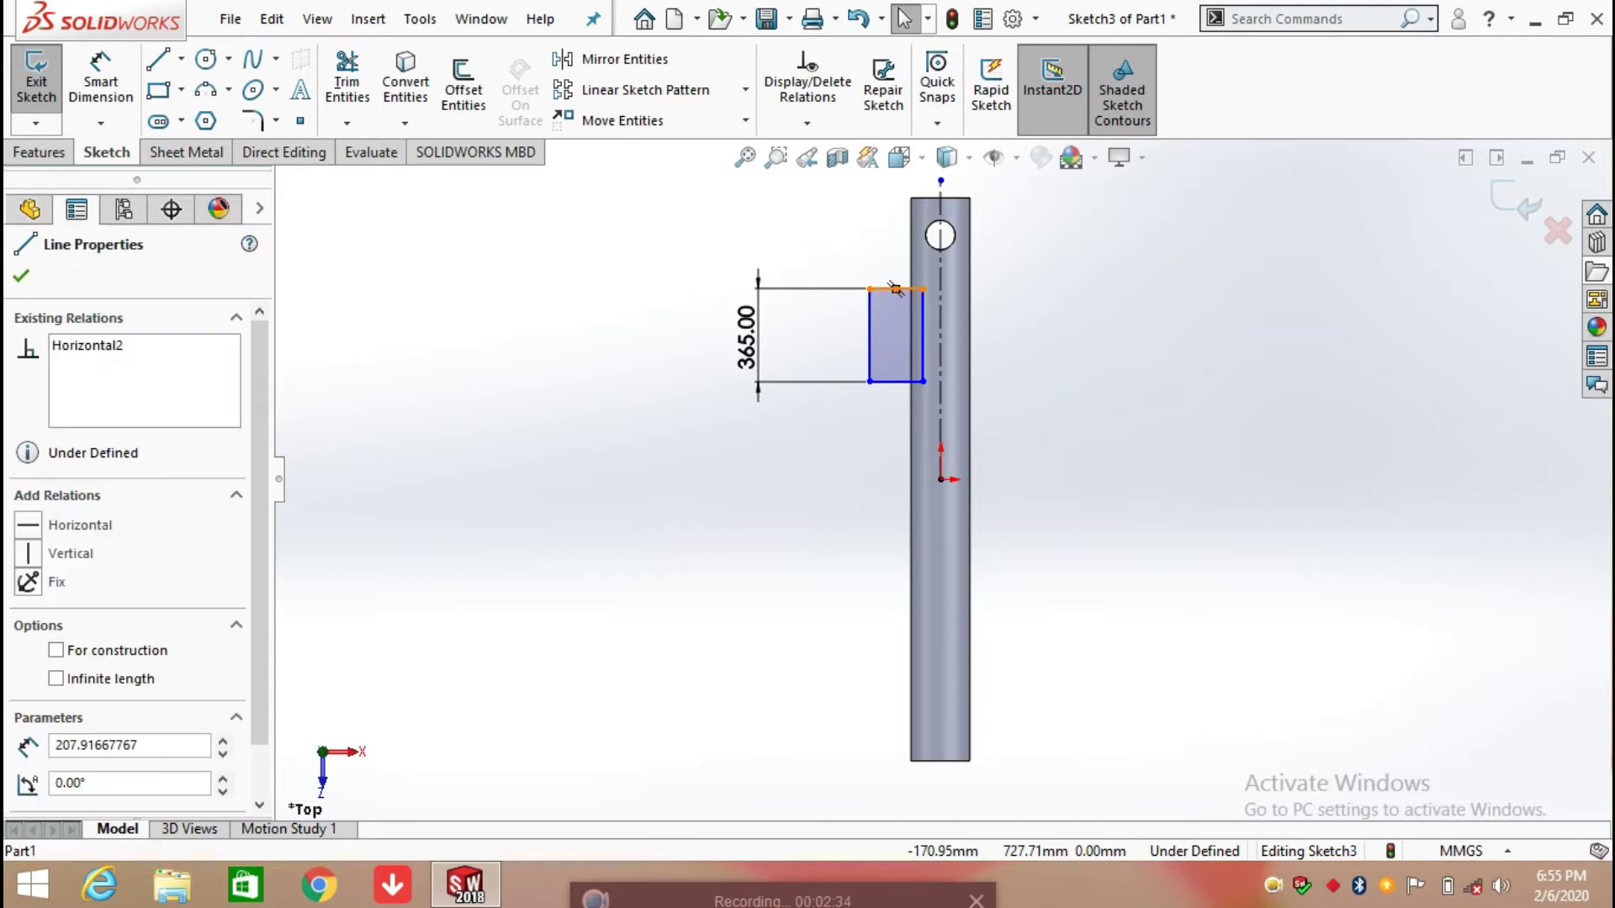
click(910, 199)
ctrl+click(910, 198)
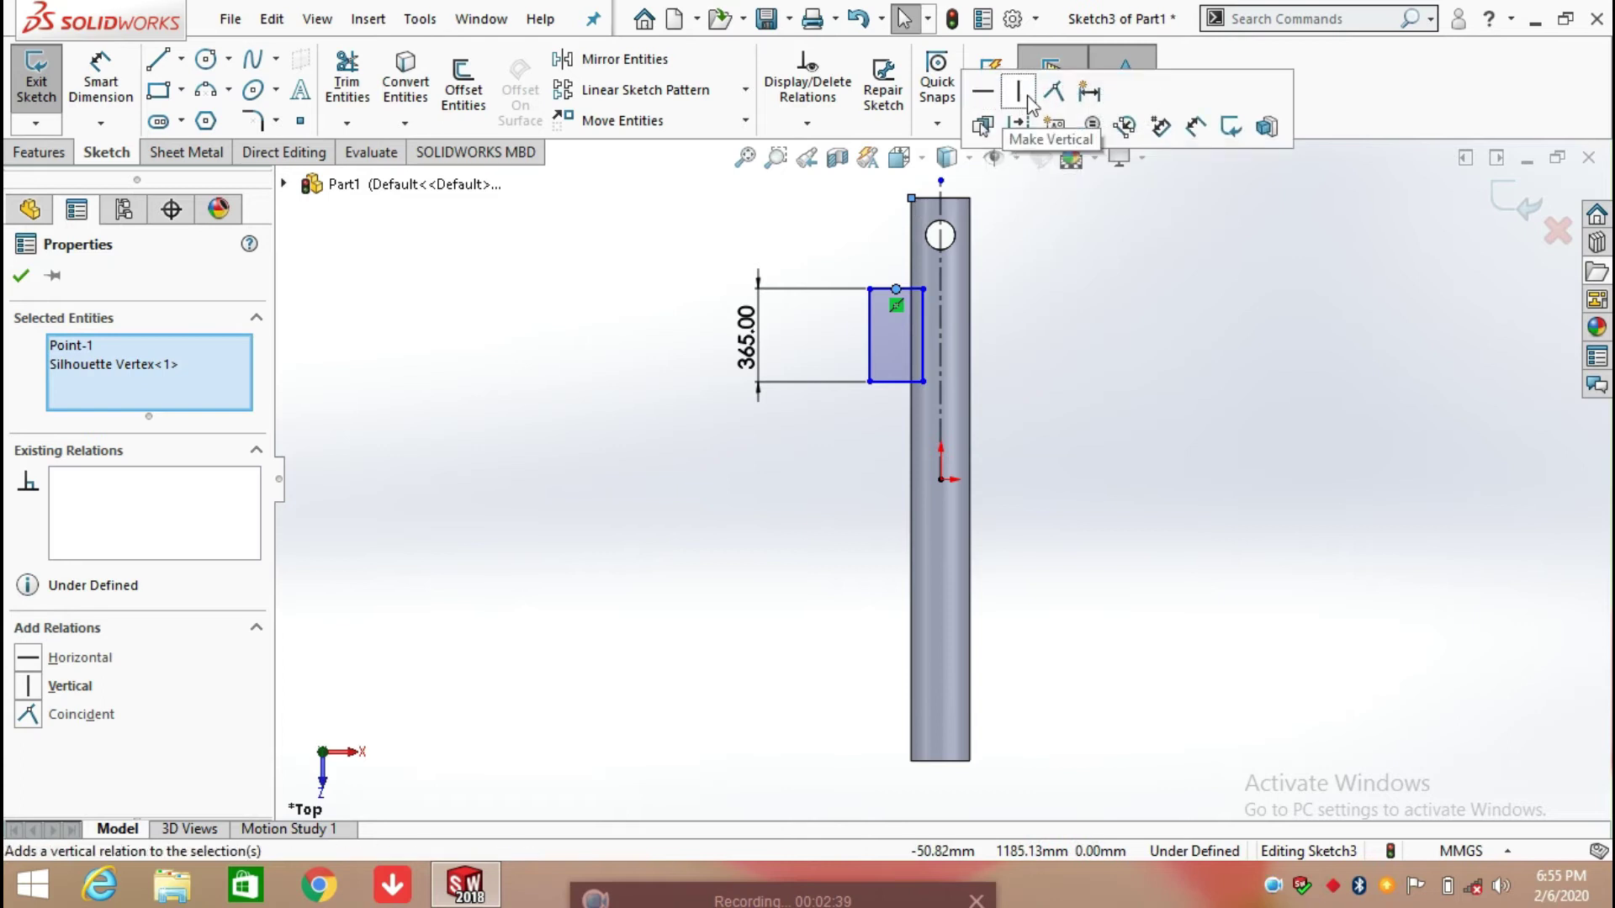
click(1054, 92)
click(1124, 279)
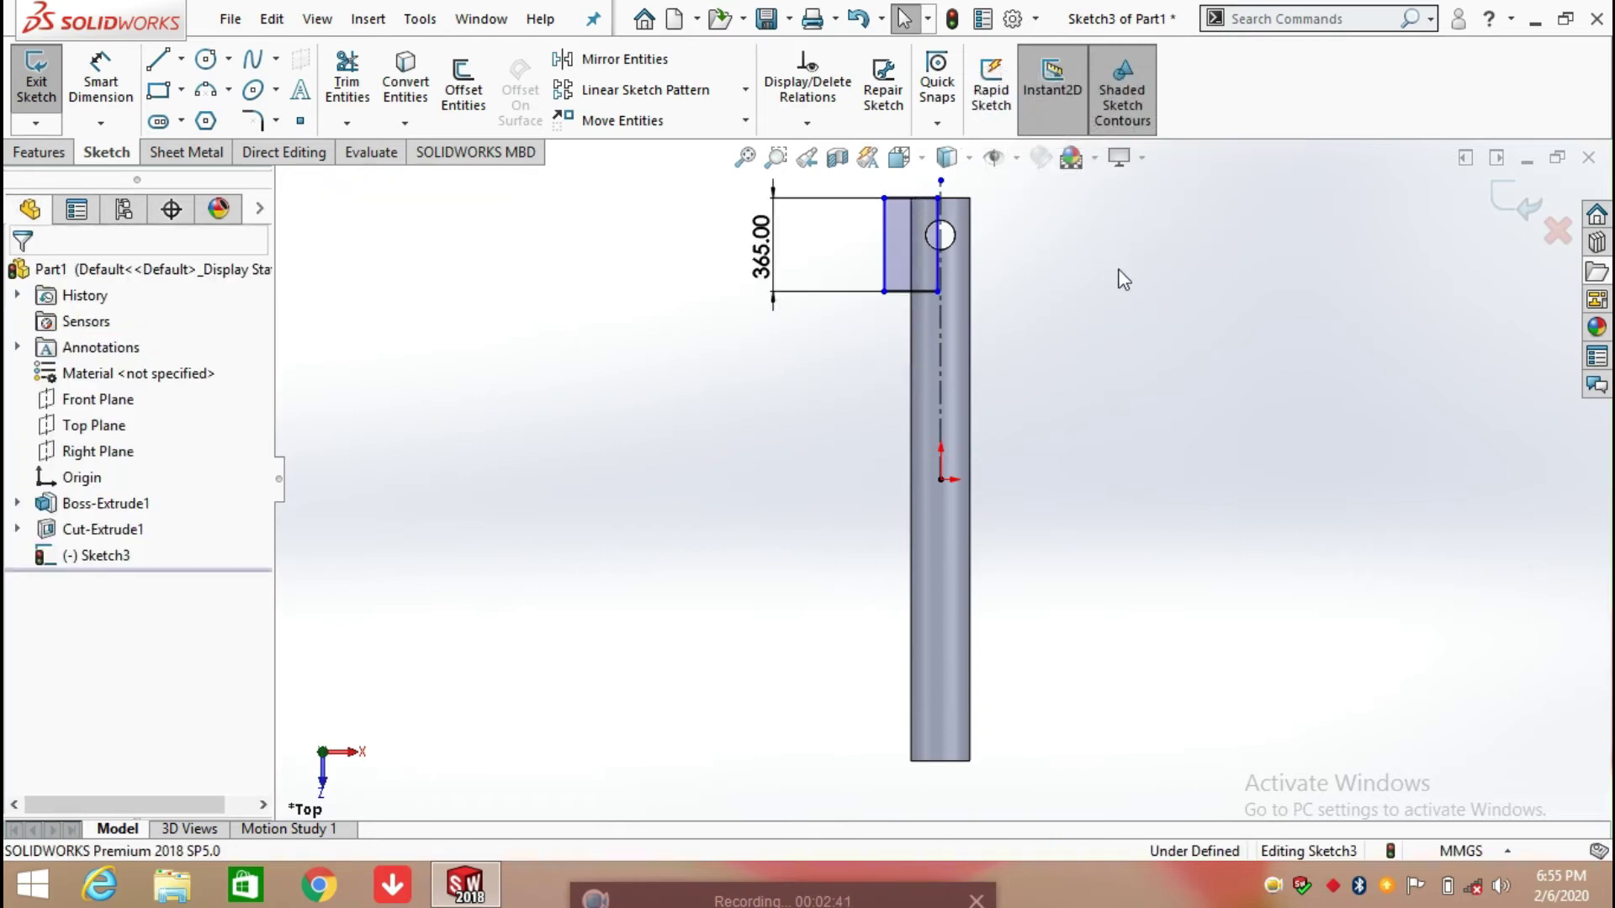
- Dimension the distance from the rectangle's inner vertical side to the centerline as 142.50/2 mm
scroll(994, 286, down, 3)
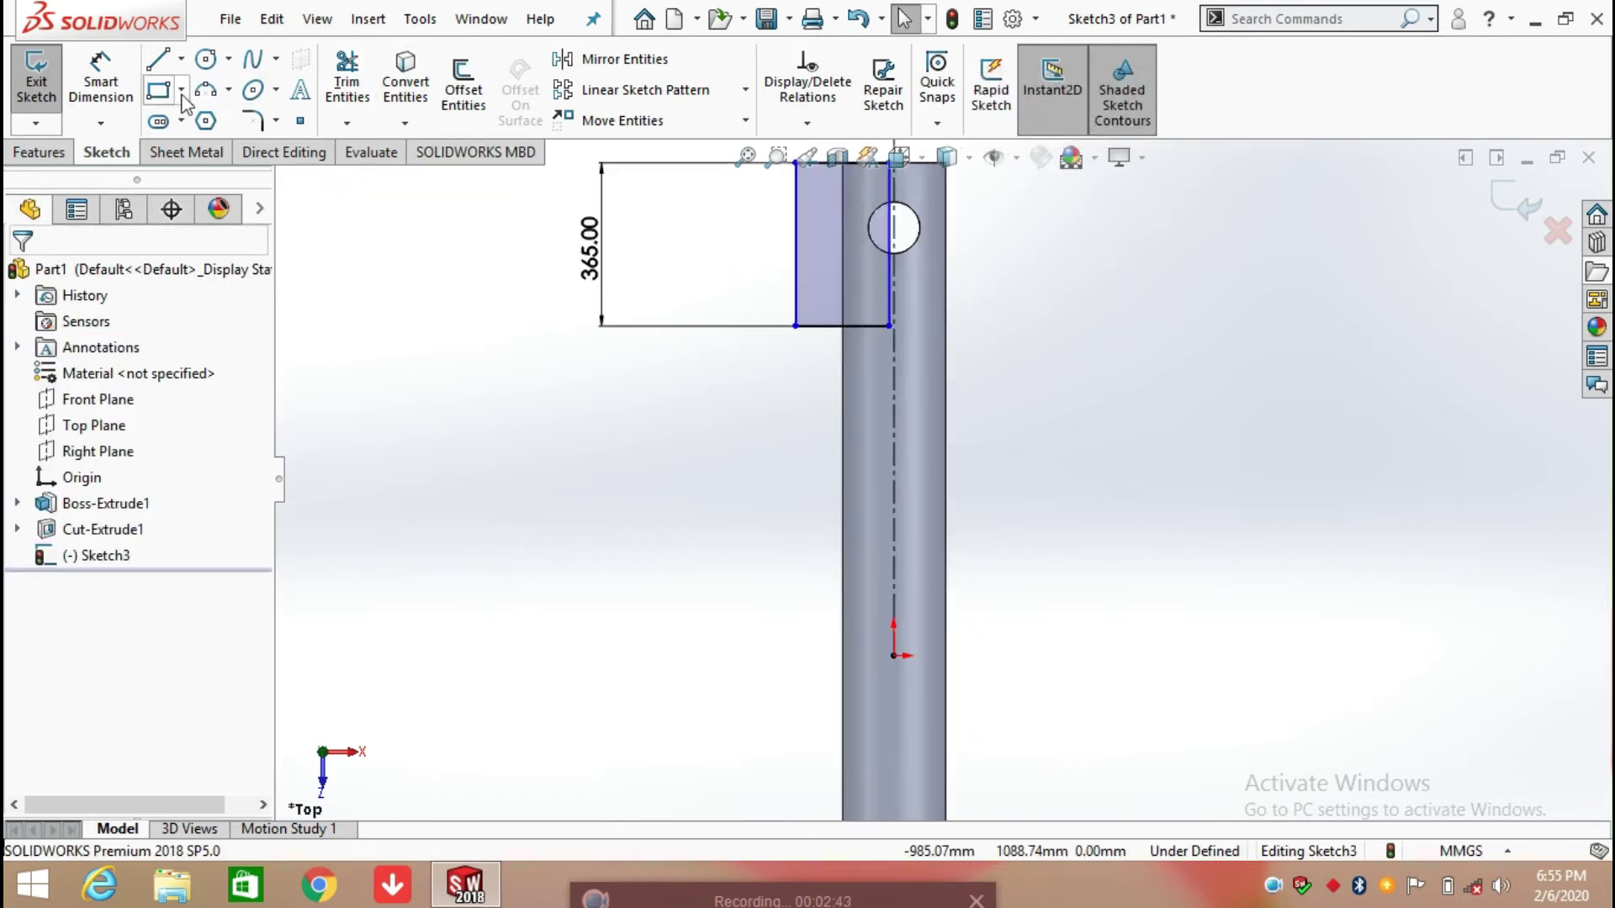
click(100, 84)
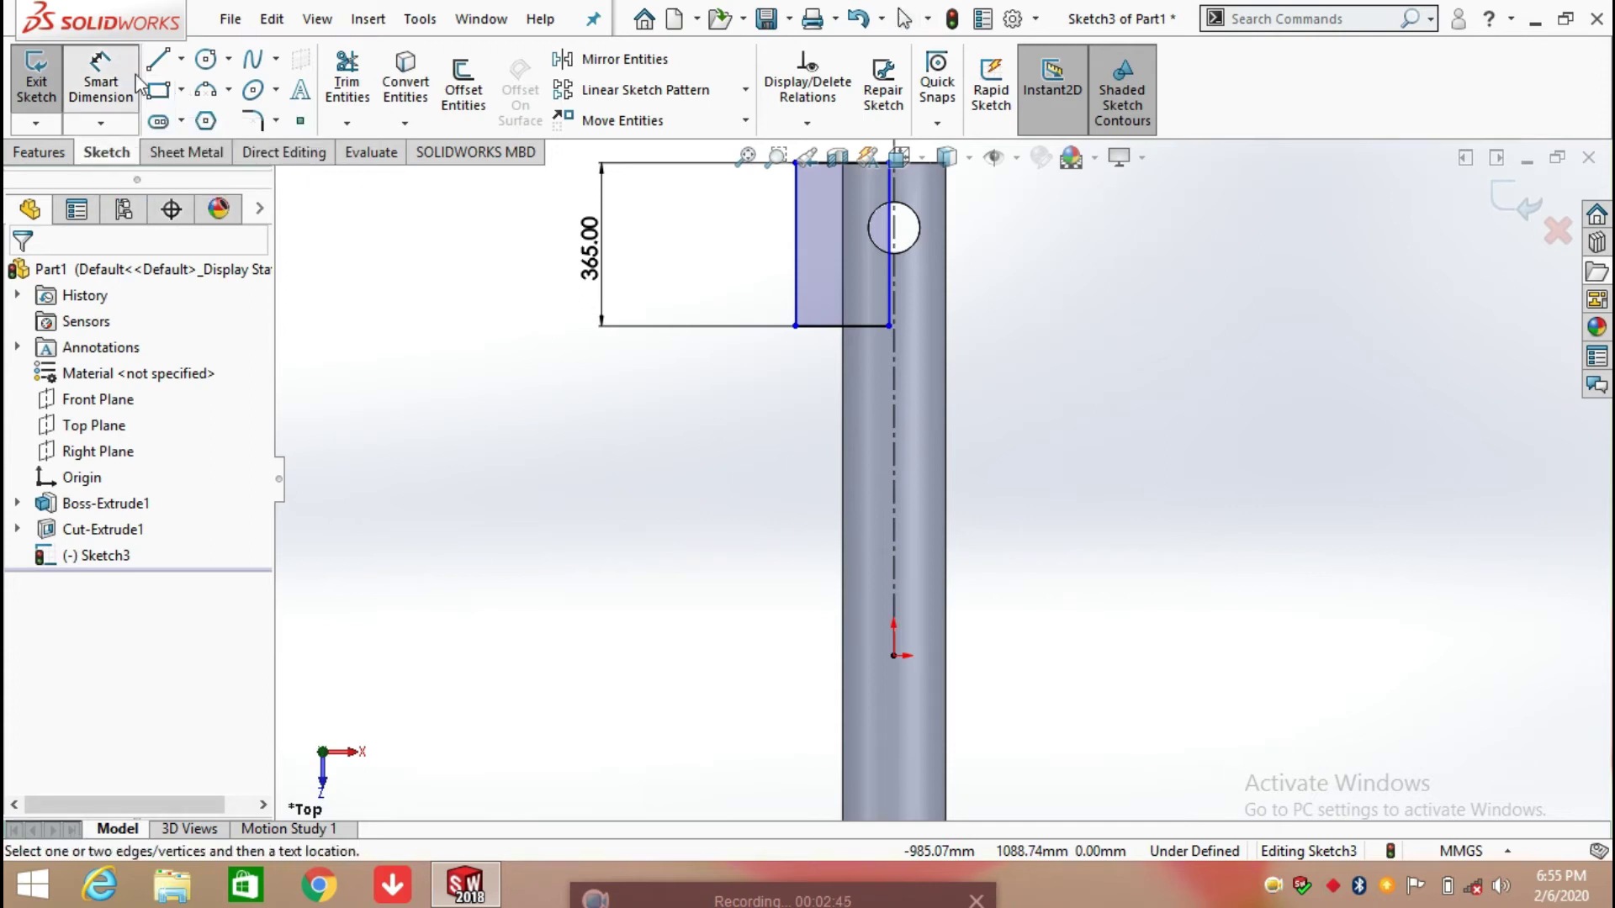
click(887, 333)
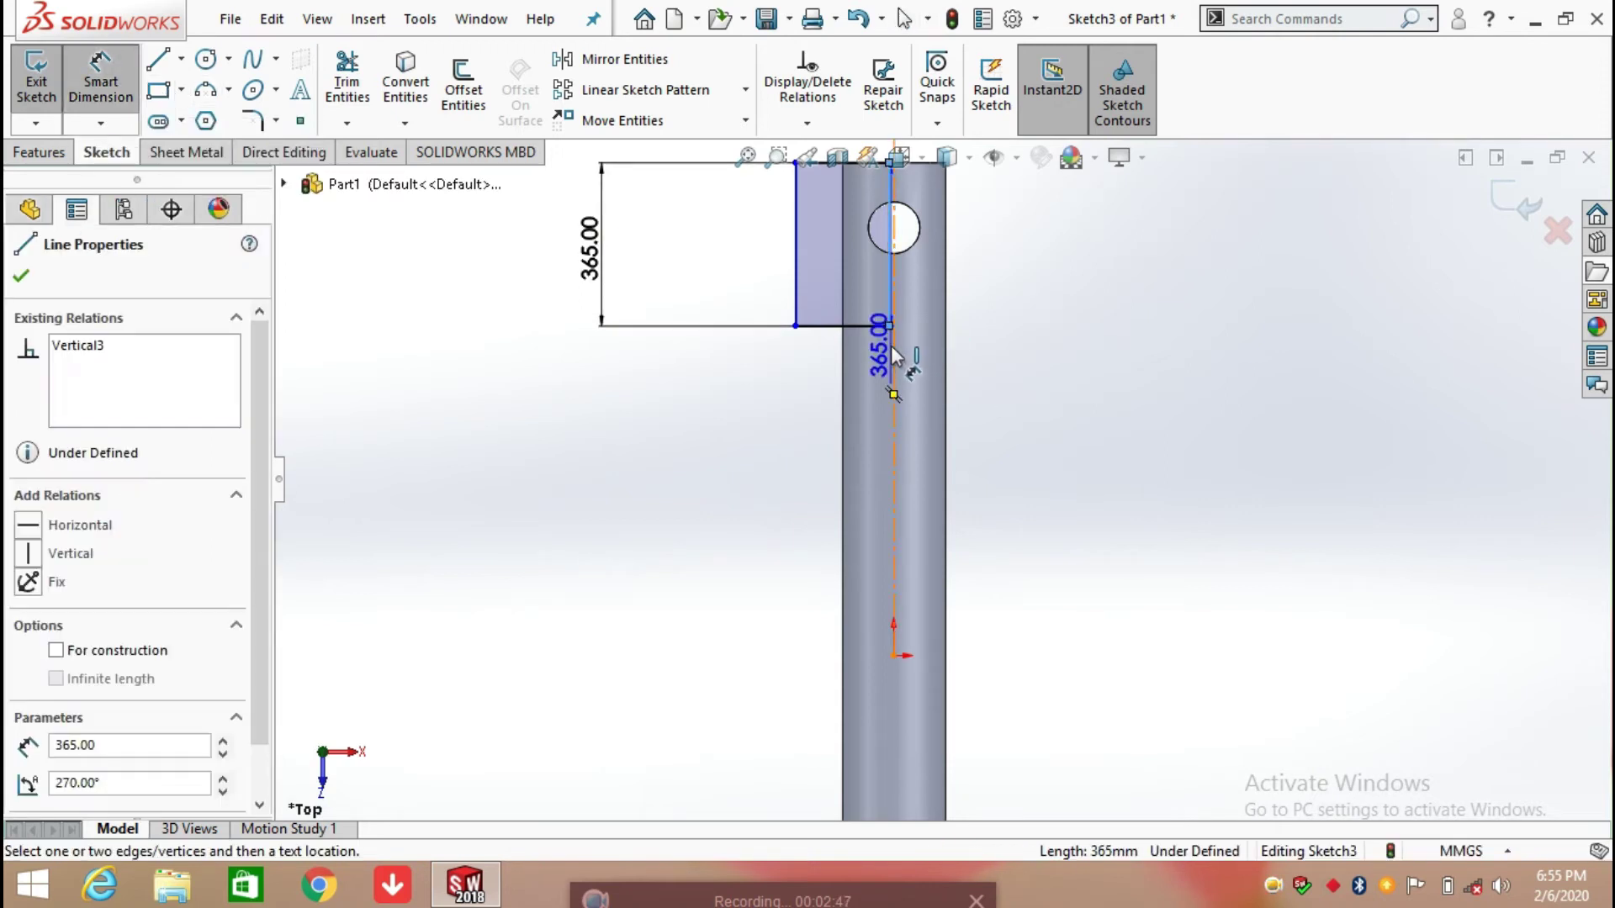
click(893, 363)
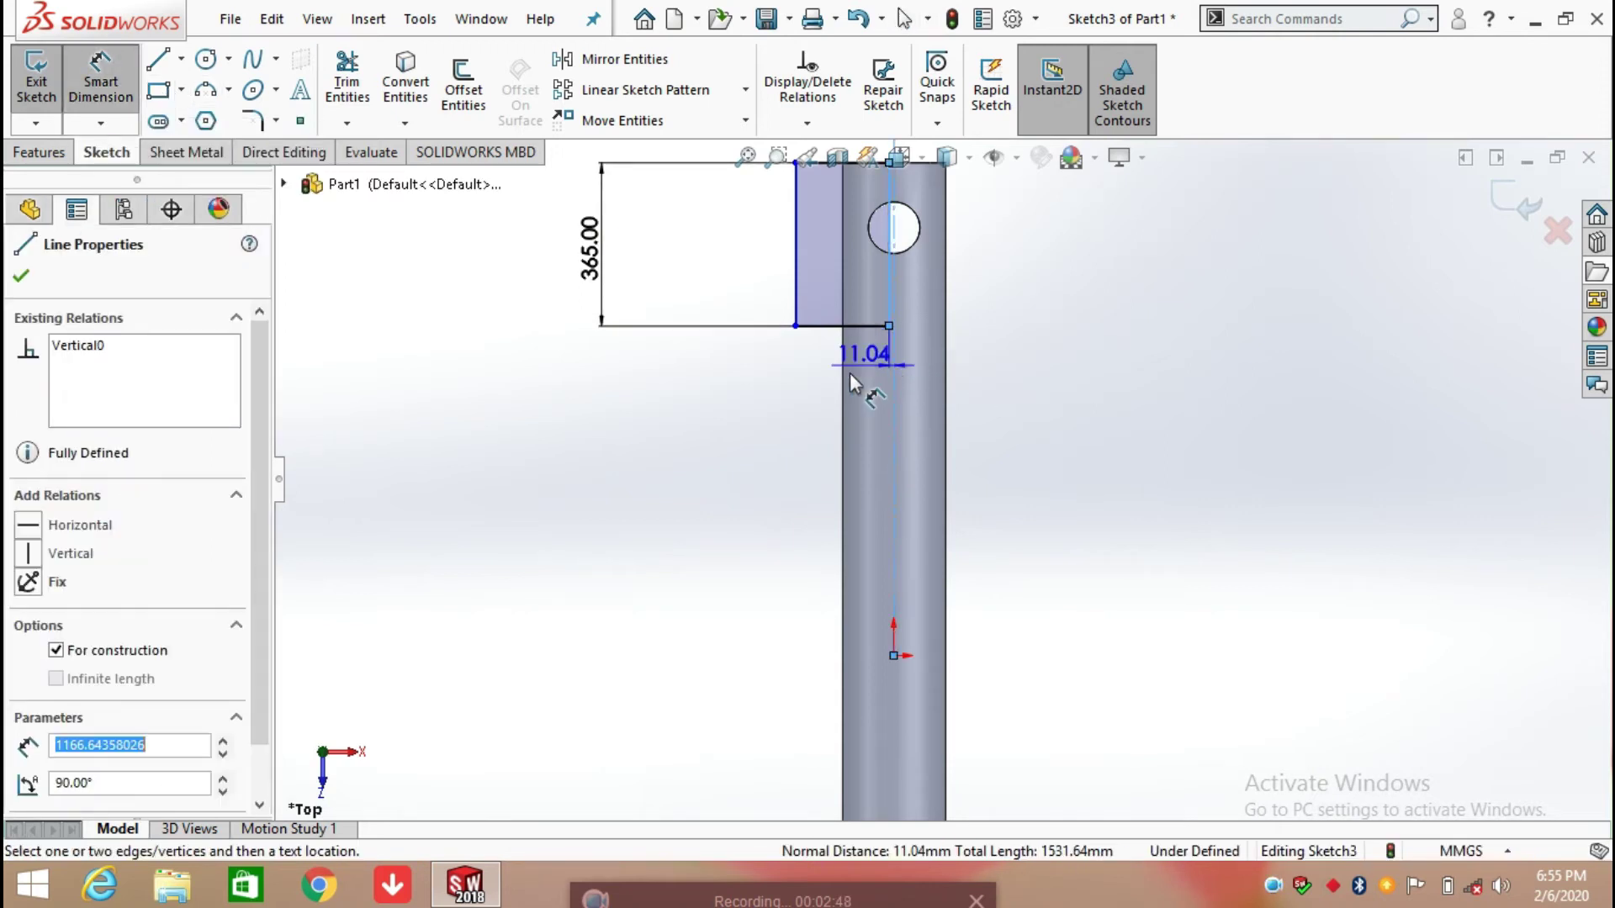
click(772, 433)
text(14)
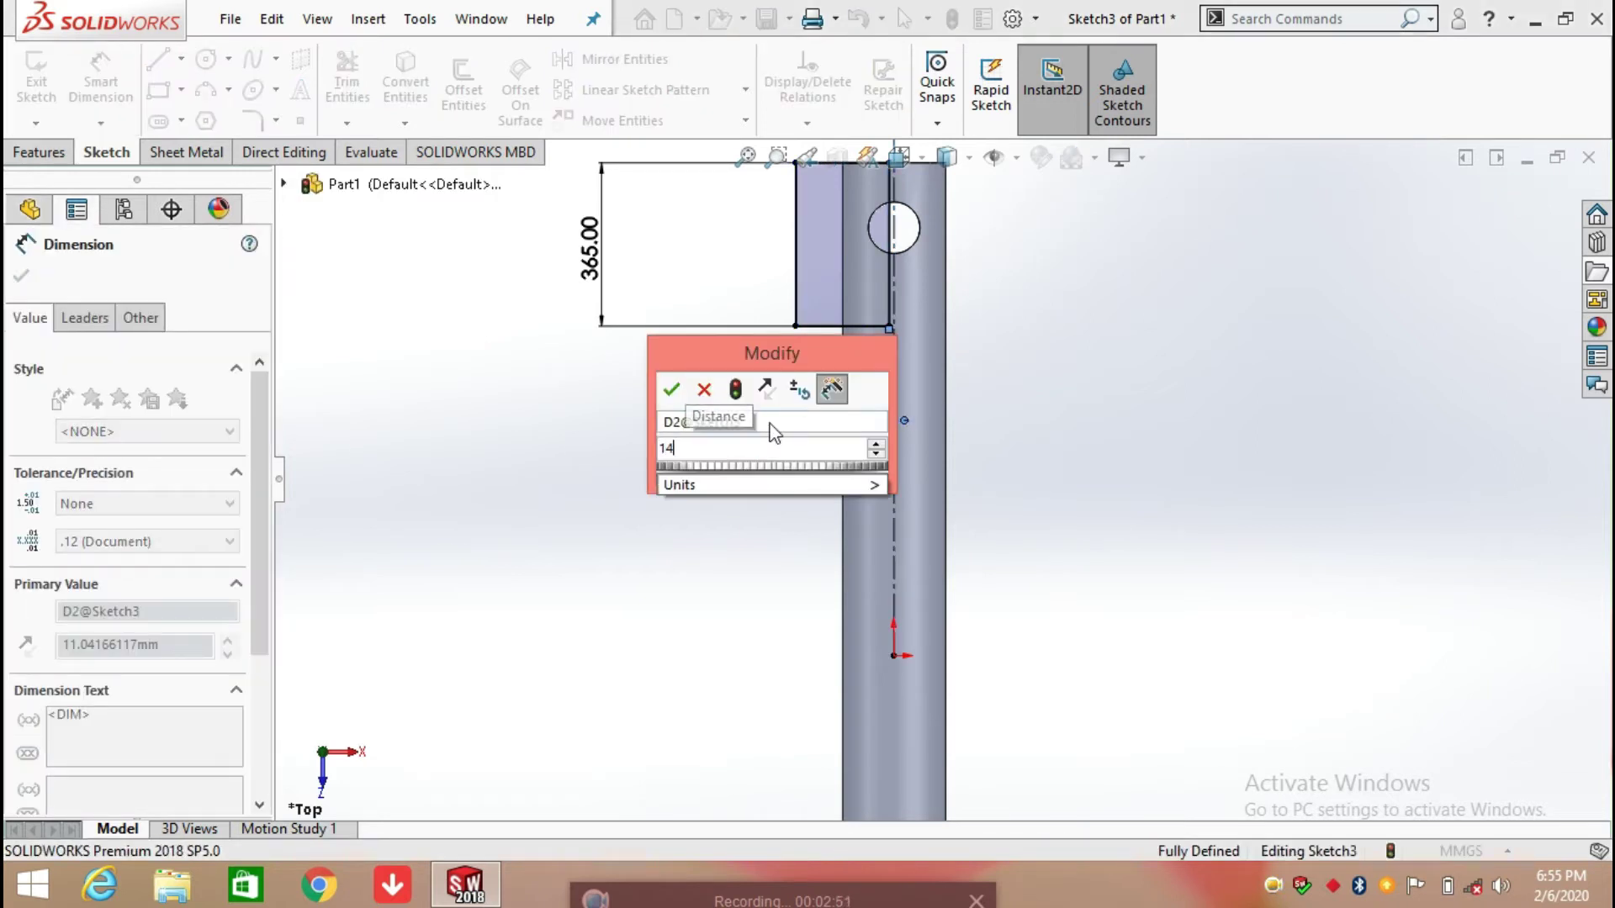
text(2)
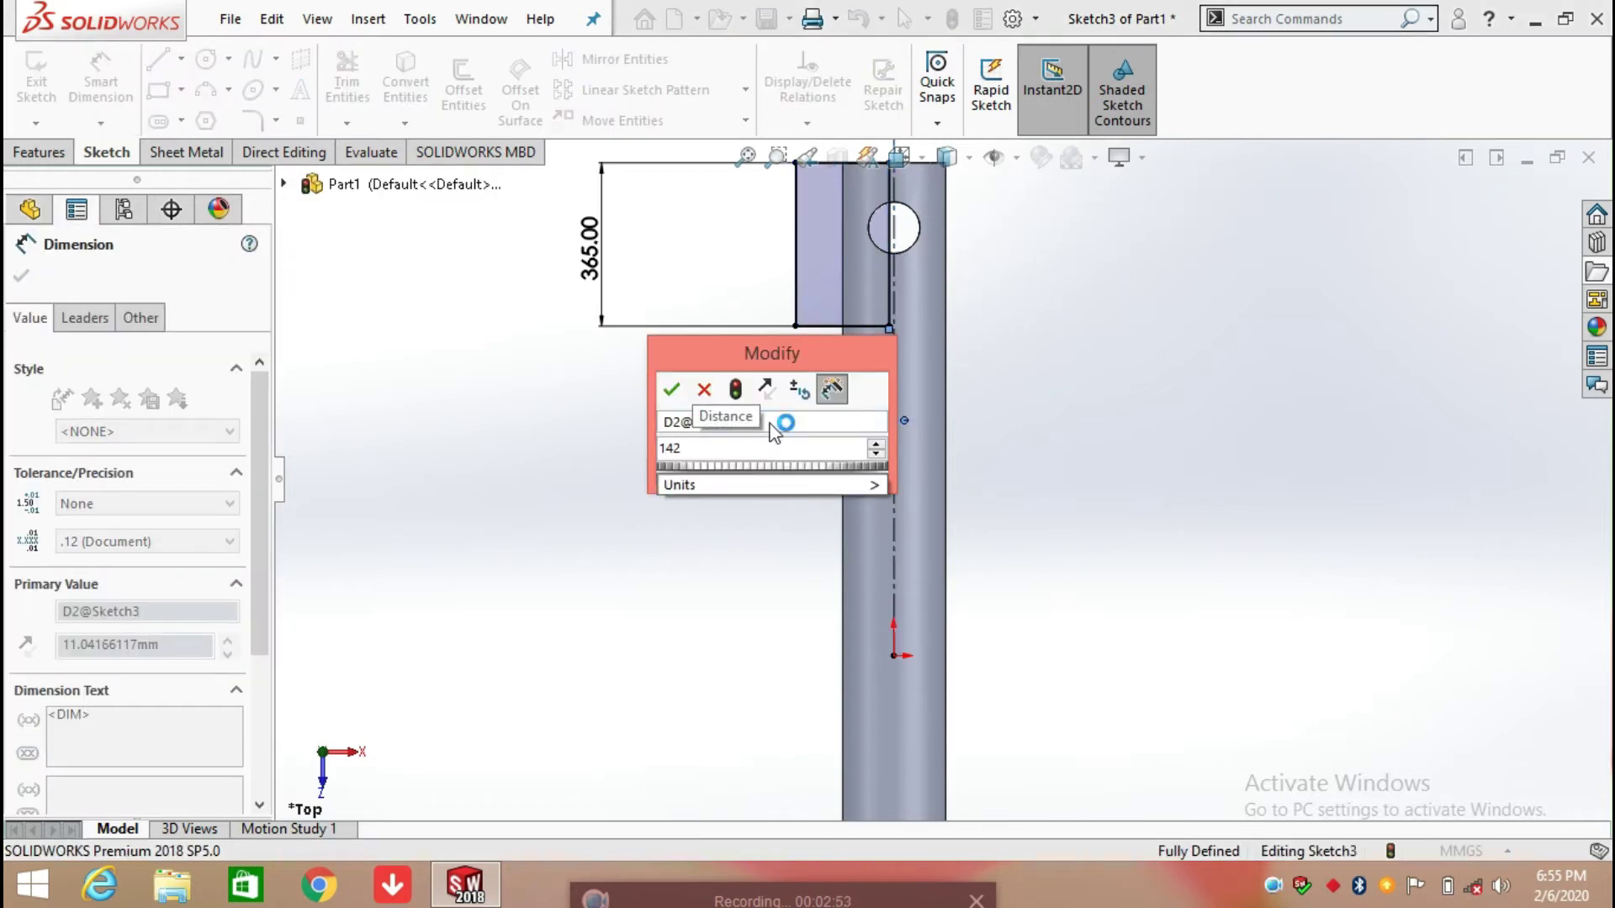
text(.50/2)
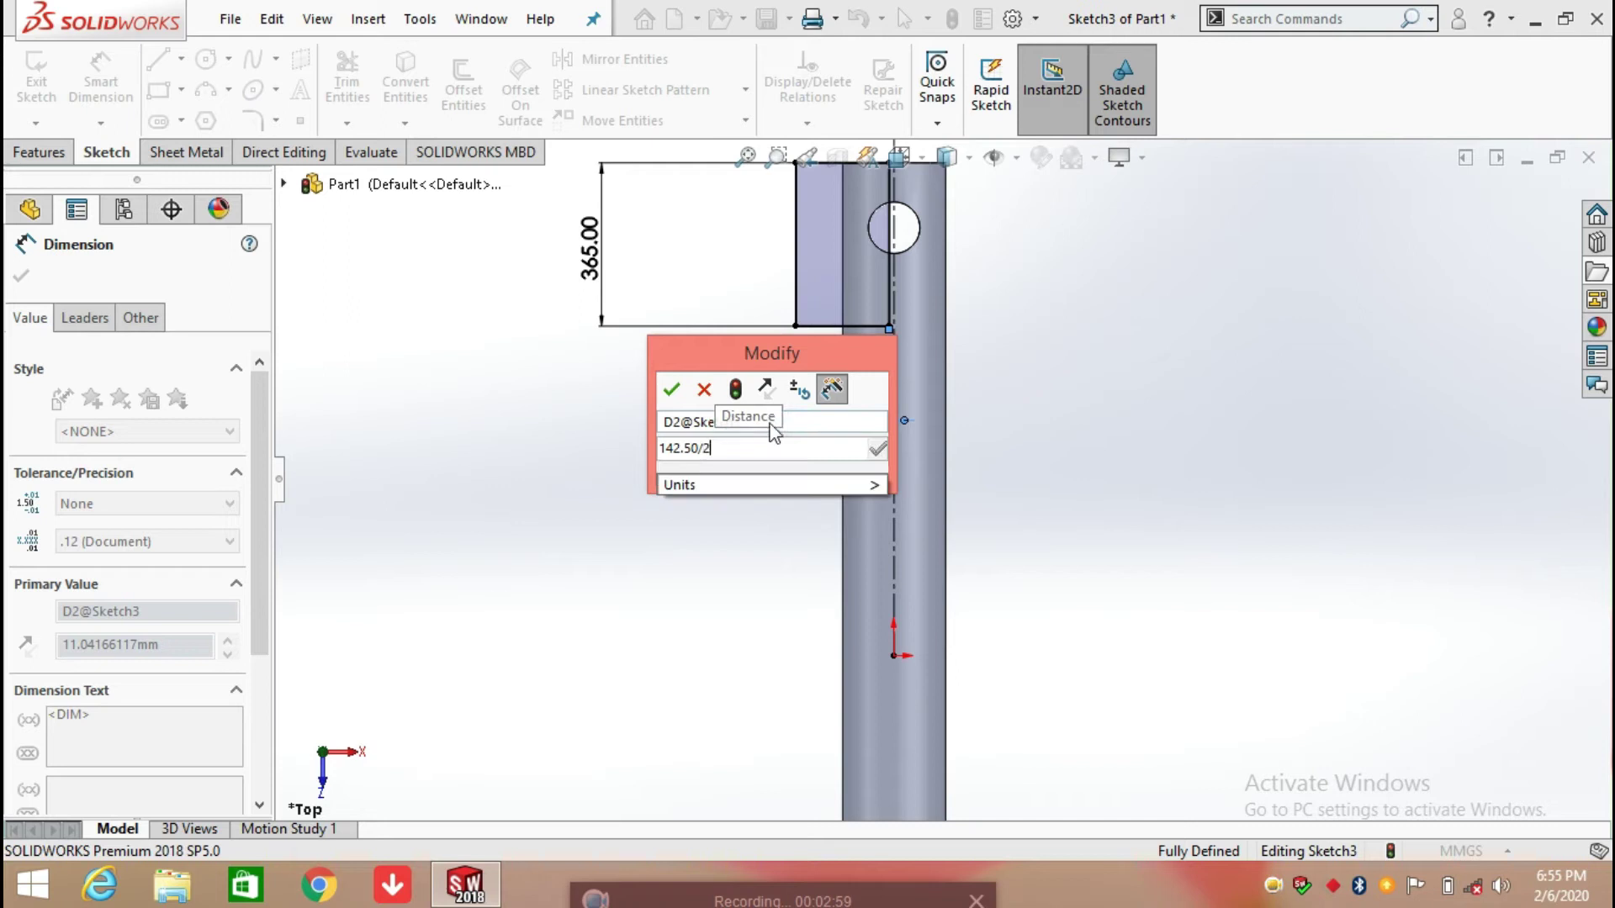
key(Escape)
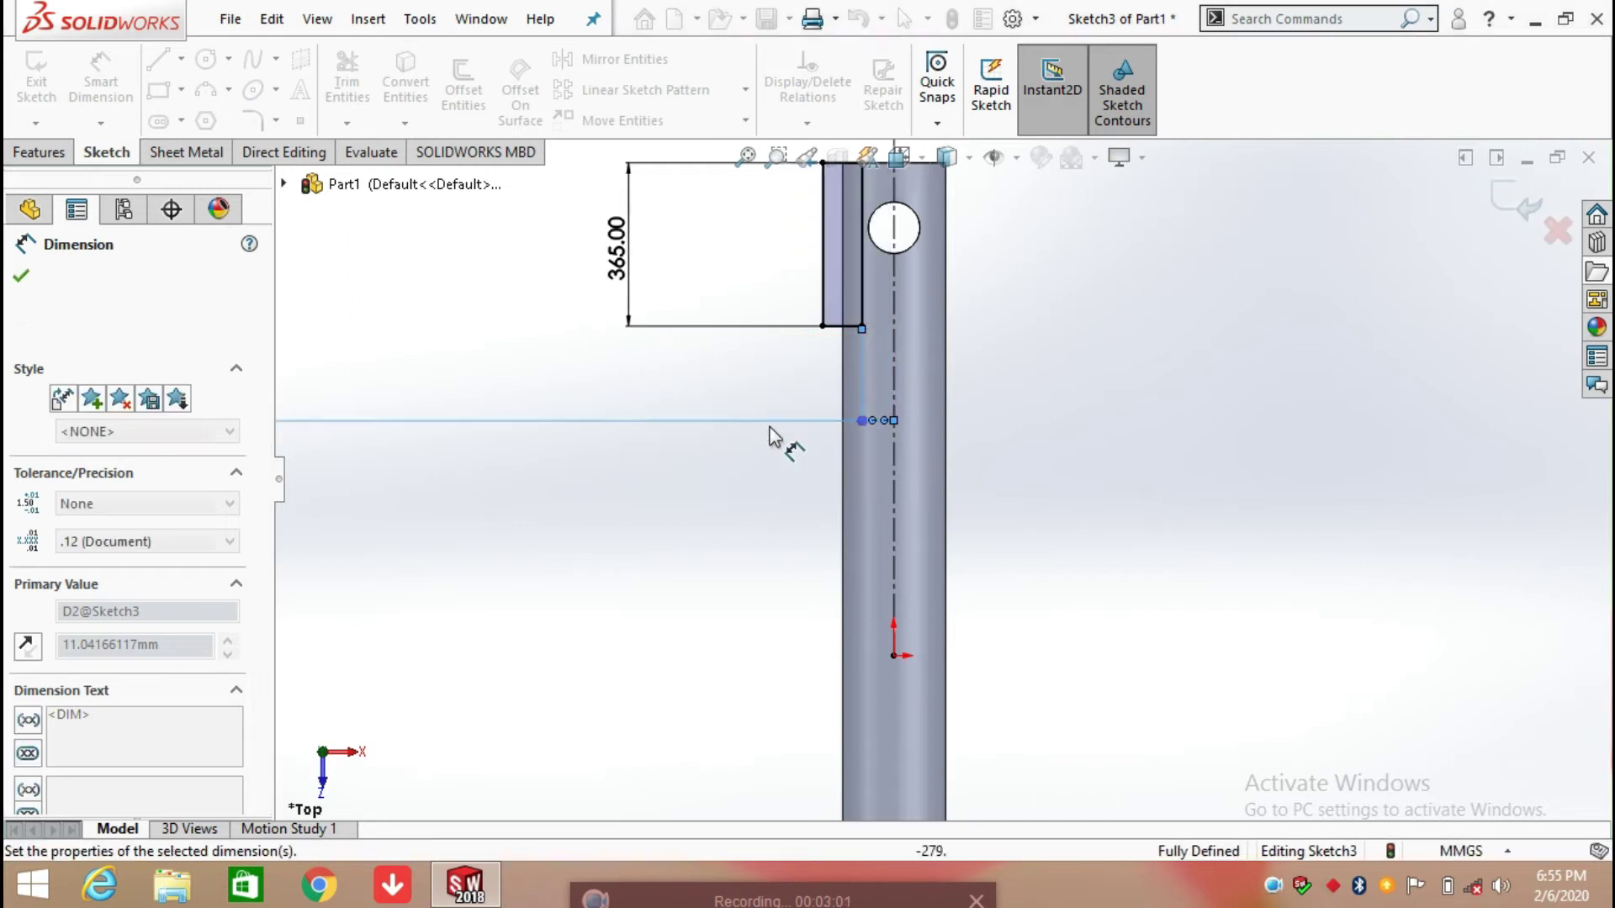
- Move the text of the rectangle-to-centerline dimension closer to the cylinder
scroll(768, 494, up, 2)
click(766, 496)
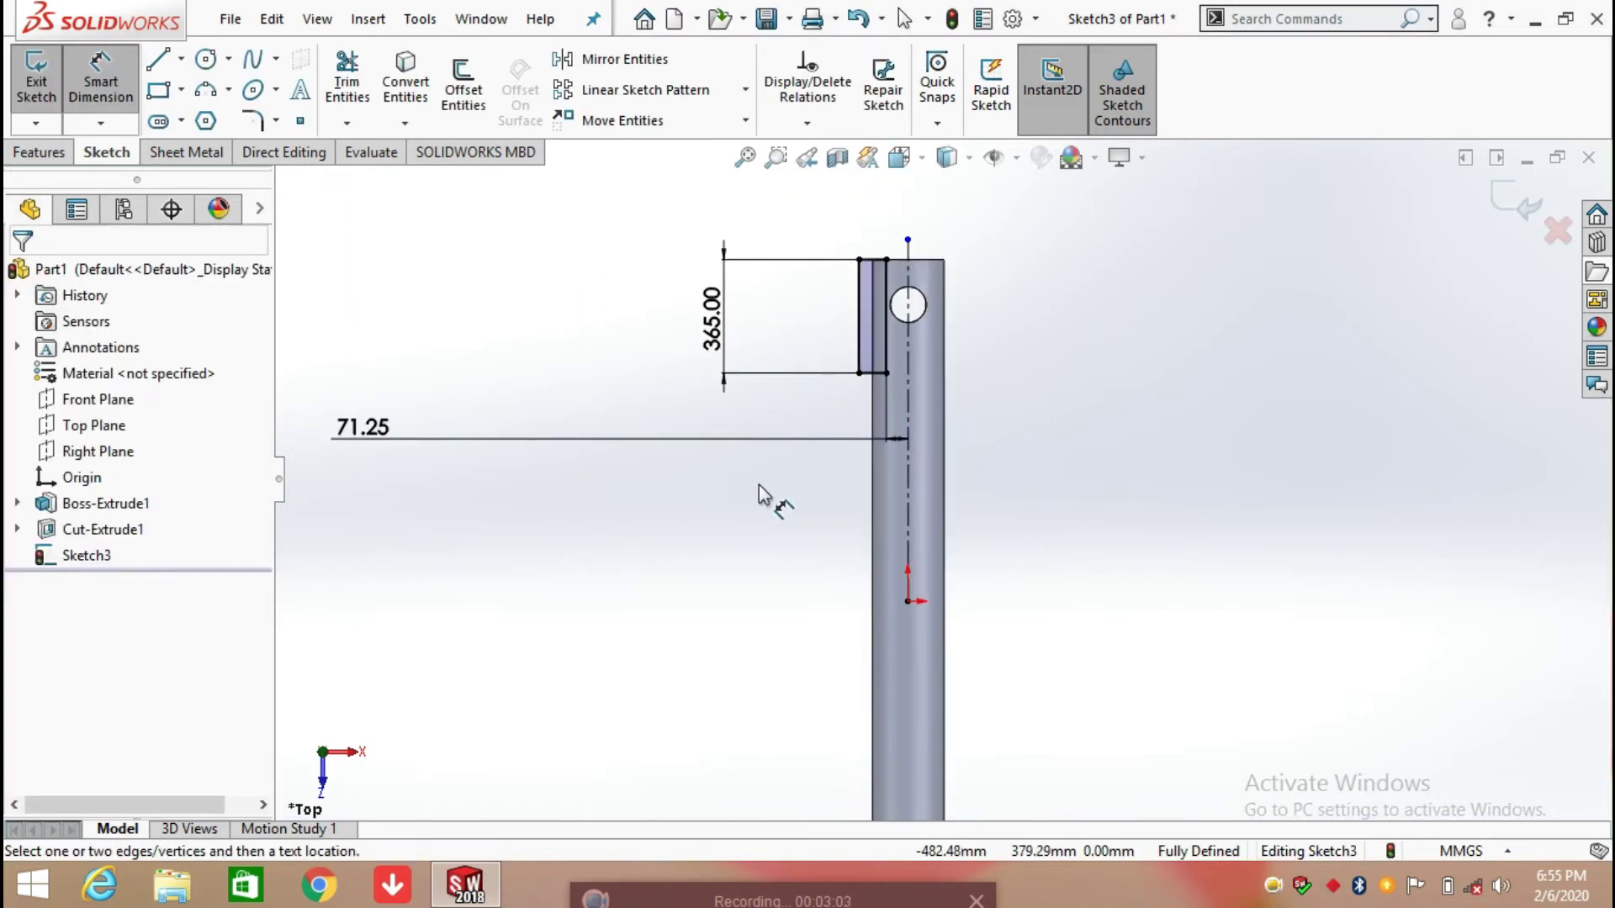
drag(364, 437, 759, 478)
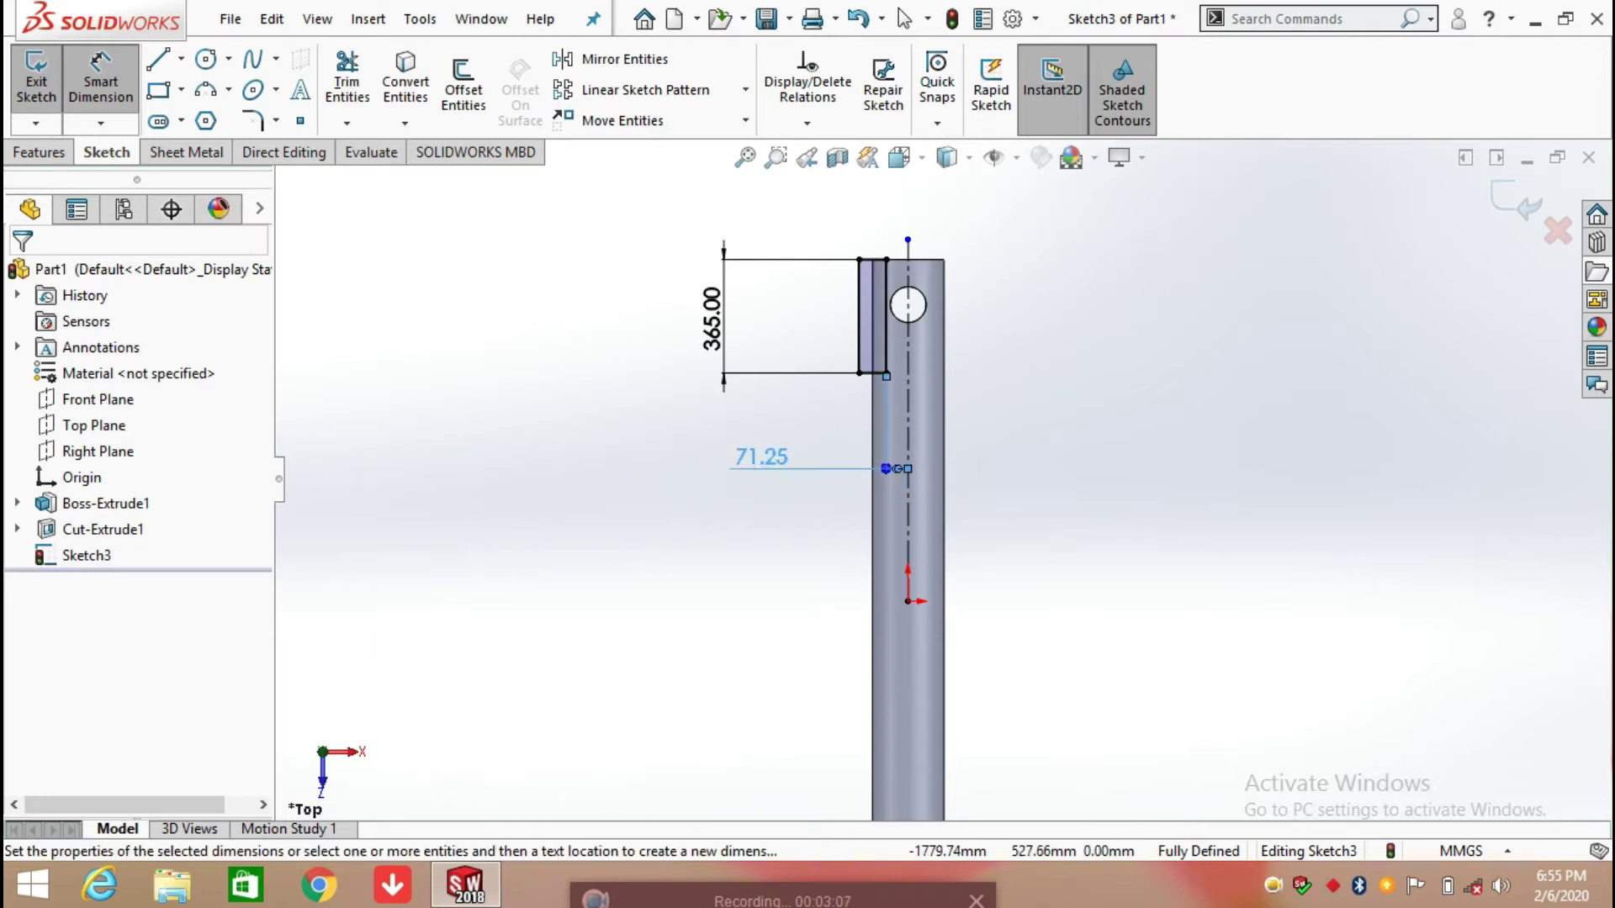
key(Escape)
- Mirror the rectangle's four lines about the vertical centerline to the other side of the cylinder
click(660, 61)
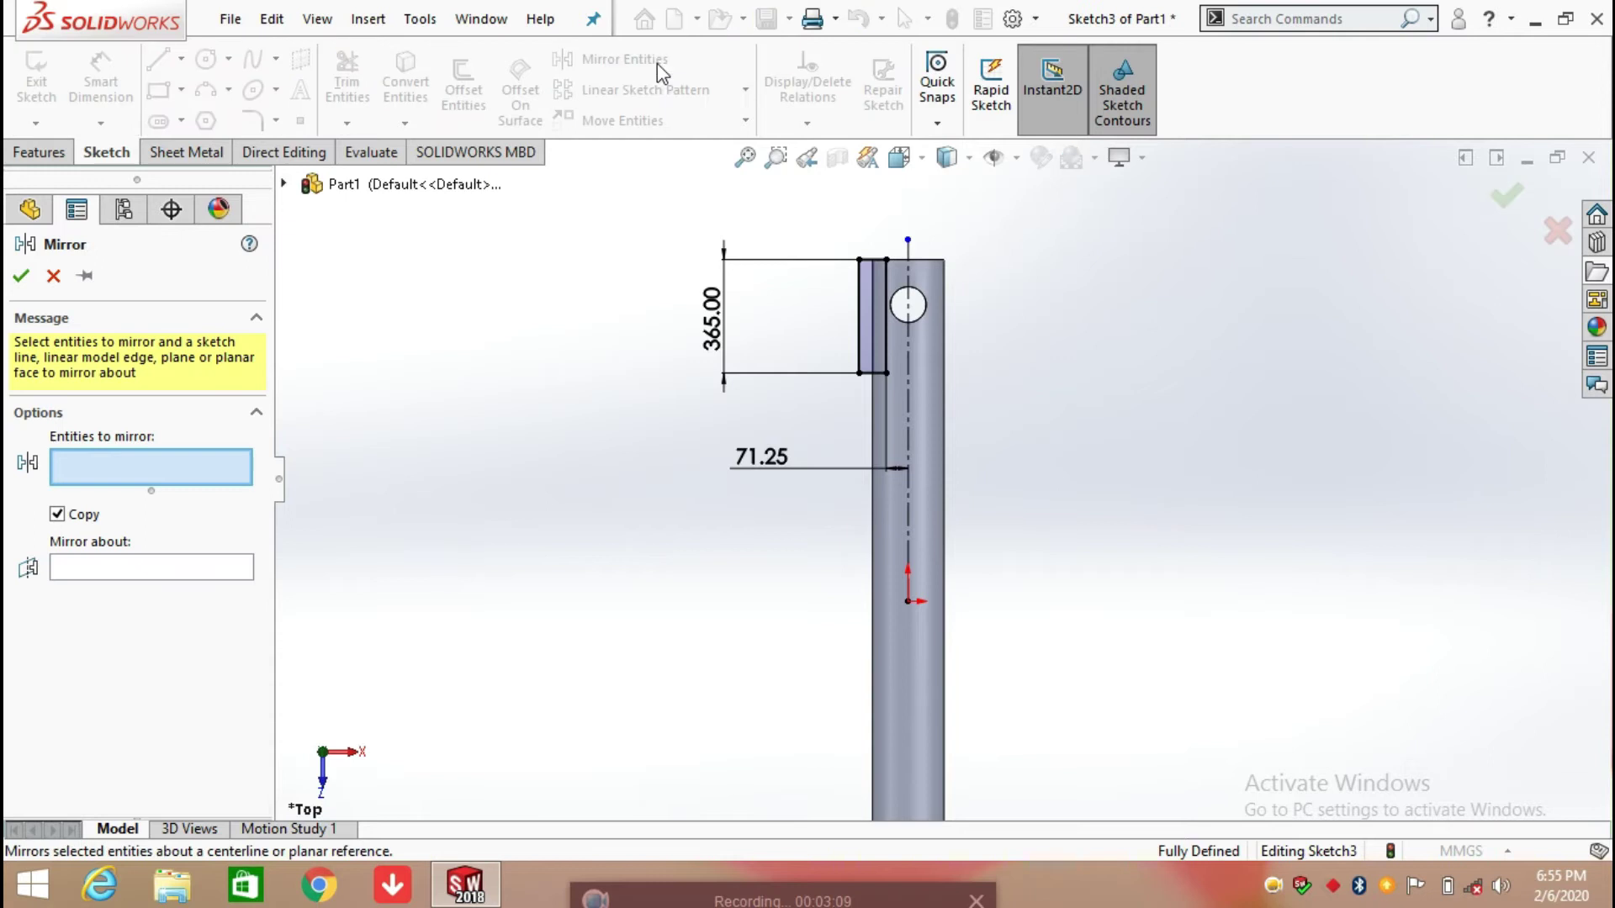
scroll(909, 290, down, 4)
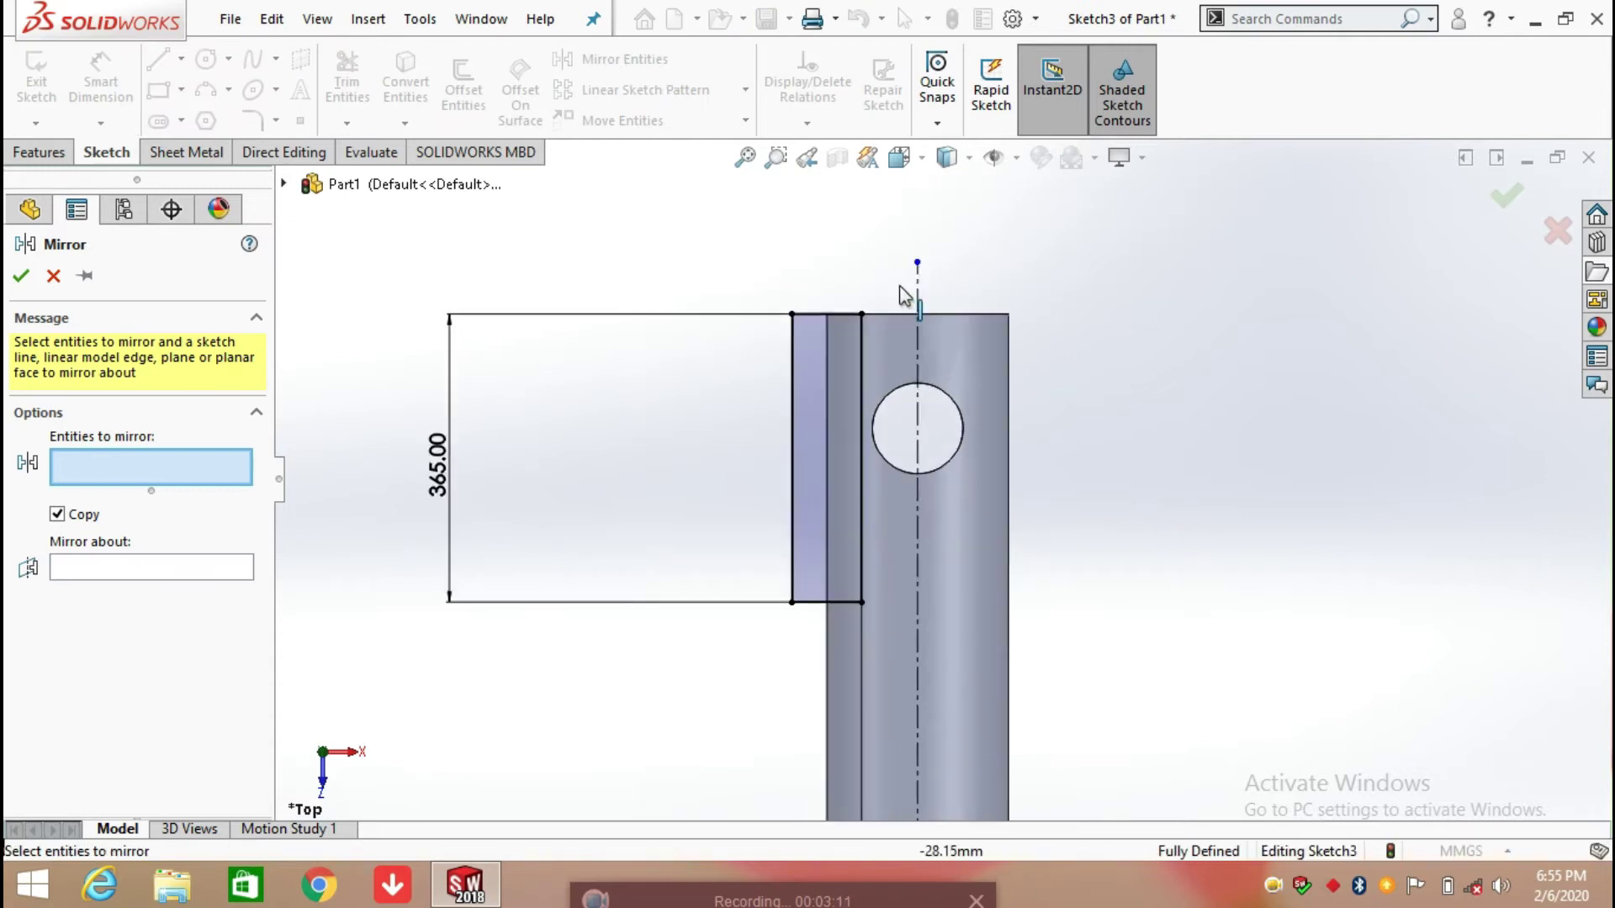
click(841, 313)
click(862, 352)
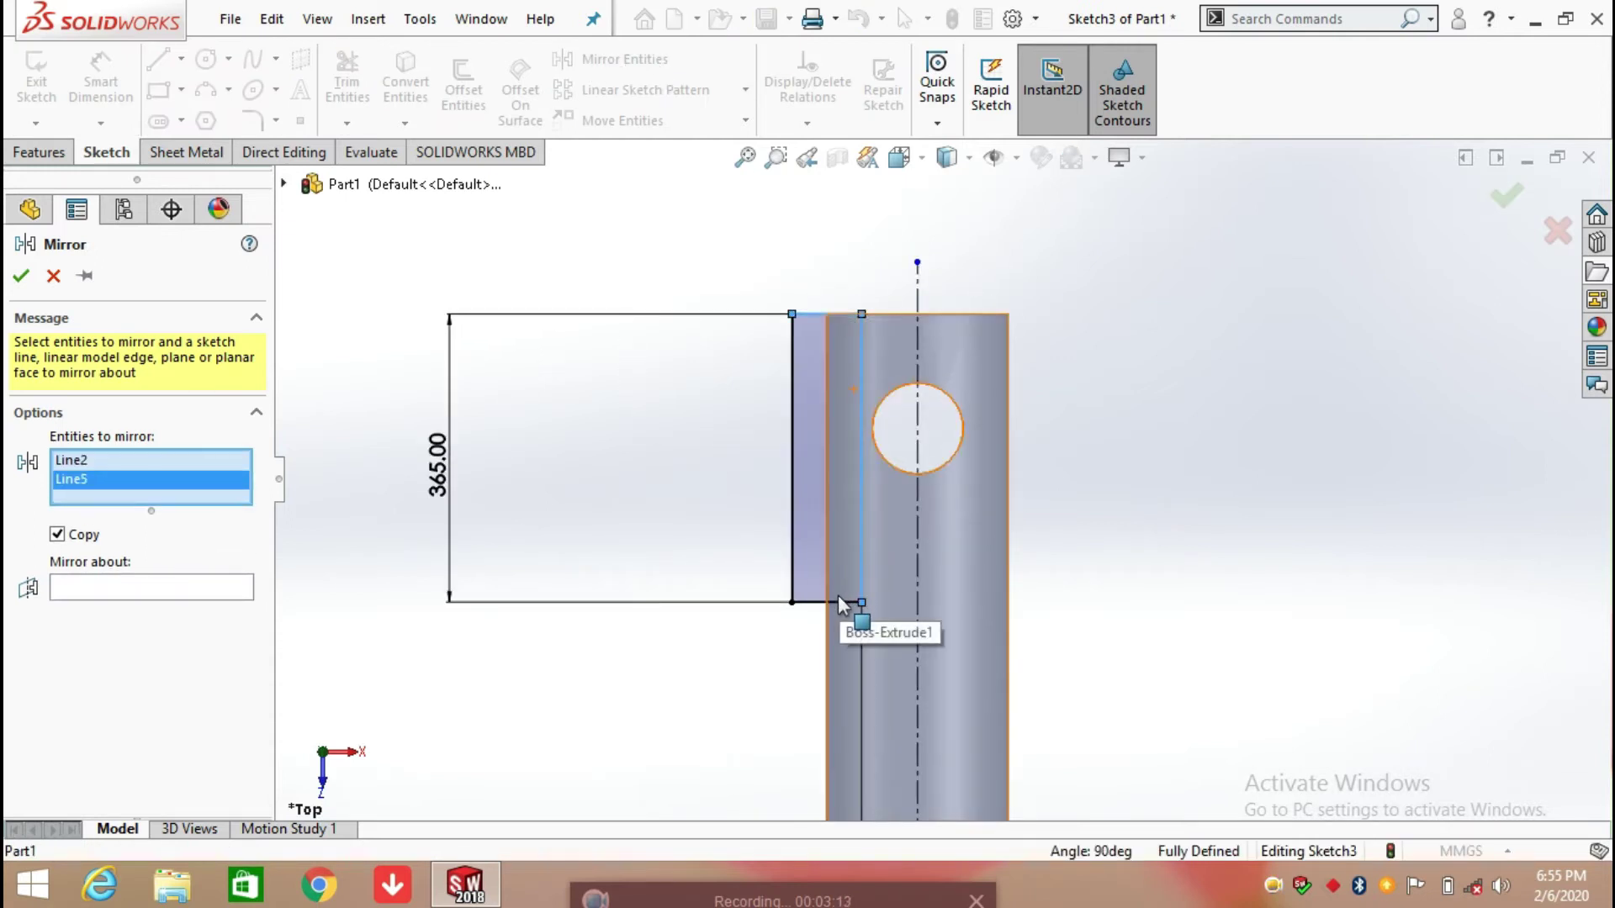
click(834, 601)
click(791, 508)
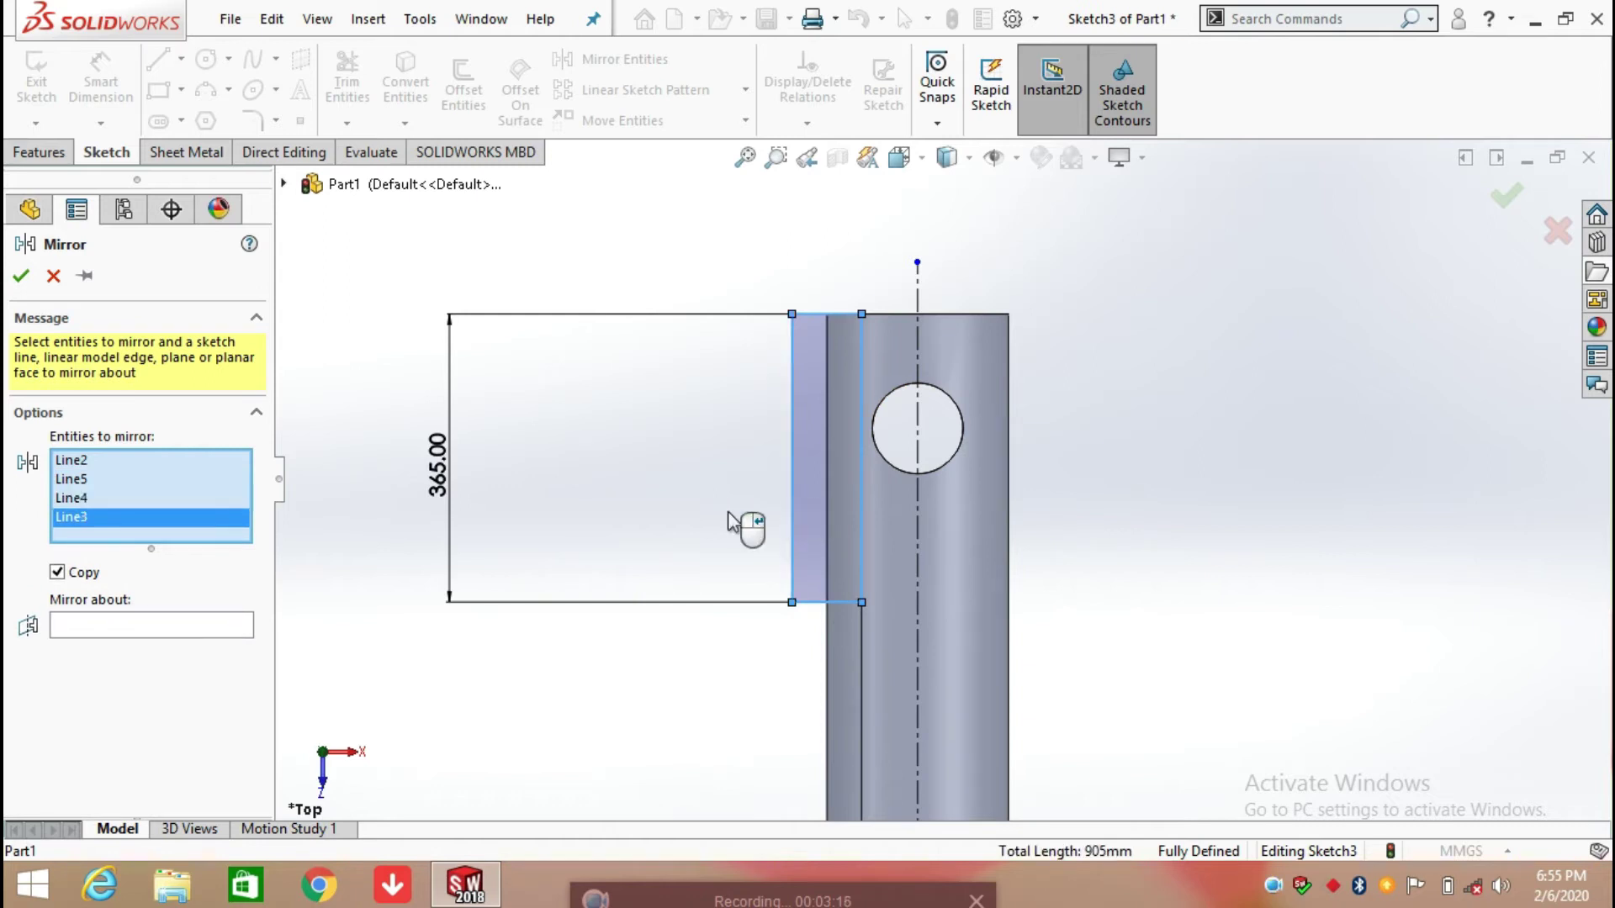
click(209, 634)
click(915, 534)
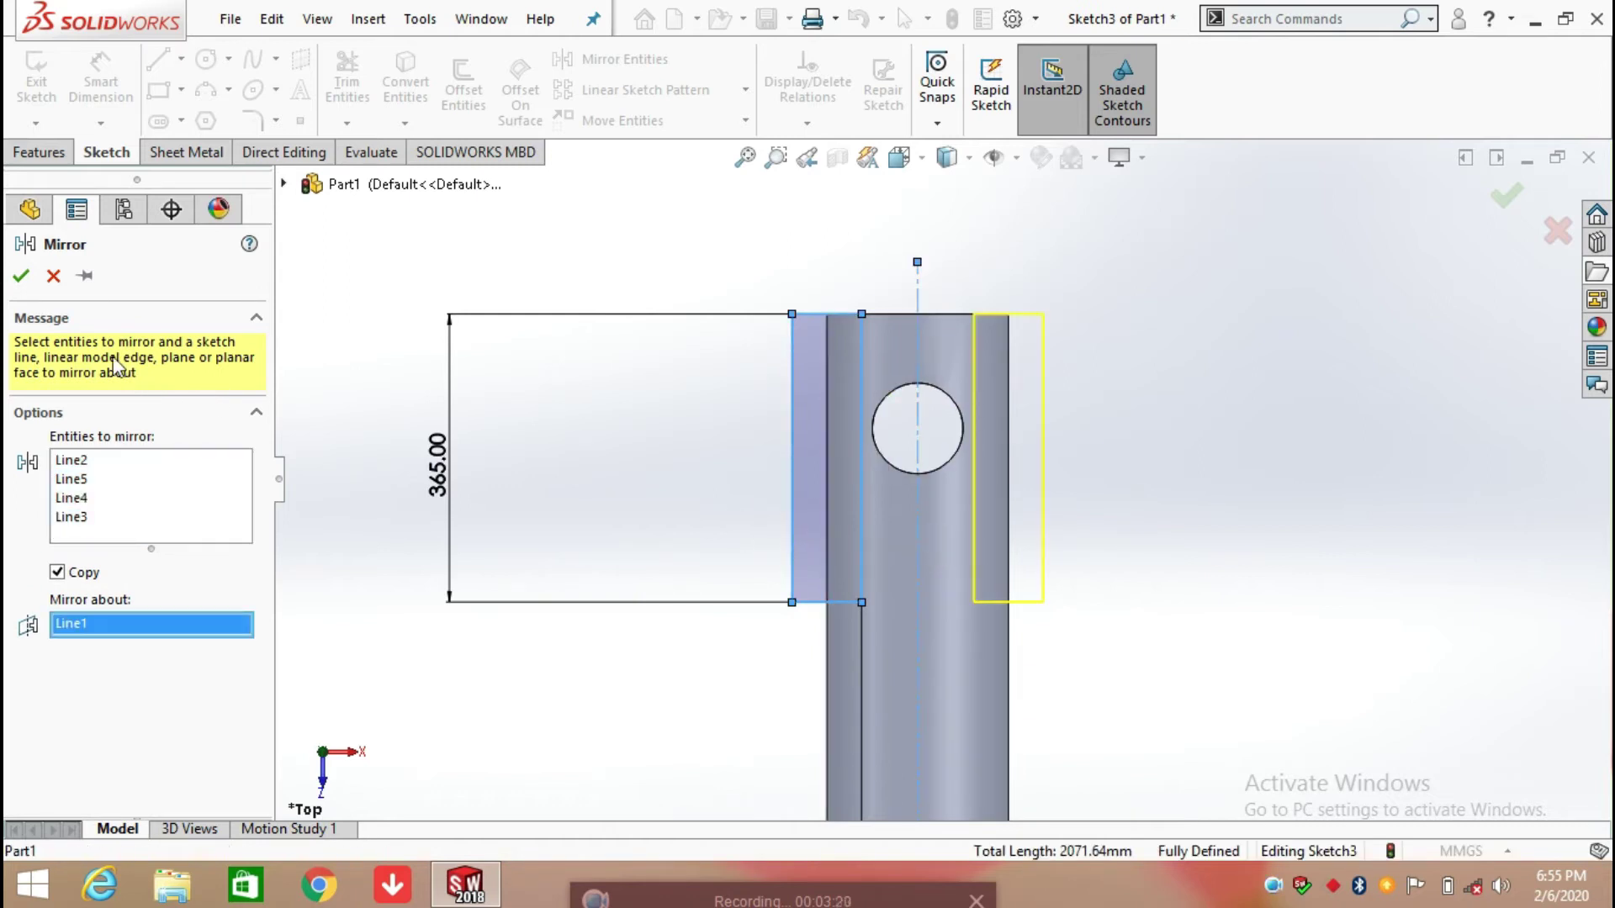
click(21, 276)
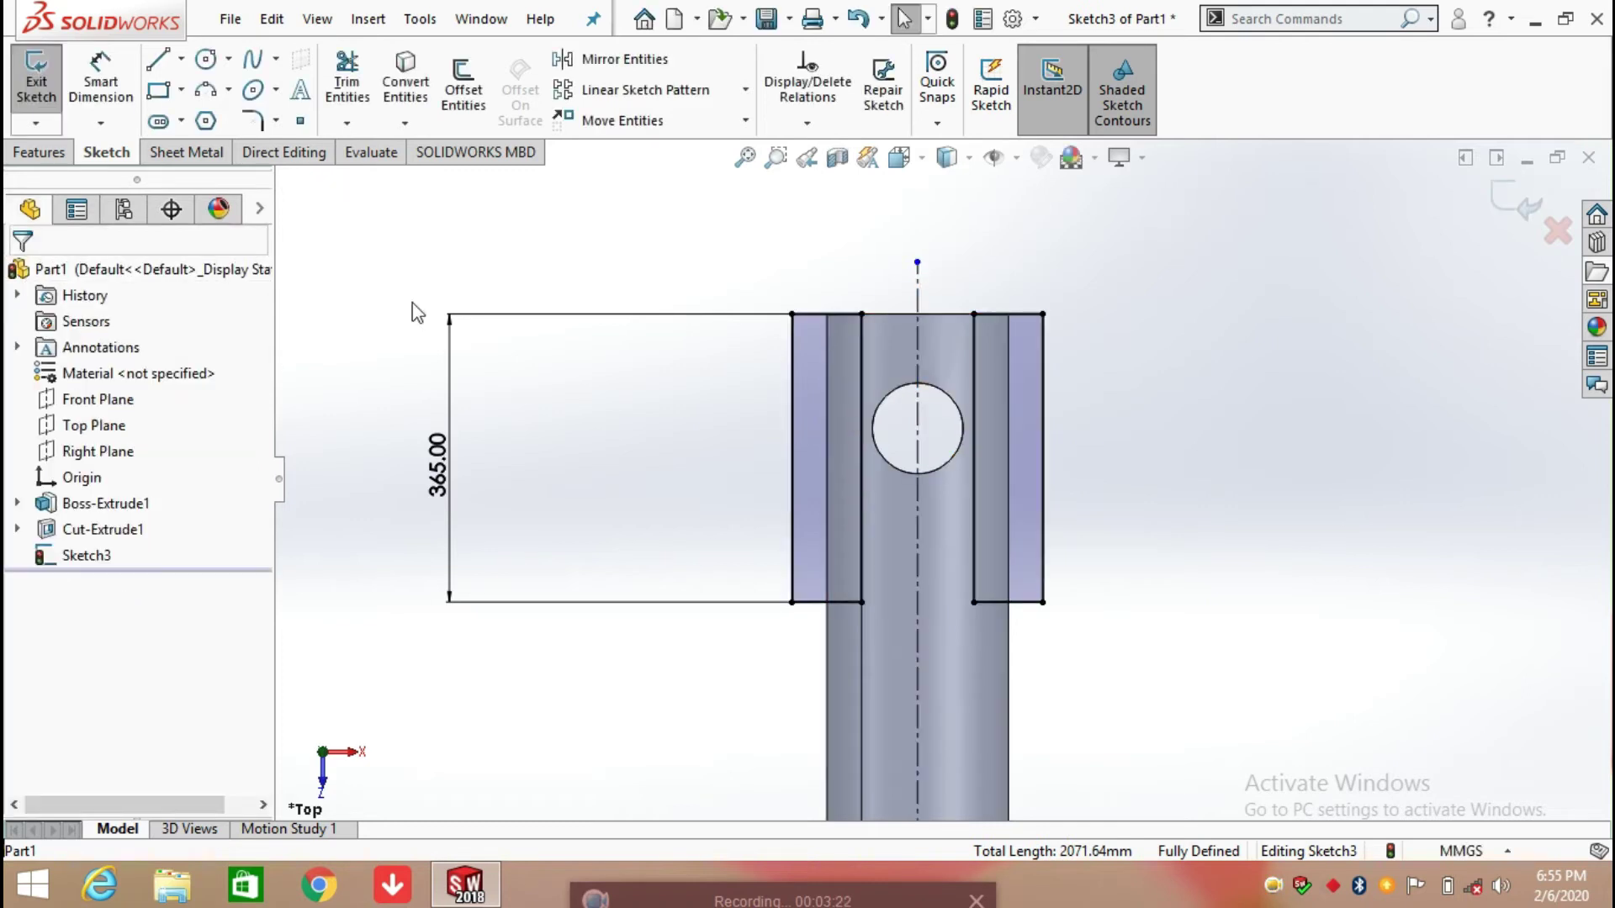
- Cut-extrude both rectangles through the cylinder using a Mid Plane end condition with a depth of 2200 mm
click(42, 153)
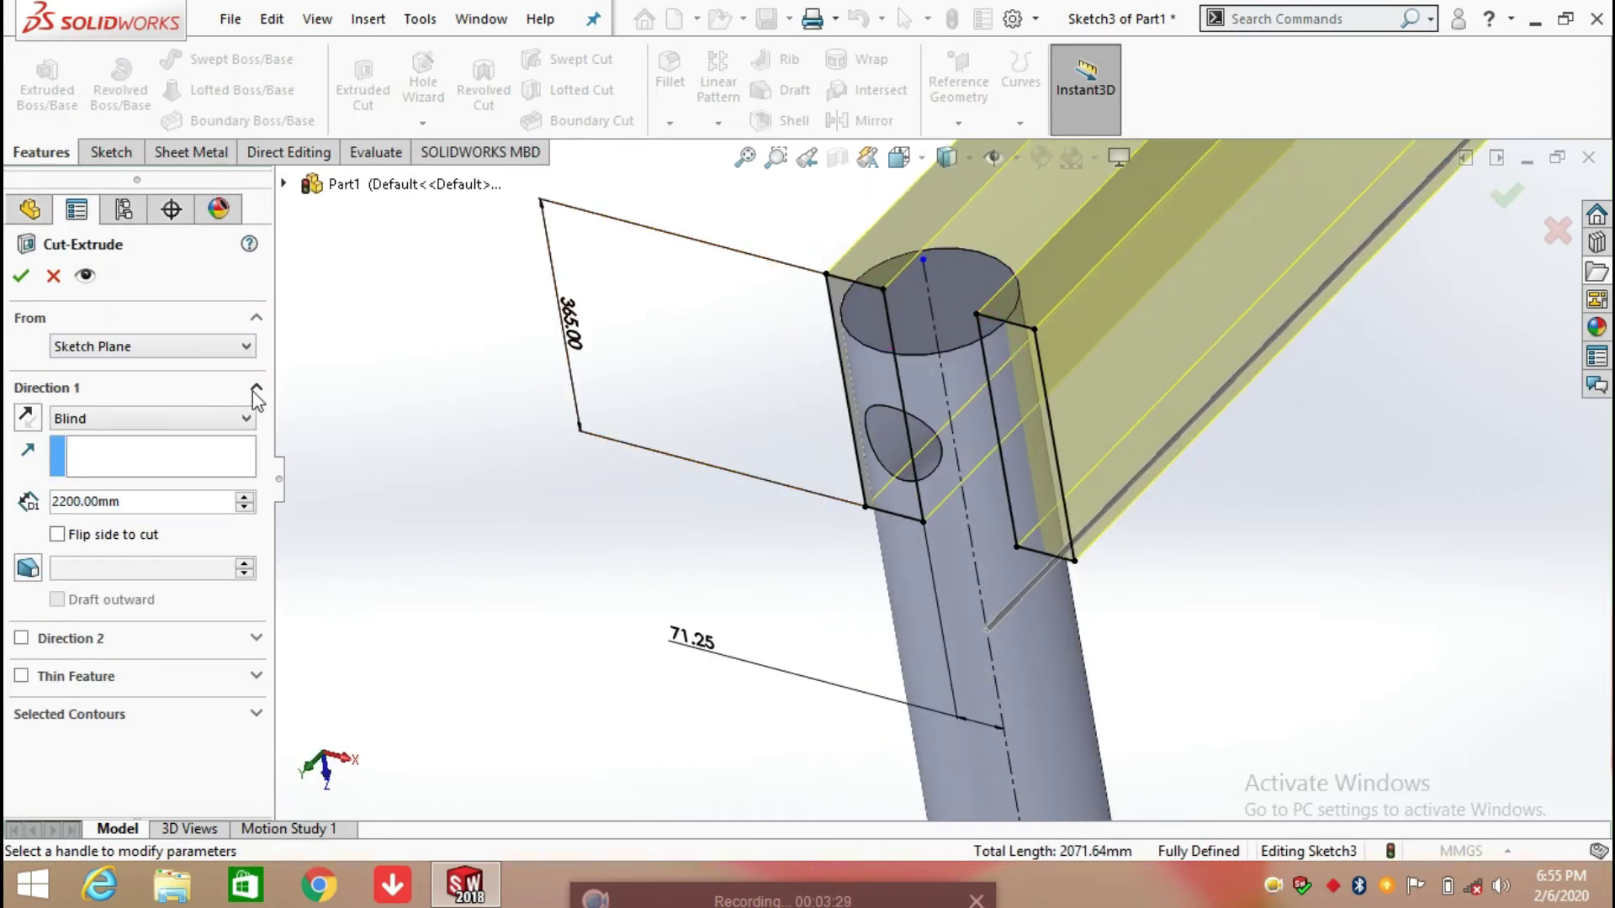
click(186, 409)
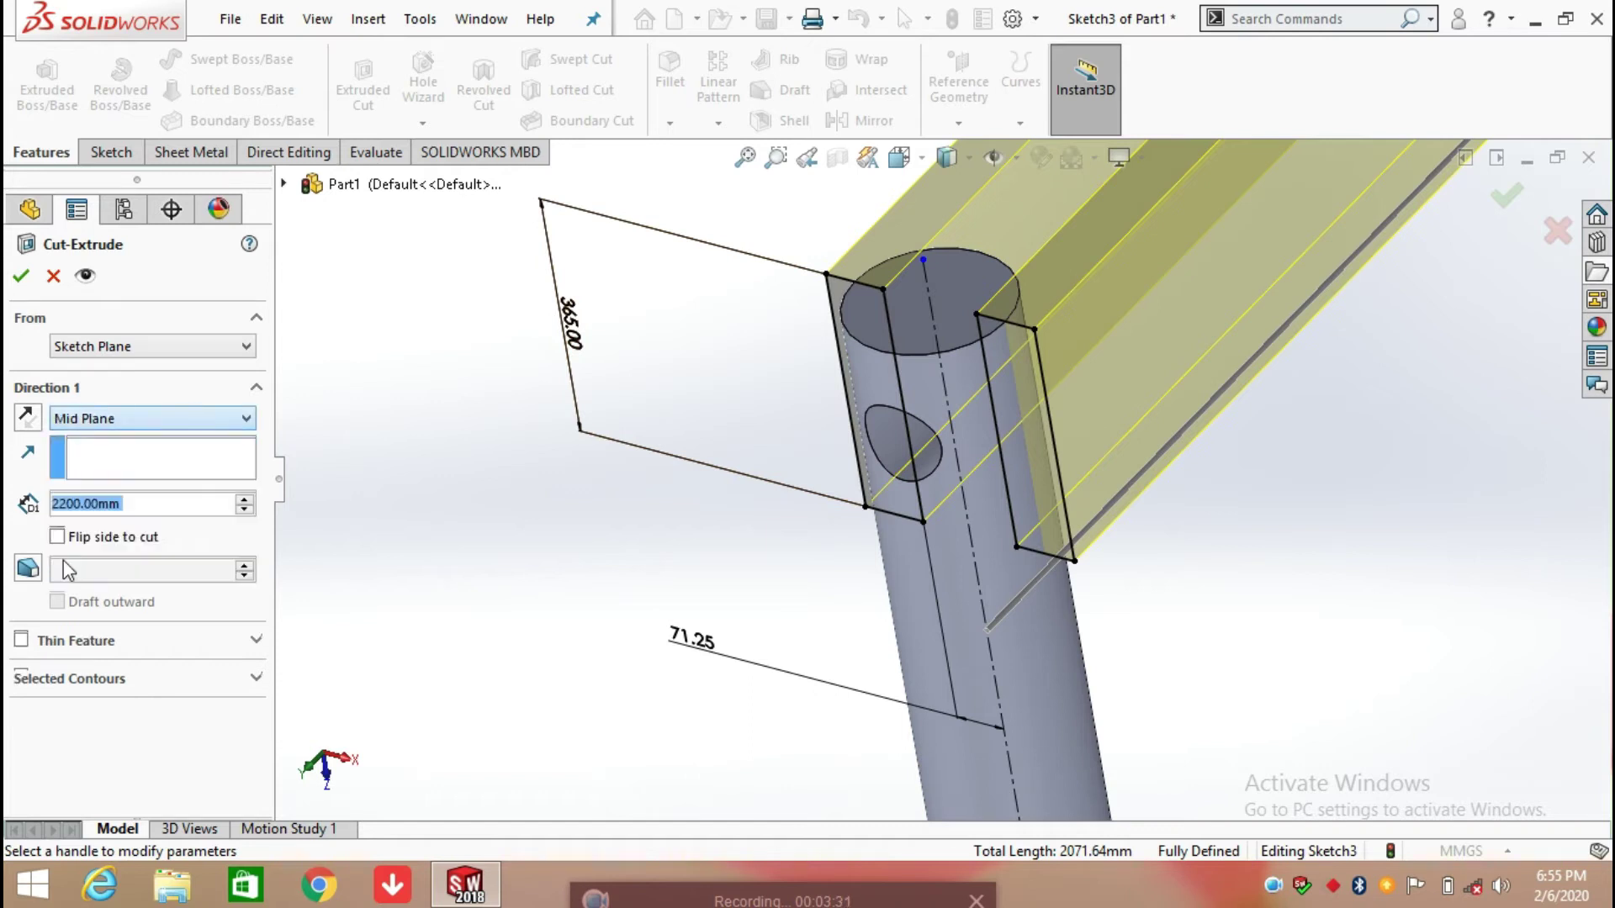
click(65, 564)
click(20, 279)
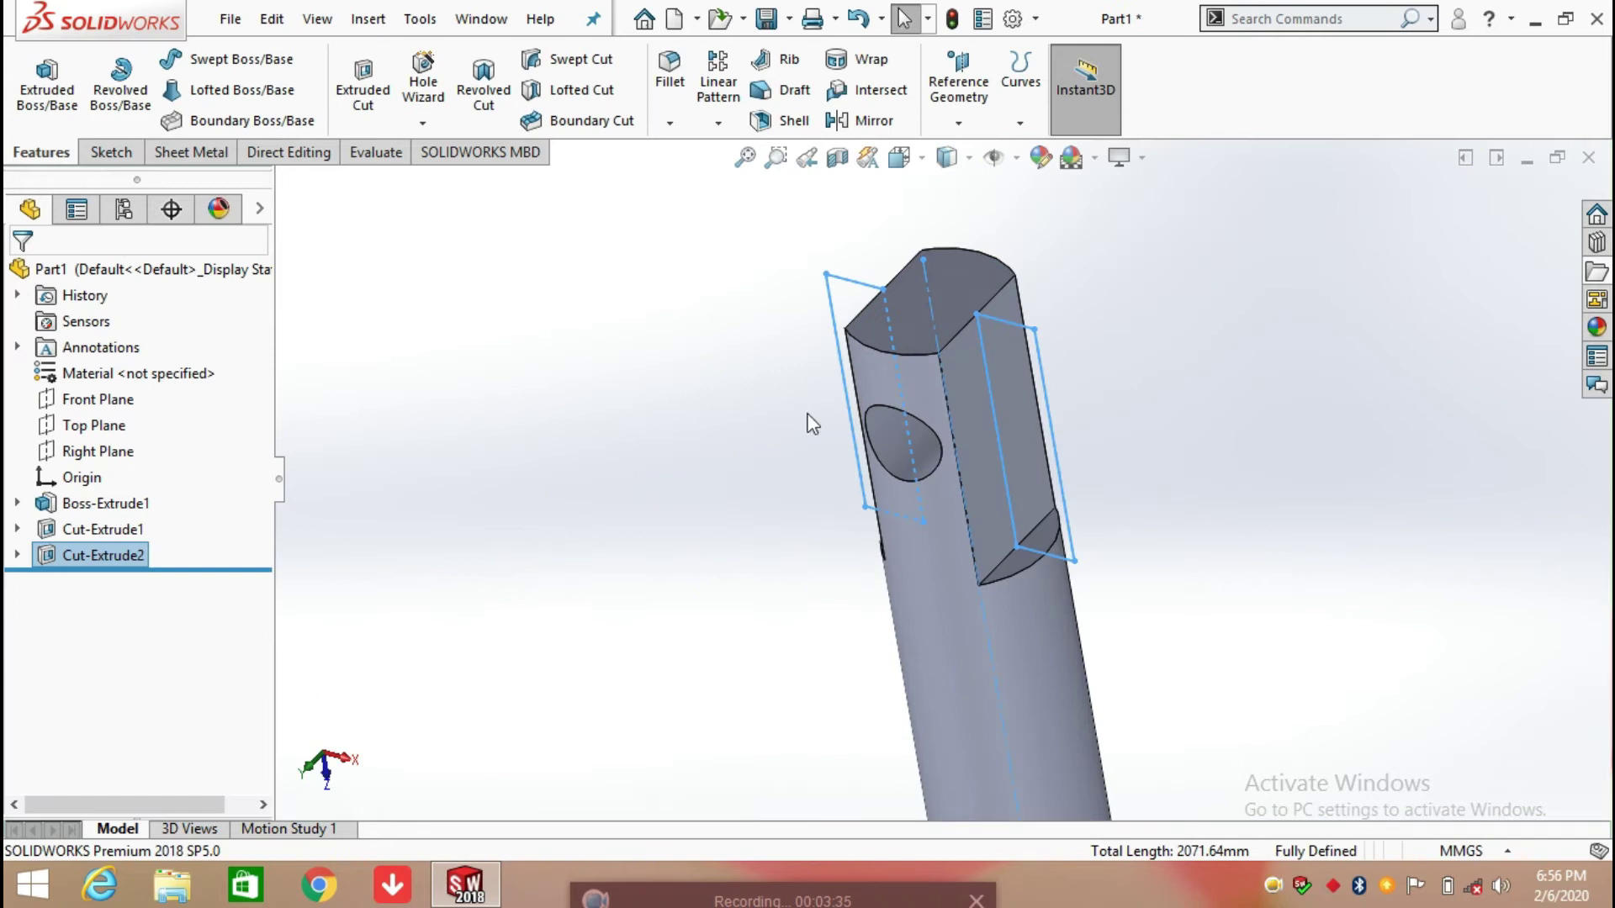
click(1157, 473)
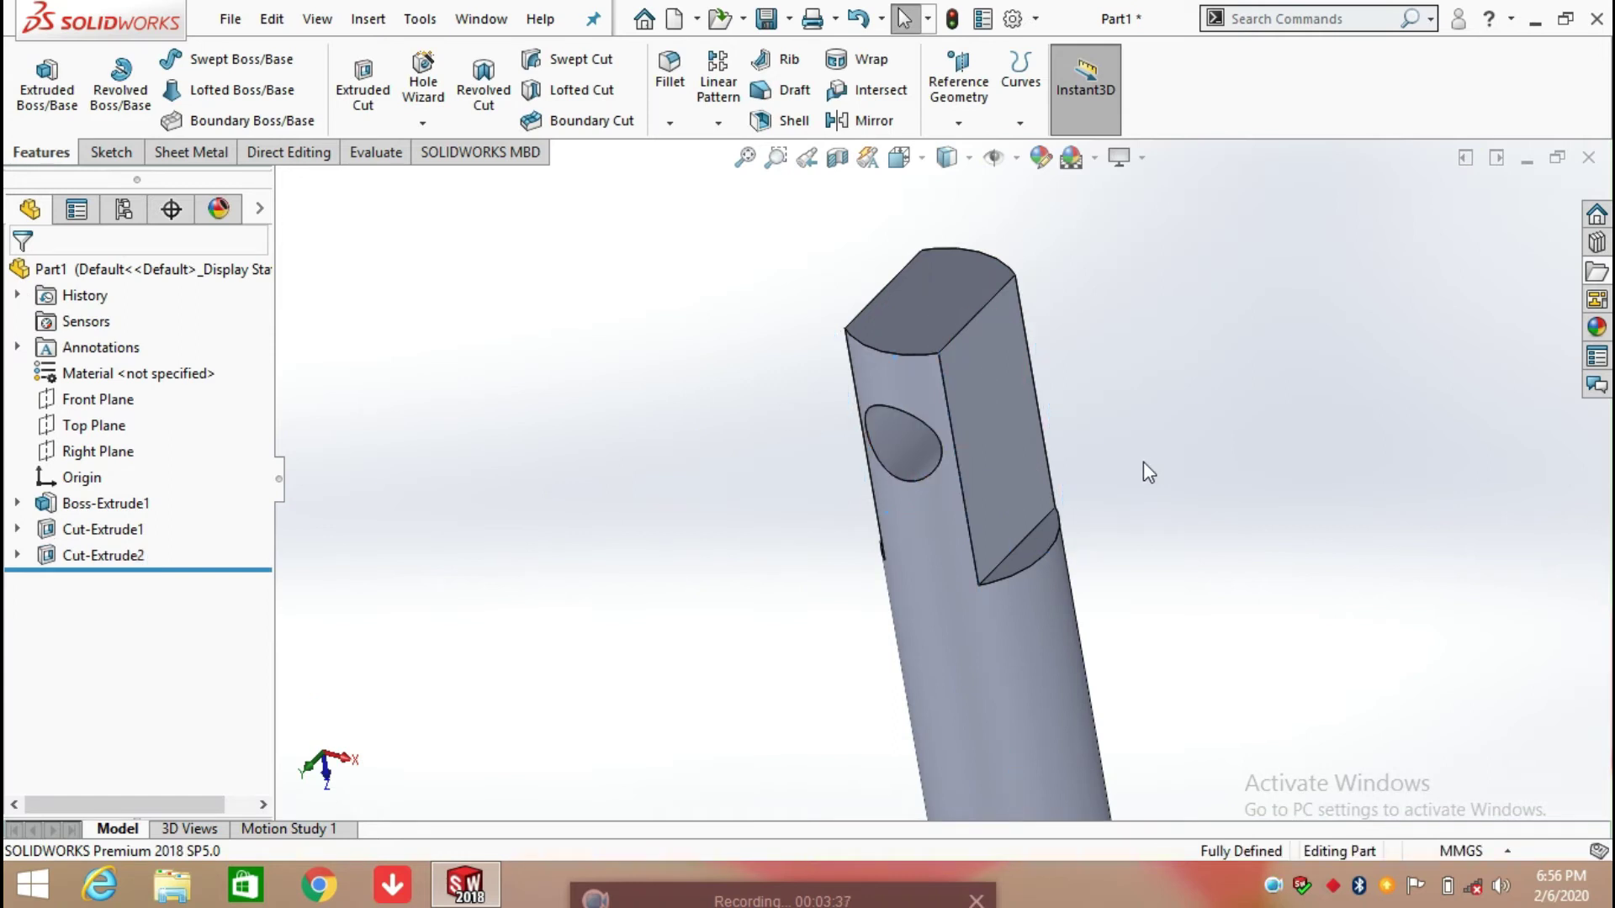
- On the Top Plane, sketch a circle about 209 mm in diameter centered on the cross hole
middle_drag(1124, 454, 978, 466)
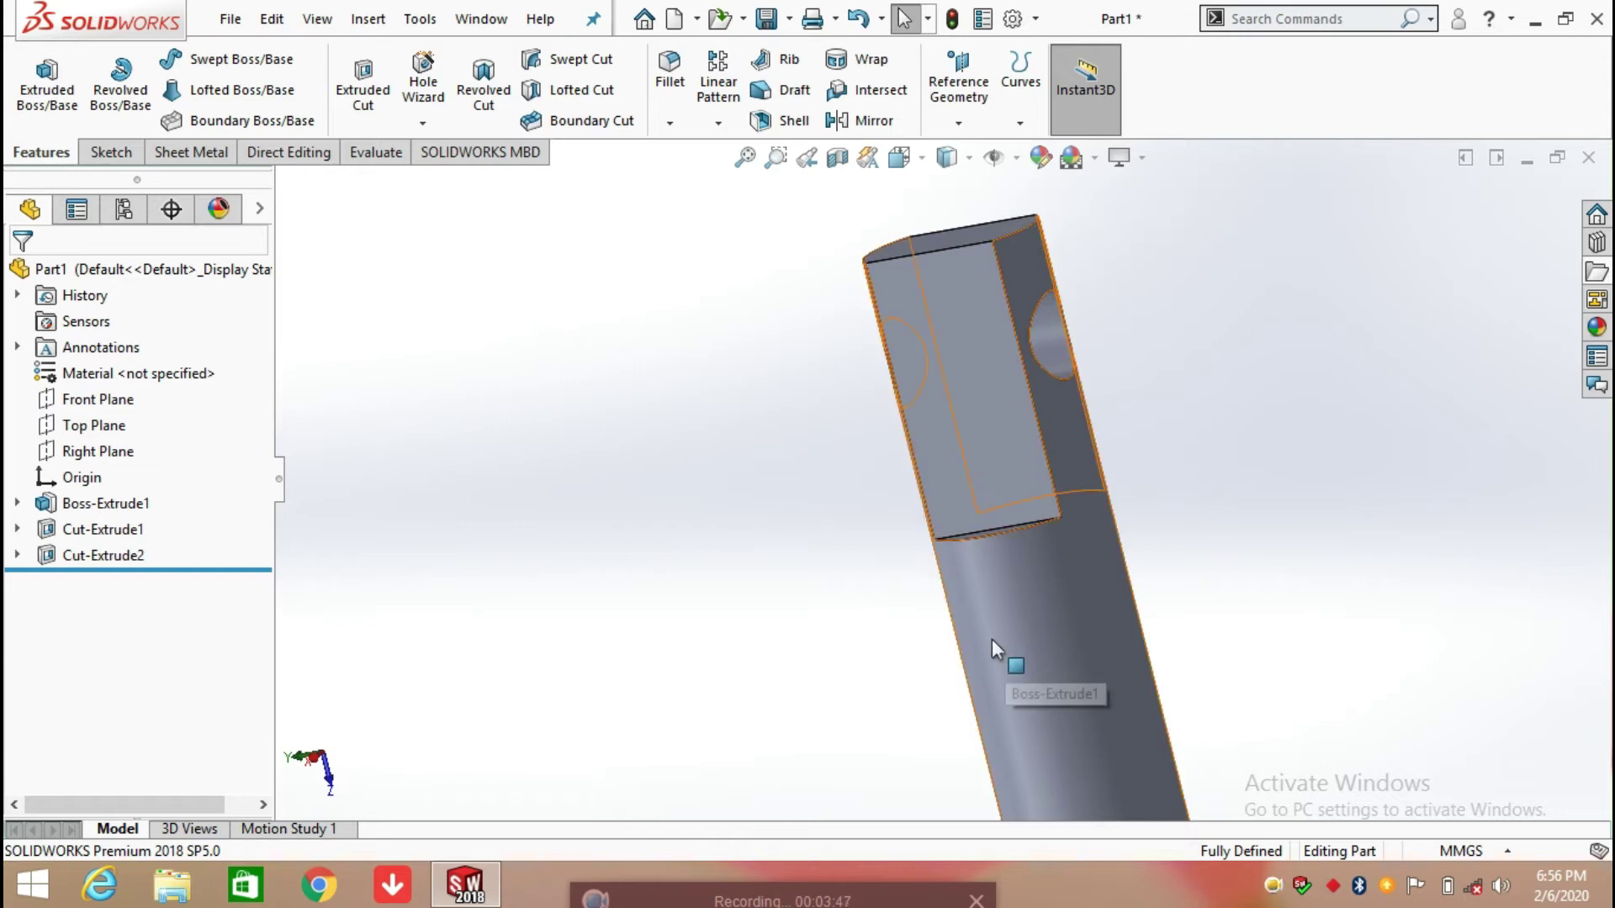
middle_drag(1058, 622, 1041, 568)
key(space)
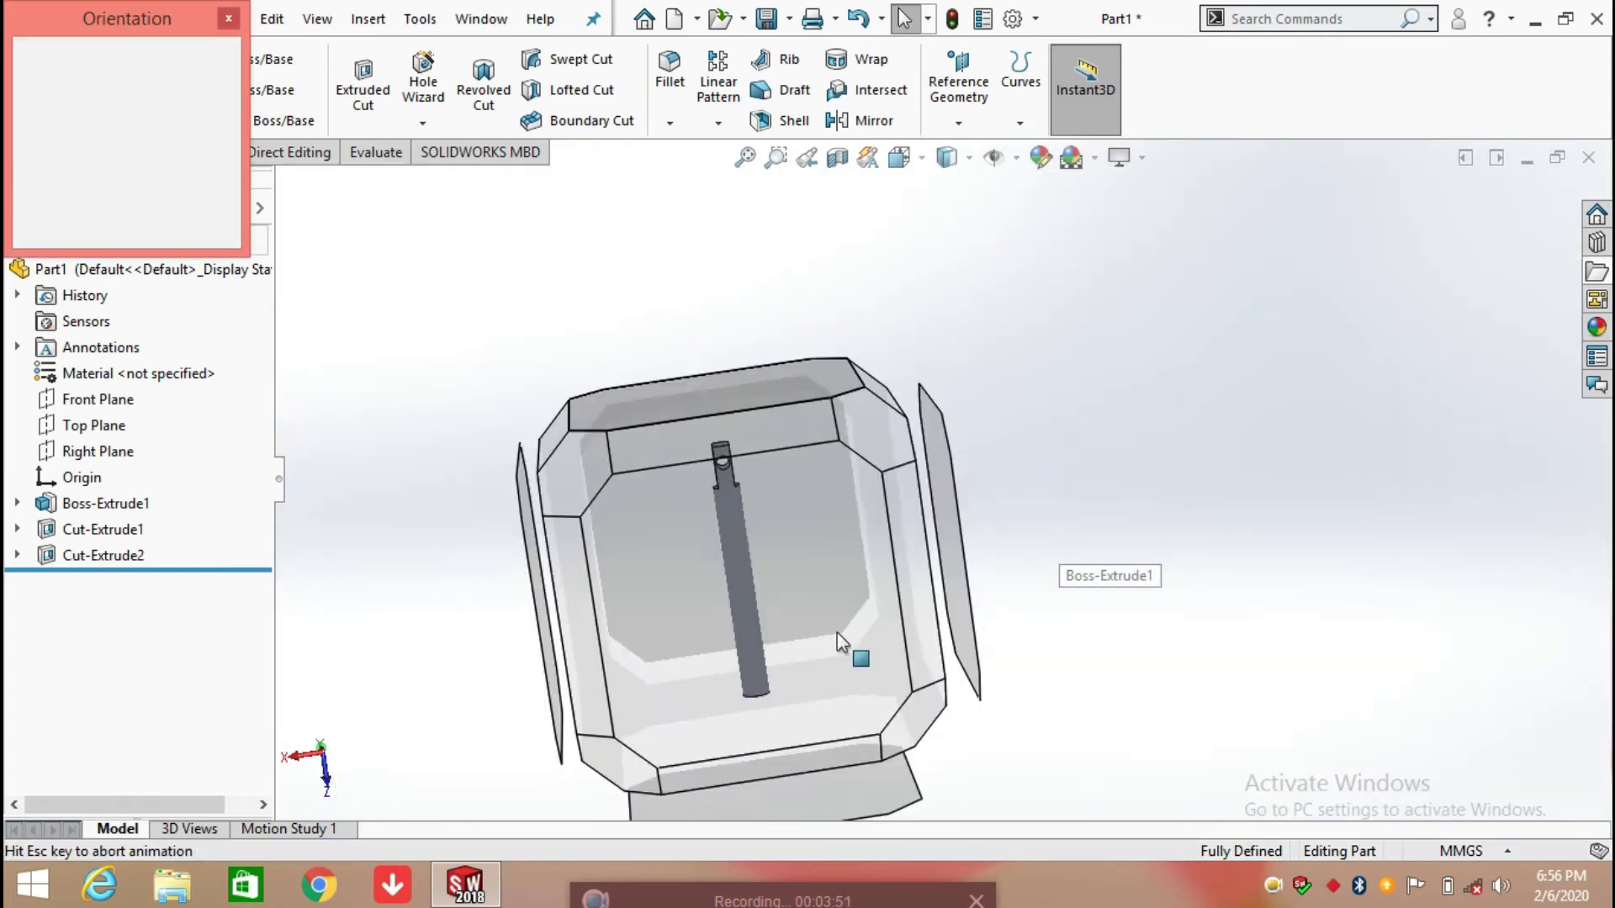
key(Escape)
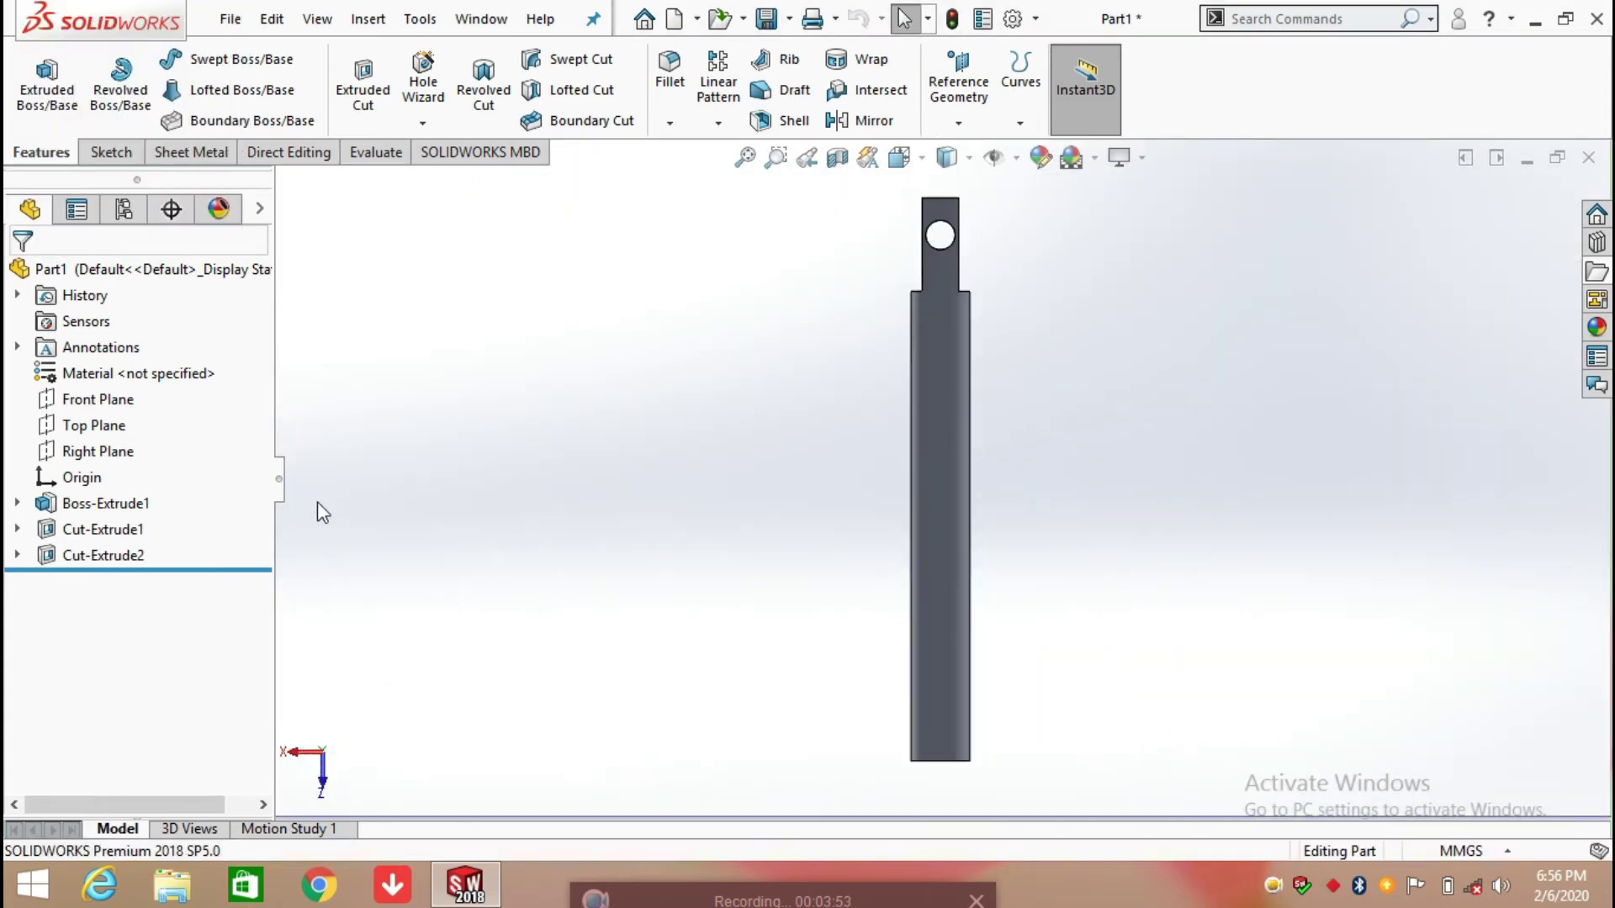
click(106, 429)
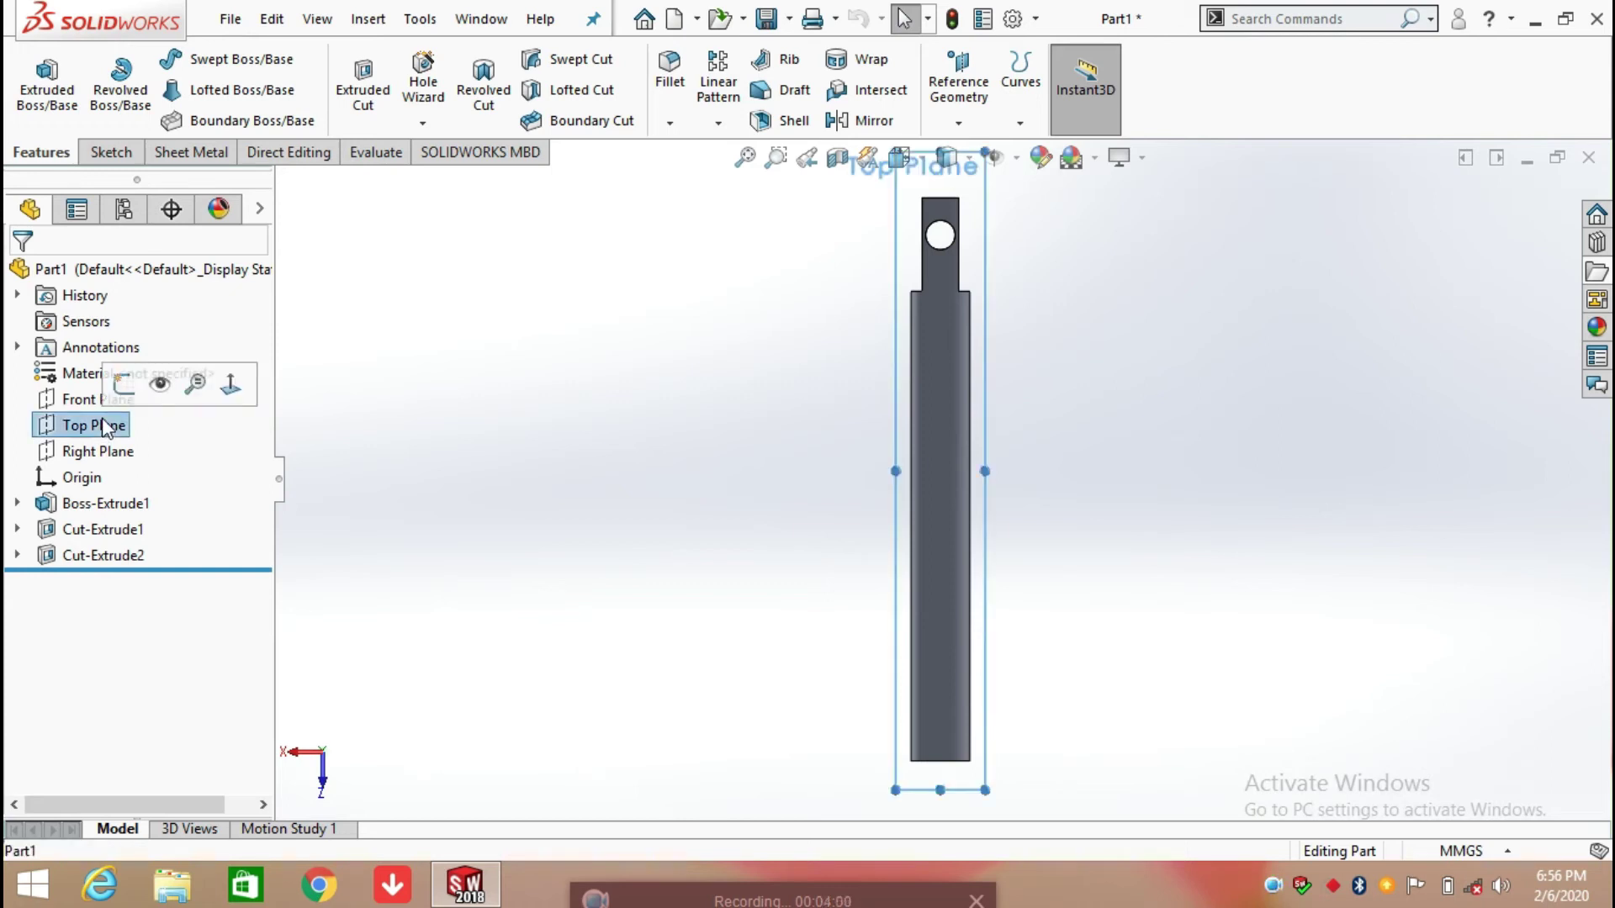
click(112, 153)
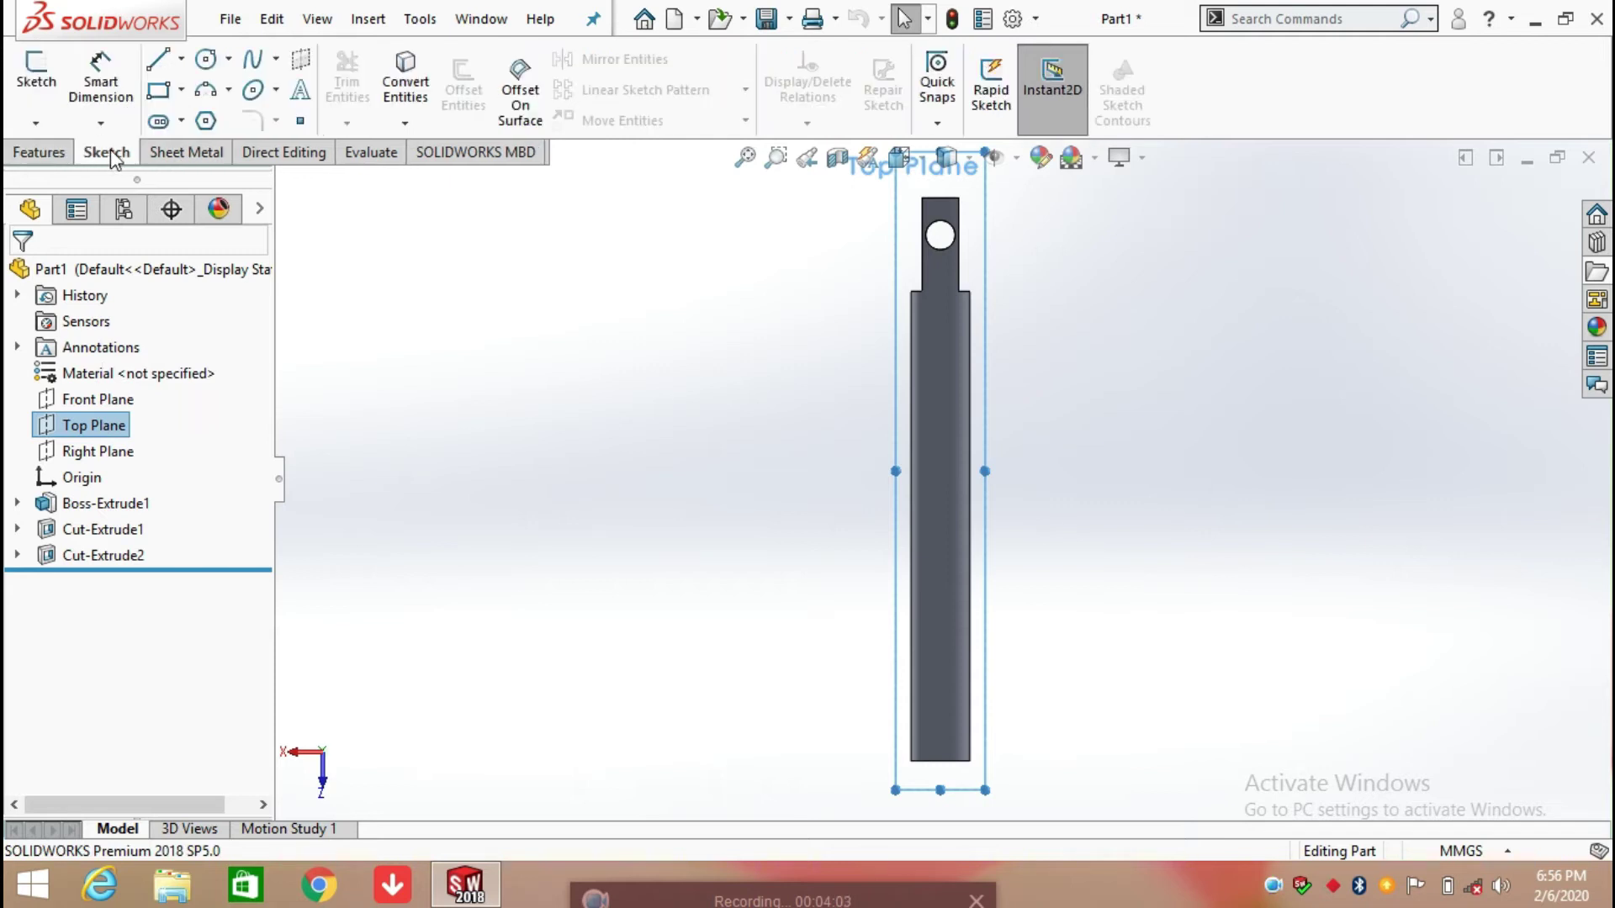
click(199, 70)
click(899, 288)
click(934, 303)
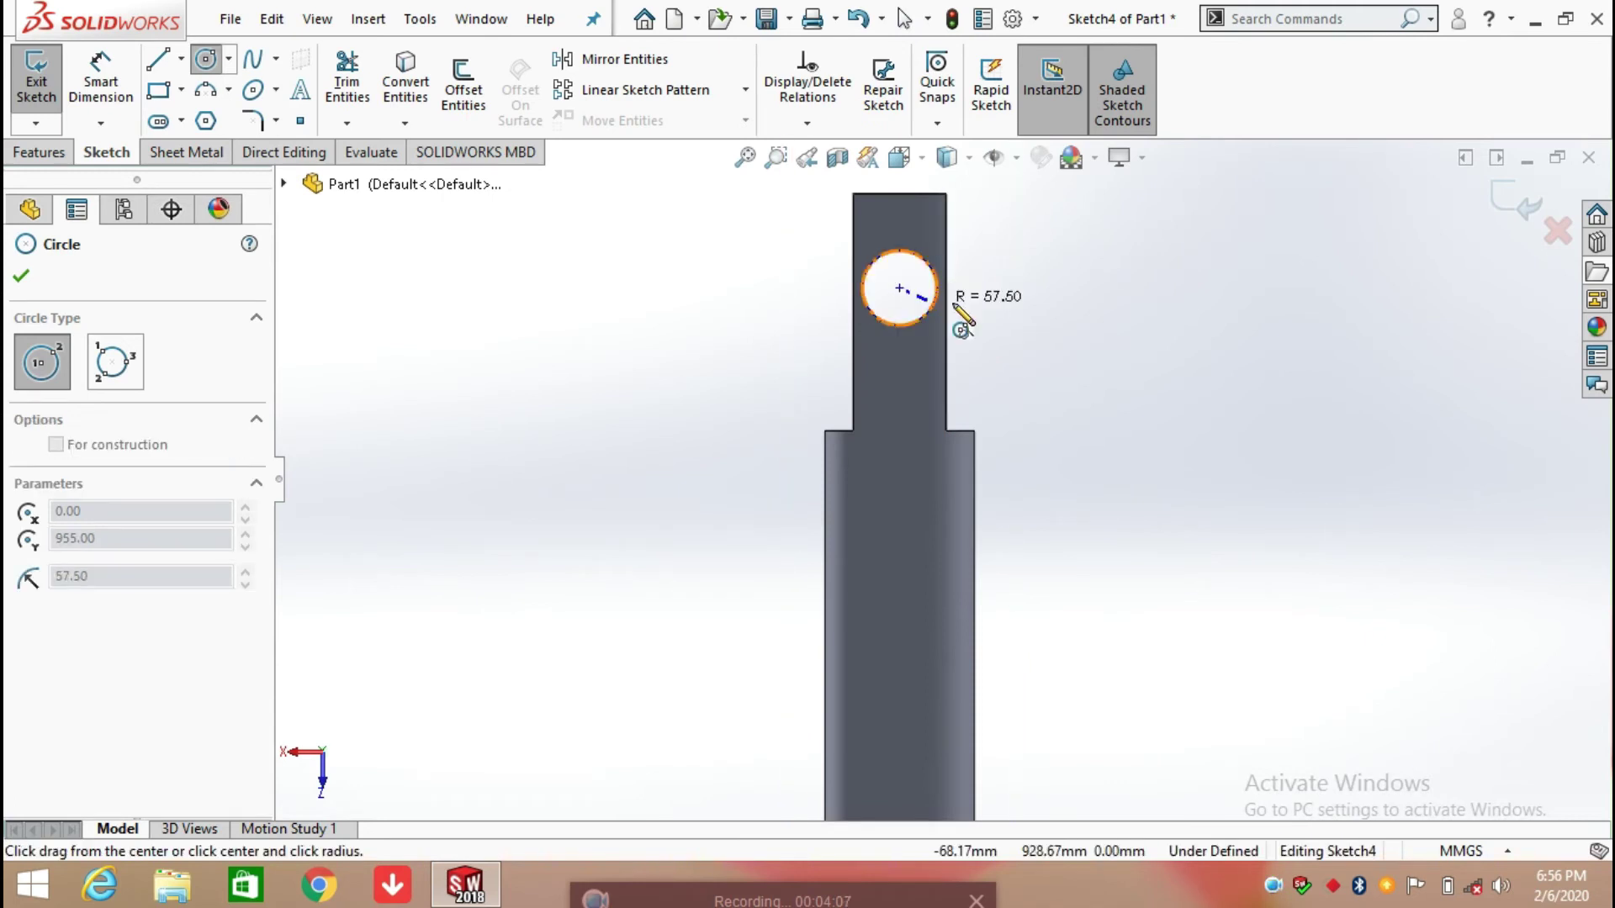
click(966, 313)
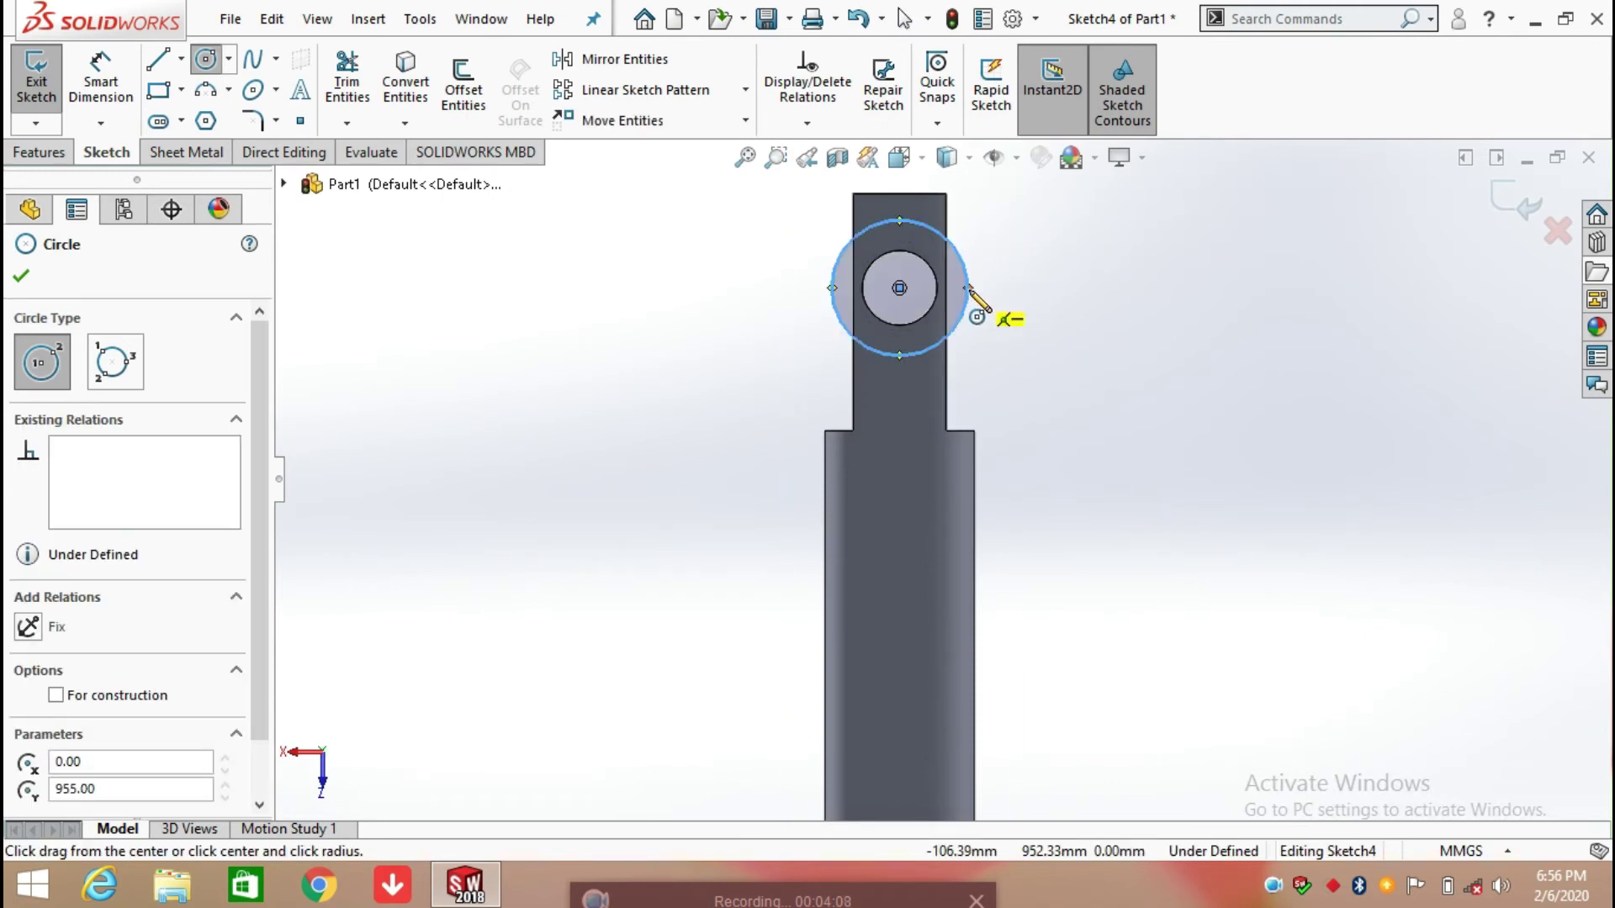
- Dimension the new circle's diameter as 115 mm
click(101, 96)
click(831, 266)
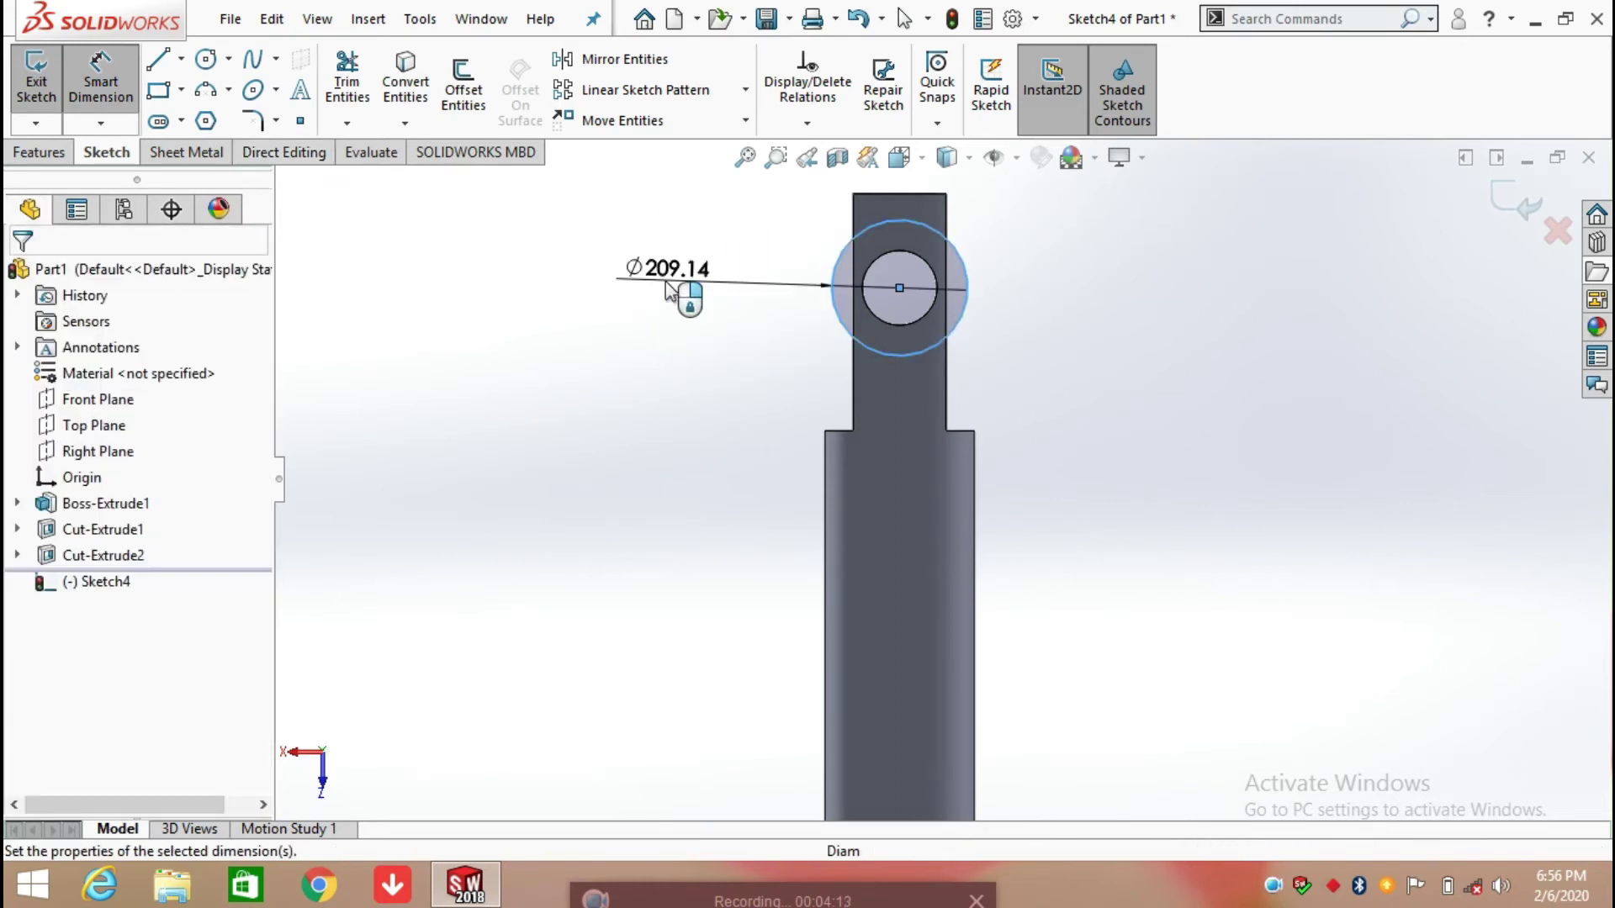
click(667, 289)
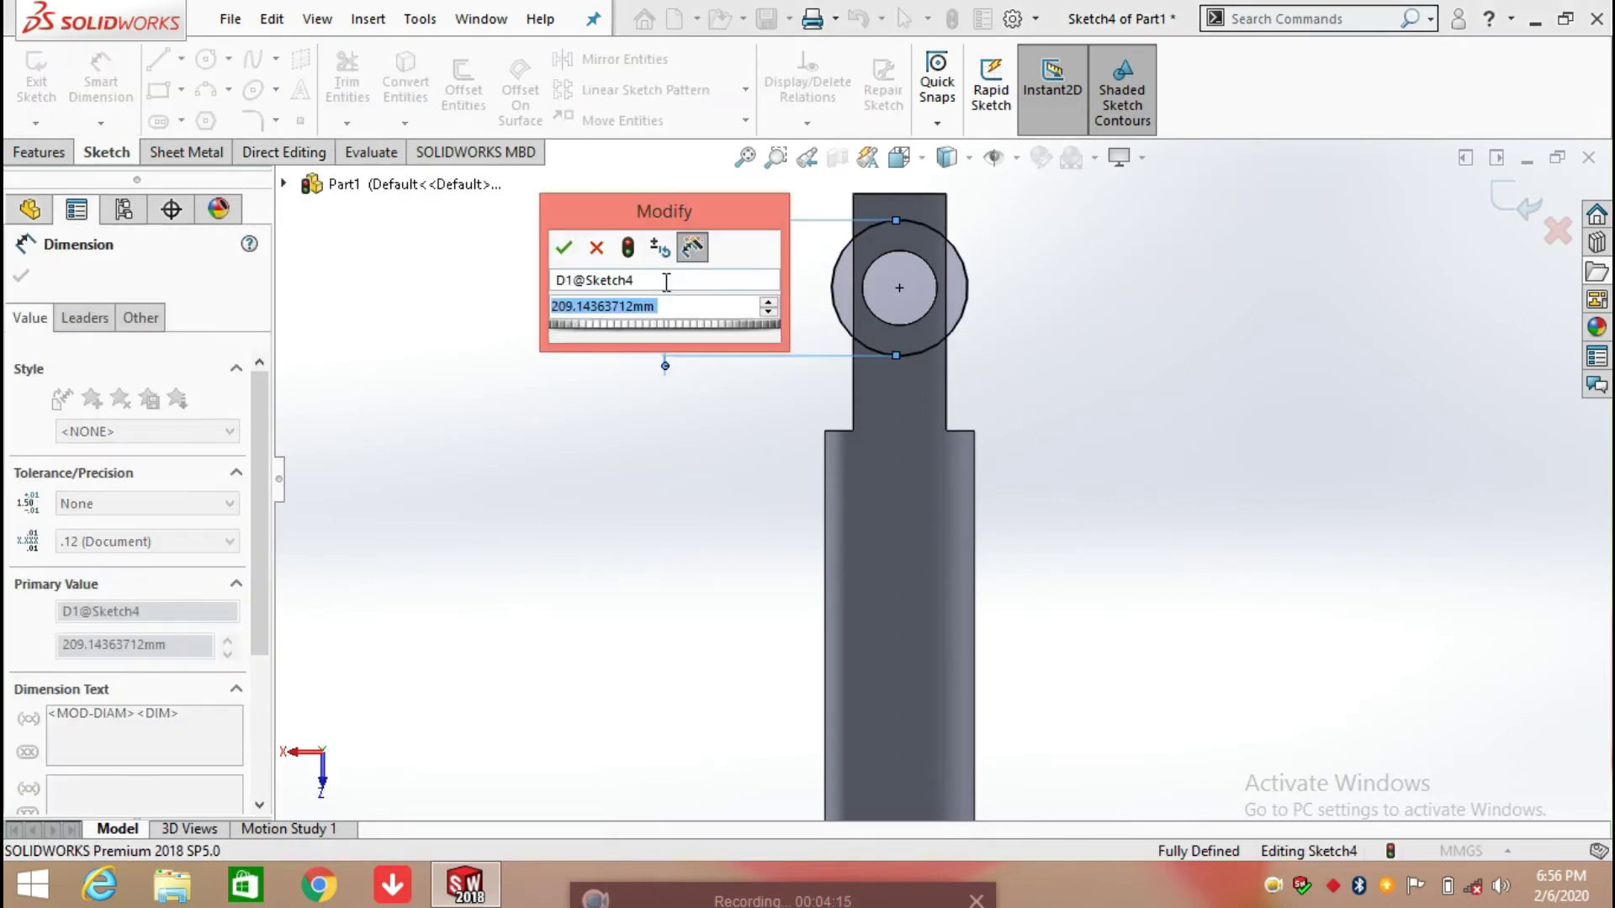
text(115)
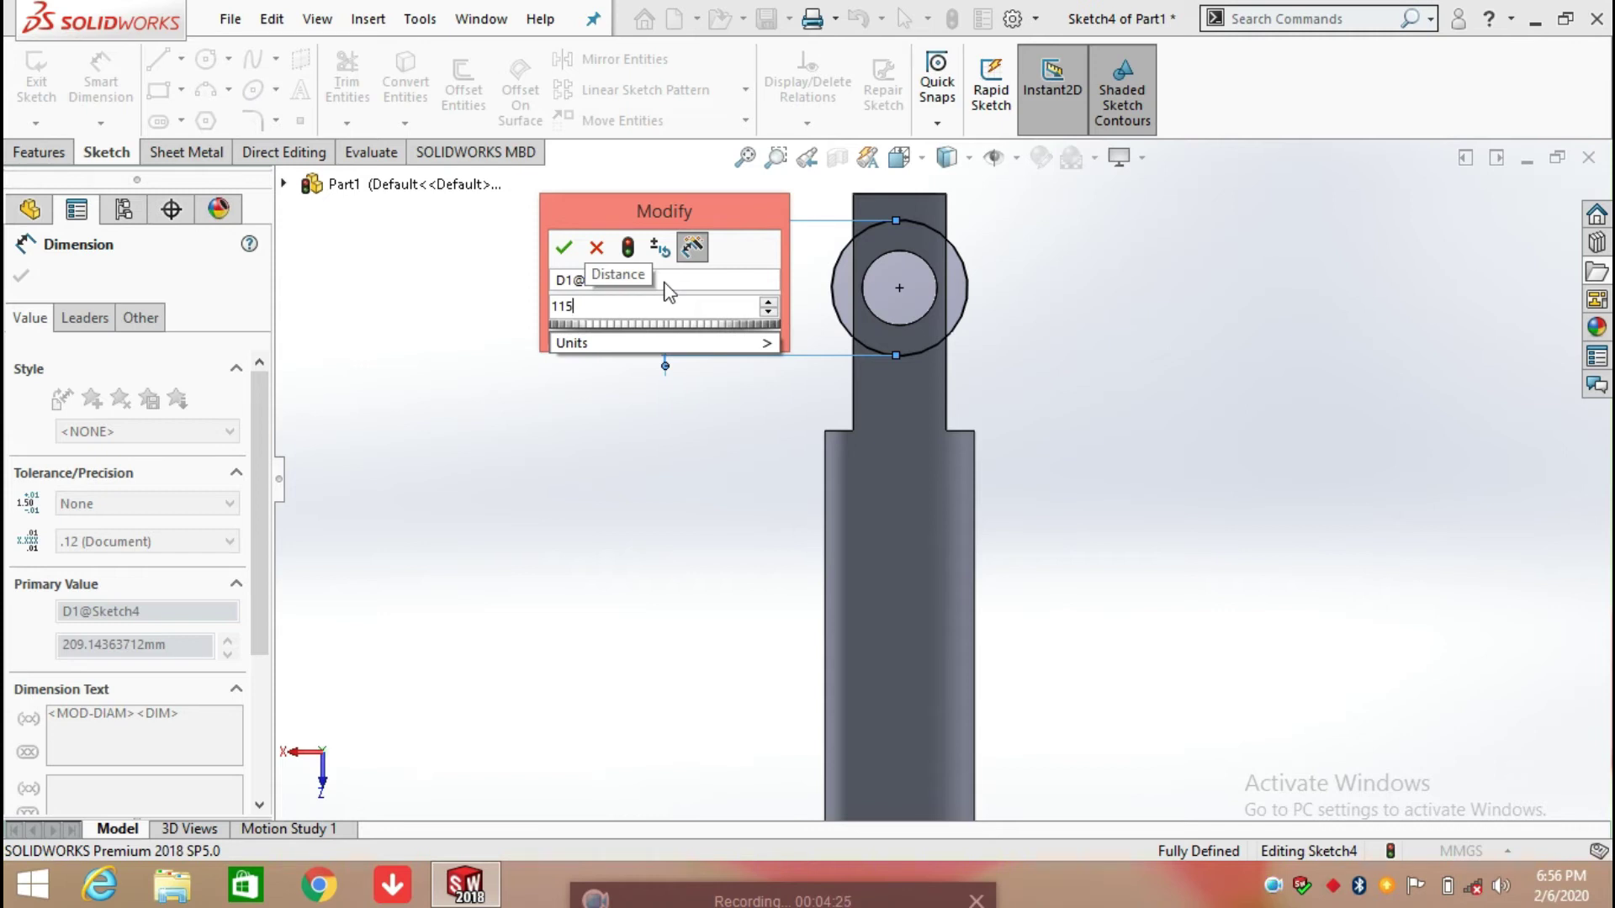
key(BackSpace)
key(BackSpace)
key(BackSpace)
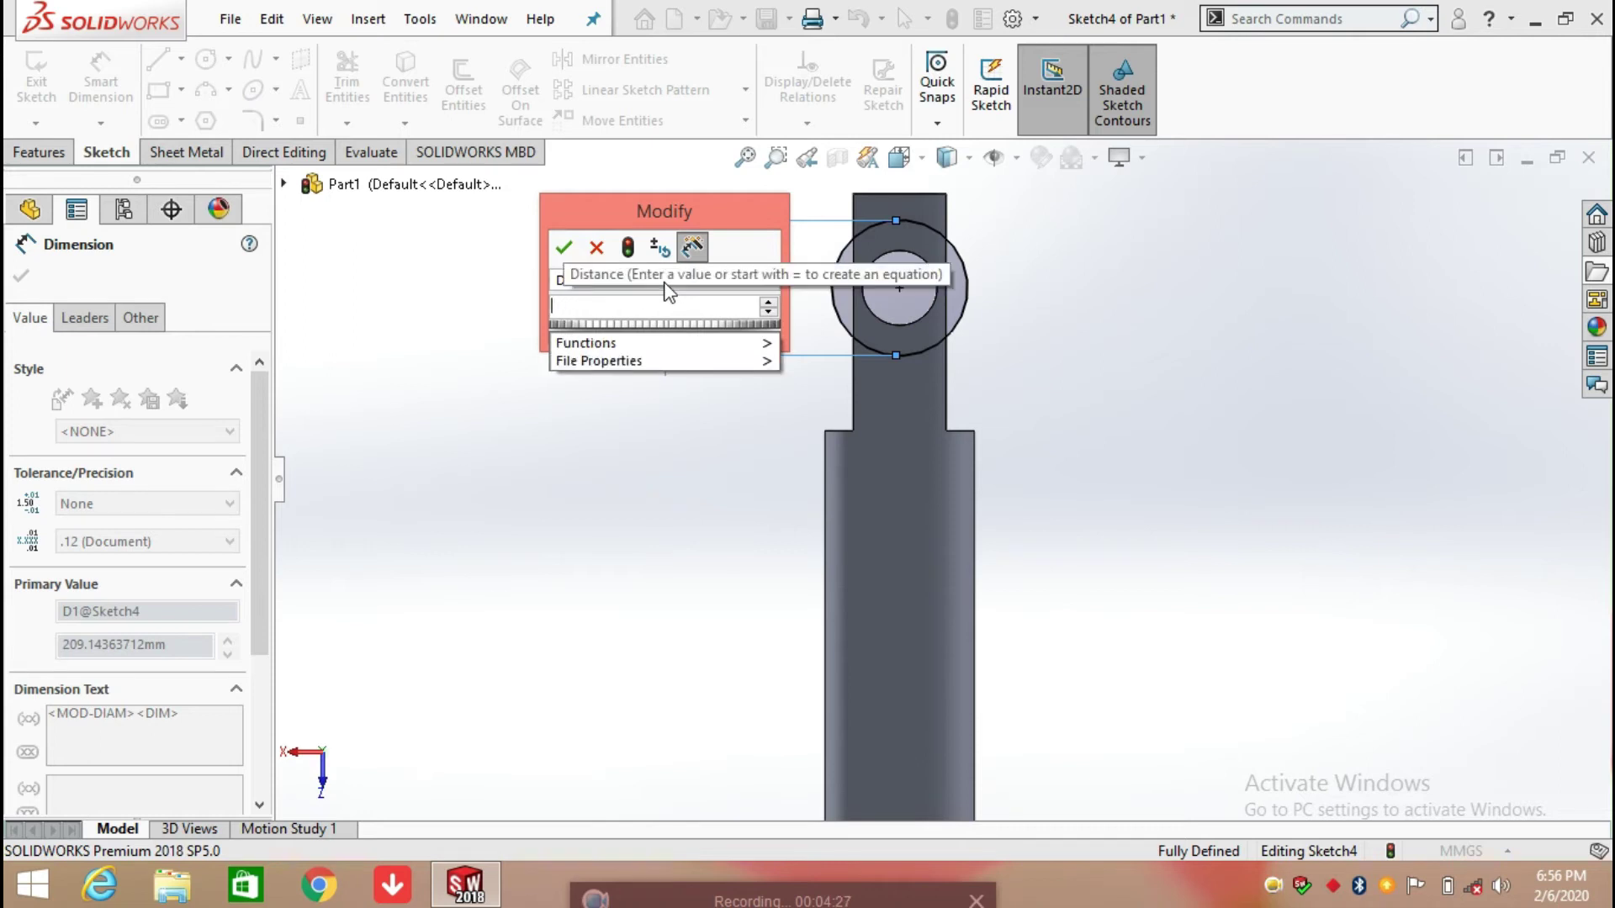
text(115)
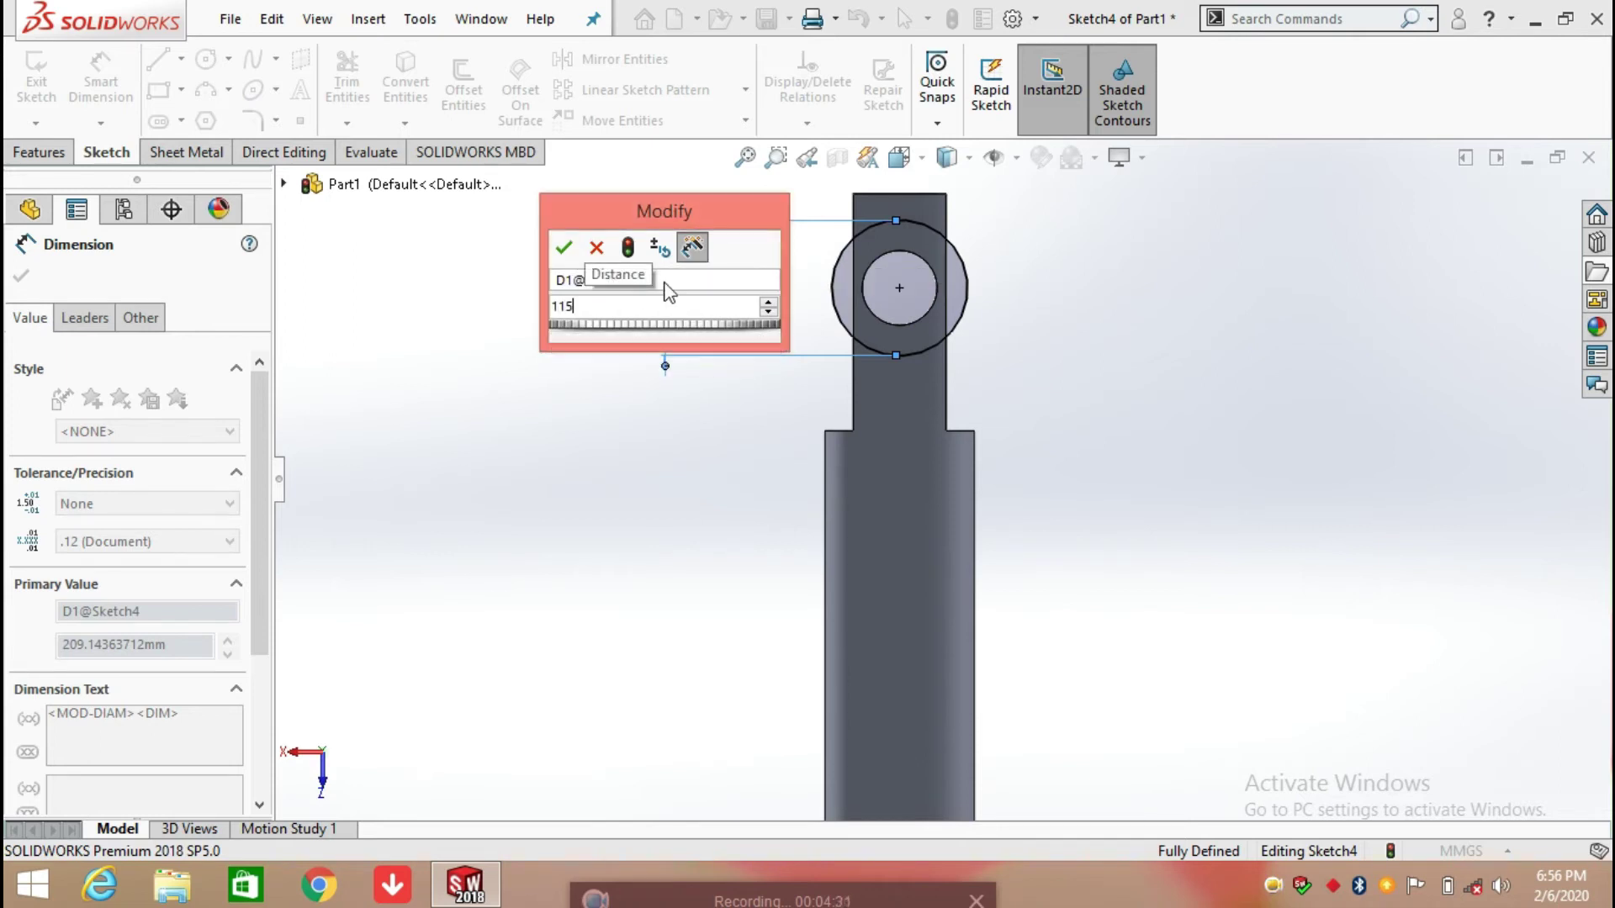
key(Escape)
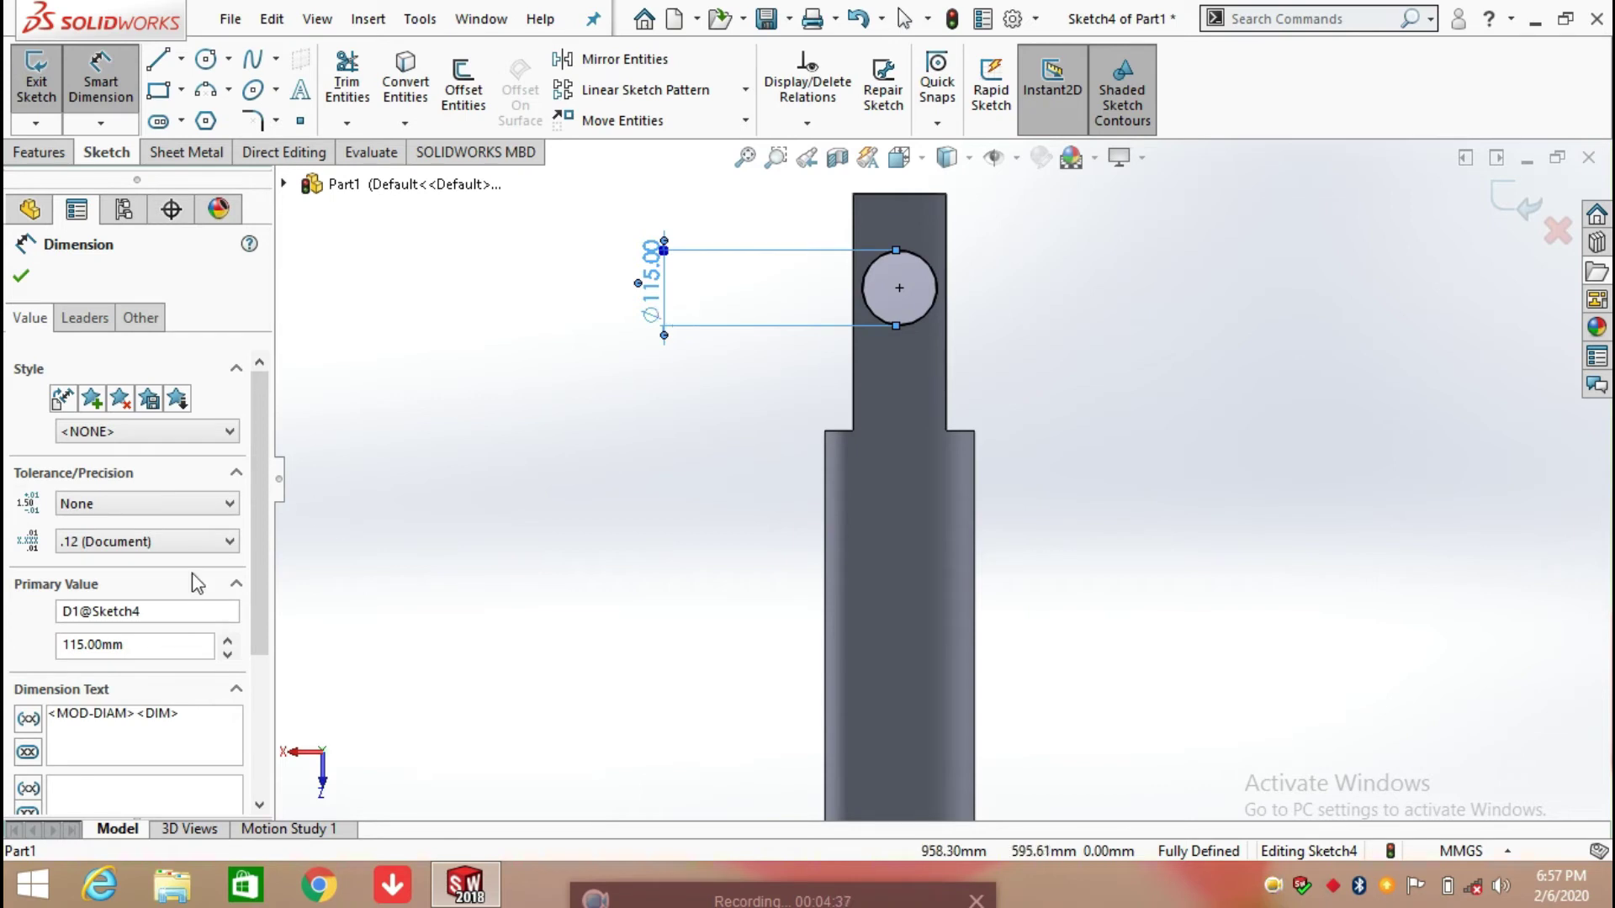
key(Escape)
- Set the circle's diameter to 230 mm
double_click(653, 290)
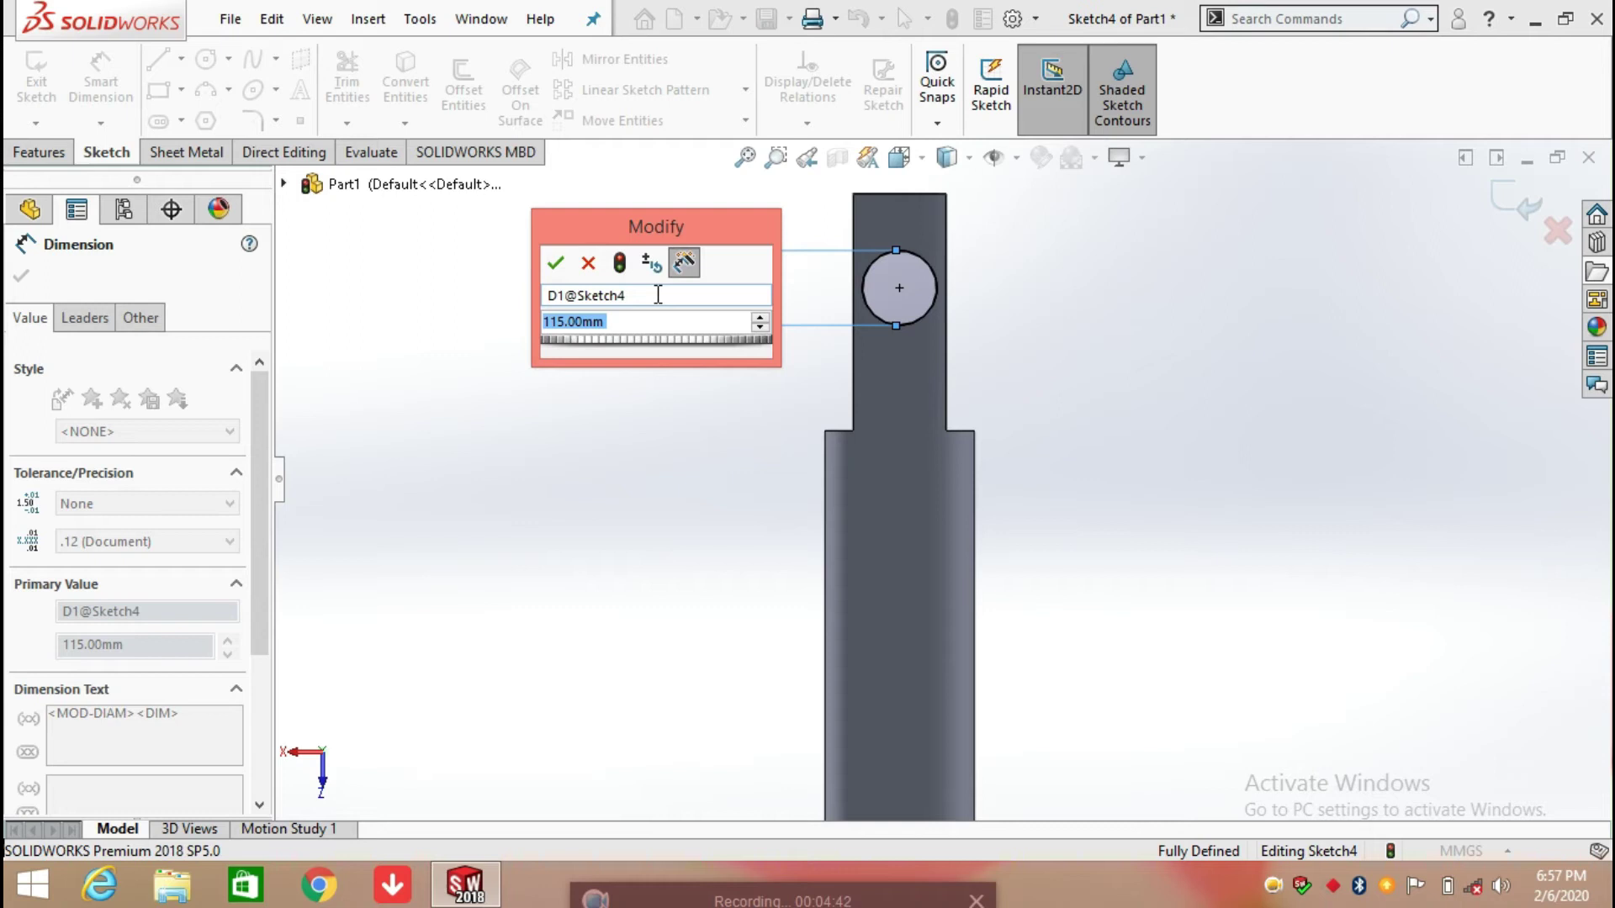
text(230)
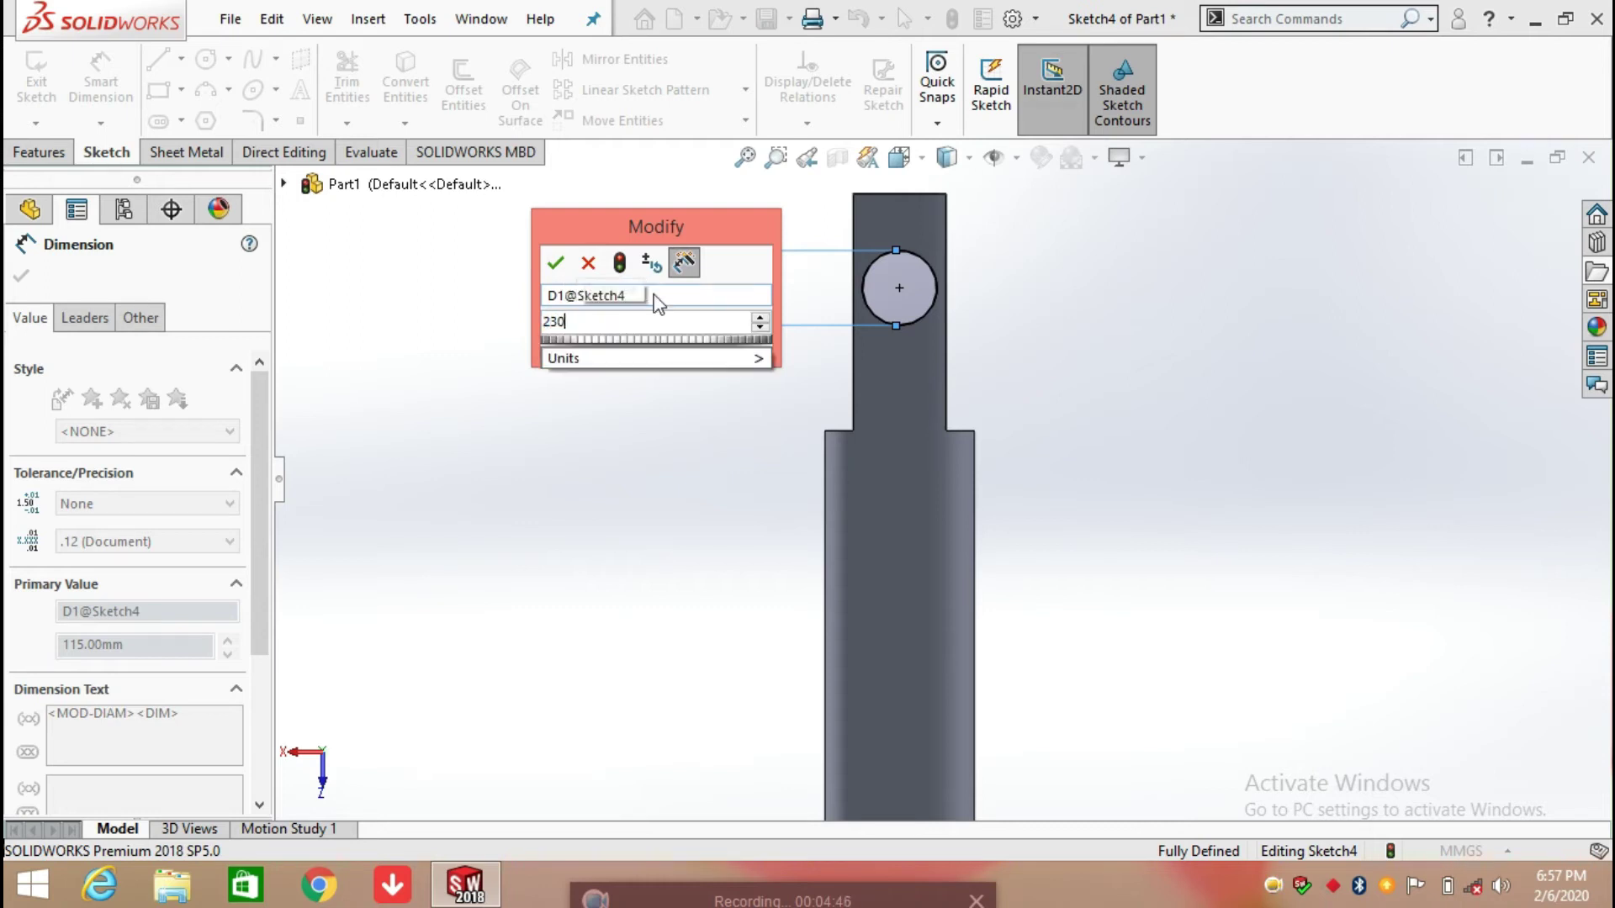
key(Escape)
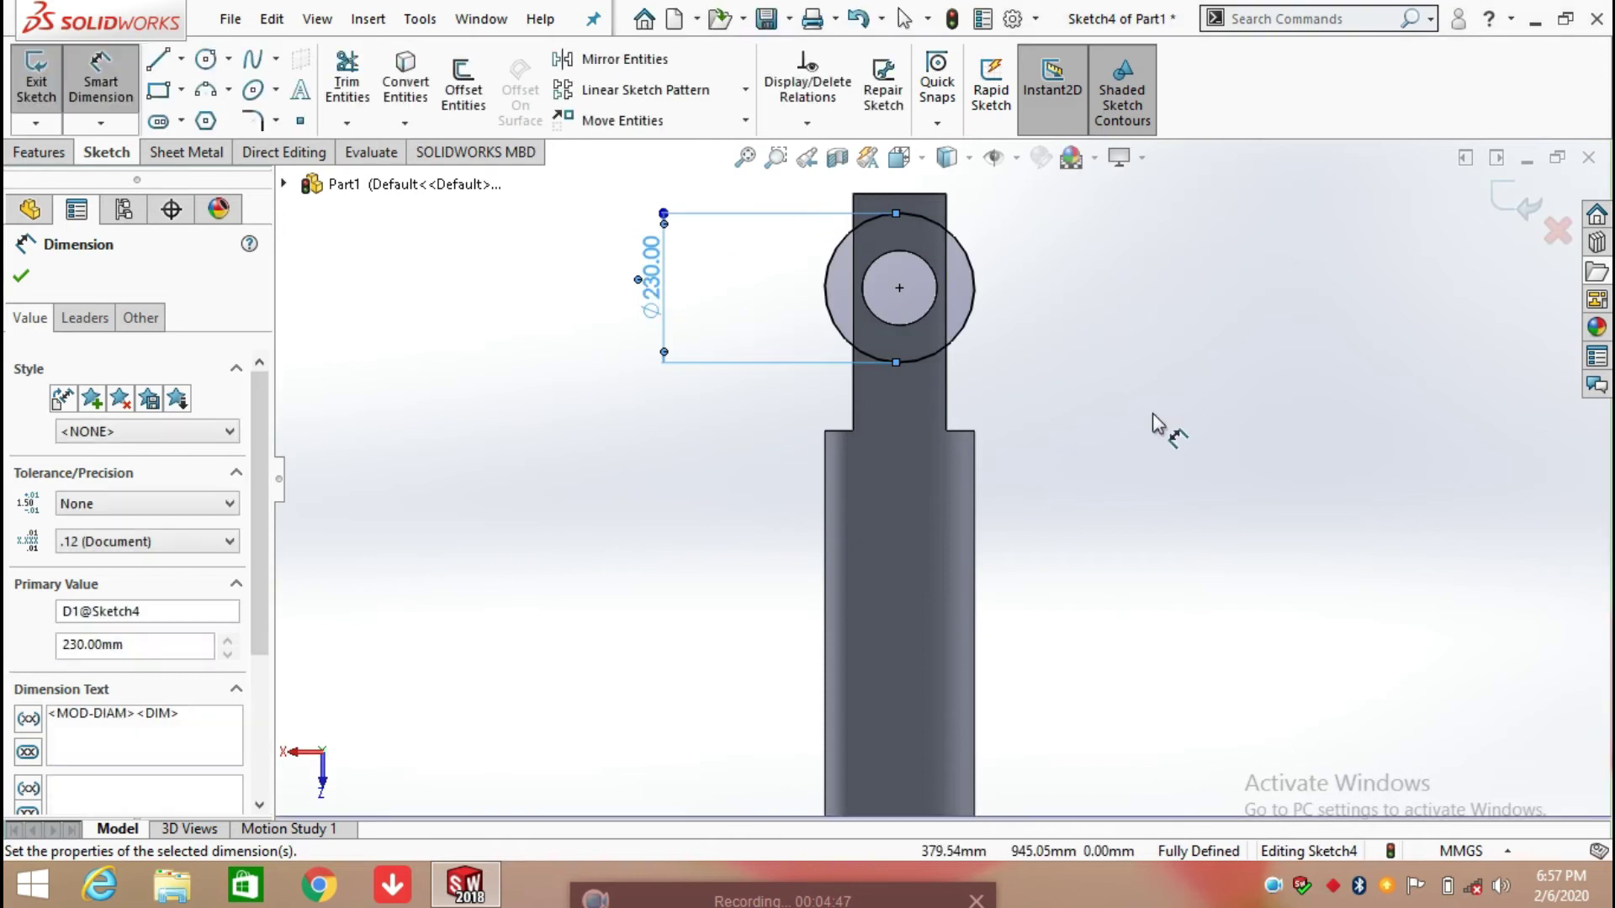
click(23, 277)
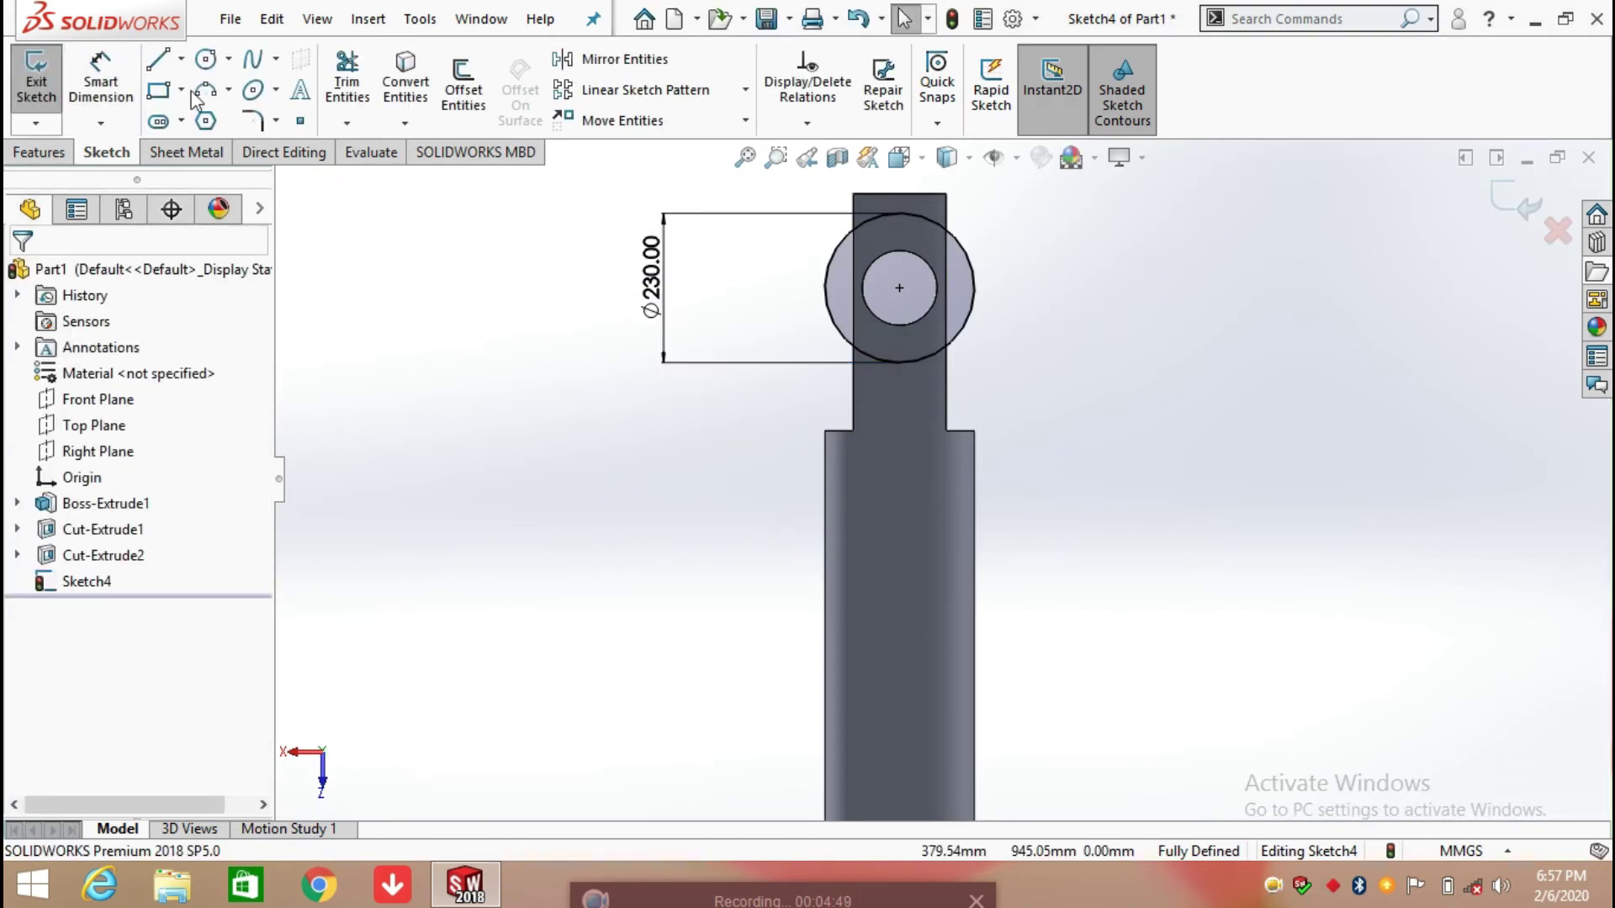
- Draw a closed four-line rectangle about 243 mm wide from the circle's center, extending sideways and up past the part's end
click(160, 60)
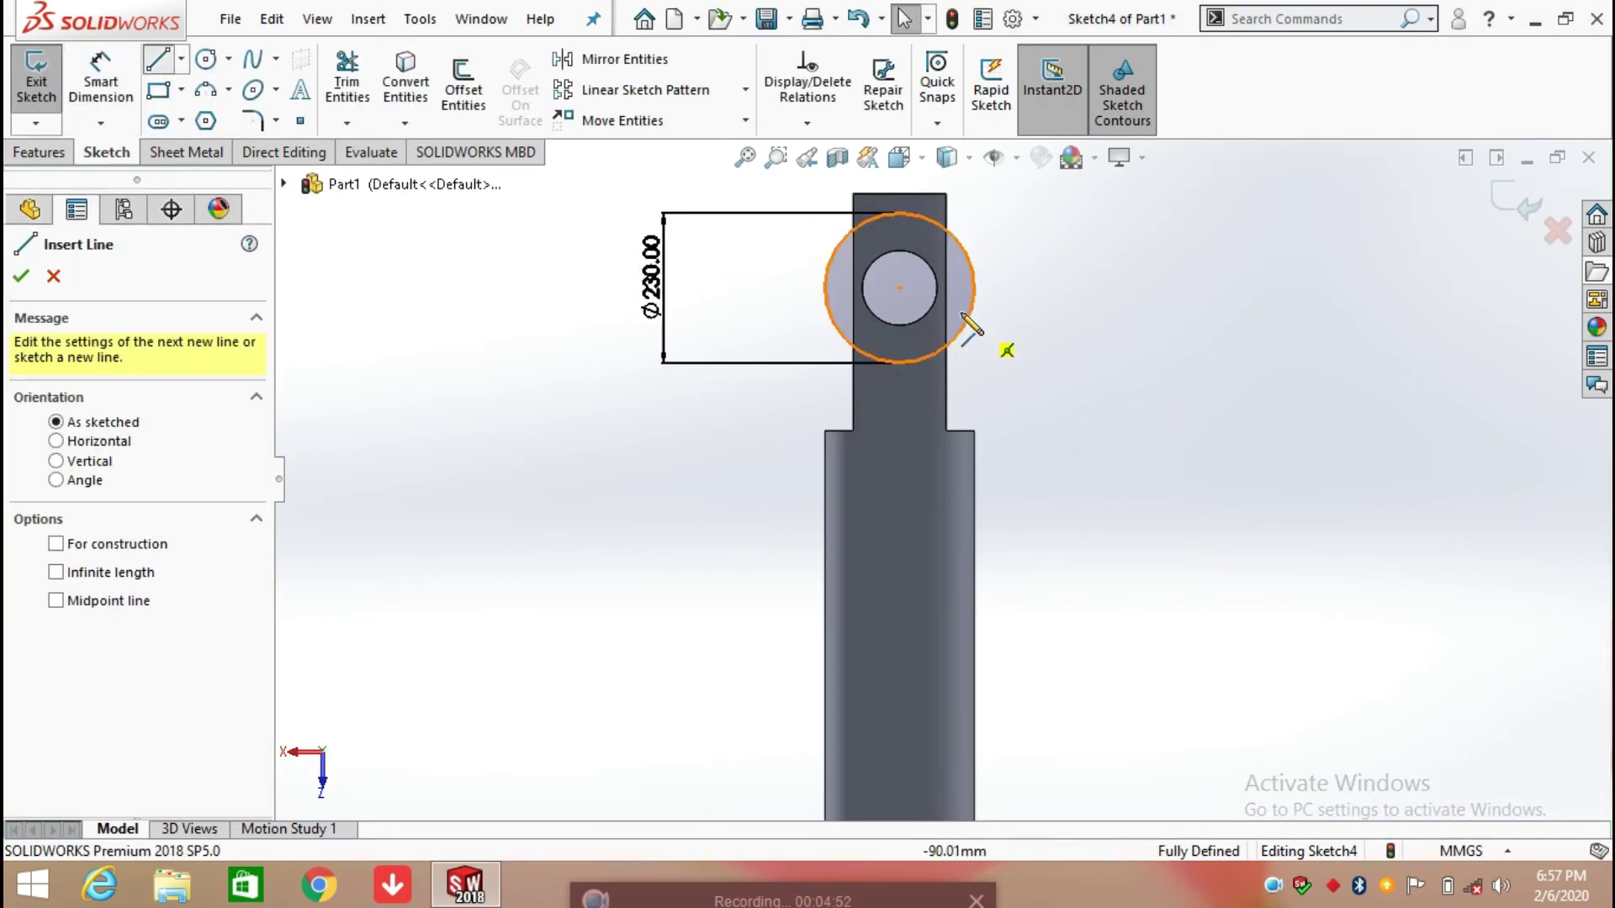
click(899, 288)
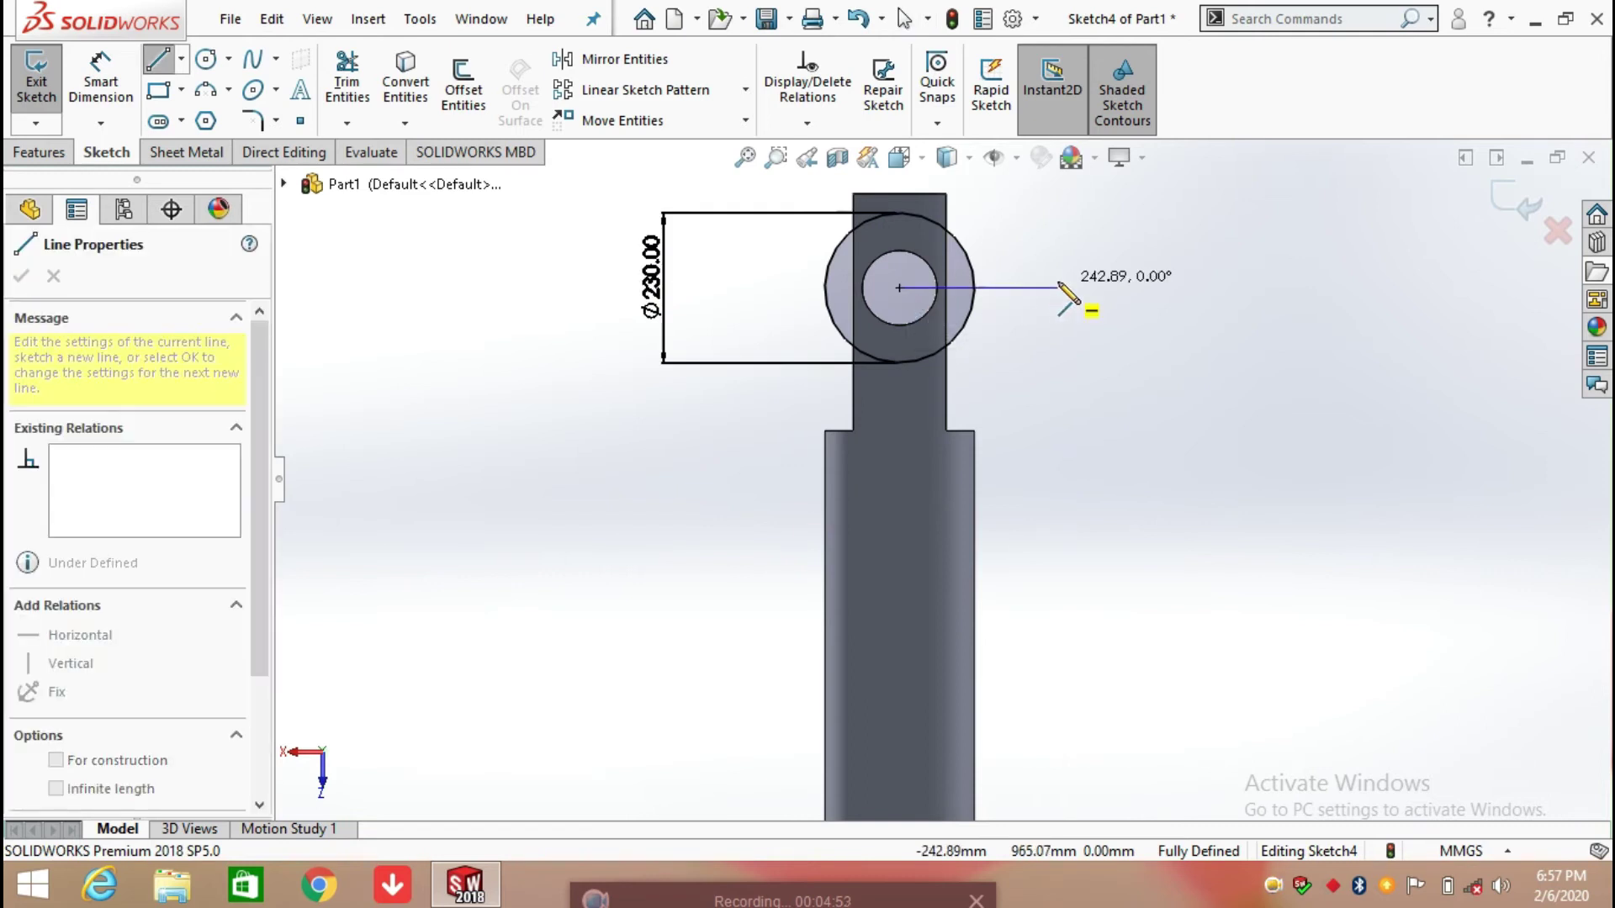
click(1058, 288)
key(z)
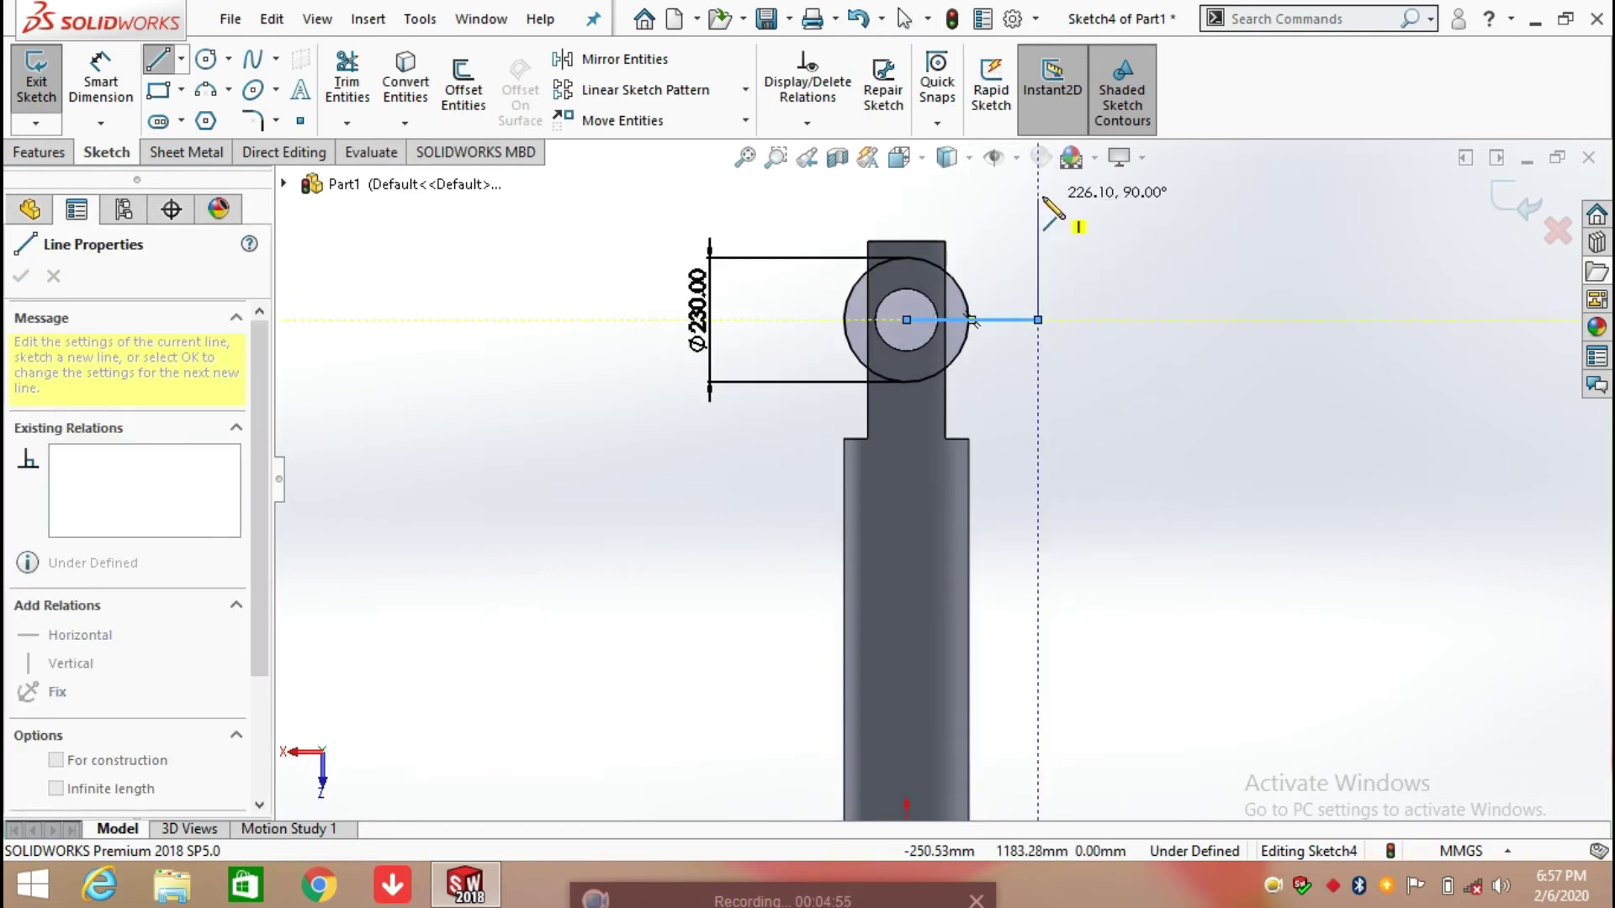
click(1038, 184)
click(907, 321)
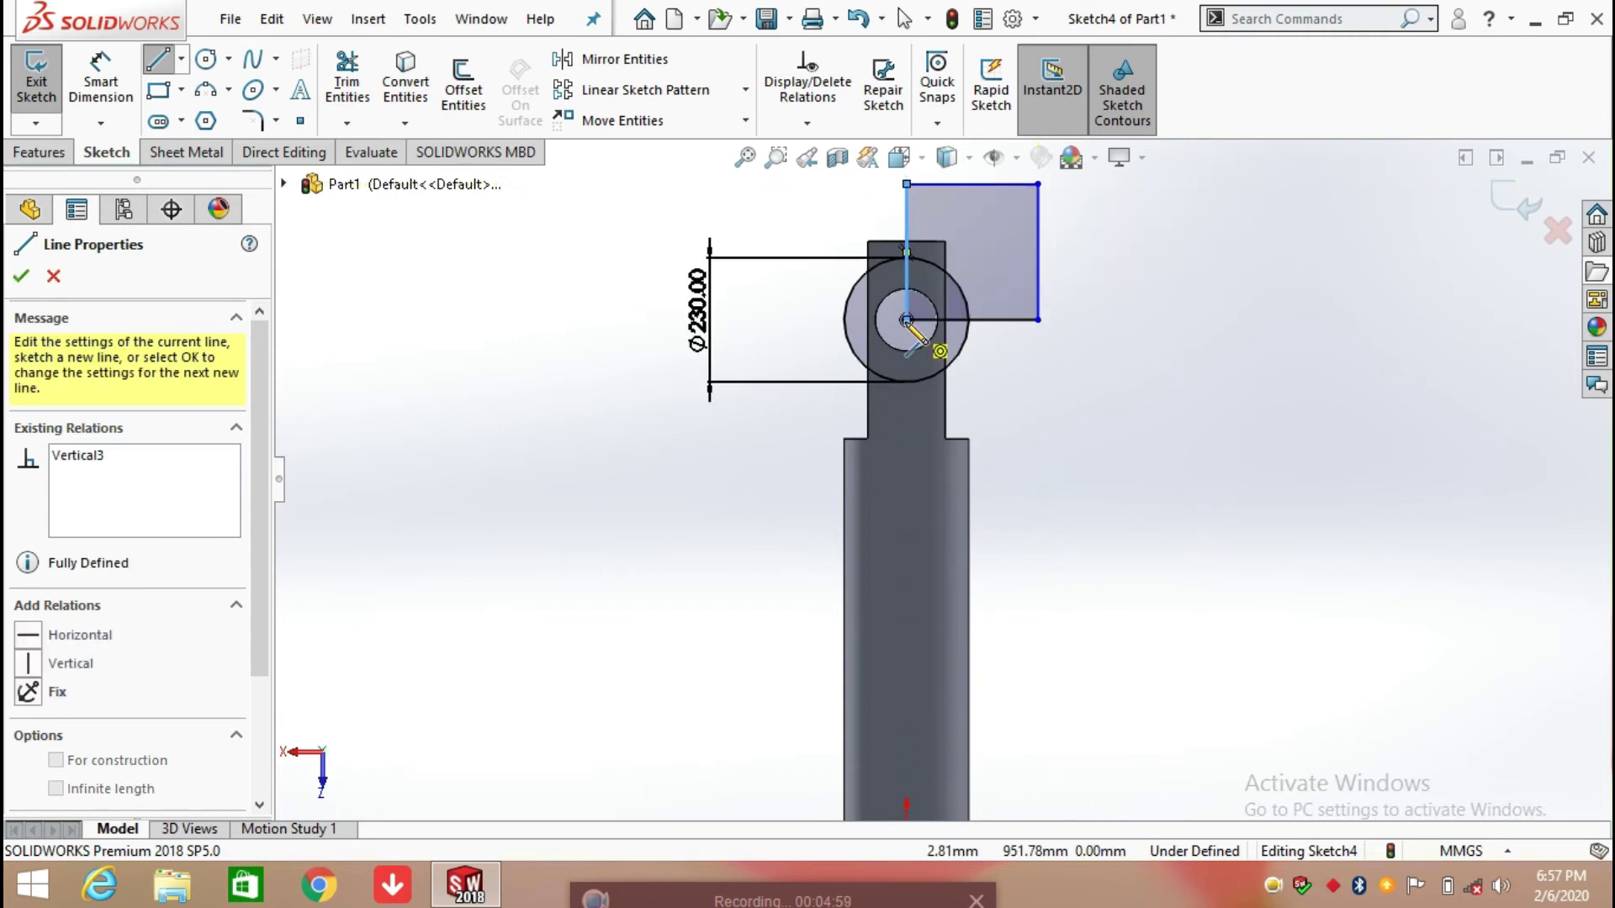
right_click(906, 322)
click(969, 340)
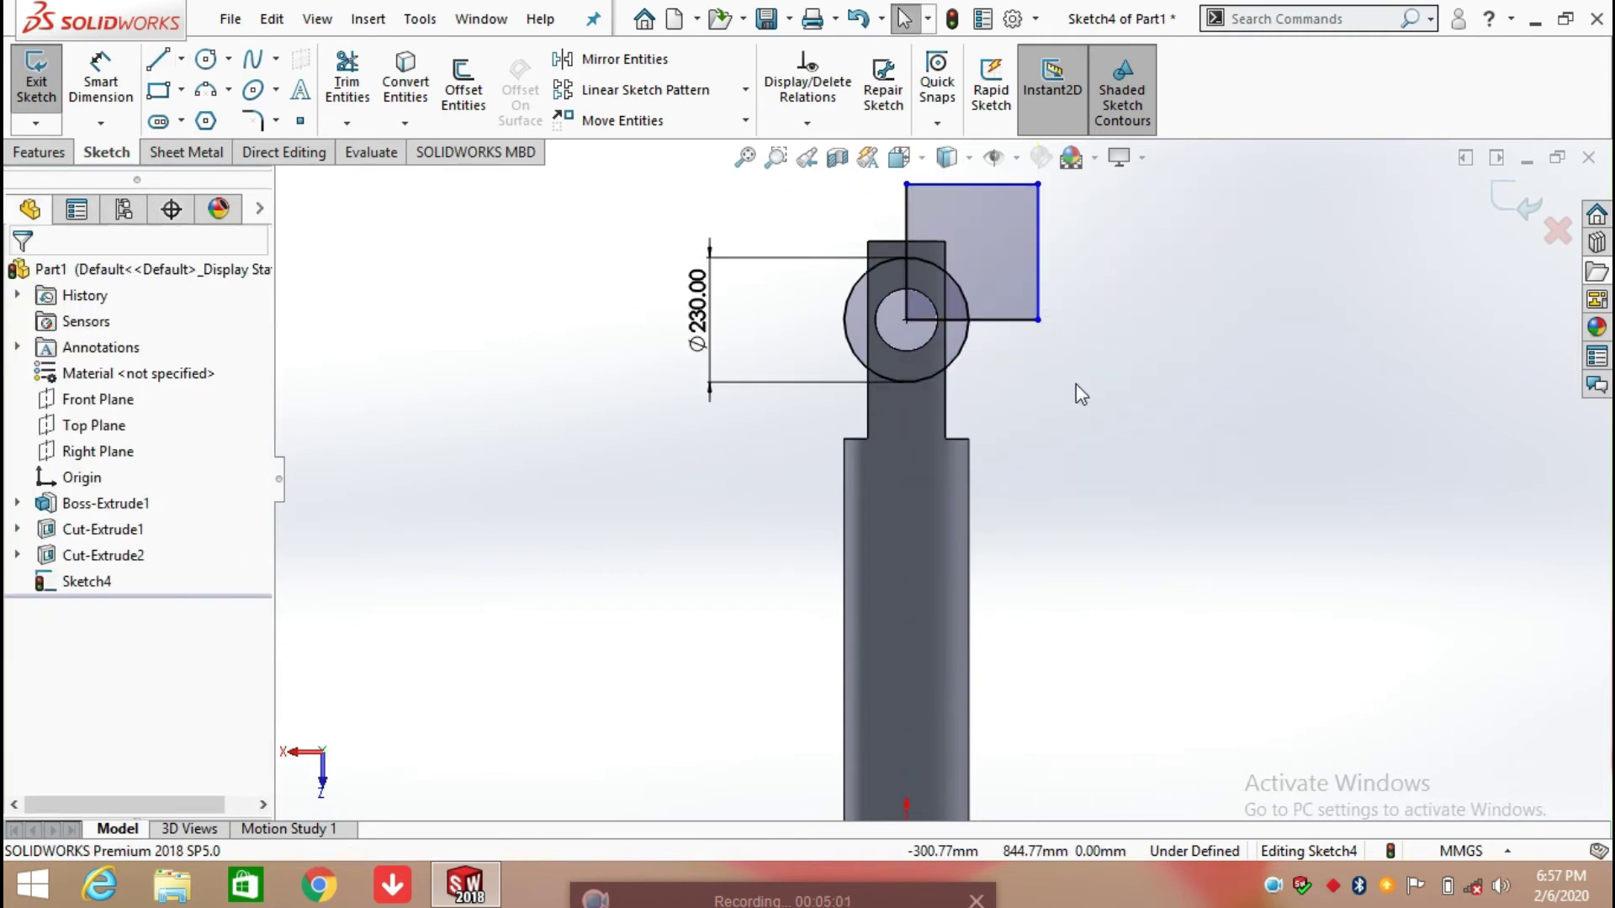
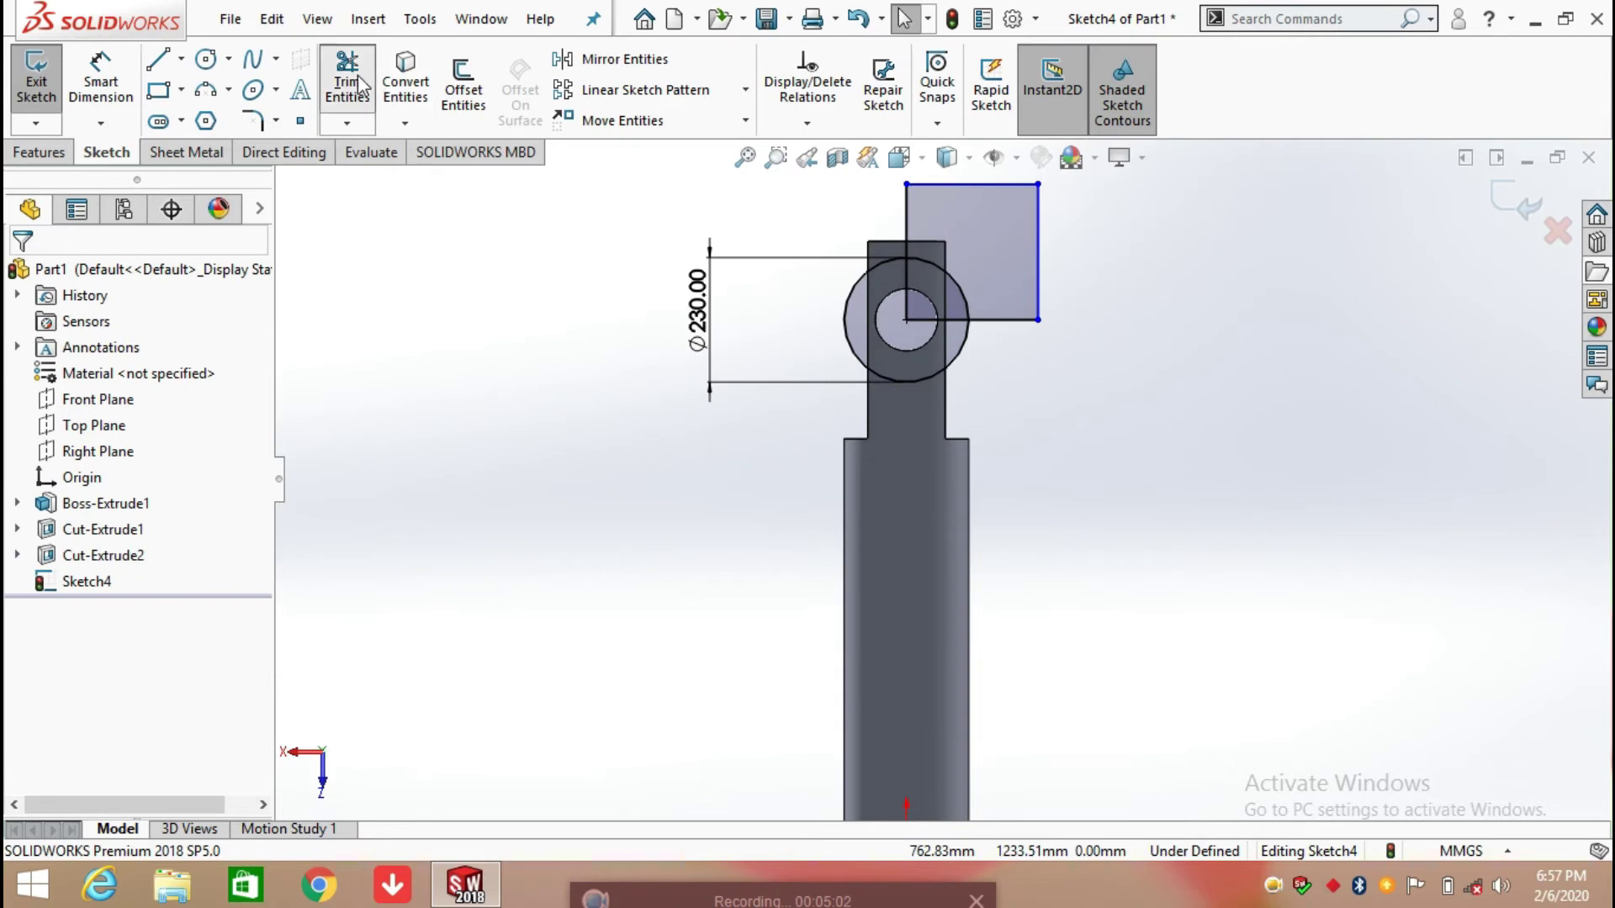
- Trim the circle to the quarter arc inside the rectangle and remove the rectangle's line segments between its center and the arc
drag(861, 217, 870, 330)
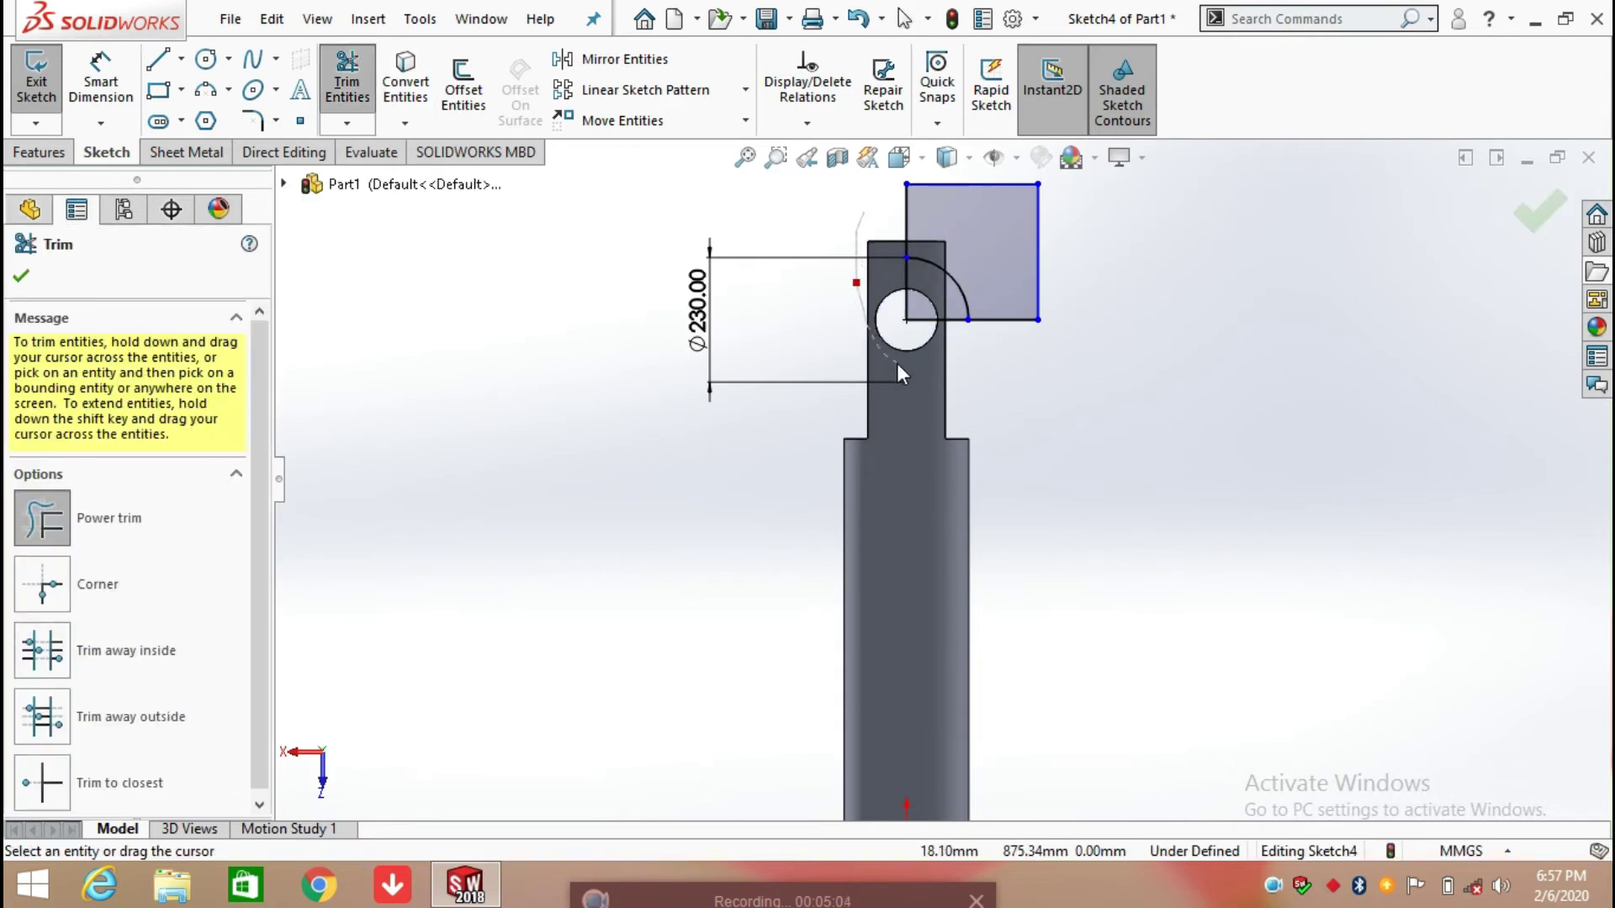
scroll(957, 306, down, 2)
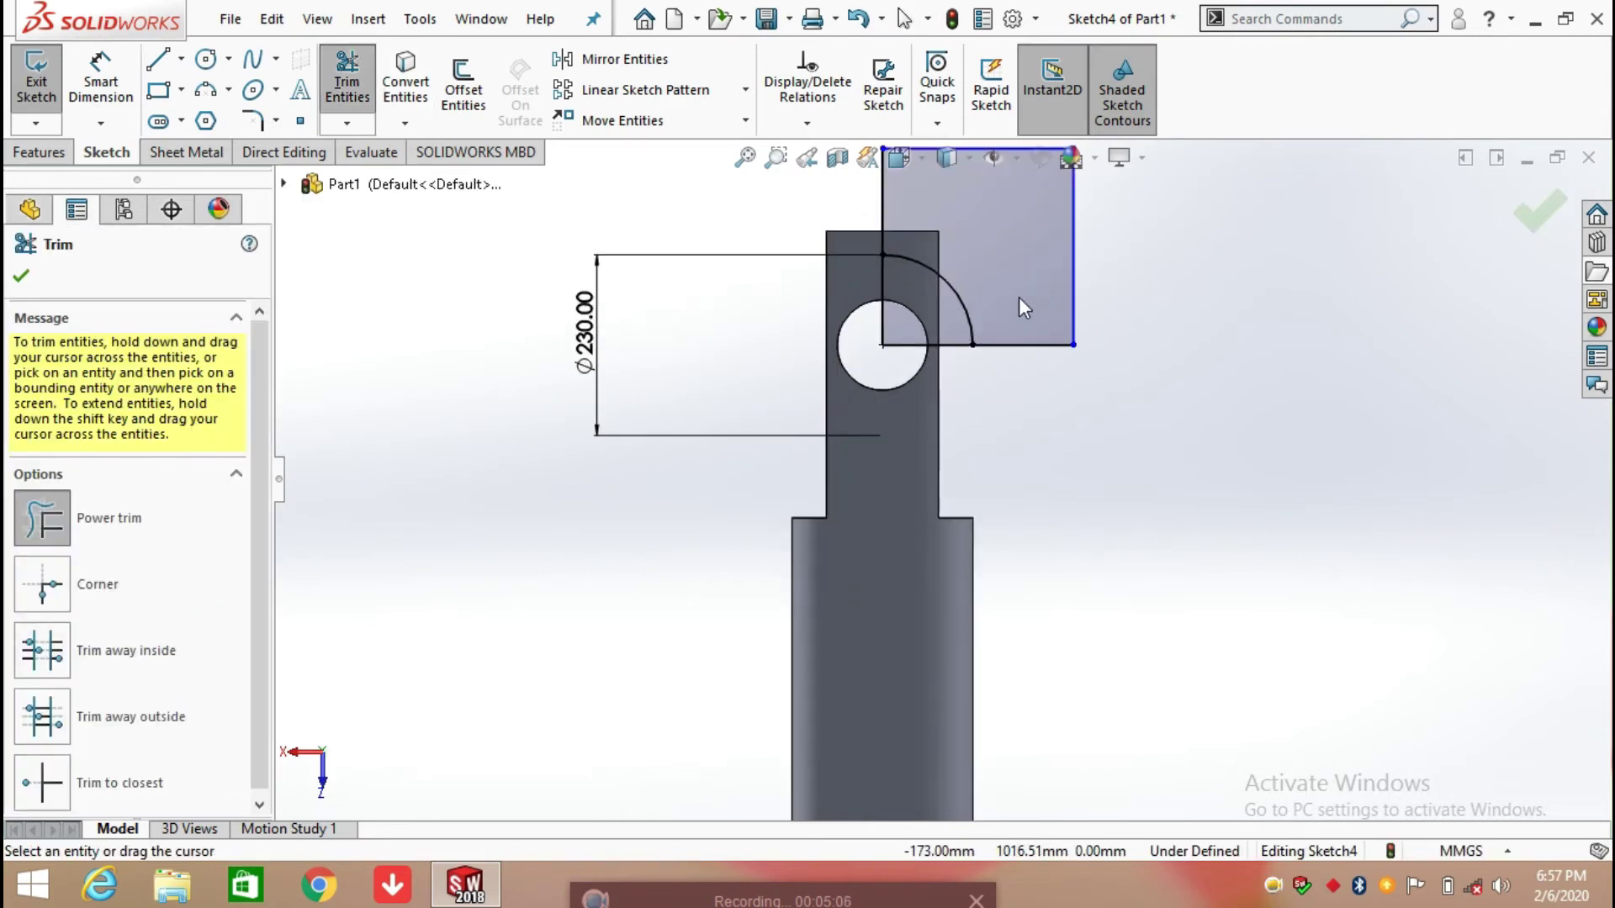
mouse_move(958, 379)
mouse_down()
mouse_move(907, 322)
mouse_move(865, 311)
mouse_up()
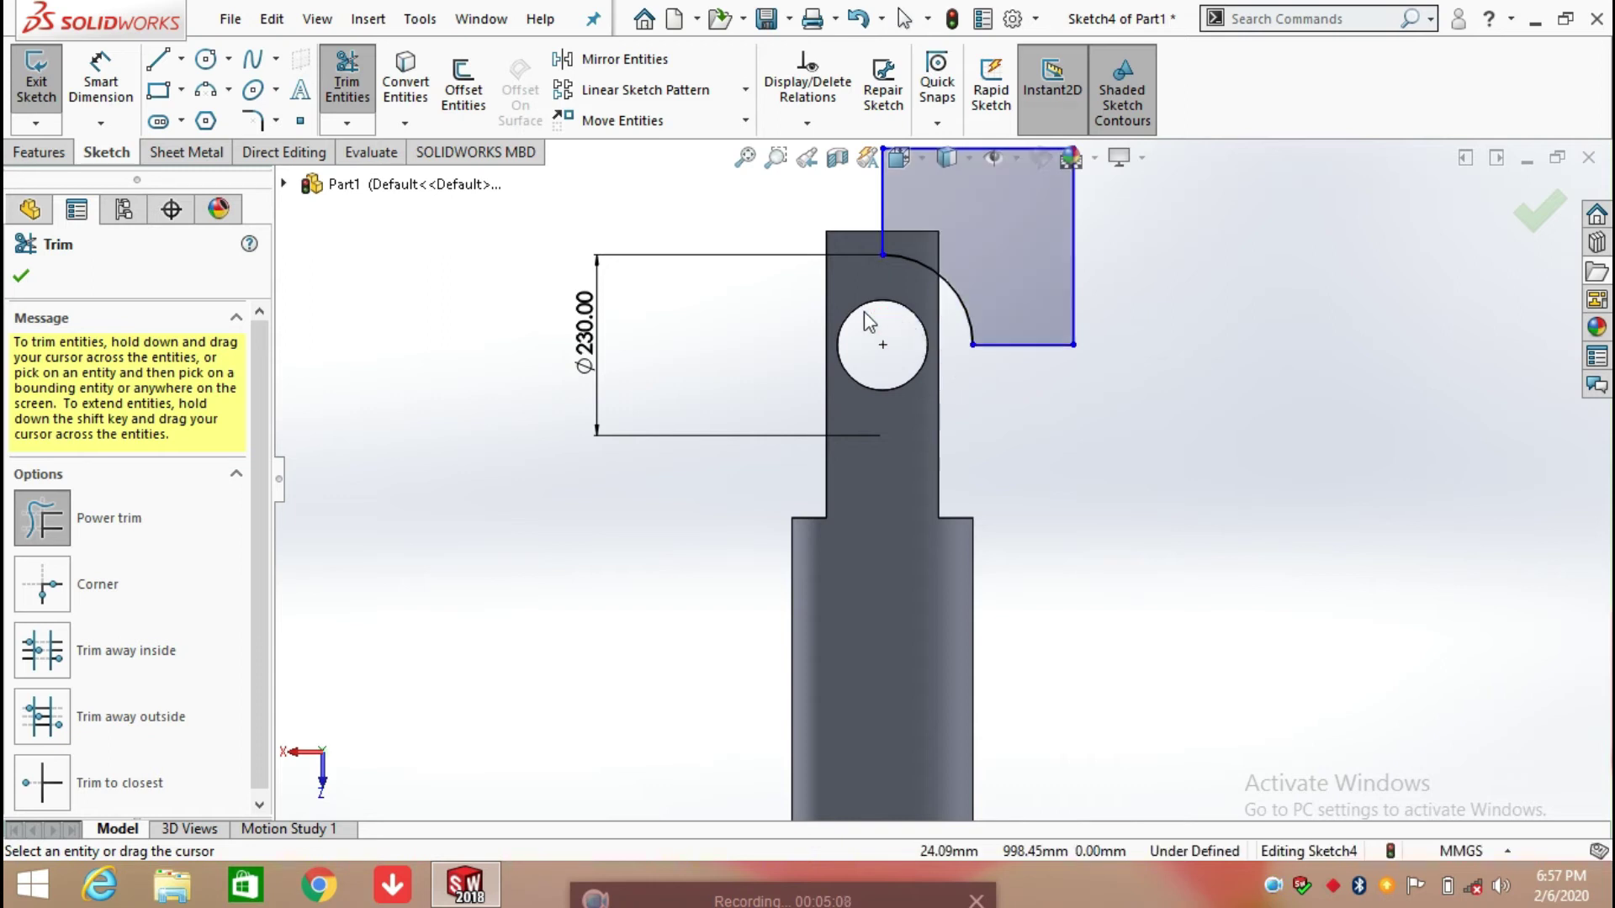
- Add a driven radius dimension to the remaining quarter arc
right_drag(966, 364, 894, 336)
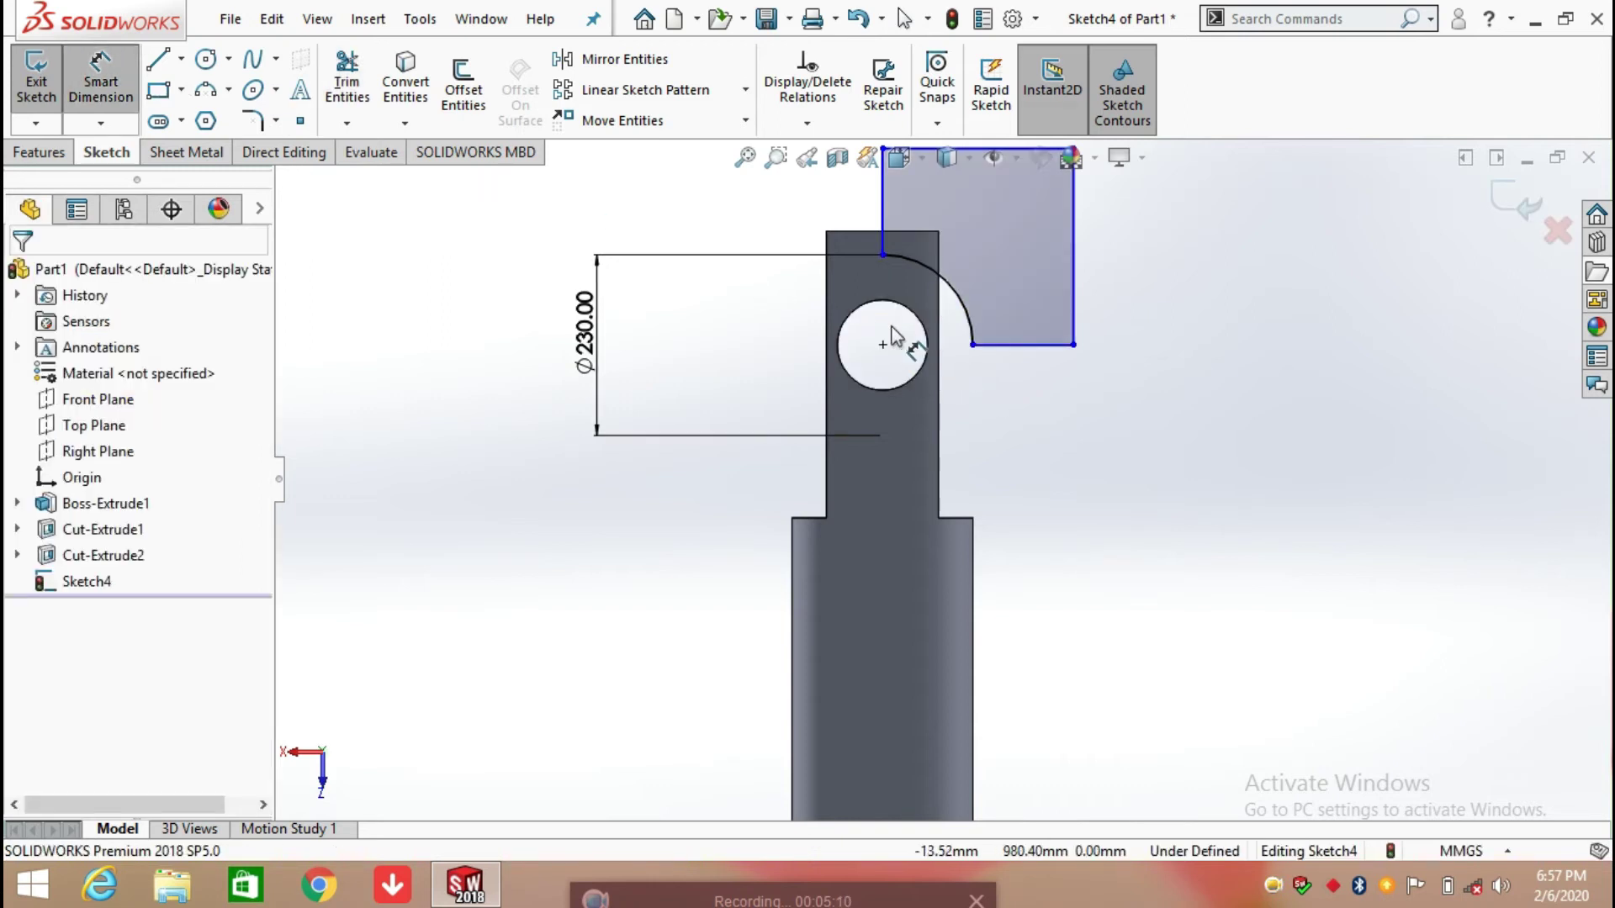
click(965, 299)
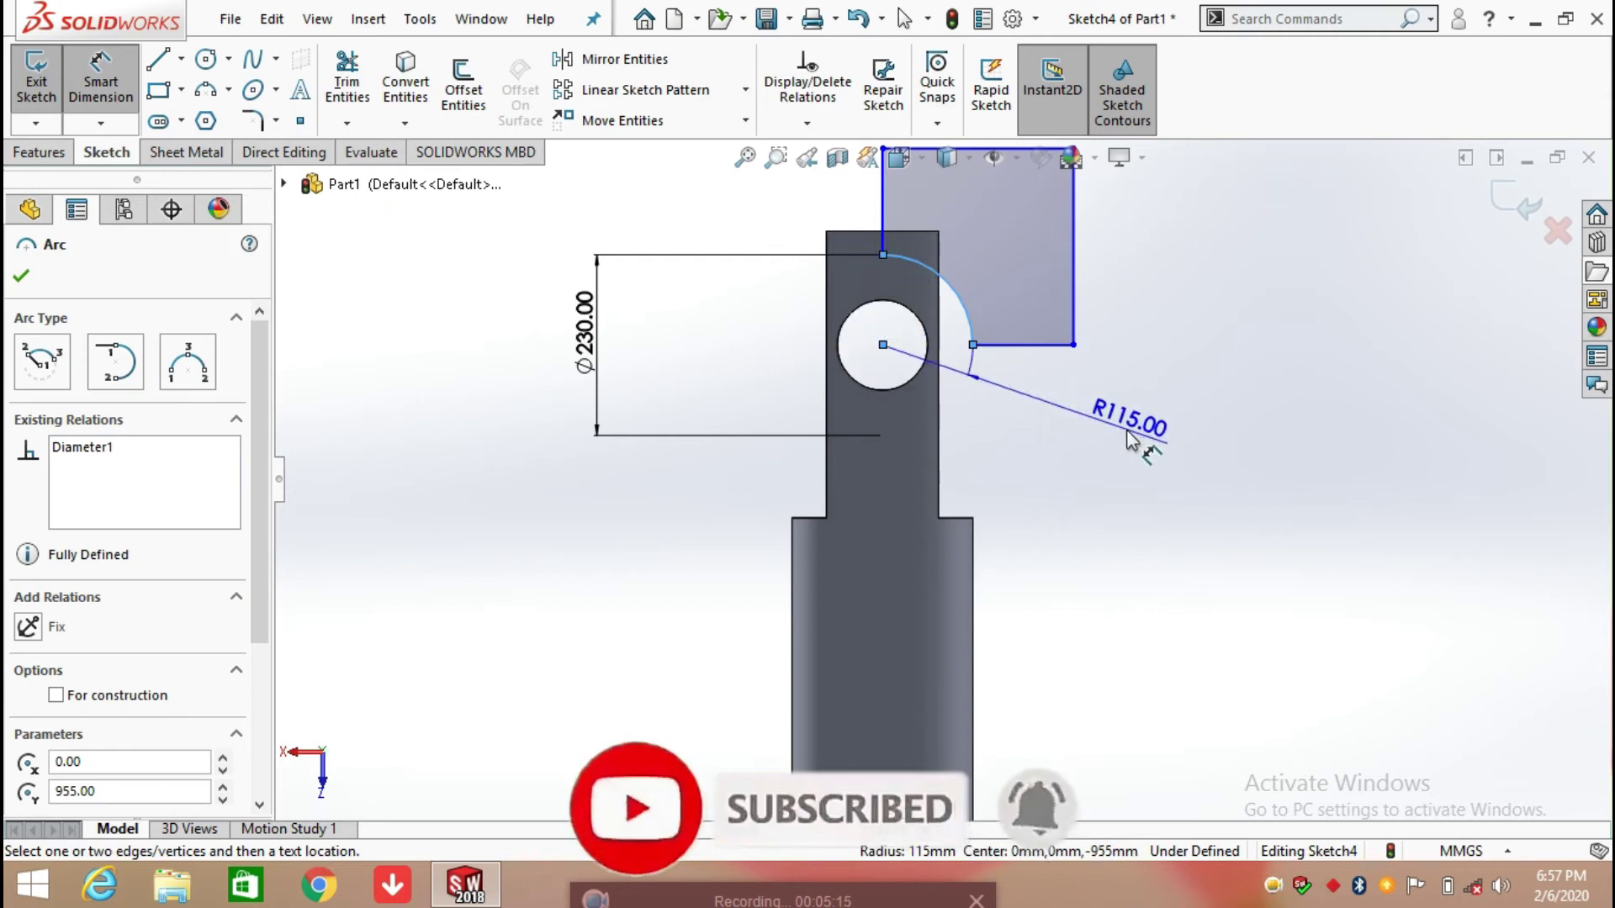
click(1129, 433)
click(942, 428)
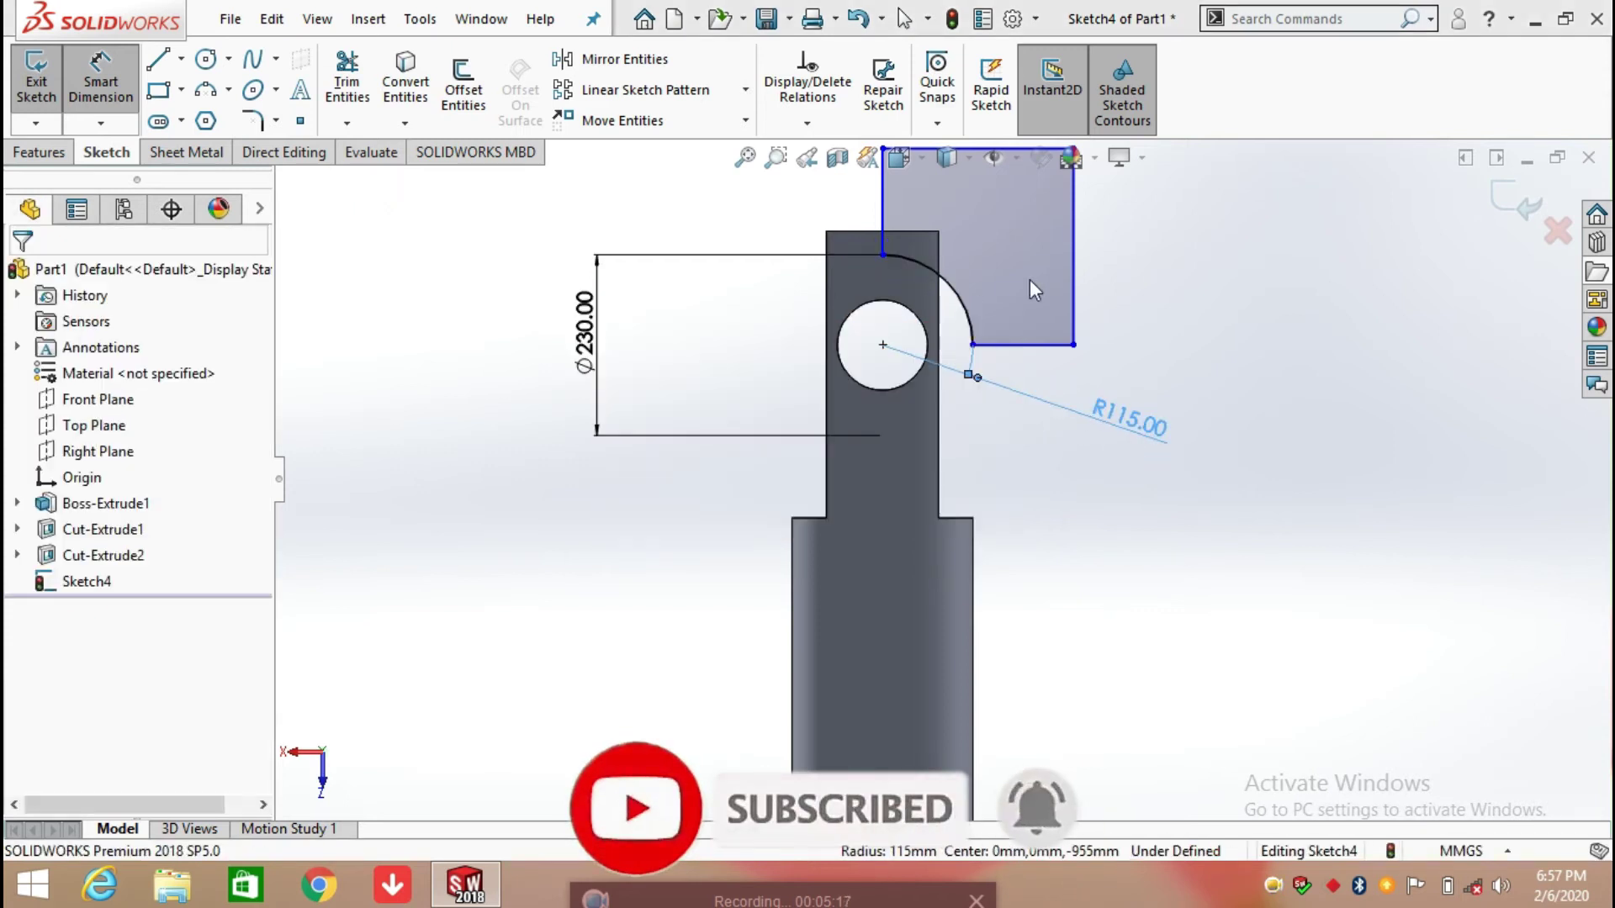
click(884, 220)
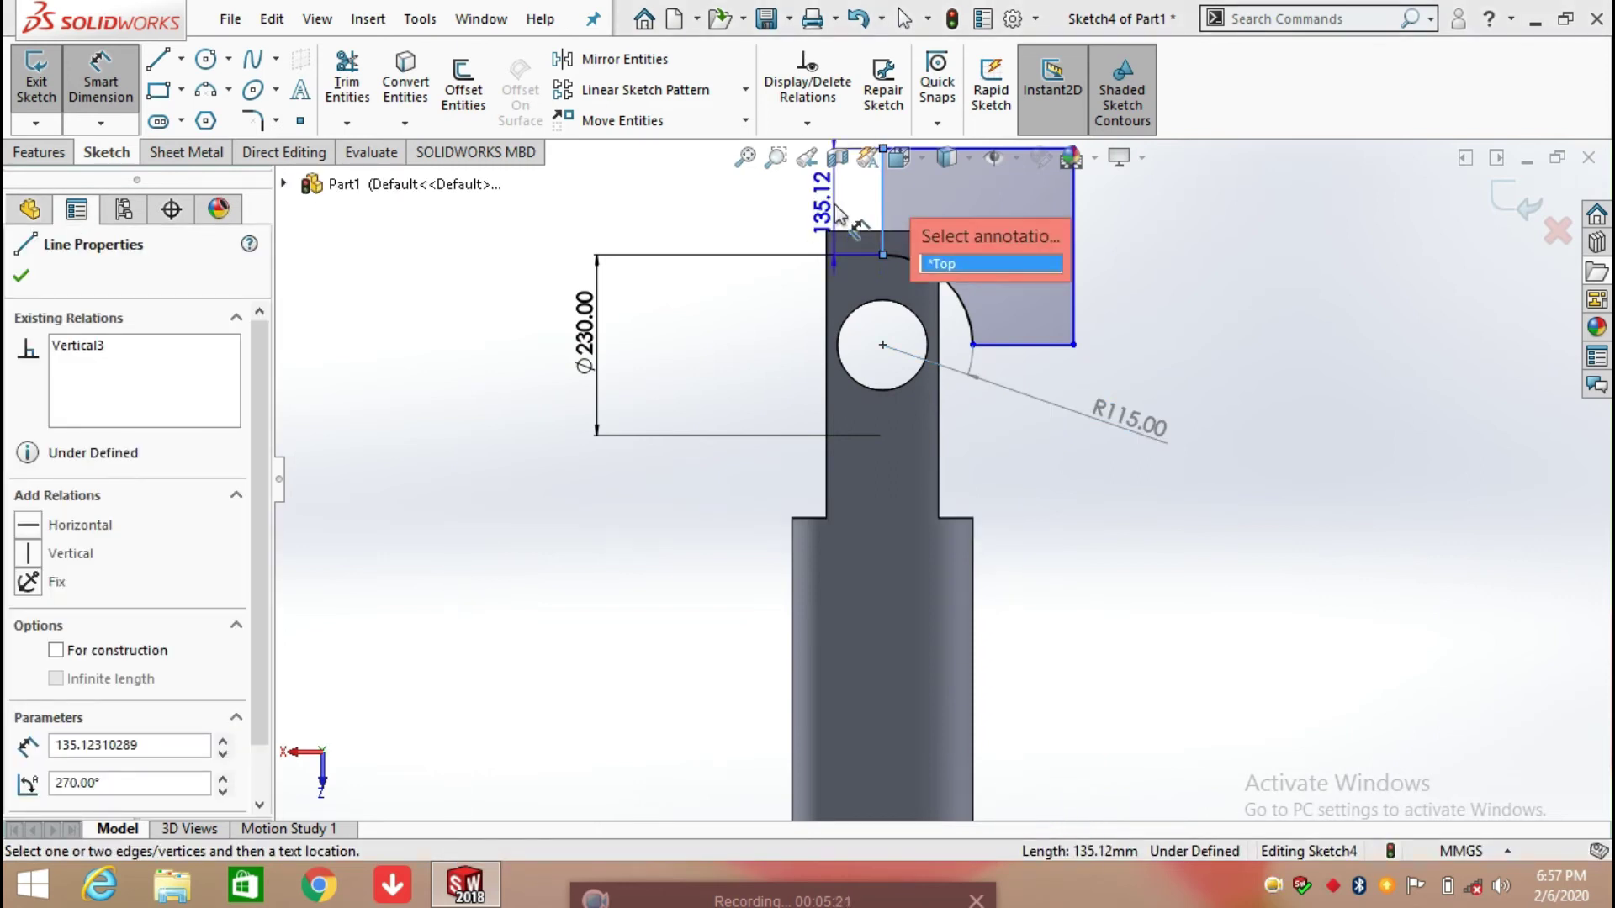
key(Escape)
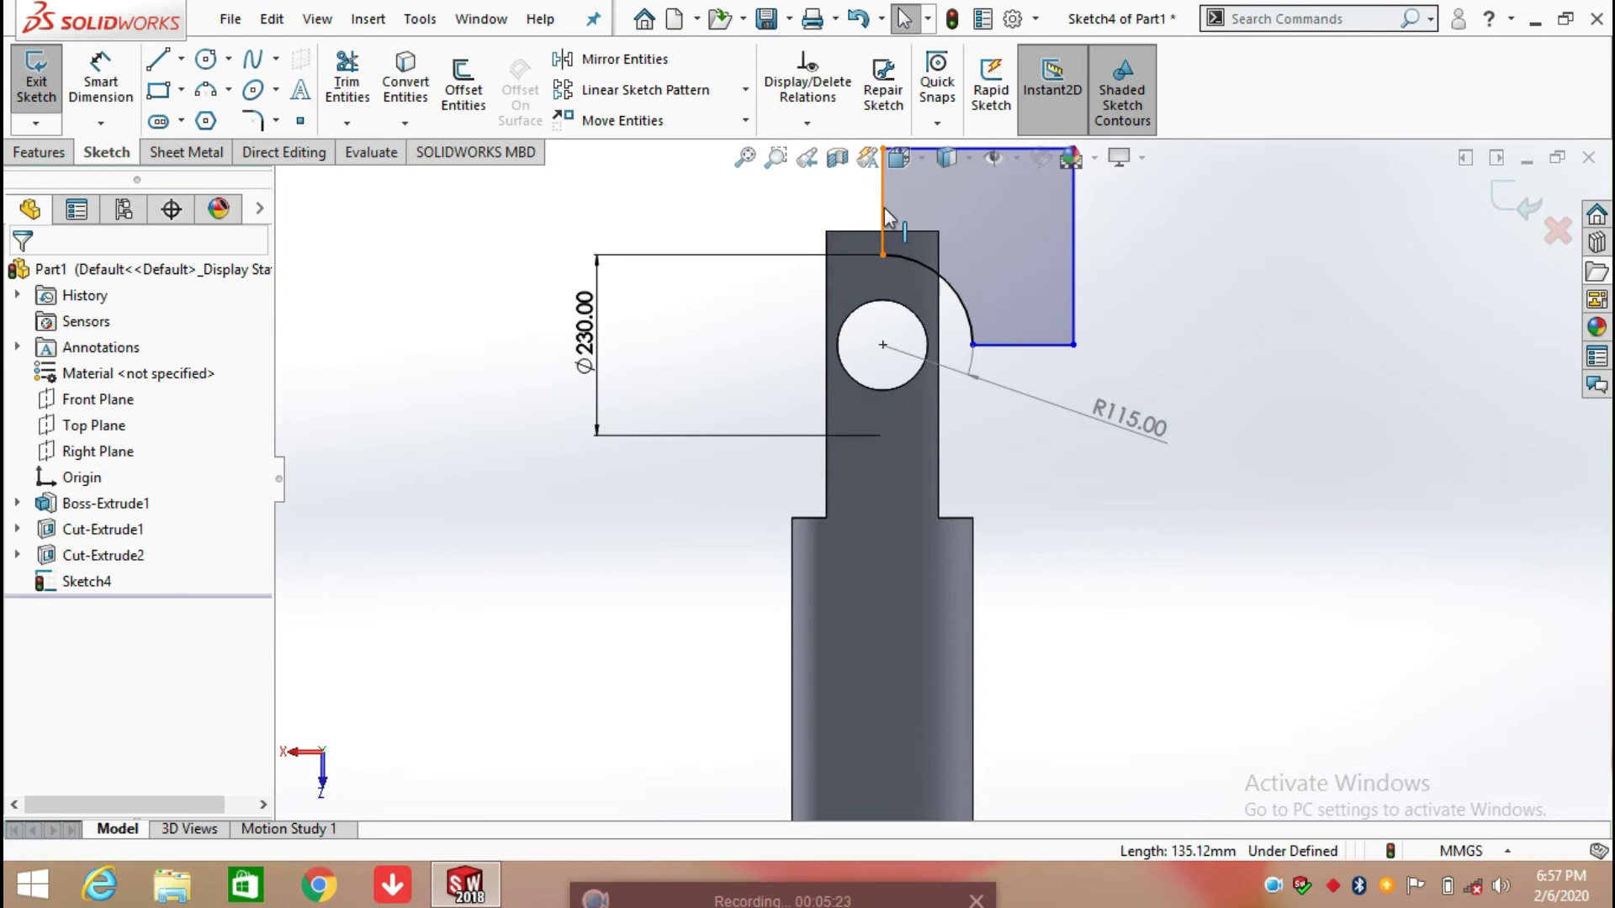
- Convert the vertical profile line above the arc into construction geometry
click(883, 217)
right_click(884, 217)
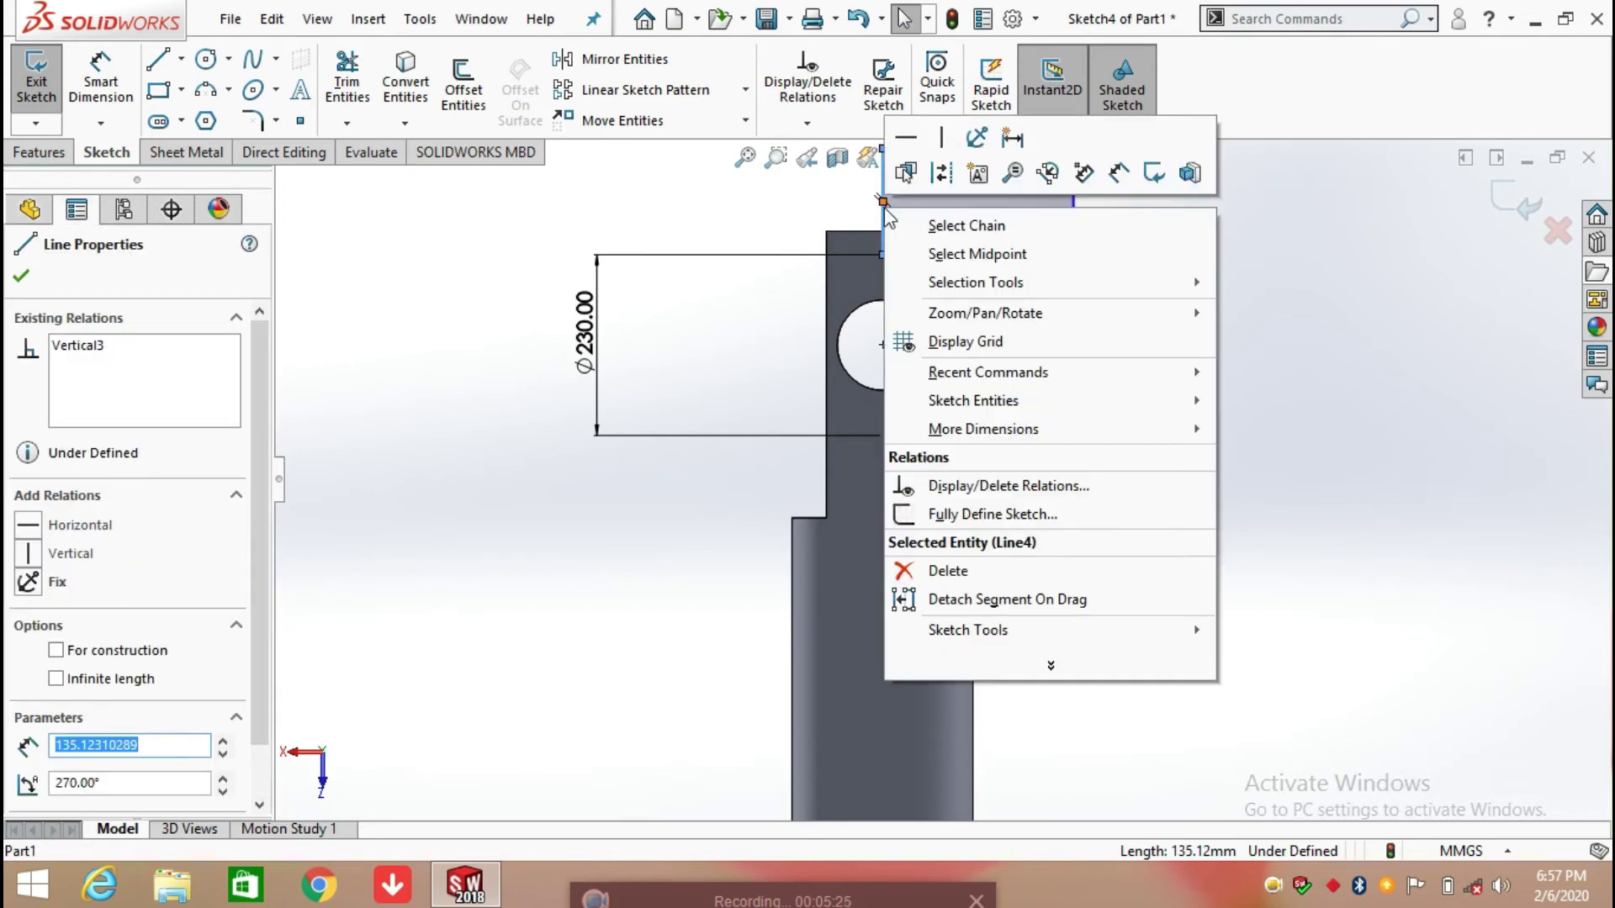
click(949, 179)
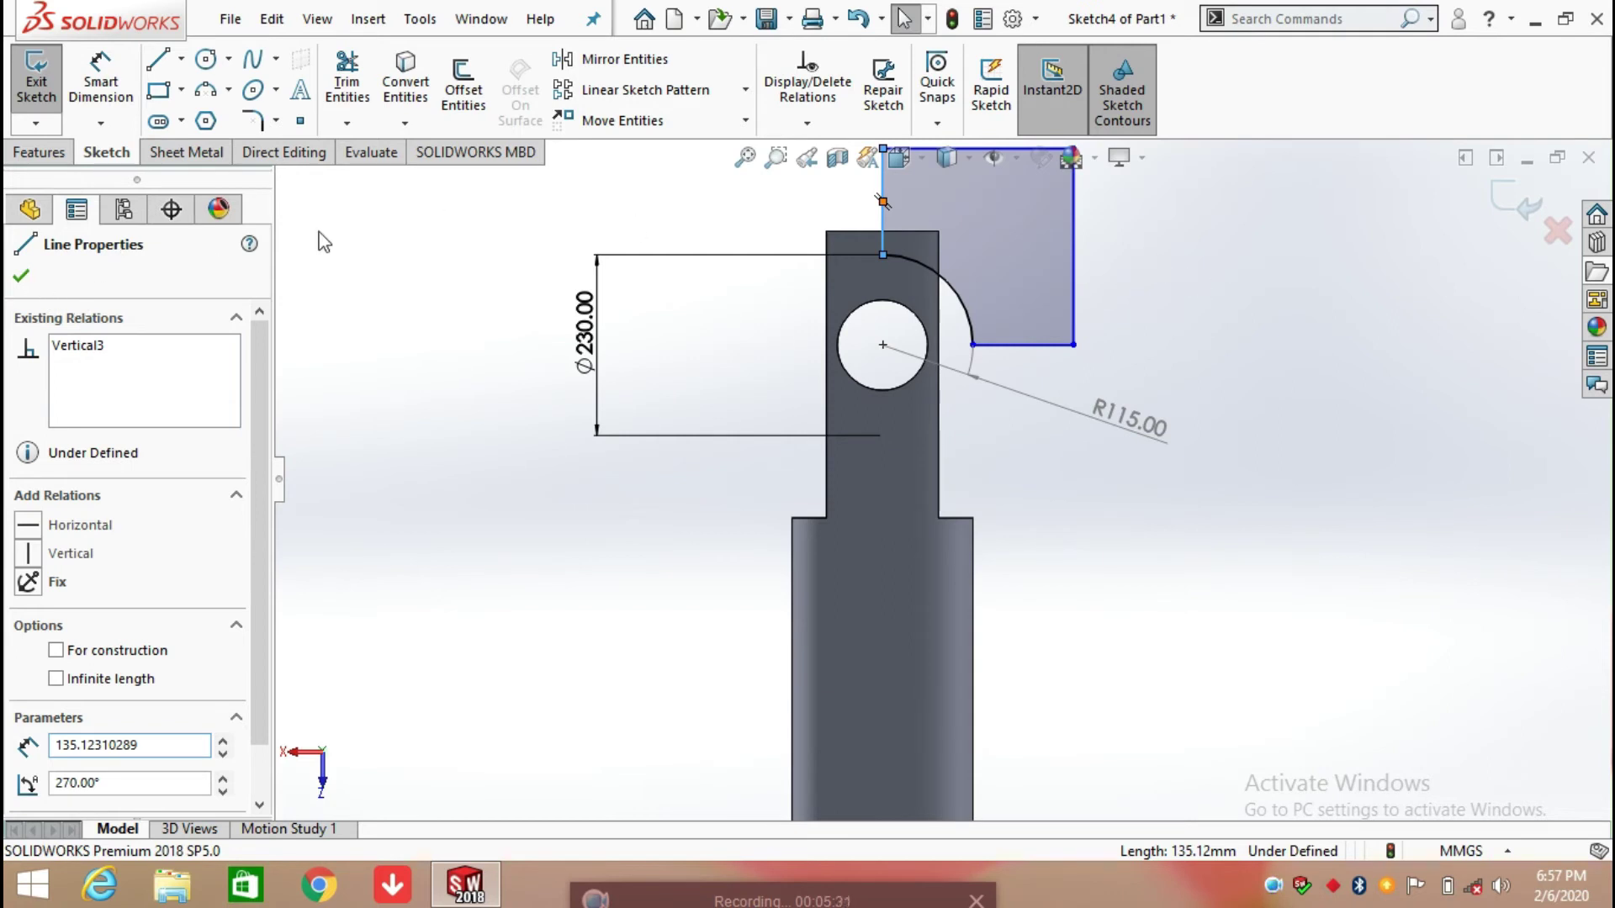
click(1178, 295)
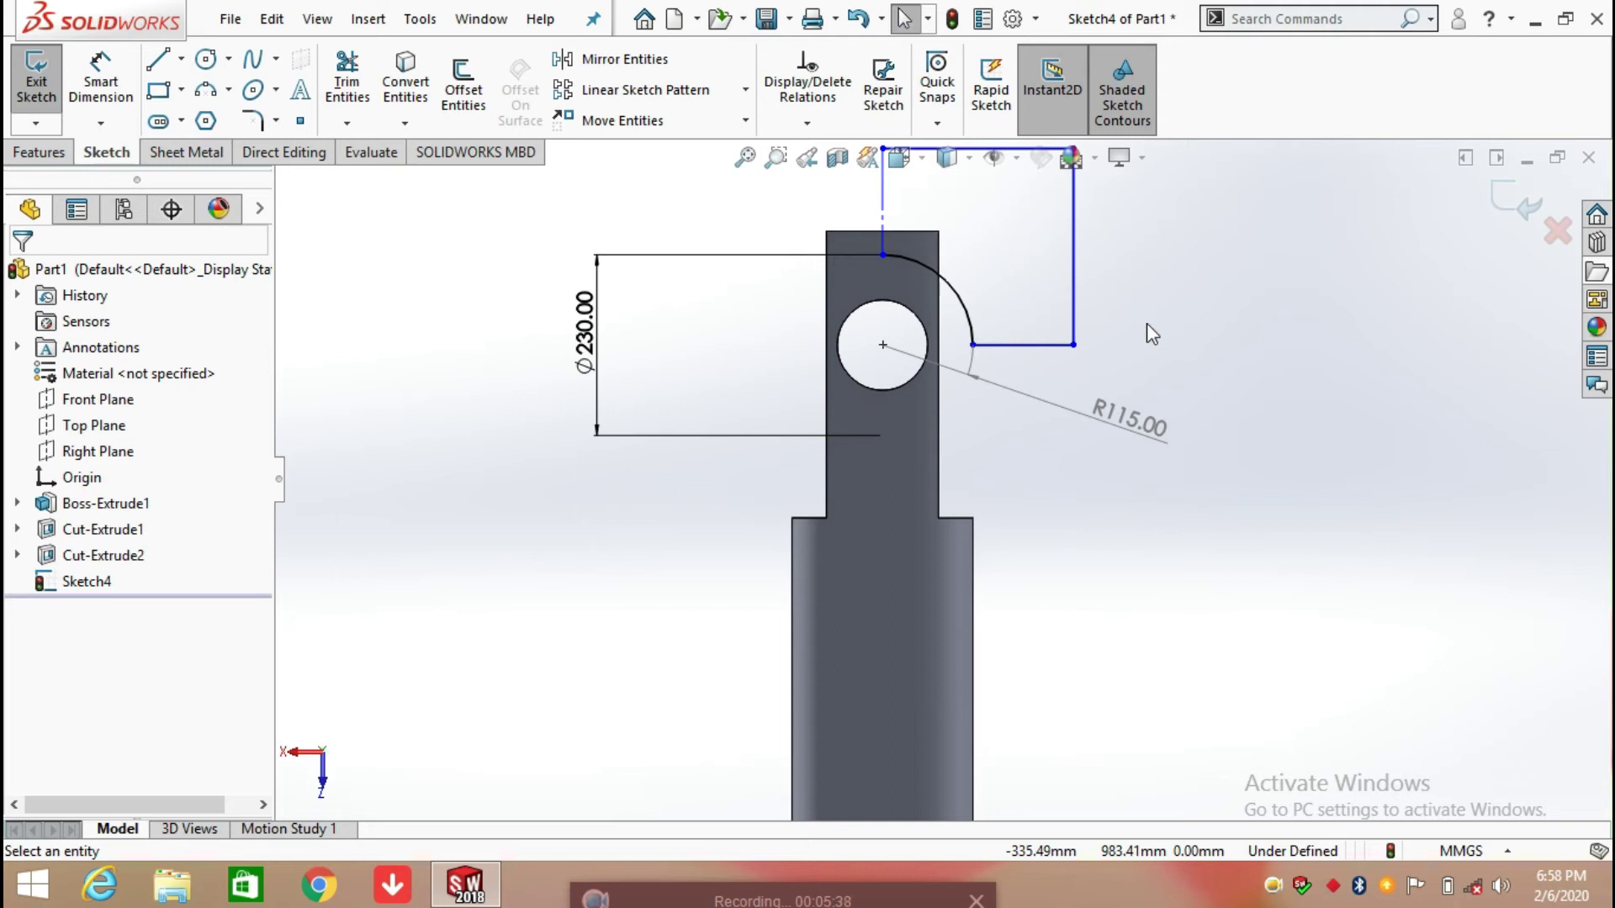
- Create a 360-degree revolved cut about the vertical construction line, letting the open profile be closed automatically
click(39, 153)
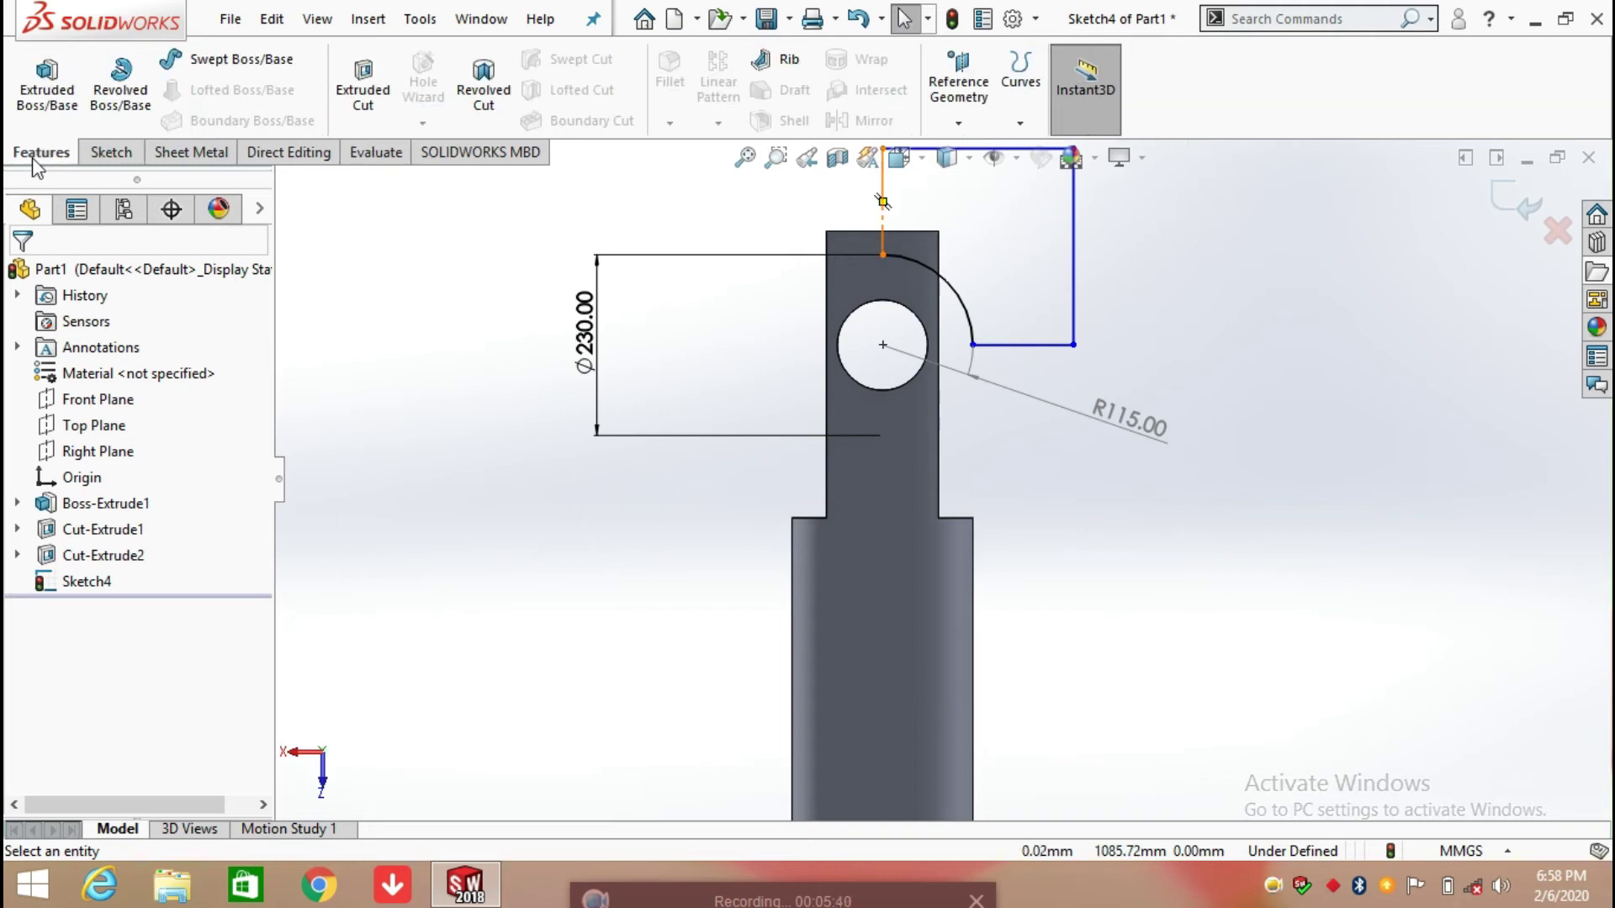
click(494, 101)
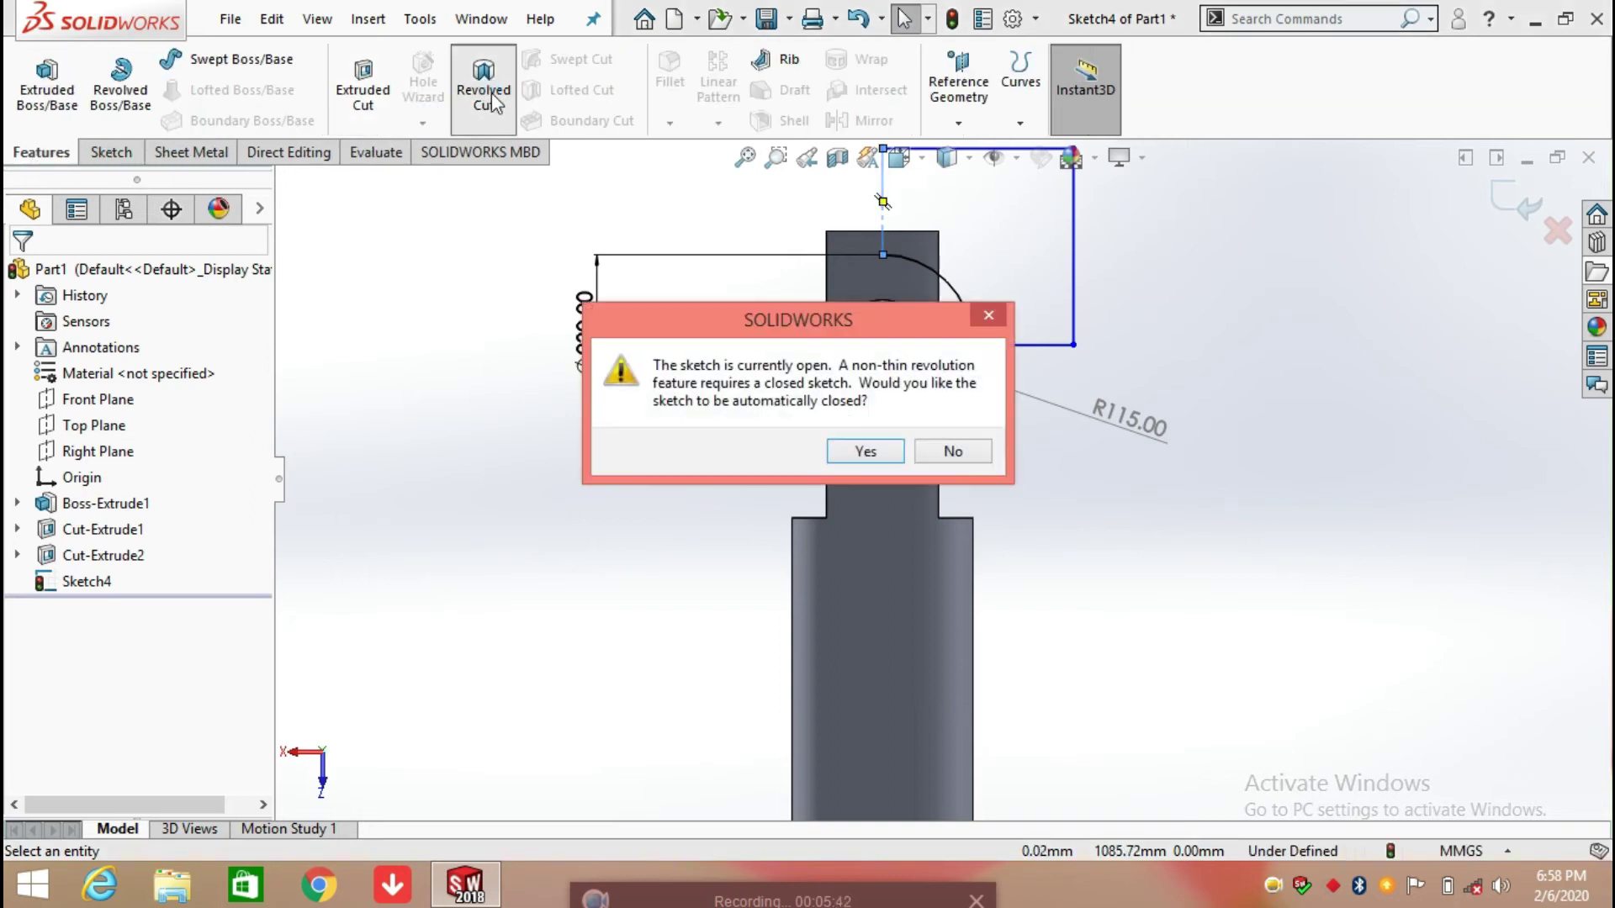
click(883, 448)
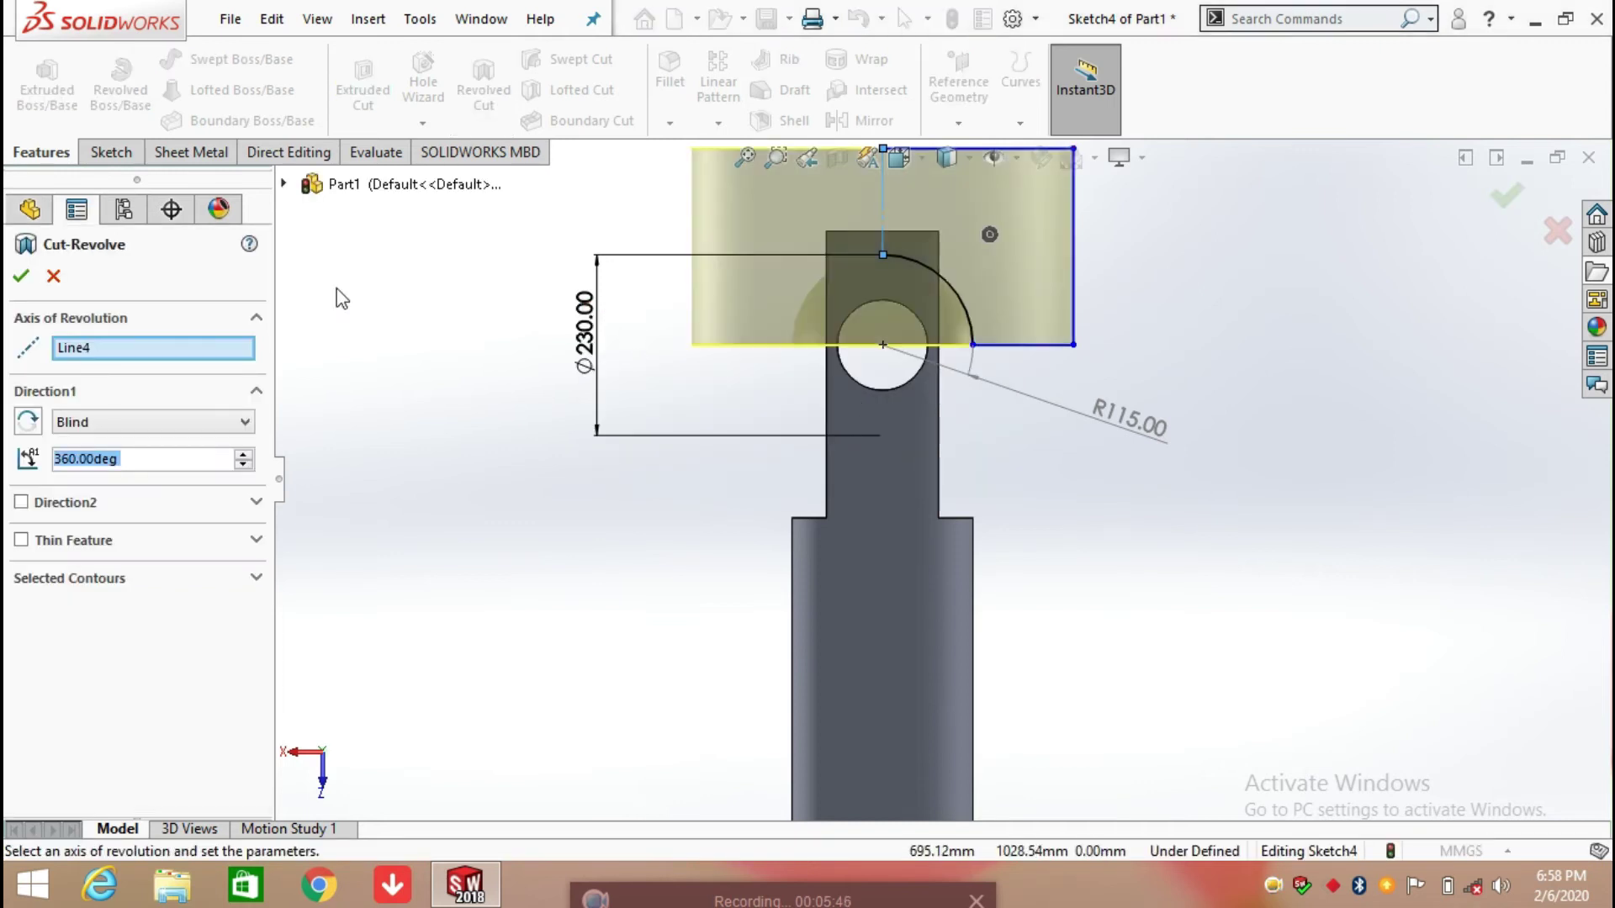
click(21, 275)
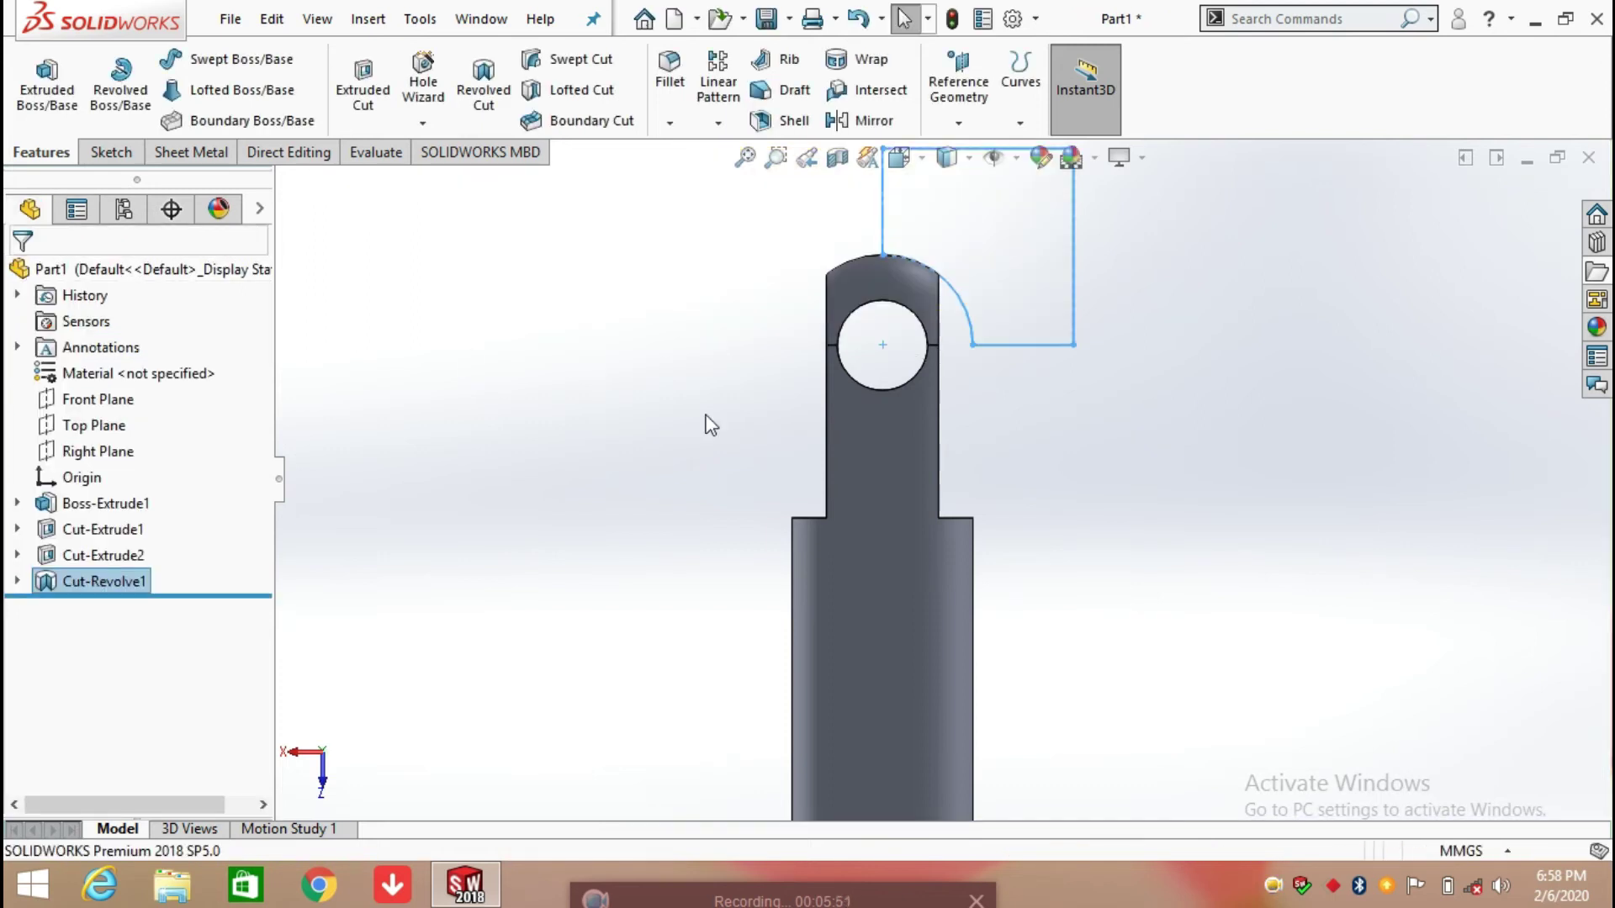
click(974, 403)
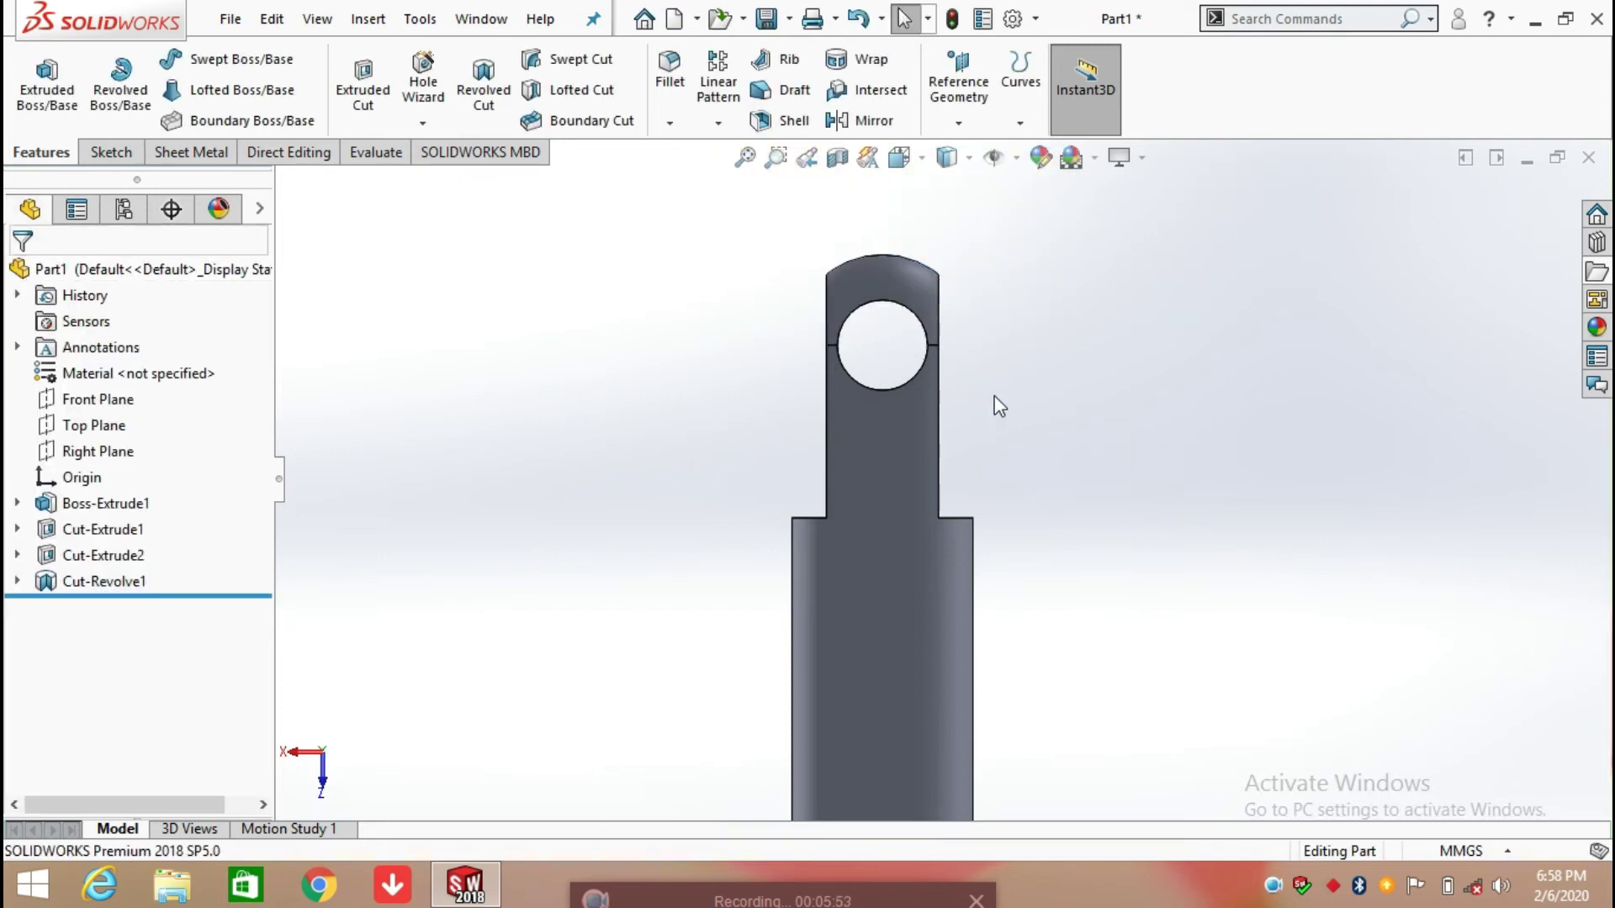
- On the flat end face opposite the rounded end, sketch a circle about 127 mm in diameter centered on the origin
middle_drag(1033, 387, 946, 442)
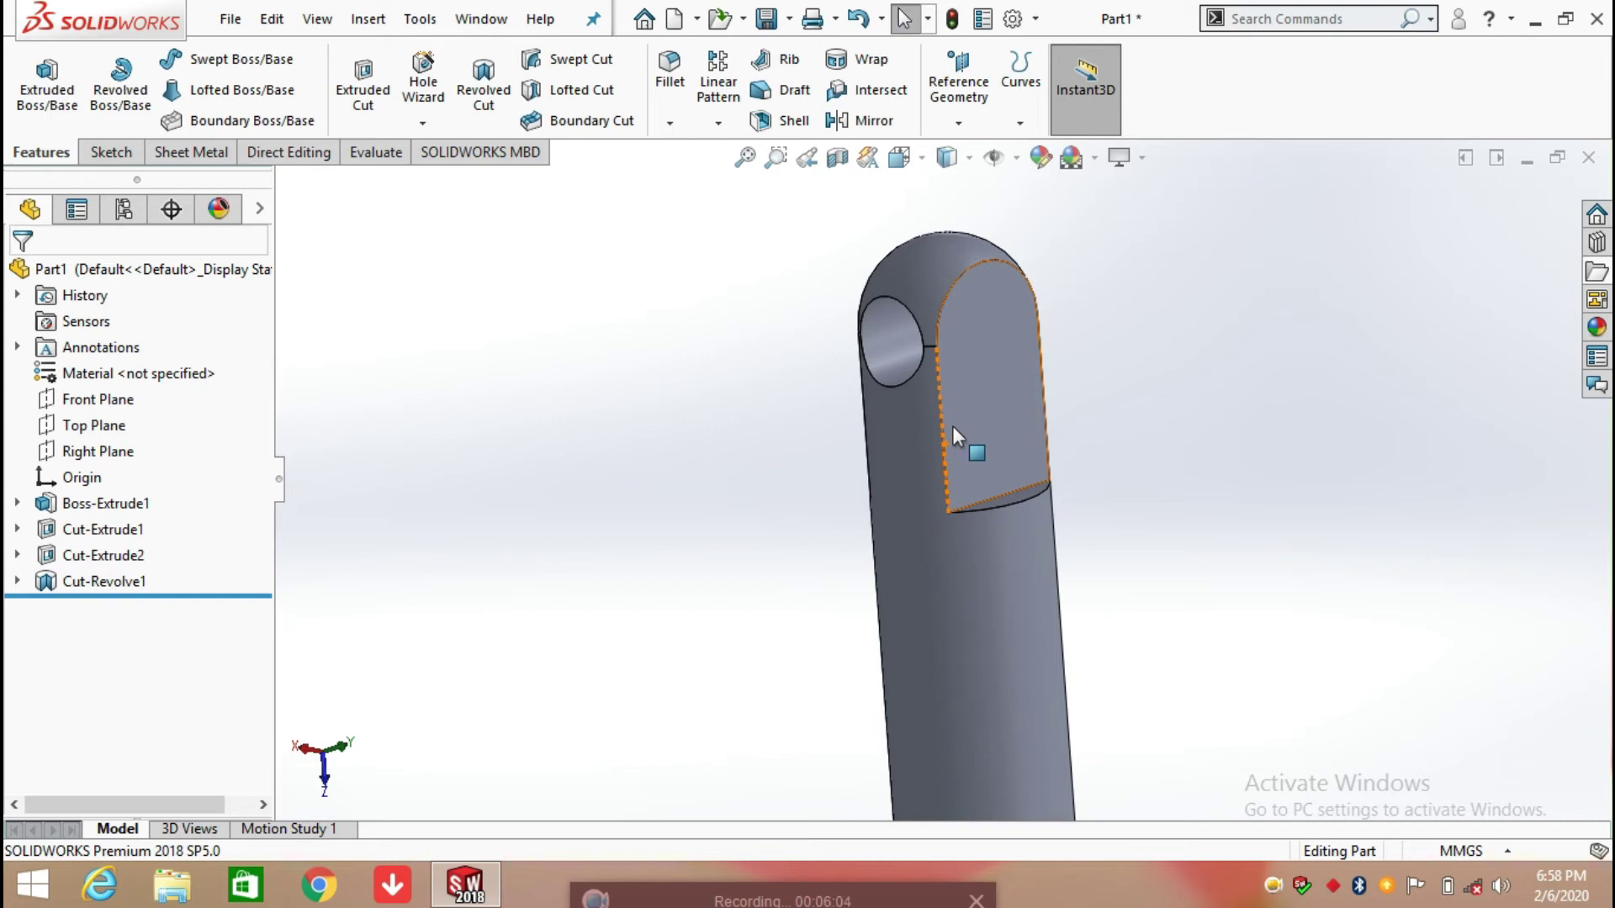
scroll(992, 504, up, 8)
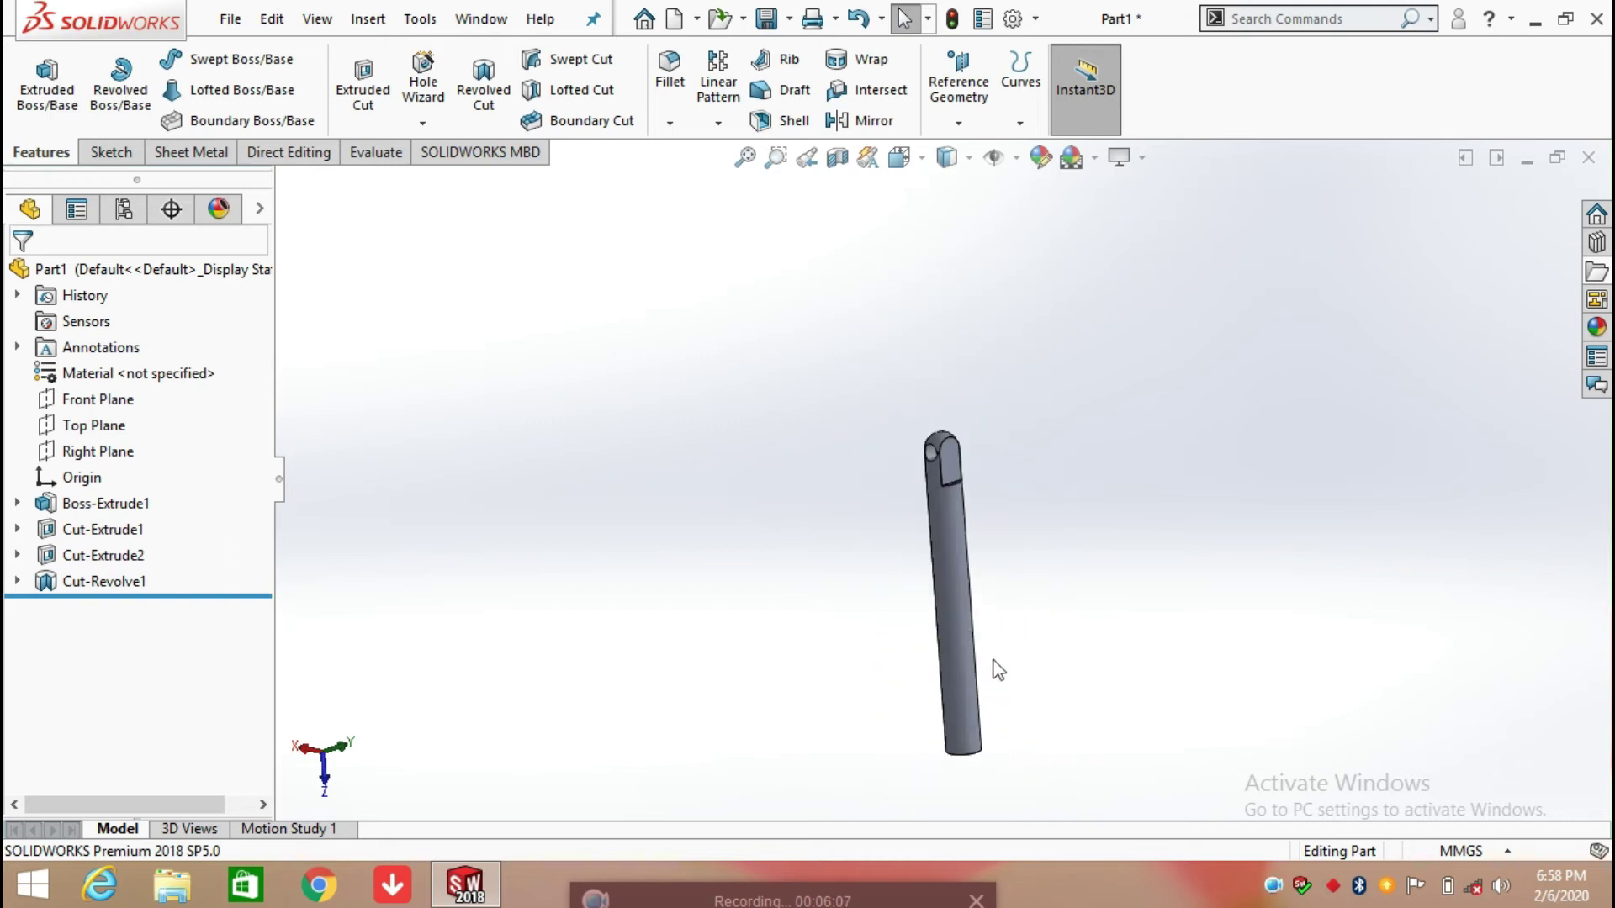
middle_drag(995, 666, 952, 538)
scroll(976, 606, down, 4)
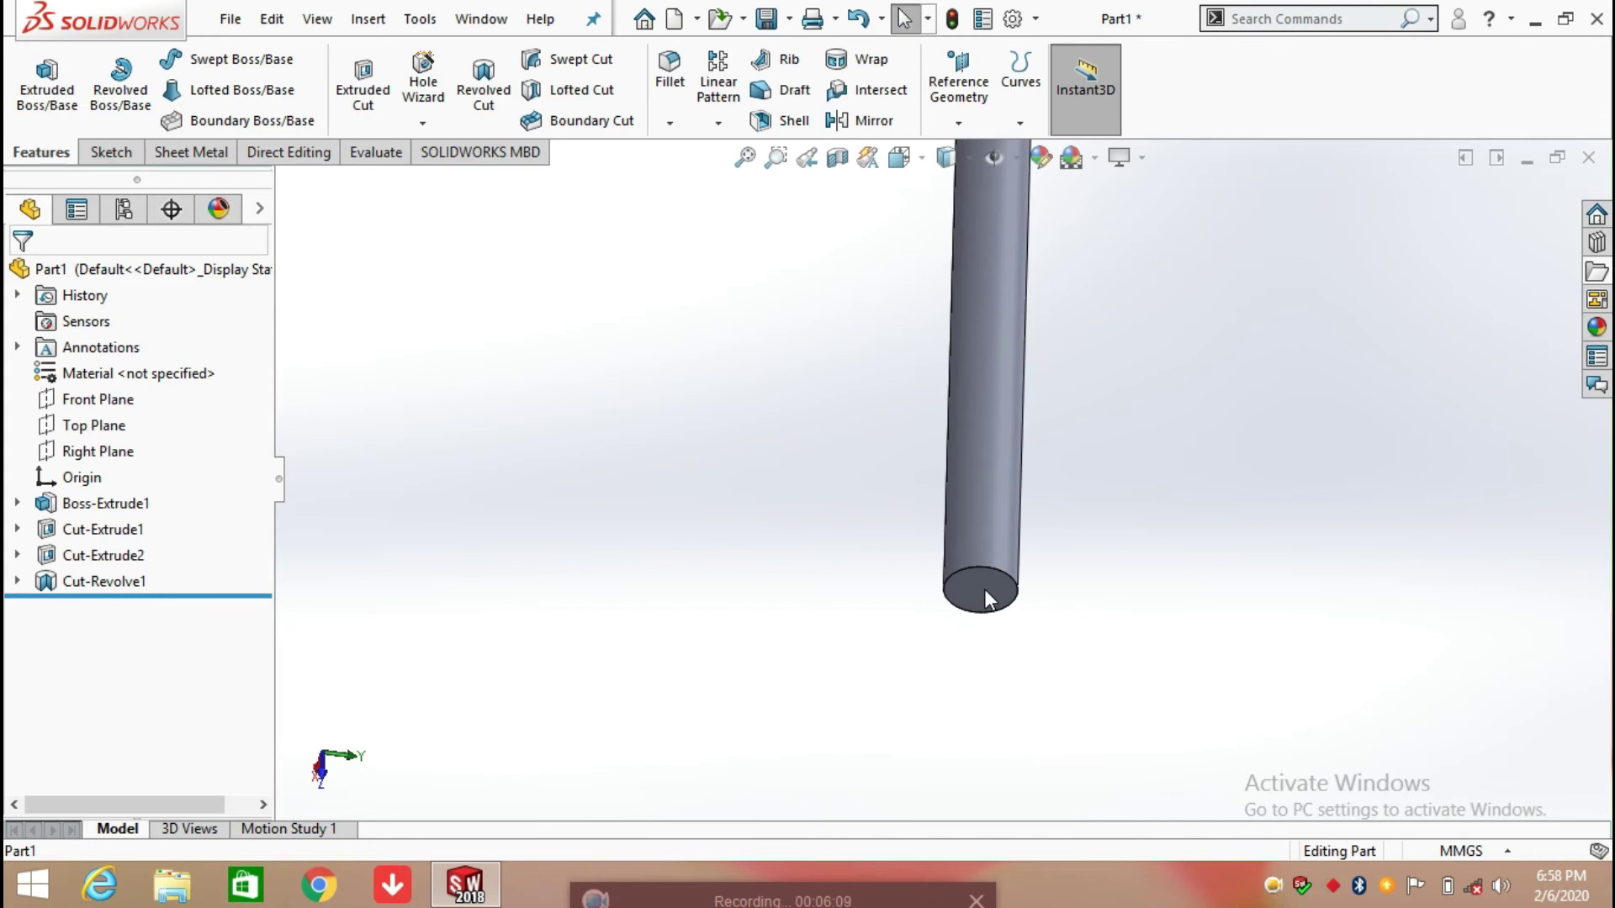
click(1005, 593)
click(1193, 522)
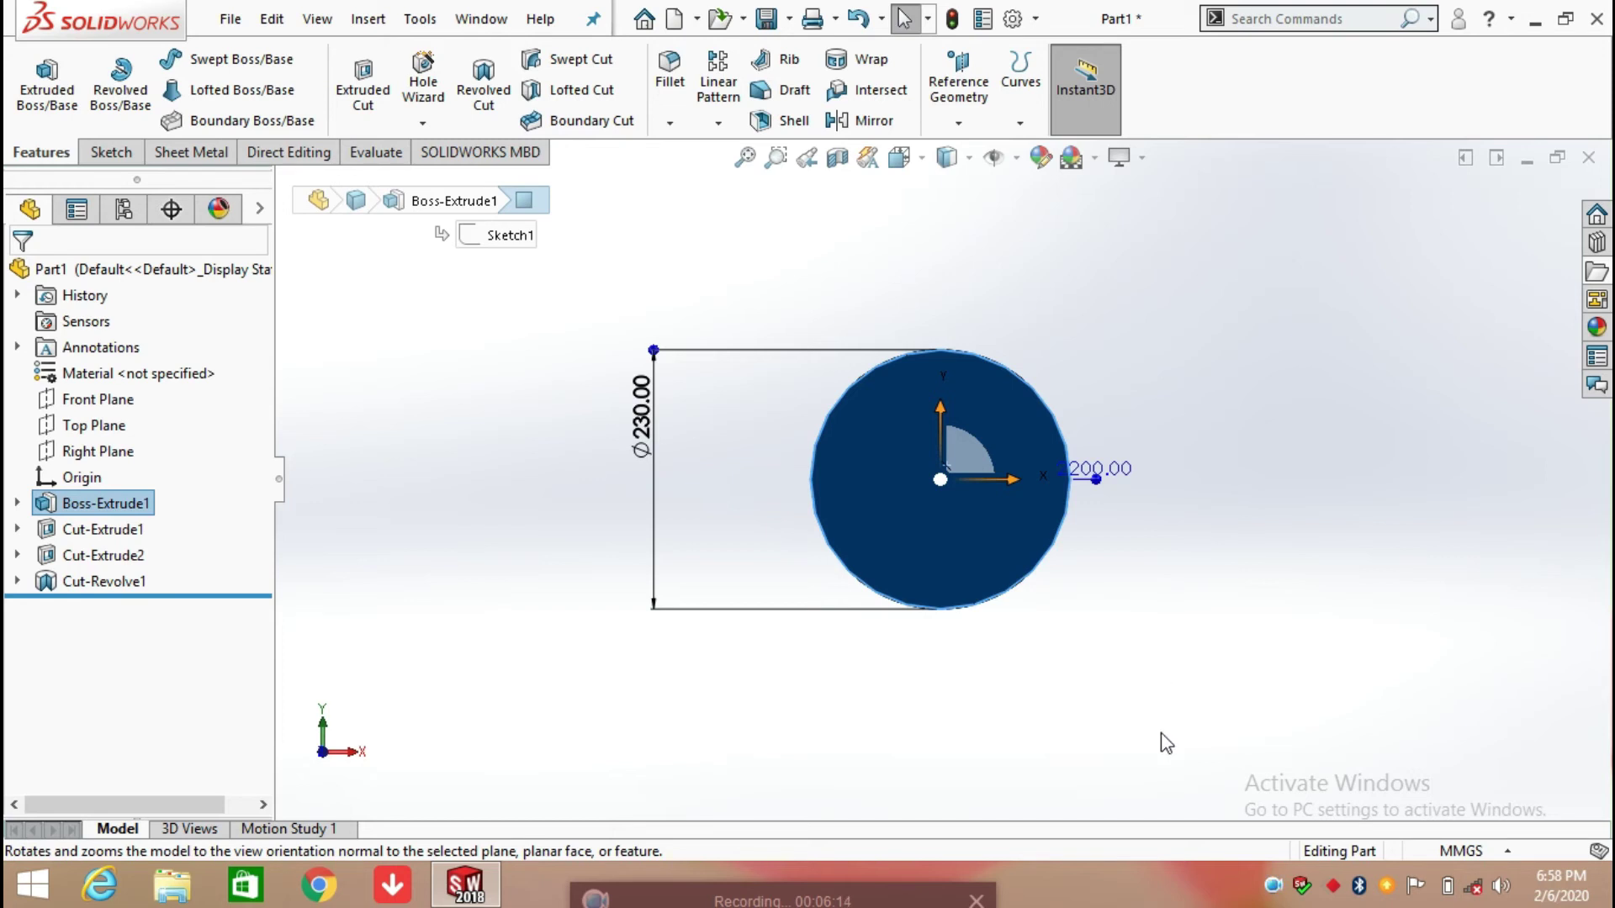
click(112, 154)
click(206, 59)
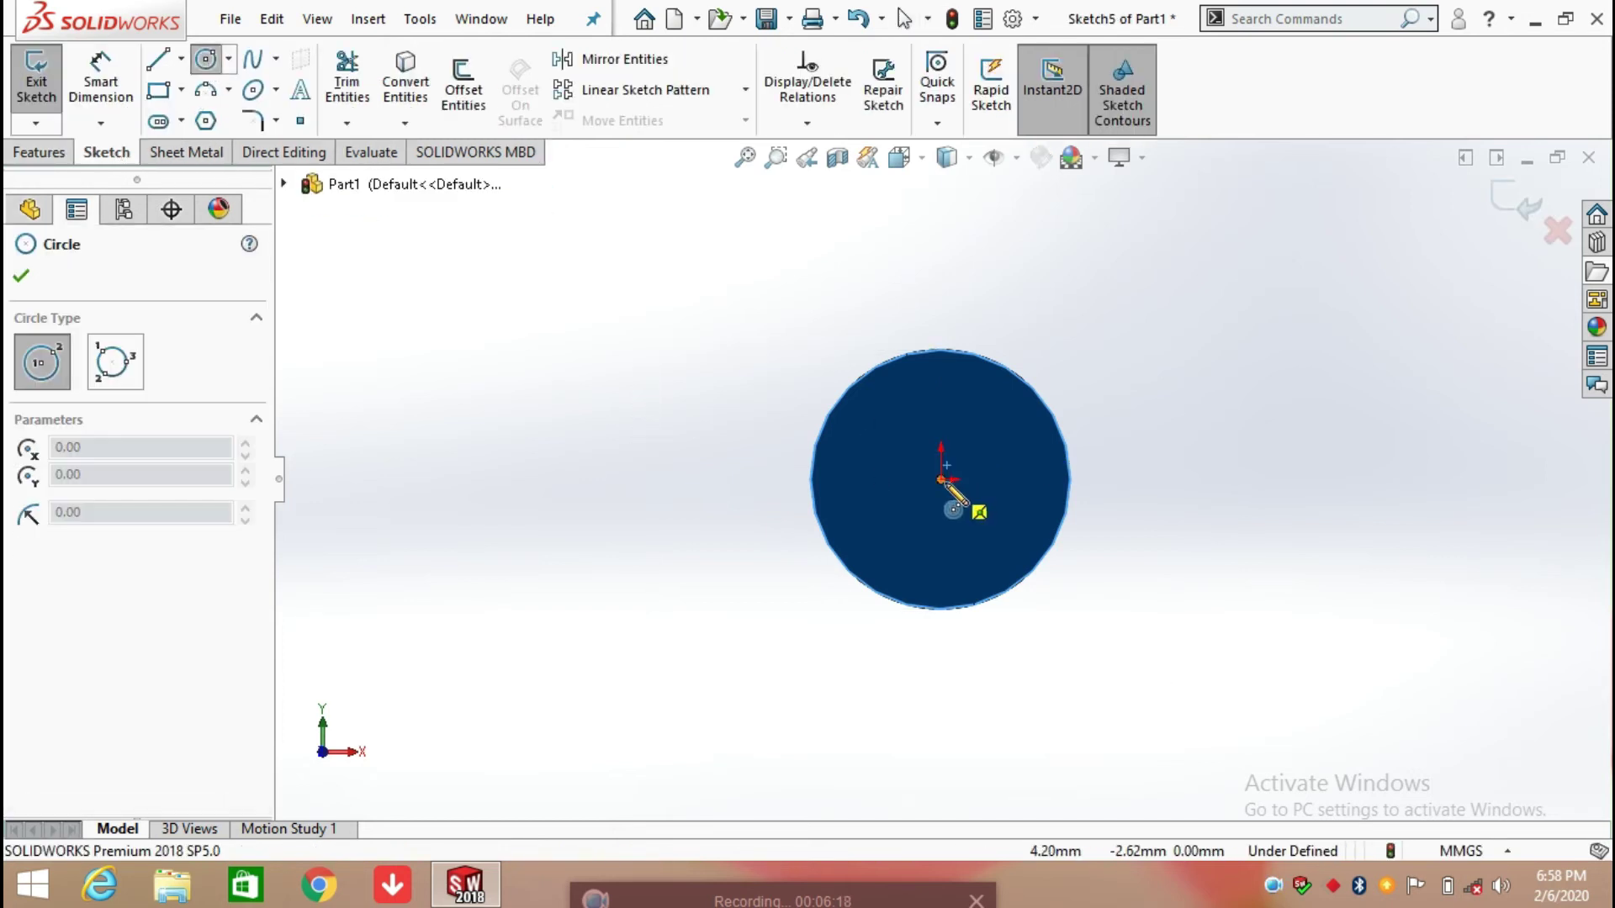
click(941, 479)
click(984, 423)
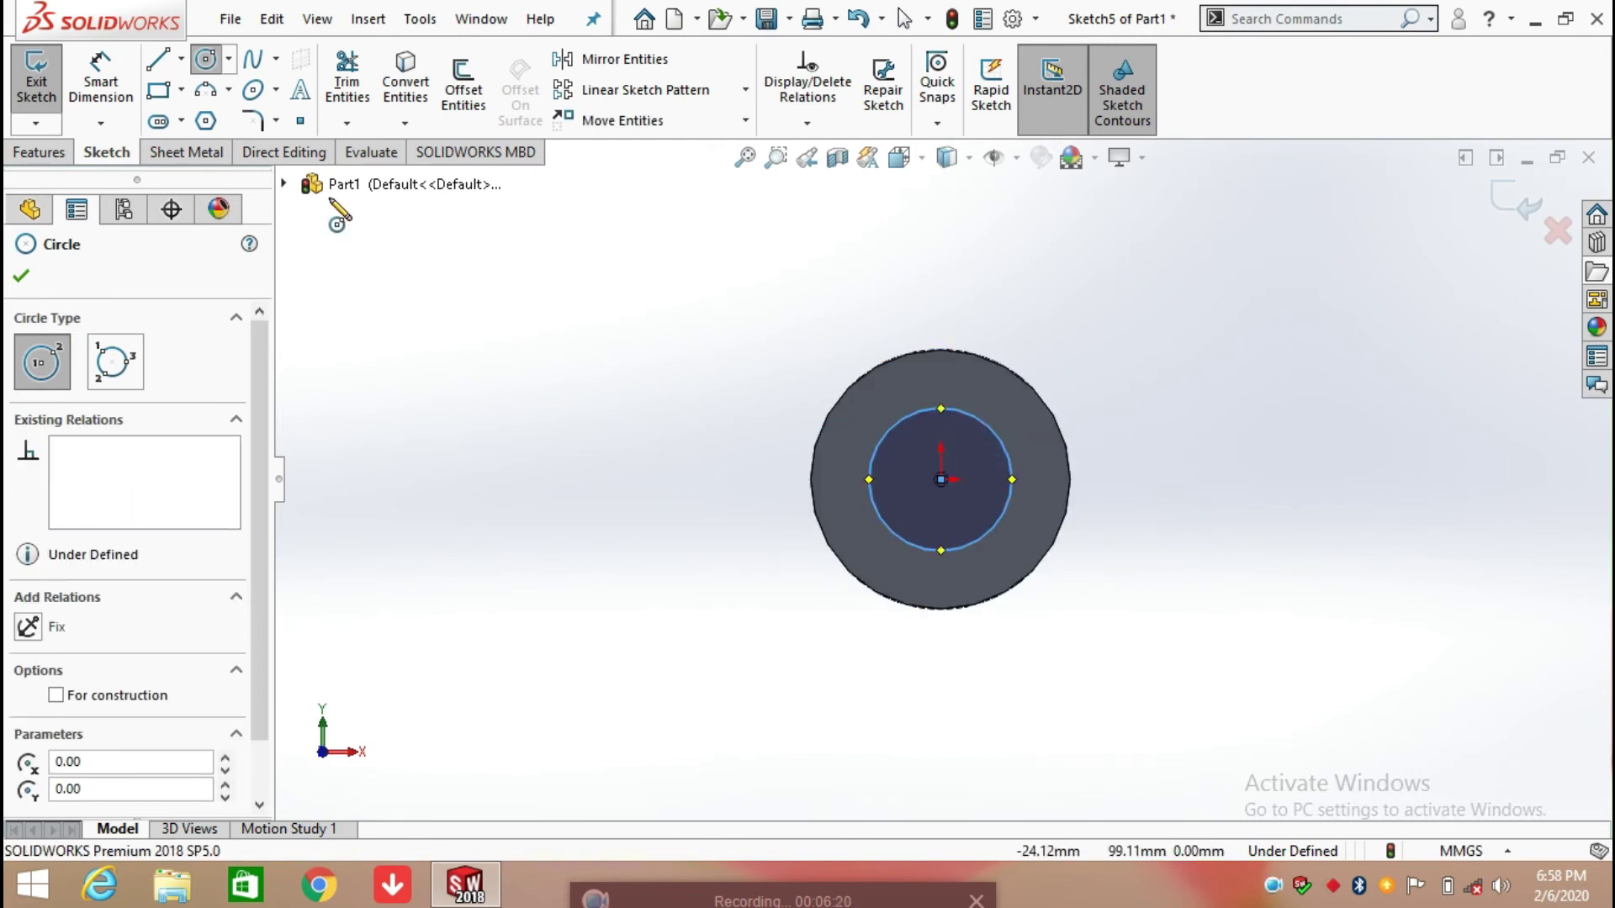
- Dimension the end-face circle's diameter as 122 mm
click(103, 80)
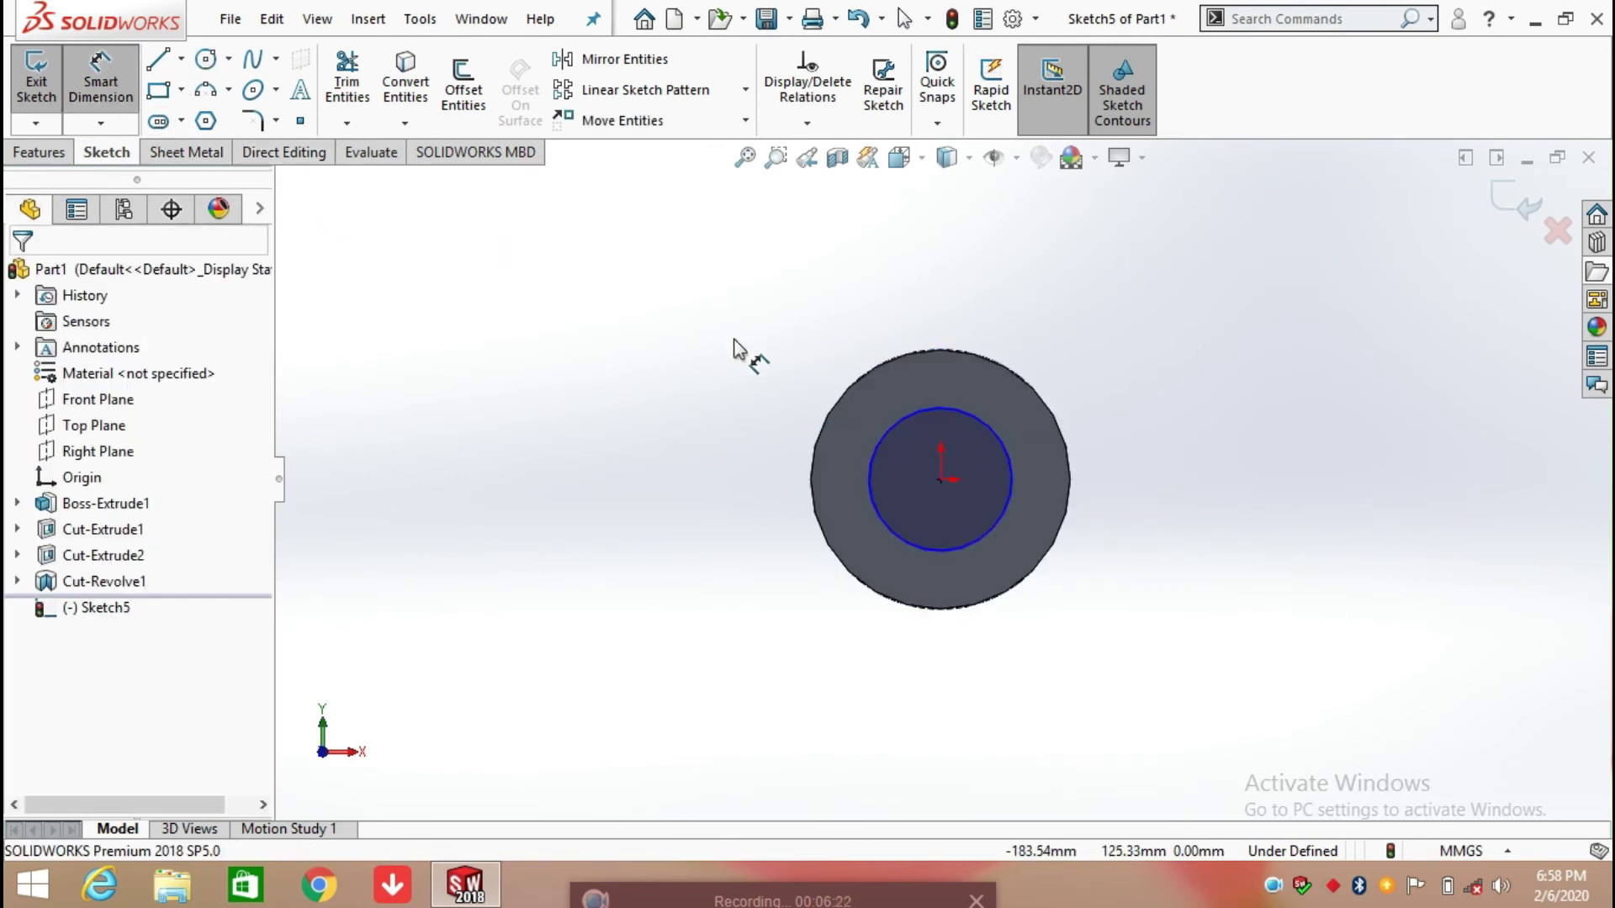
click(922, 408)
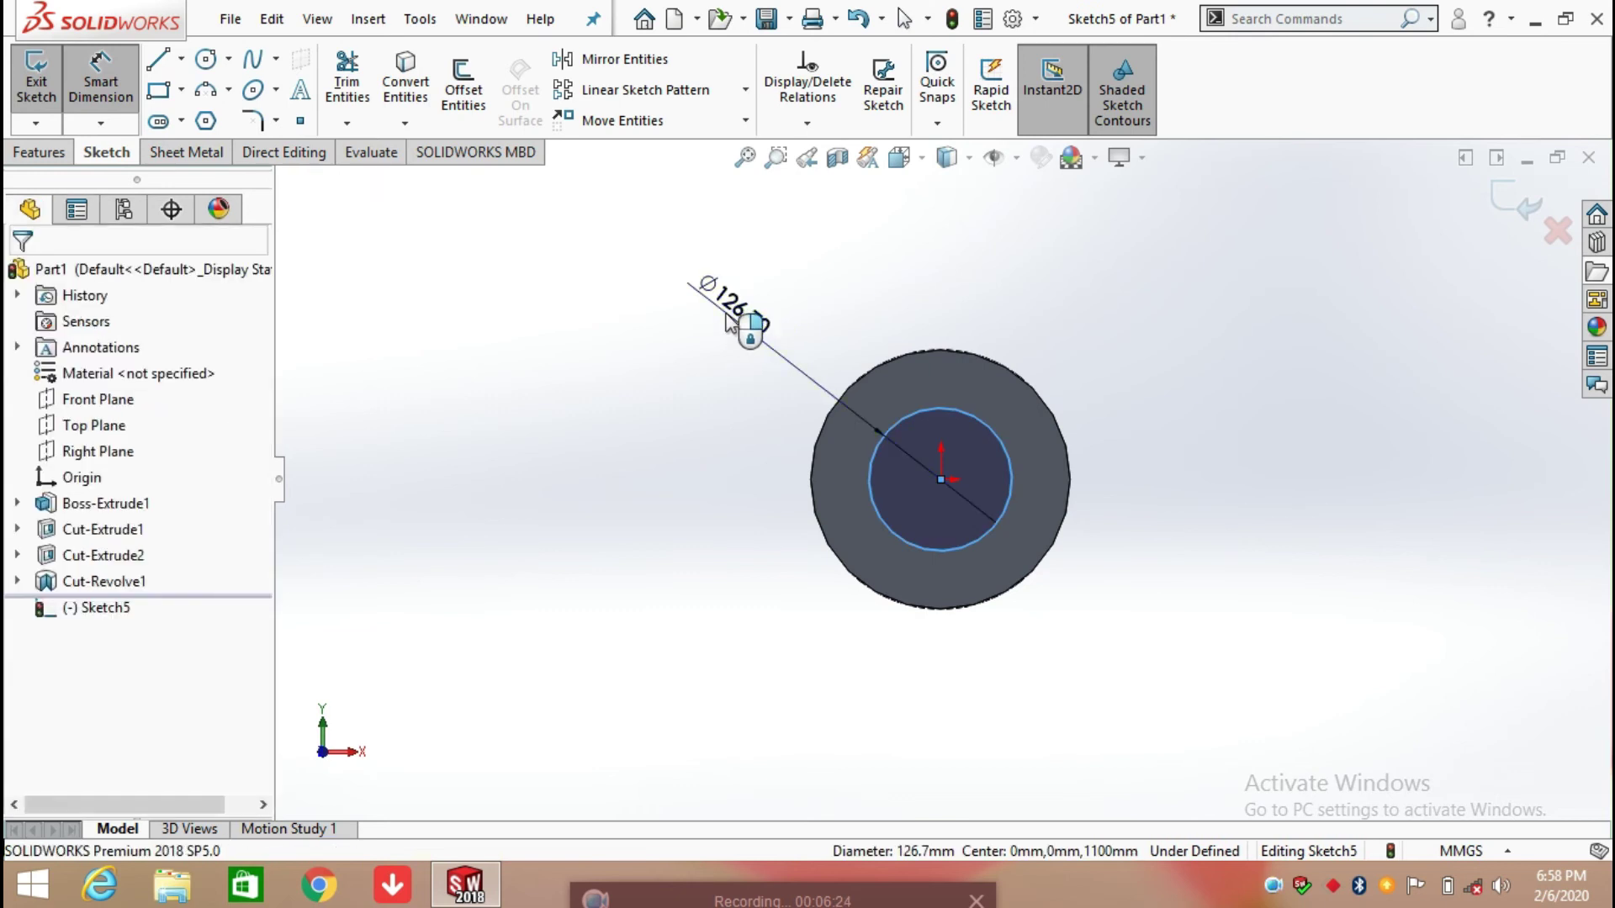
click(728, 322)
text(50)
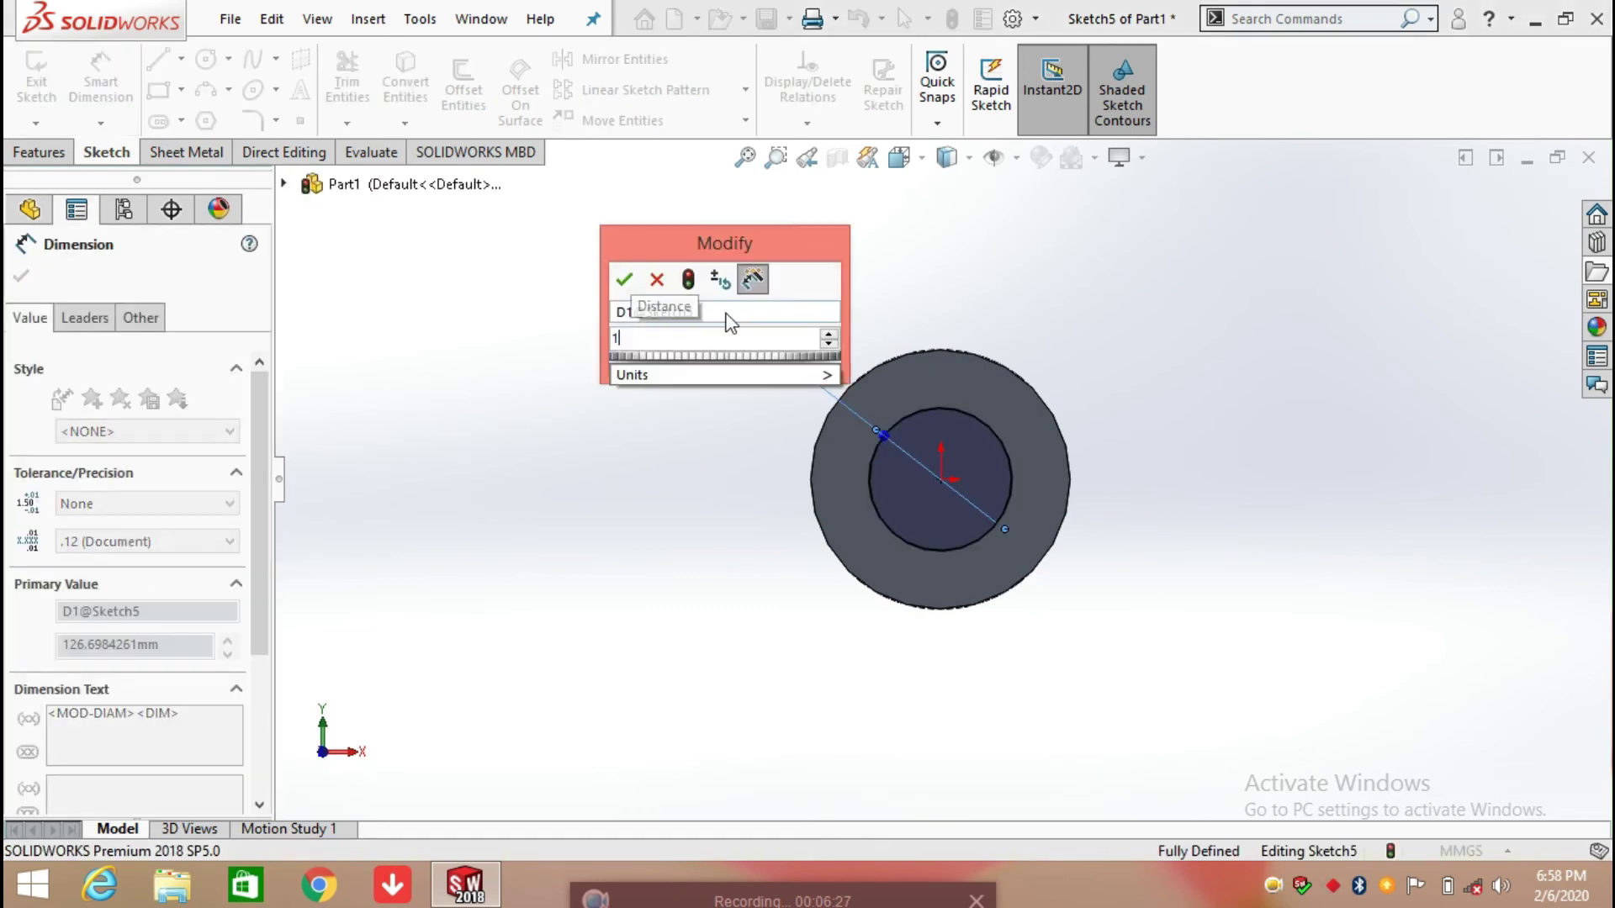
key(Return)
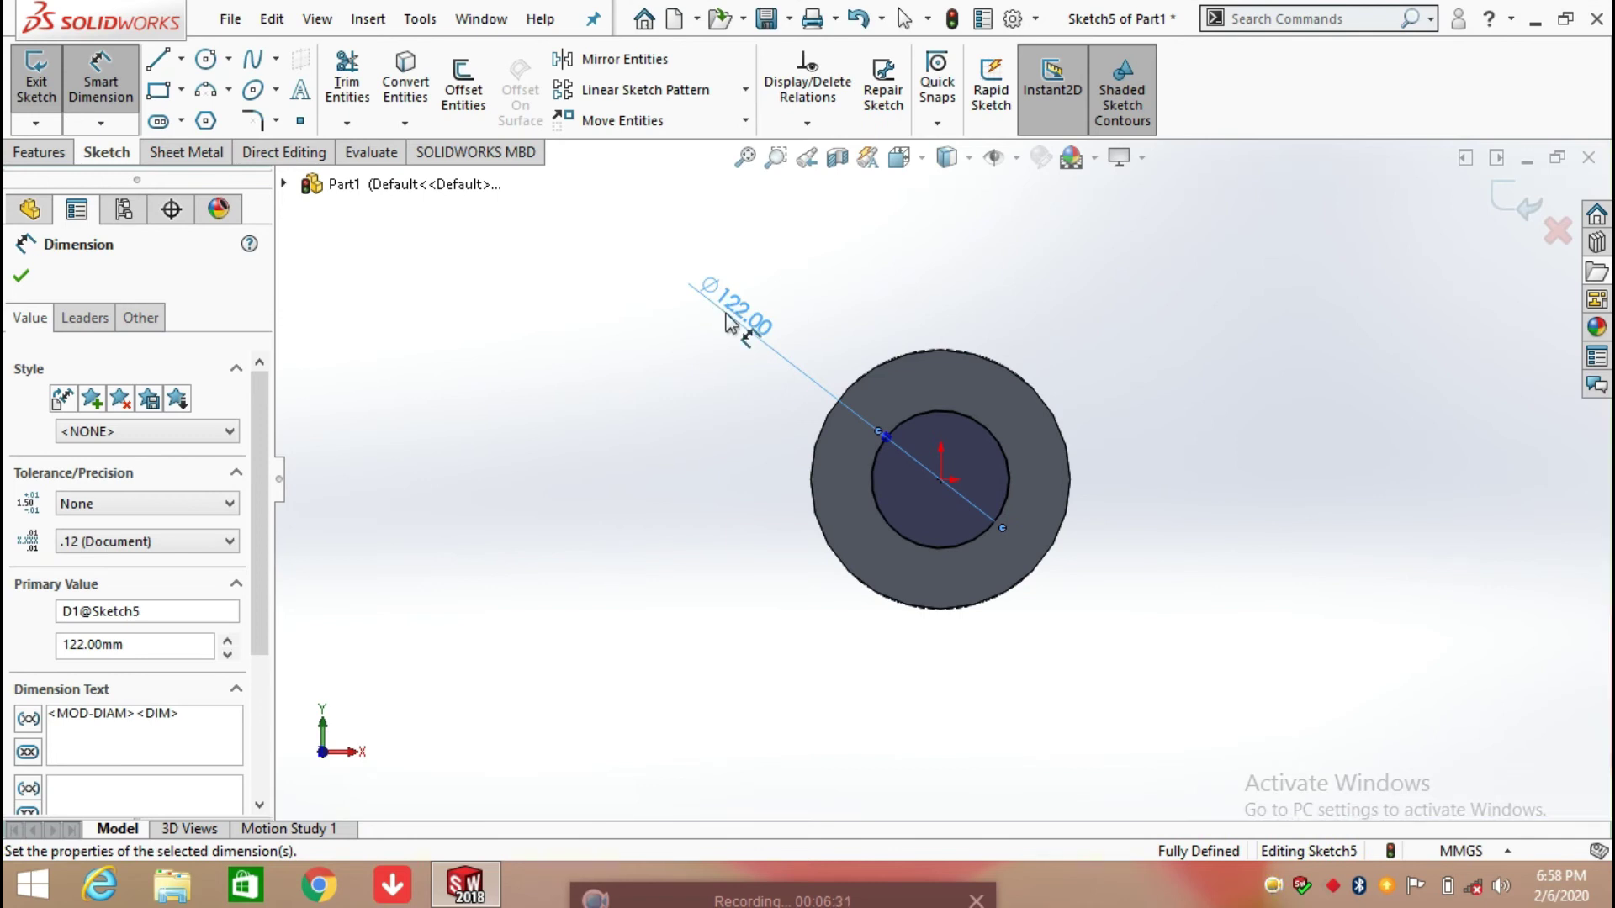
click(21, 276)
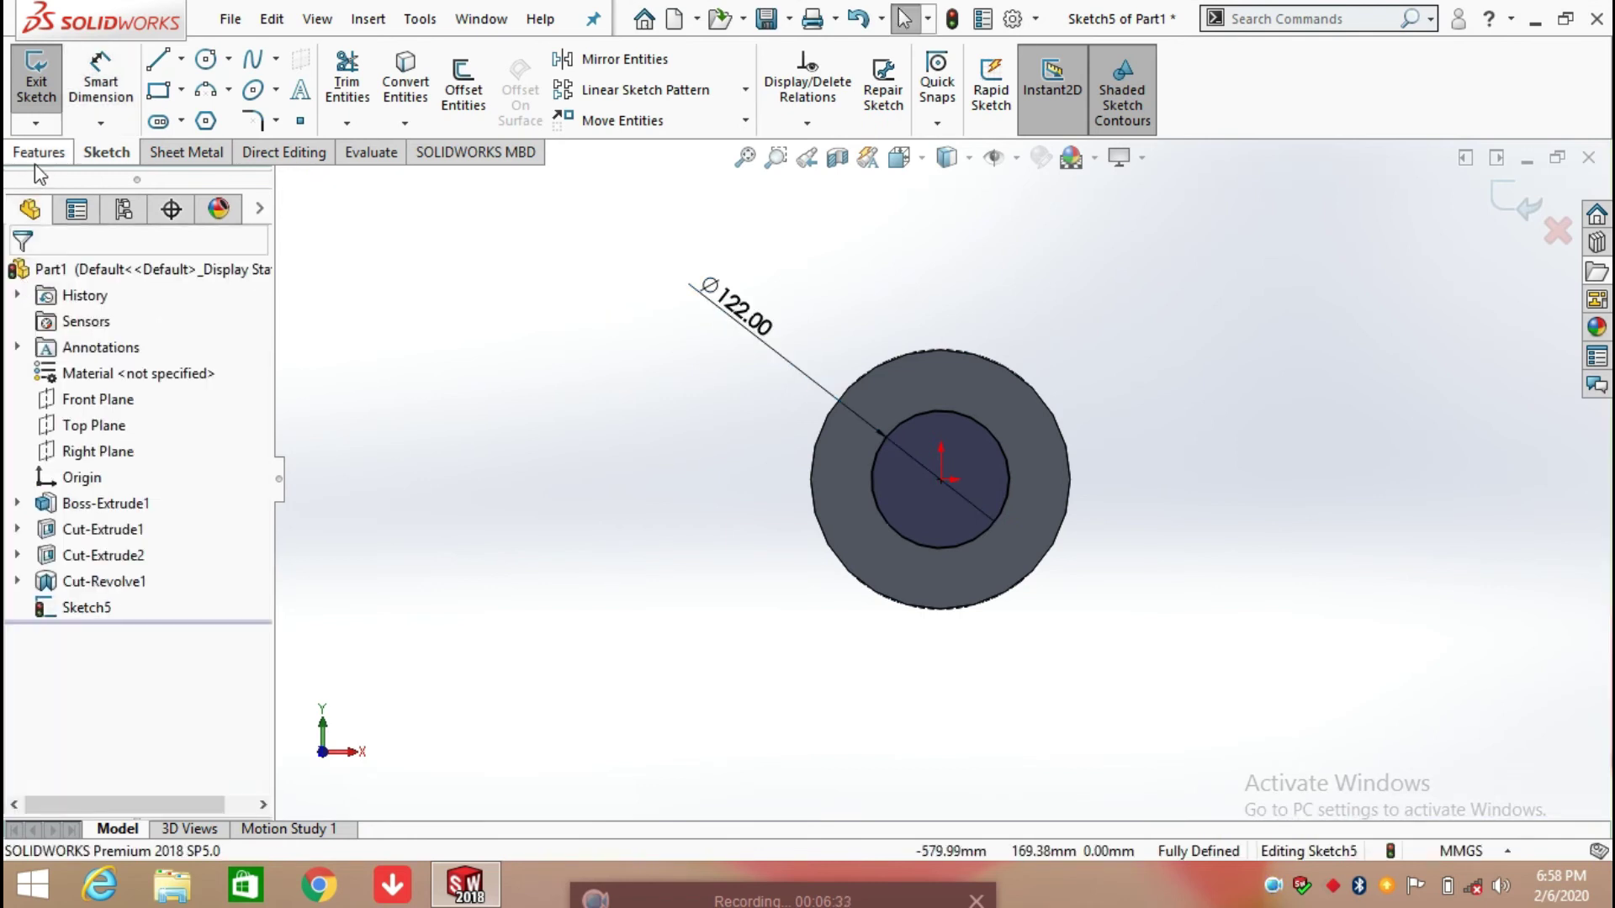
- Extrude-cut the 122 mm circle using Offset From Surface, ending 50 mm from the shoulder face of the flat side cut
click(35, 156)
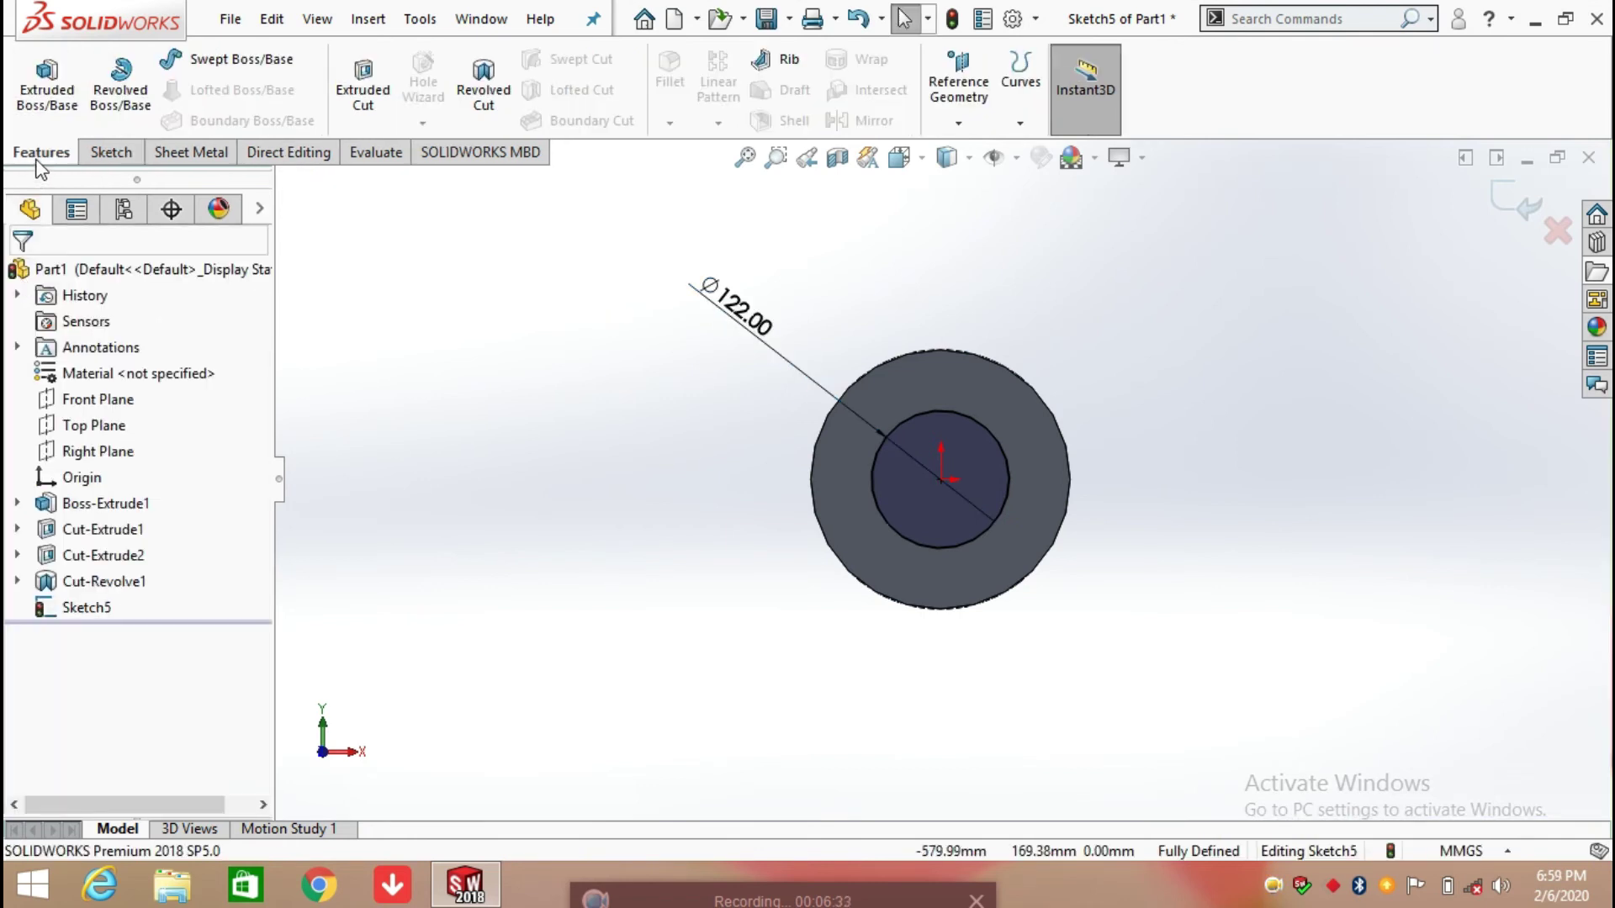
click(375, 99)
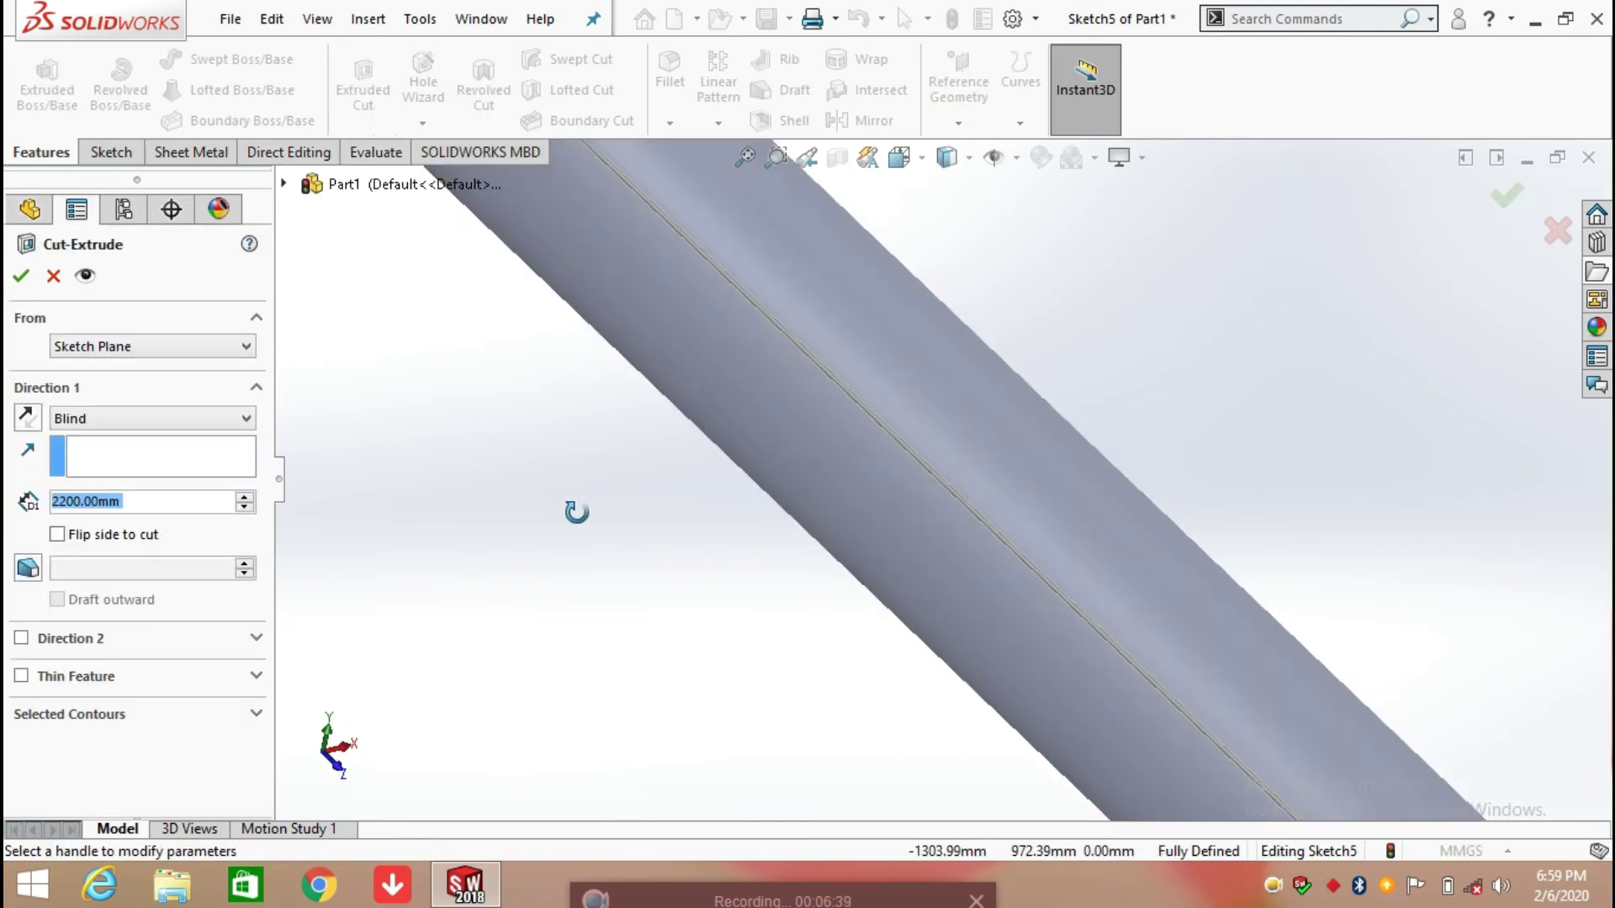
click(113, 420)
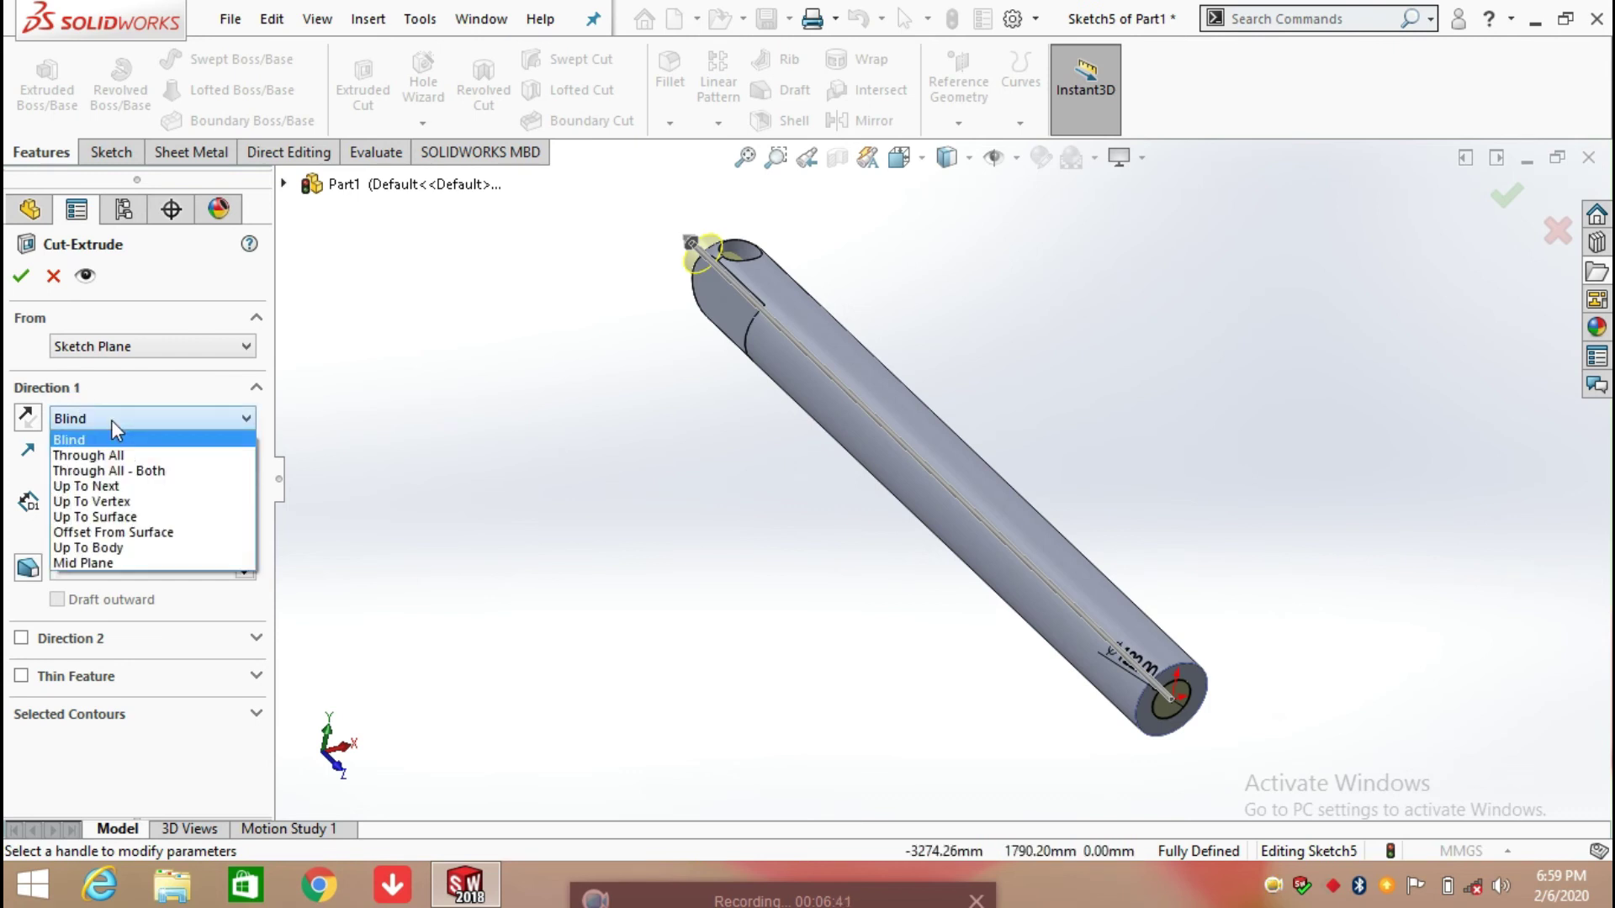
click(139, 534)
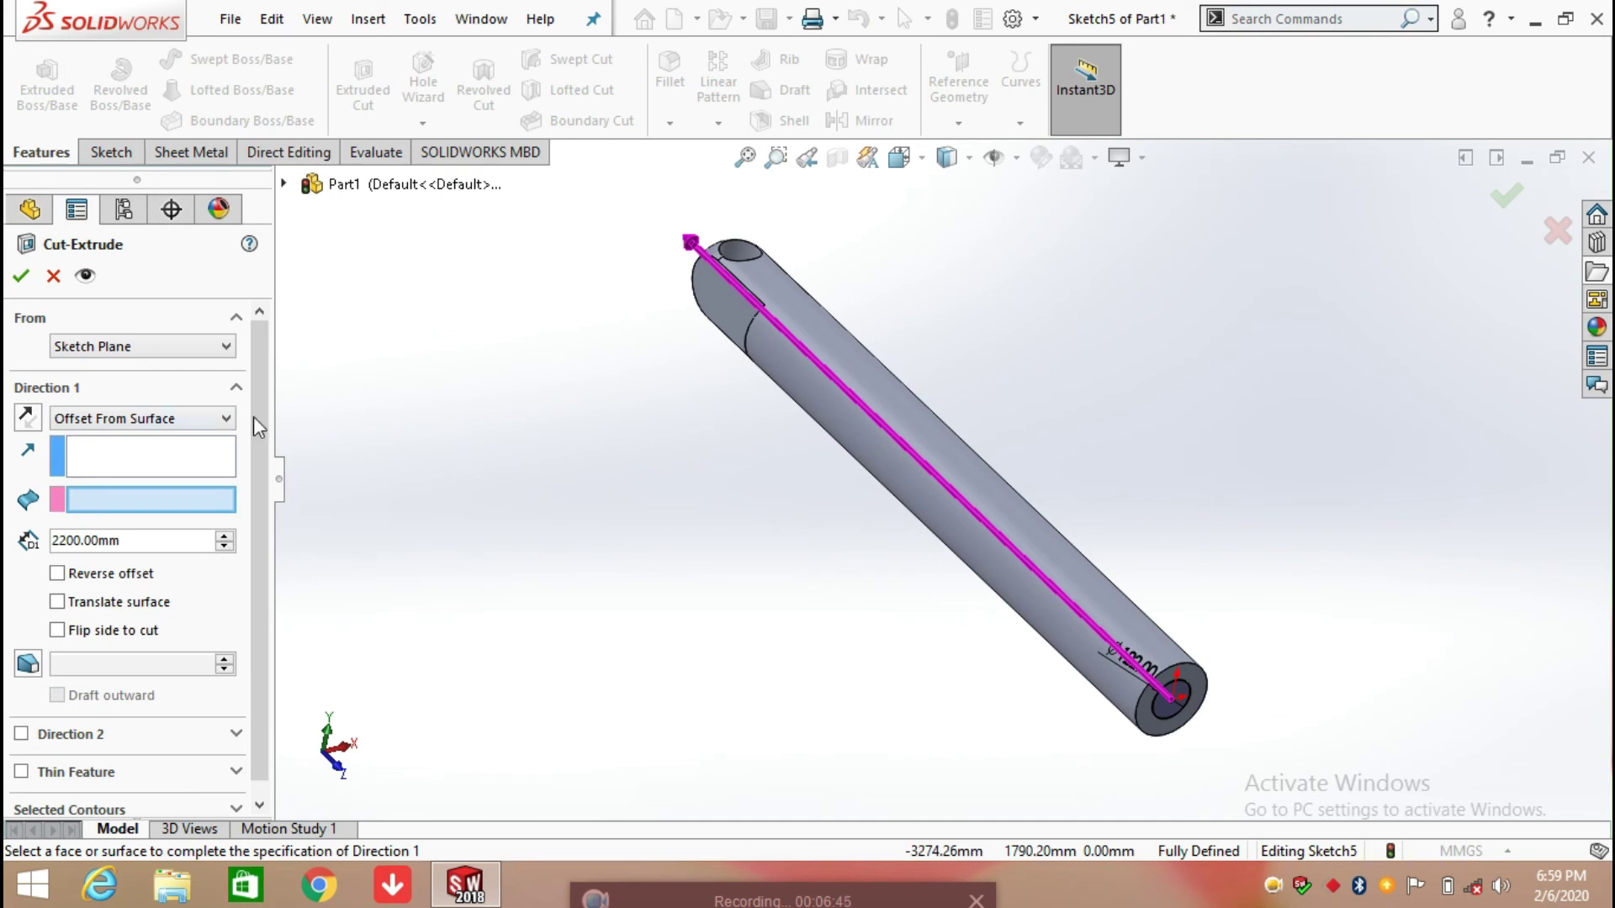
middle_drag(602, 496, 781, 513)
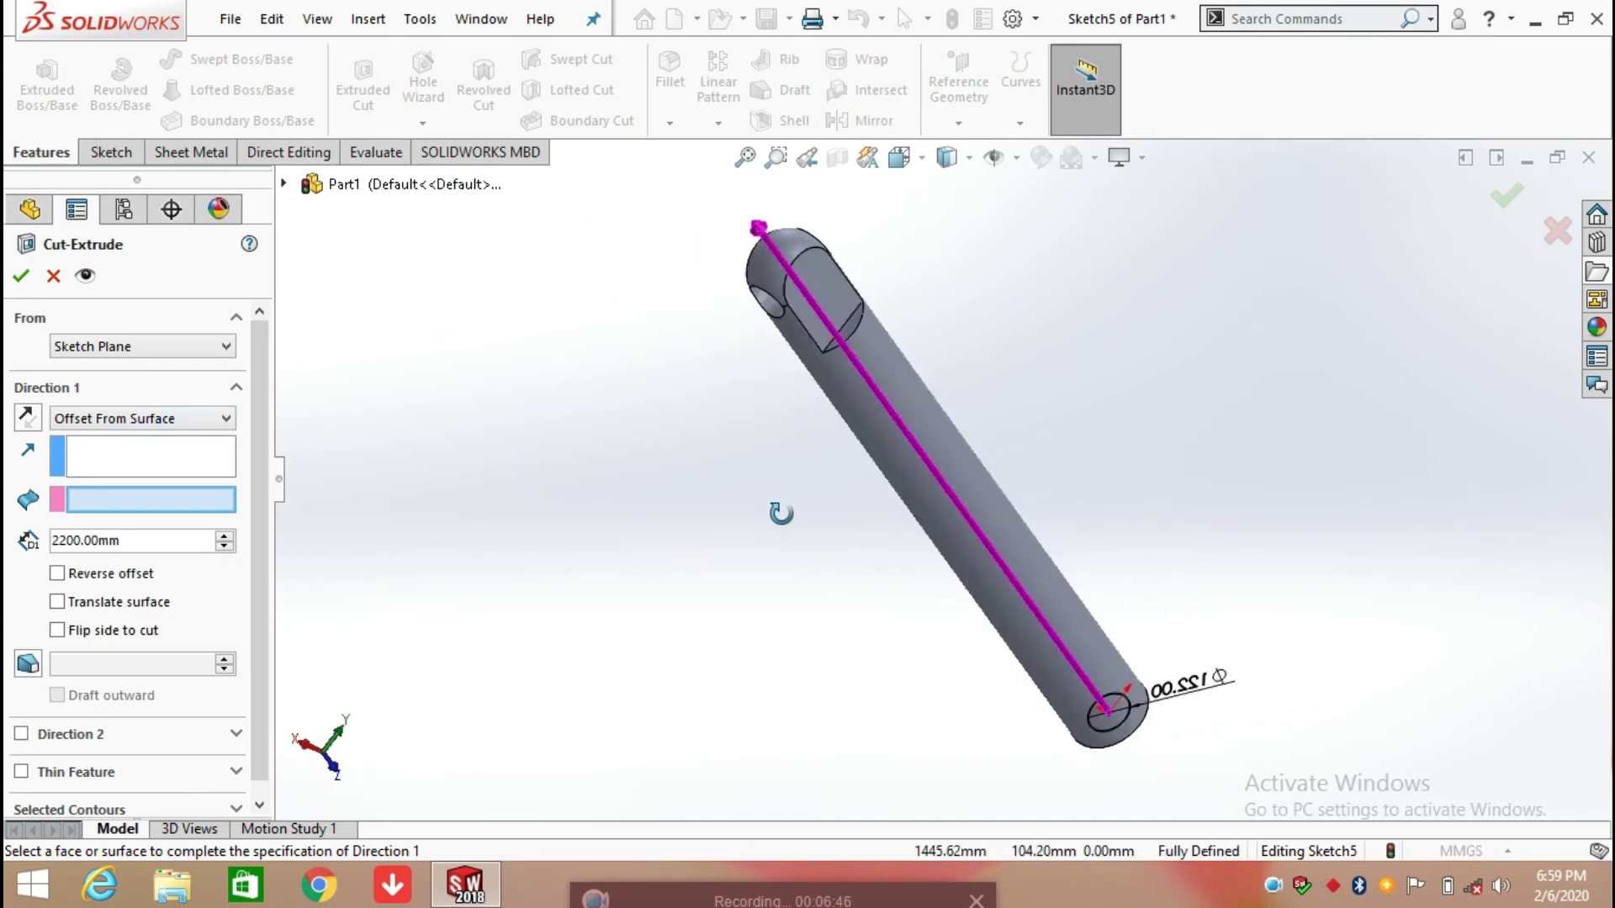
click(853, 333)
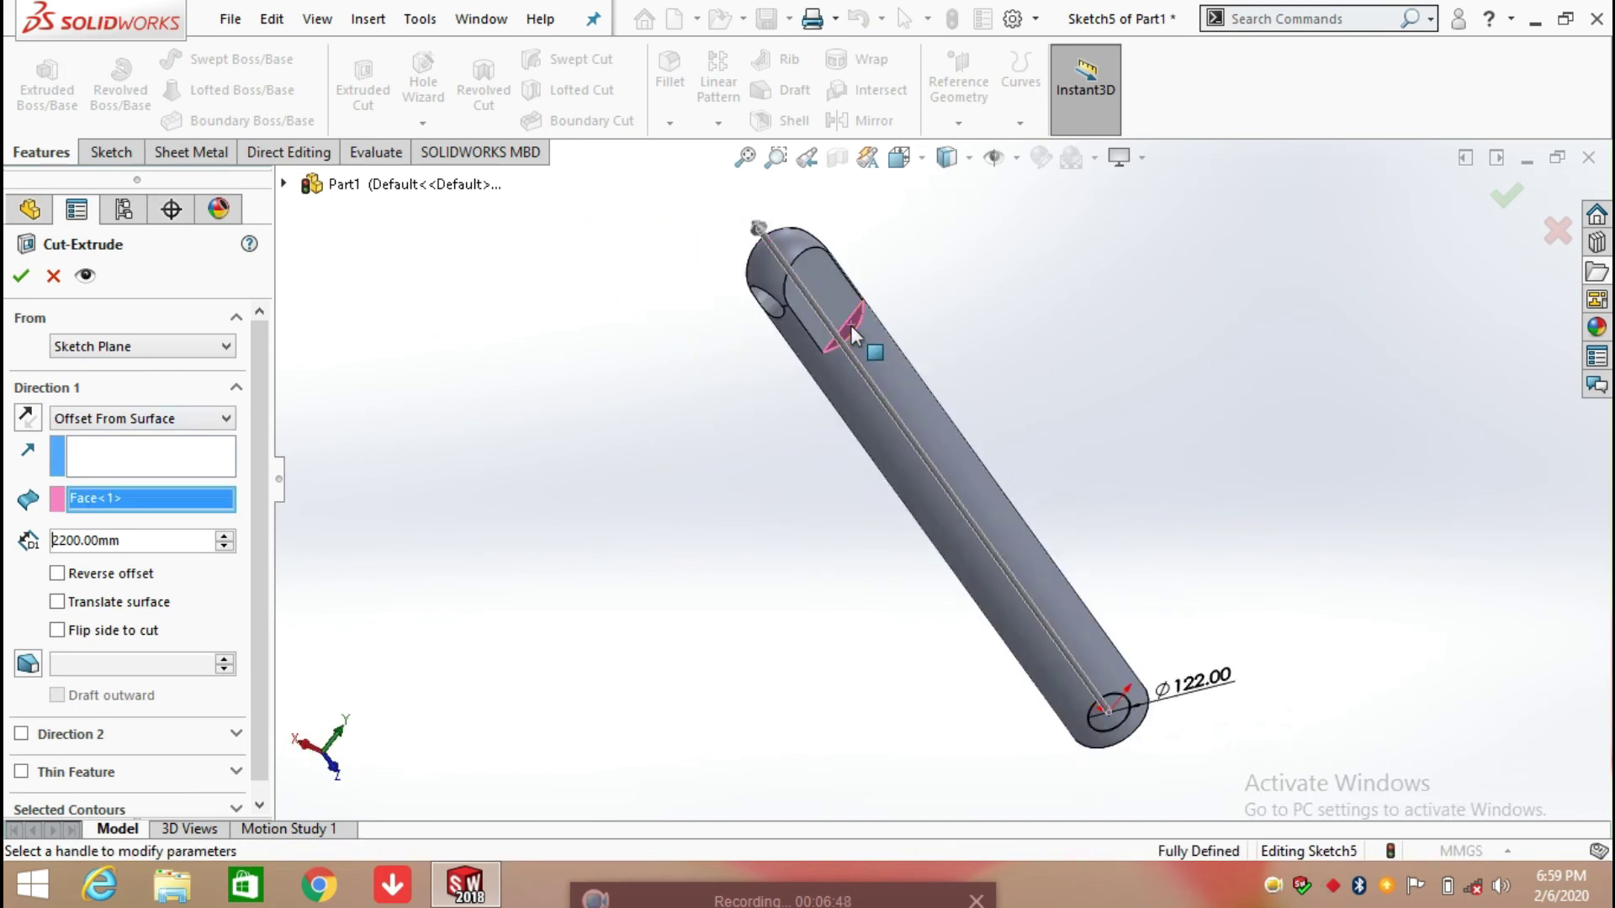
drag(151, 545, 59, 547)
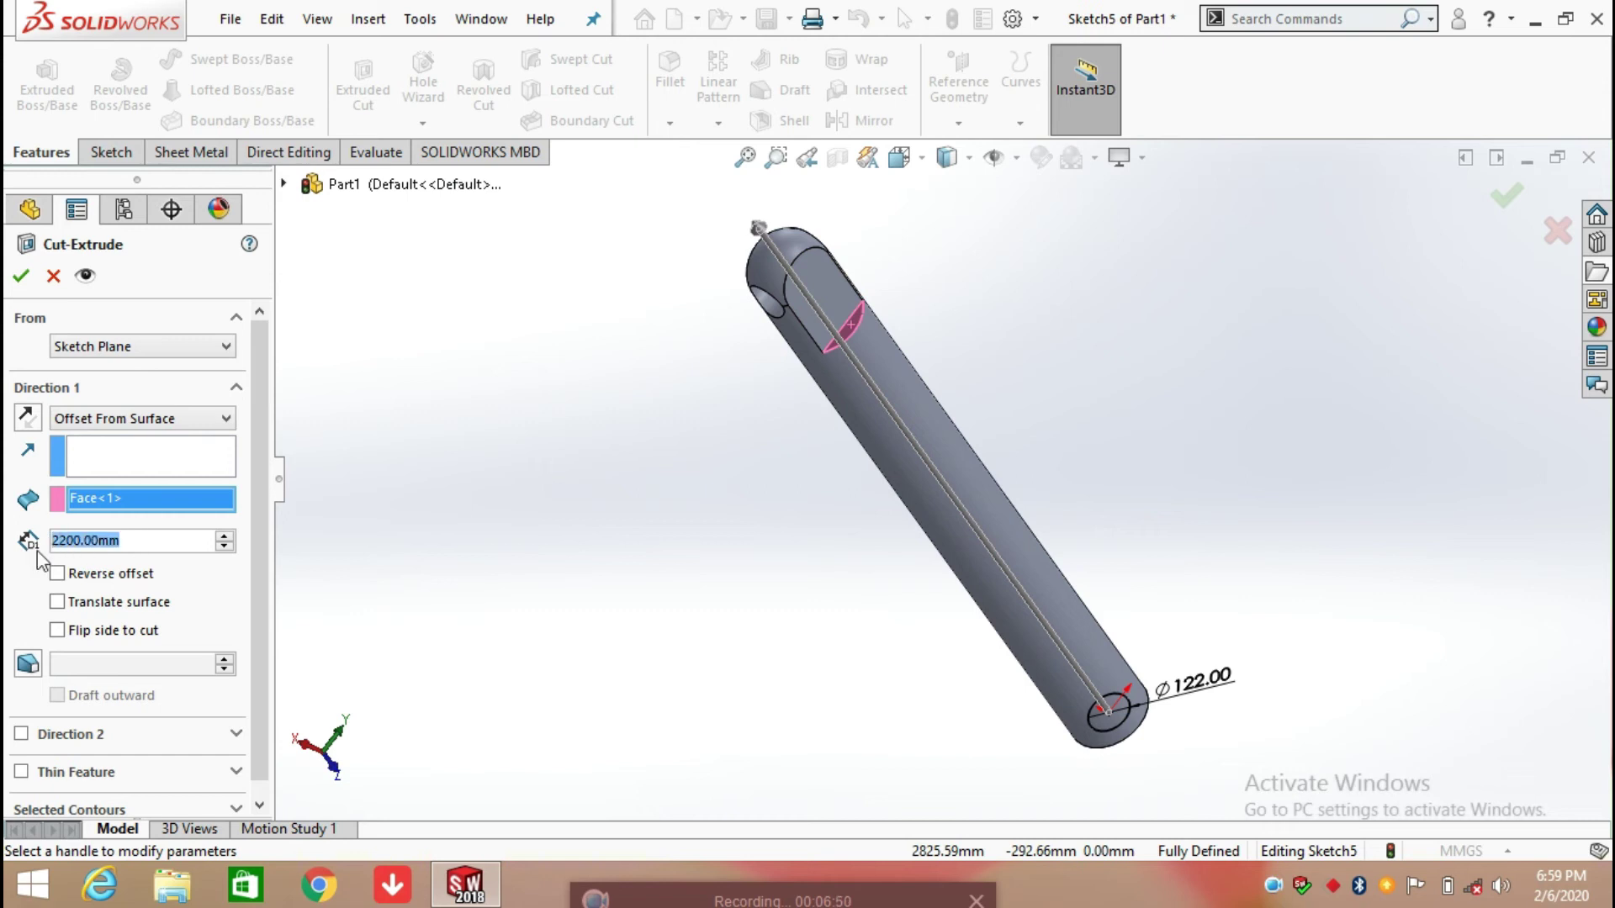
text(50)
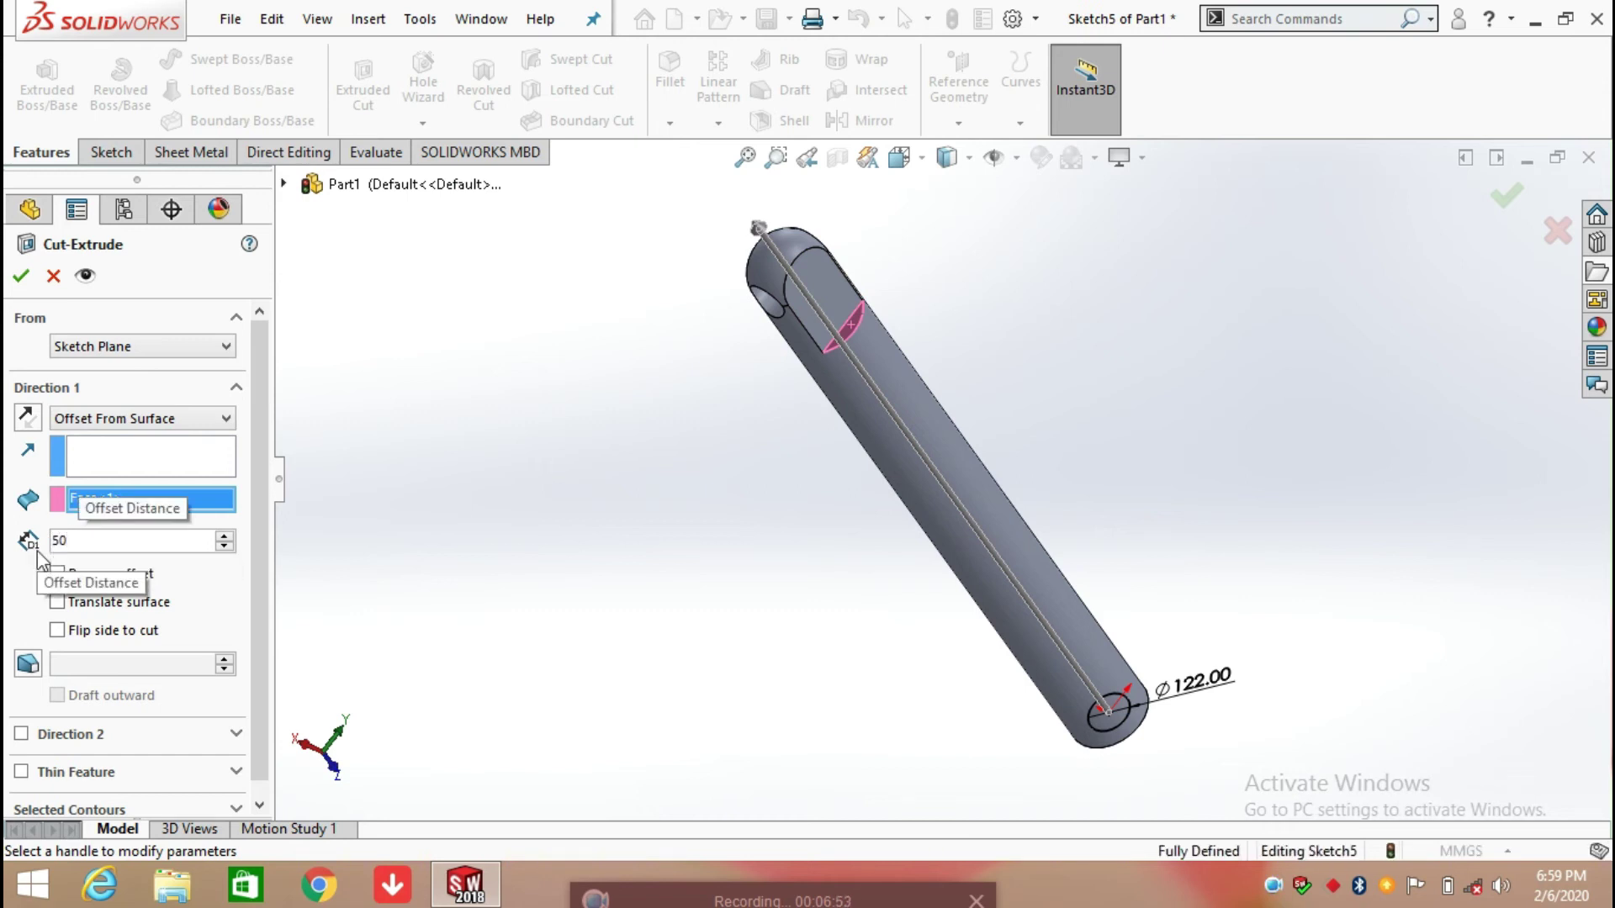
key(Return)
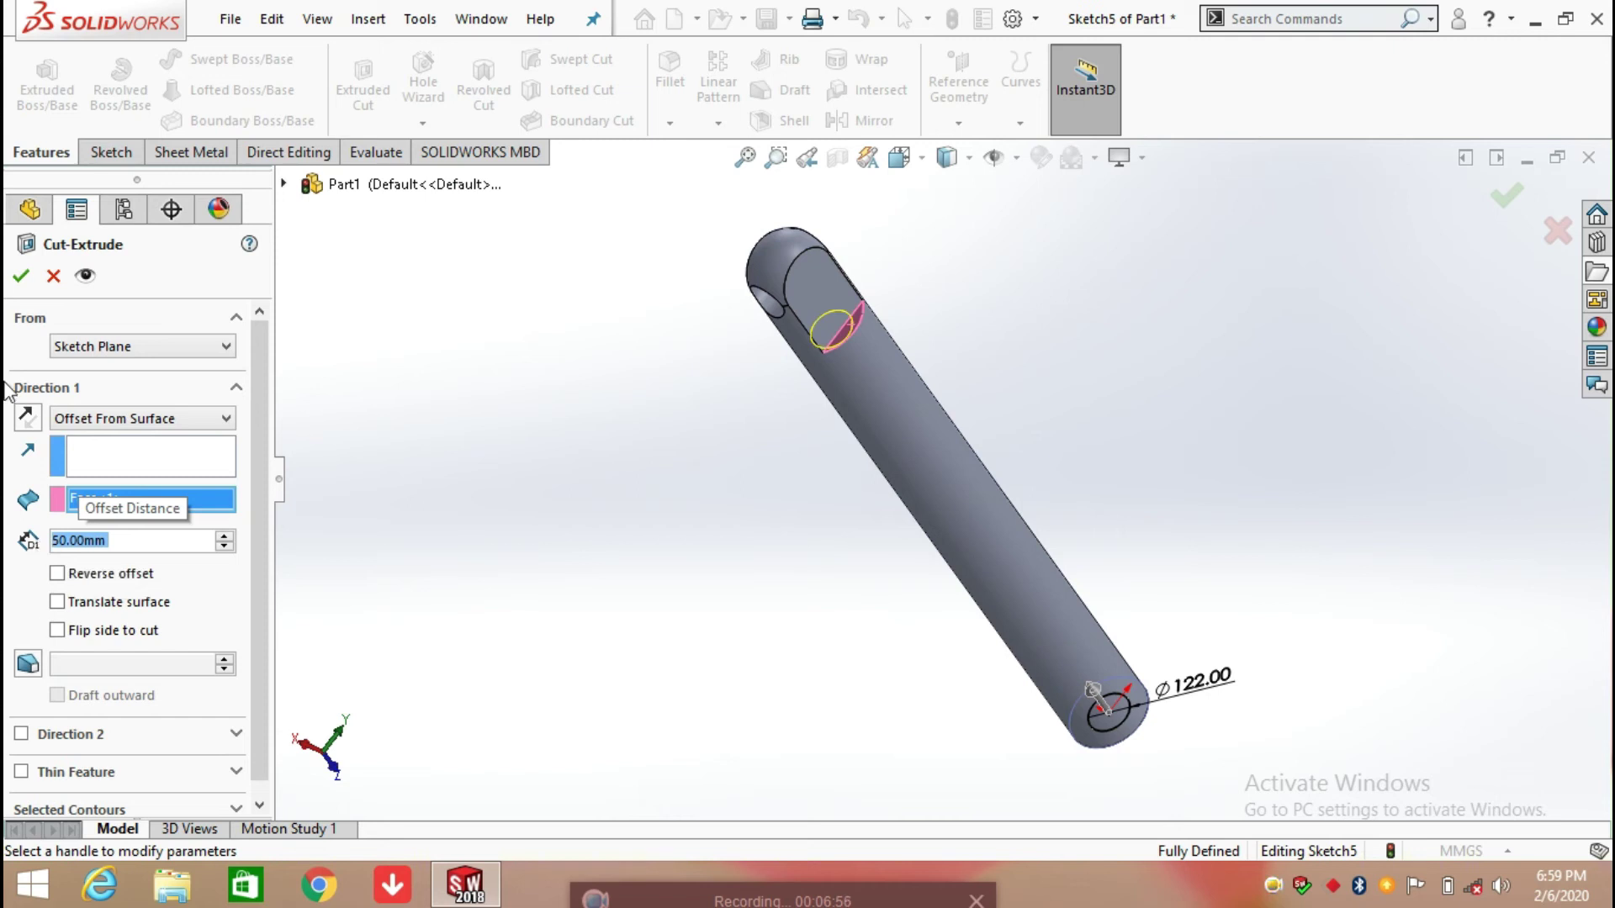
click(21, 275)
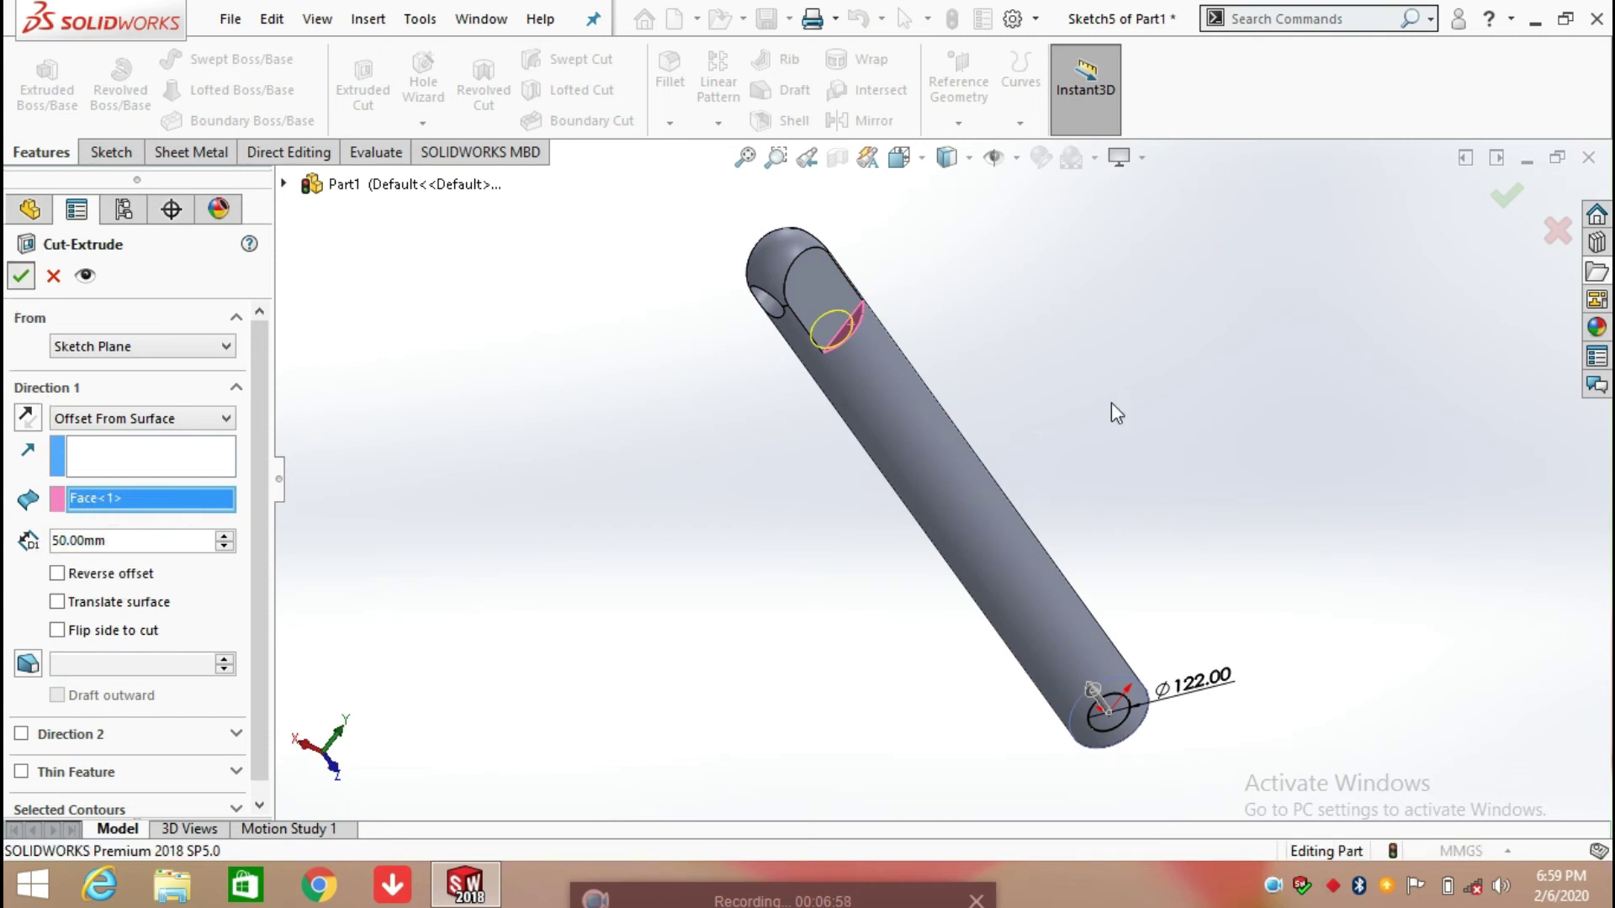
- On the bored flat end face, sketch a circle about 154 mm in diameter centered on the origin
middle_drag(1107, 469, 1071, 604)
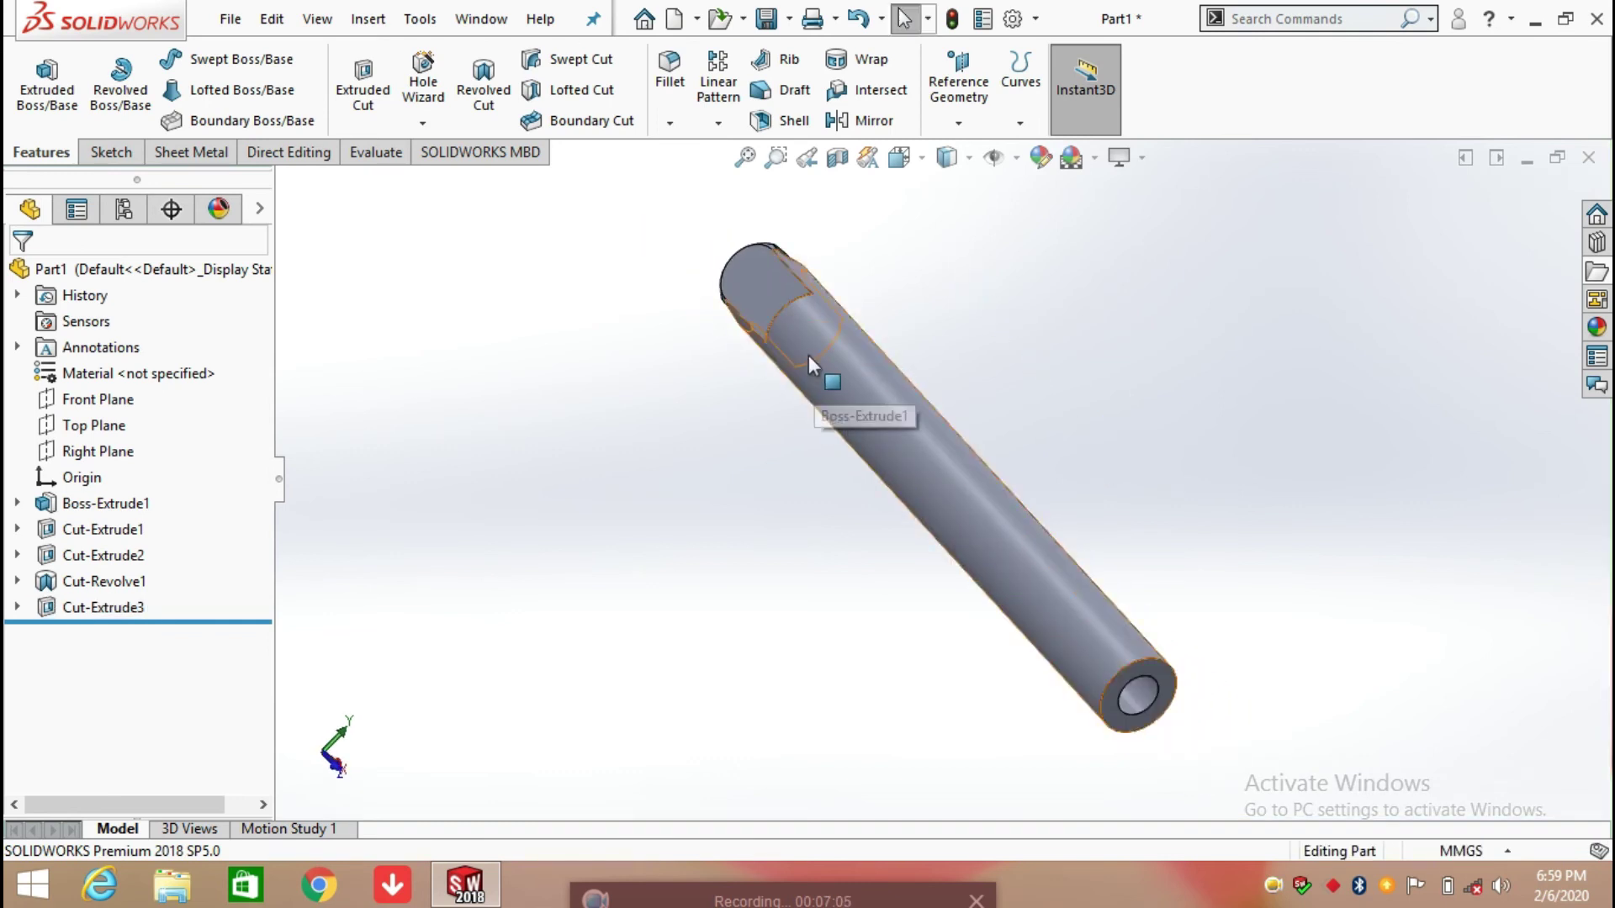
middle_drag(923, 337, 779, 325)
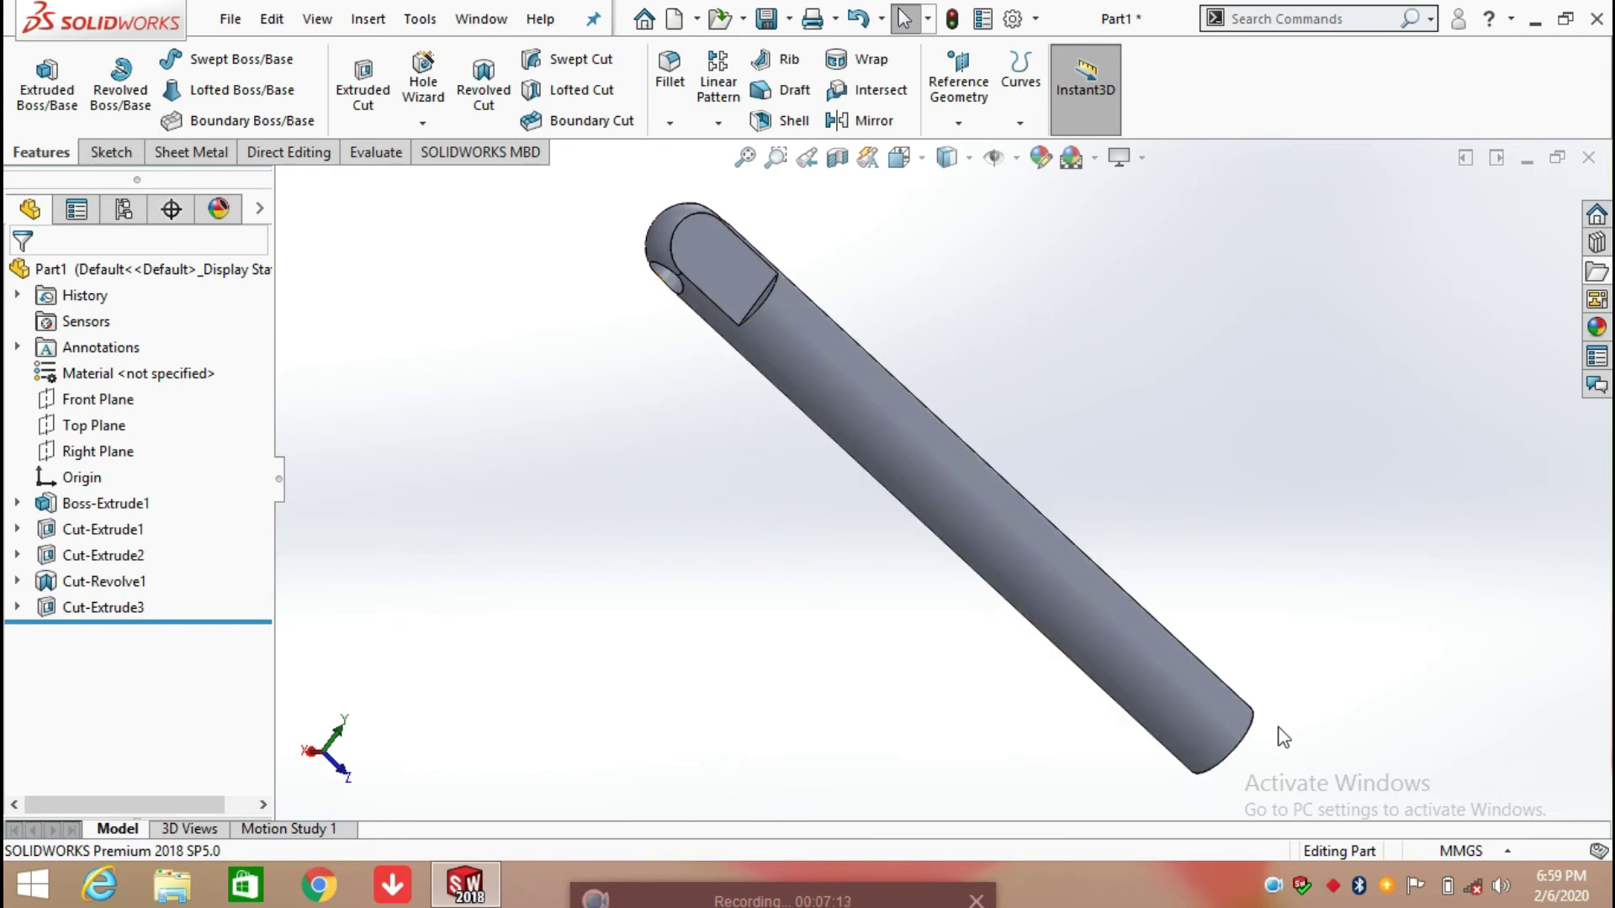
middle_drag(1282, 732, 1113, 526)
scroll(1057, 612, down, 5)
click(992, 542)
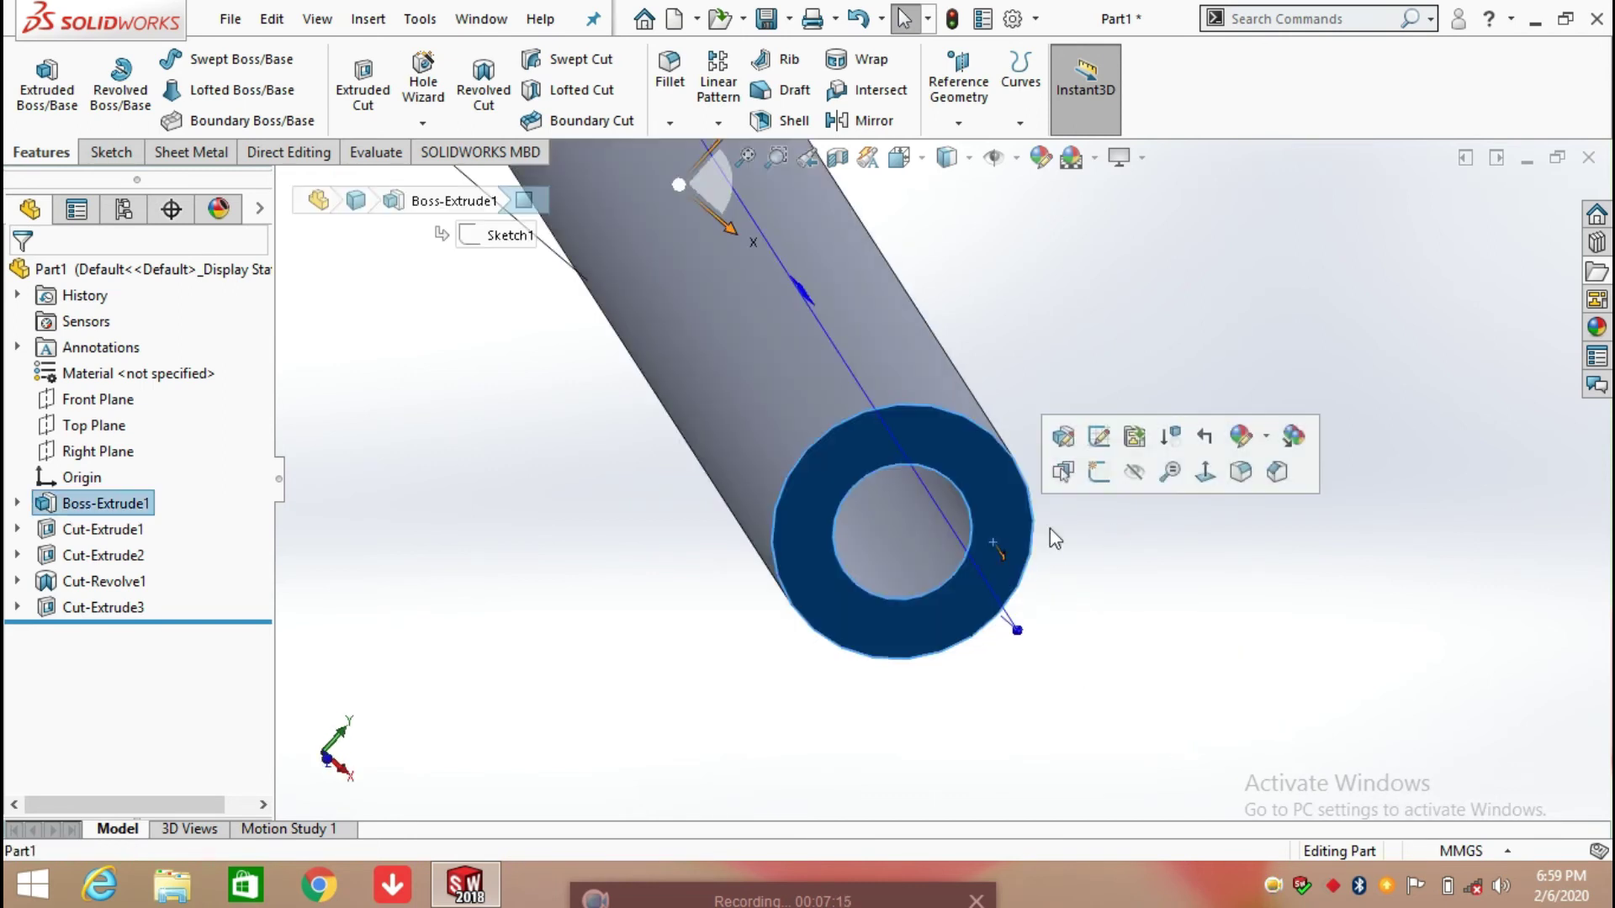
click(1200, 481)
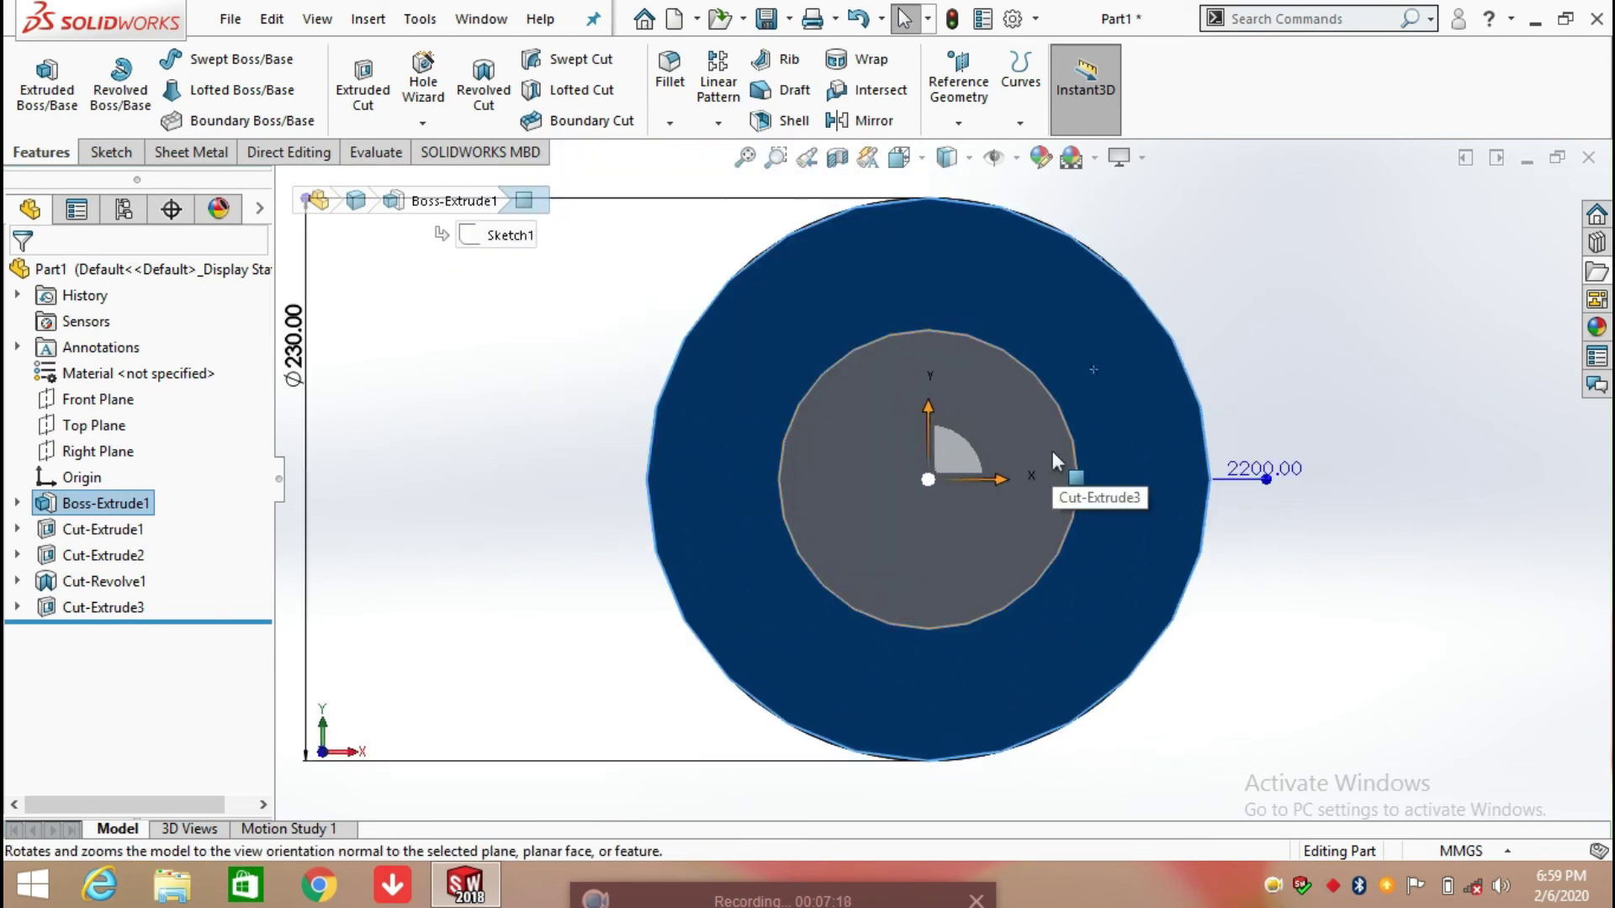
click(118, 153)
click(205, 59)
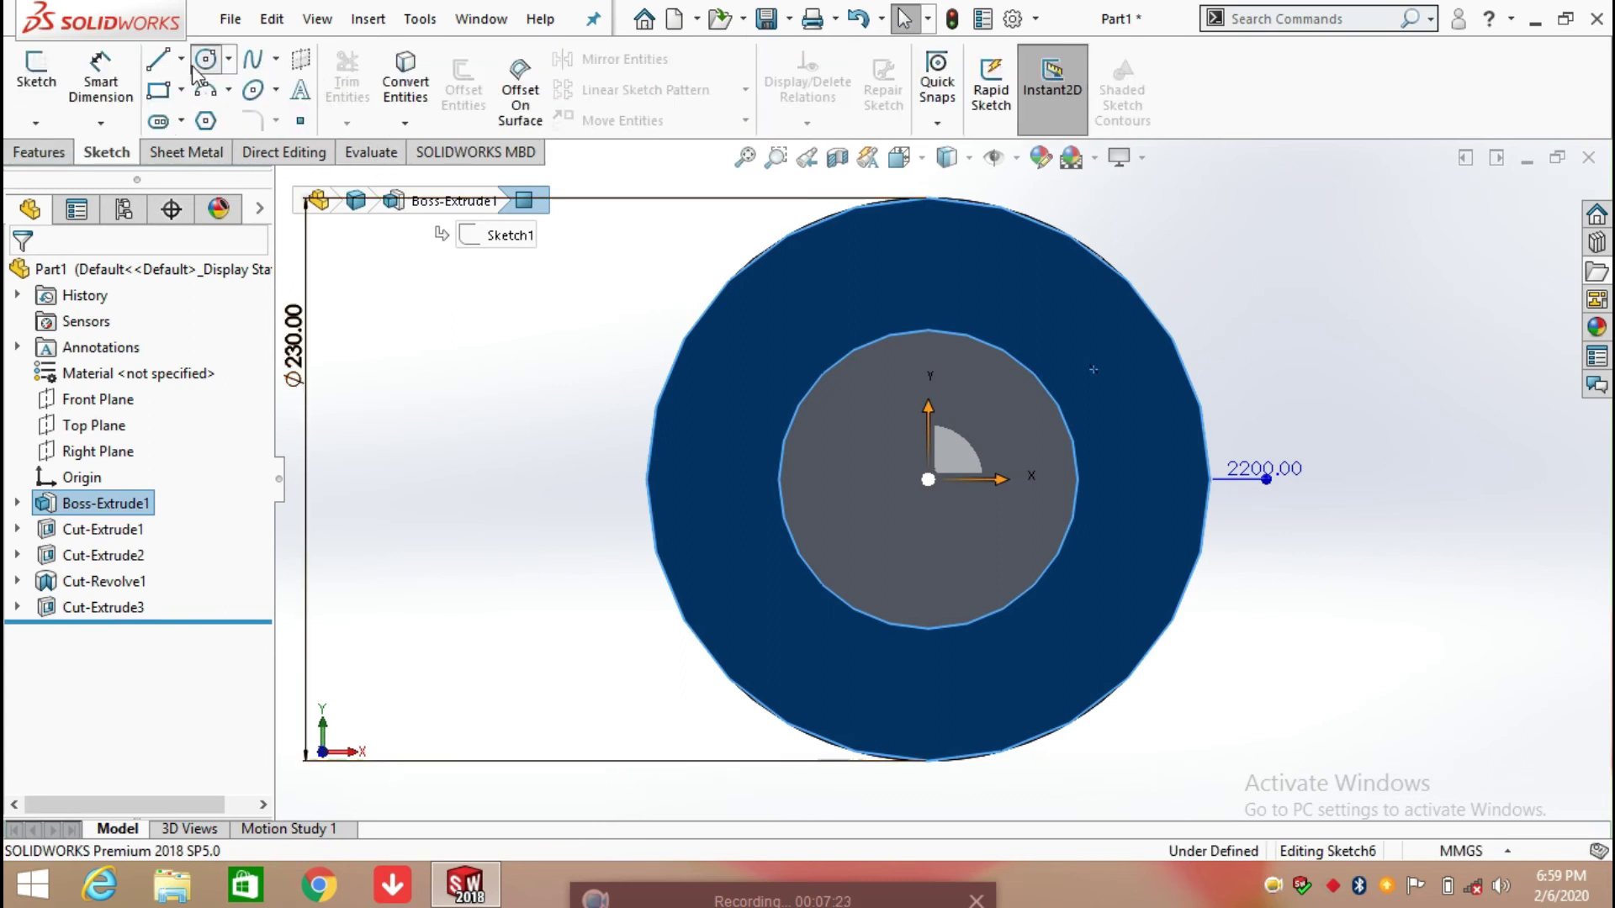
drag(930, 482, 1040, 328)
- Dimension the new end-face circle's diameter as 162 mm
key(d)
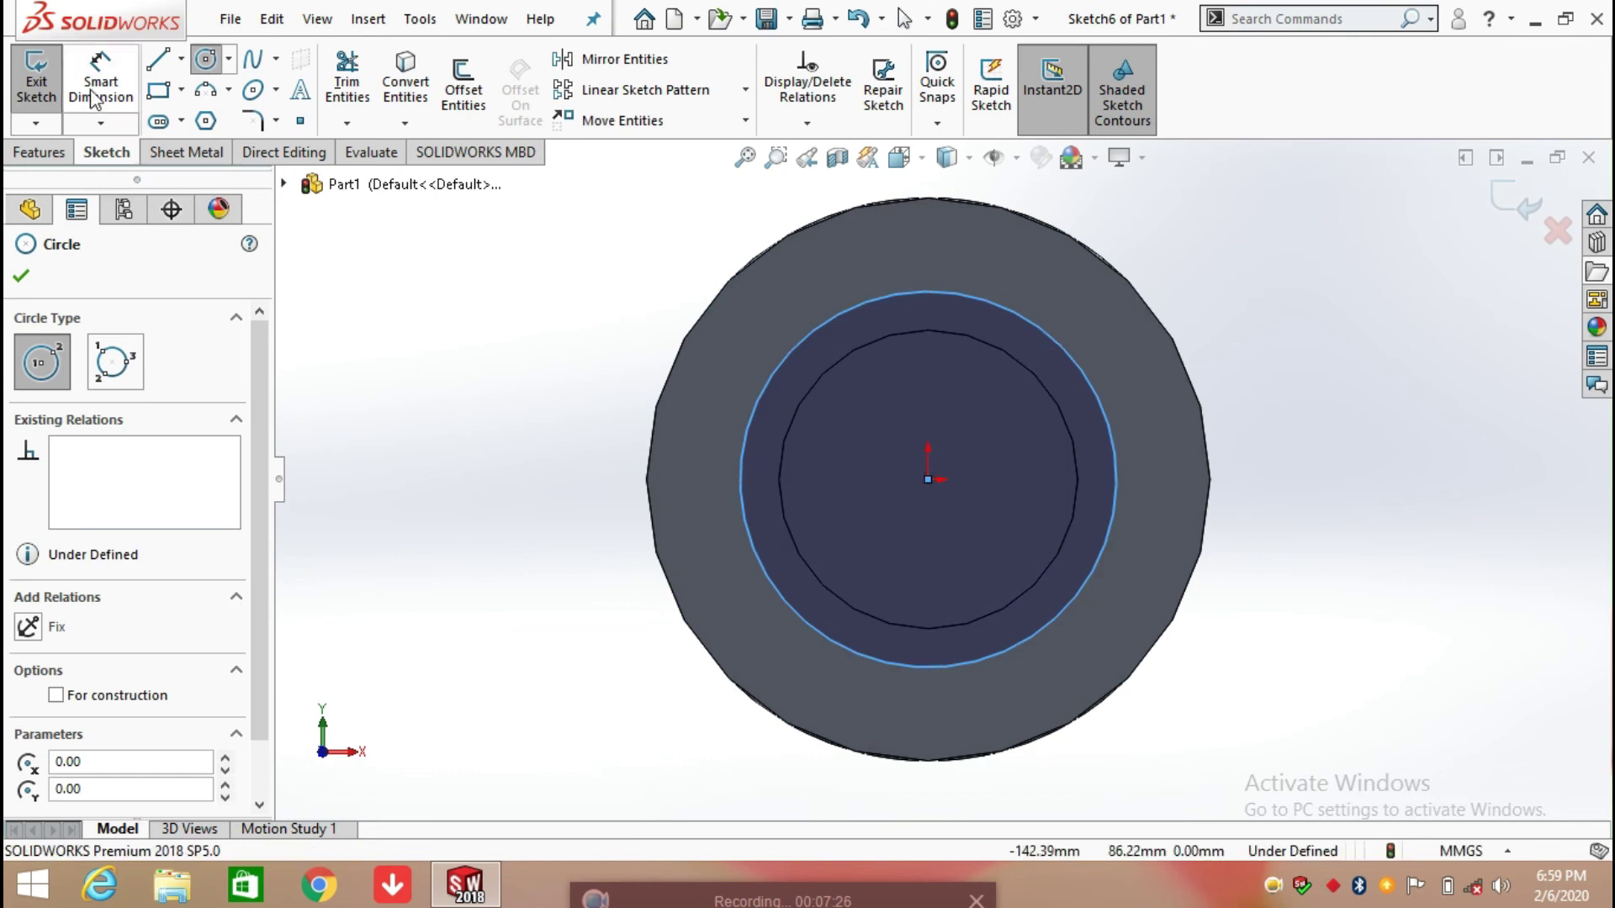
click(1051, 342)
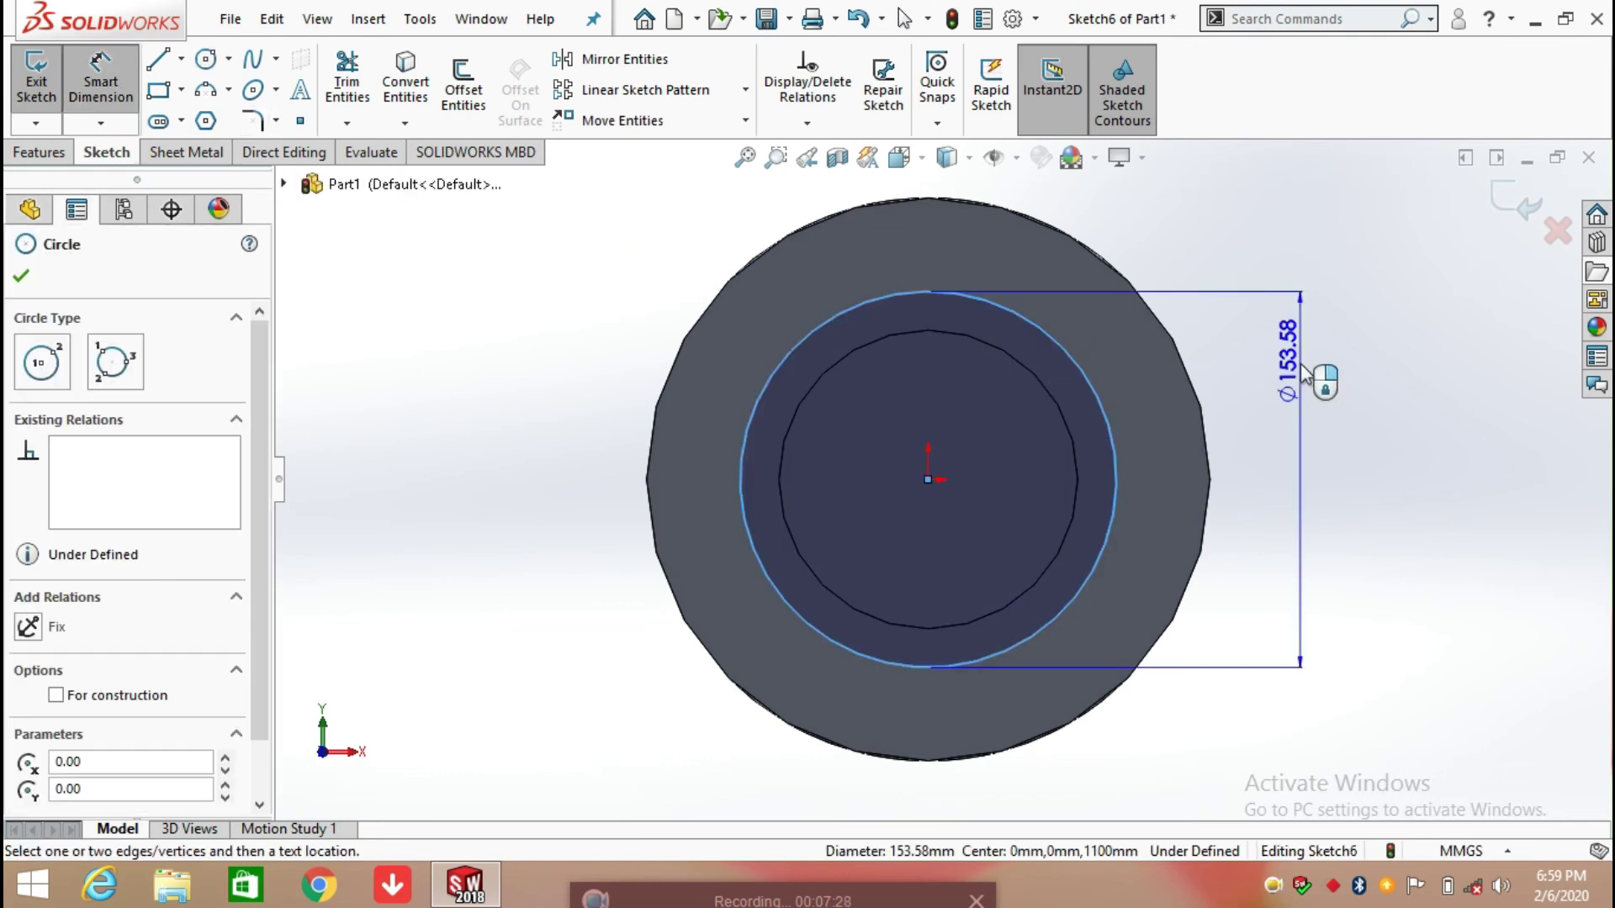
click(1304, 372)
text(162)
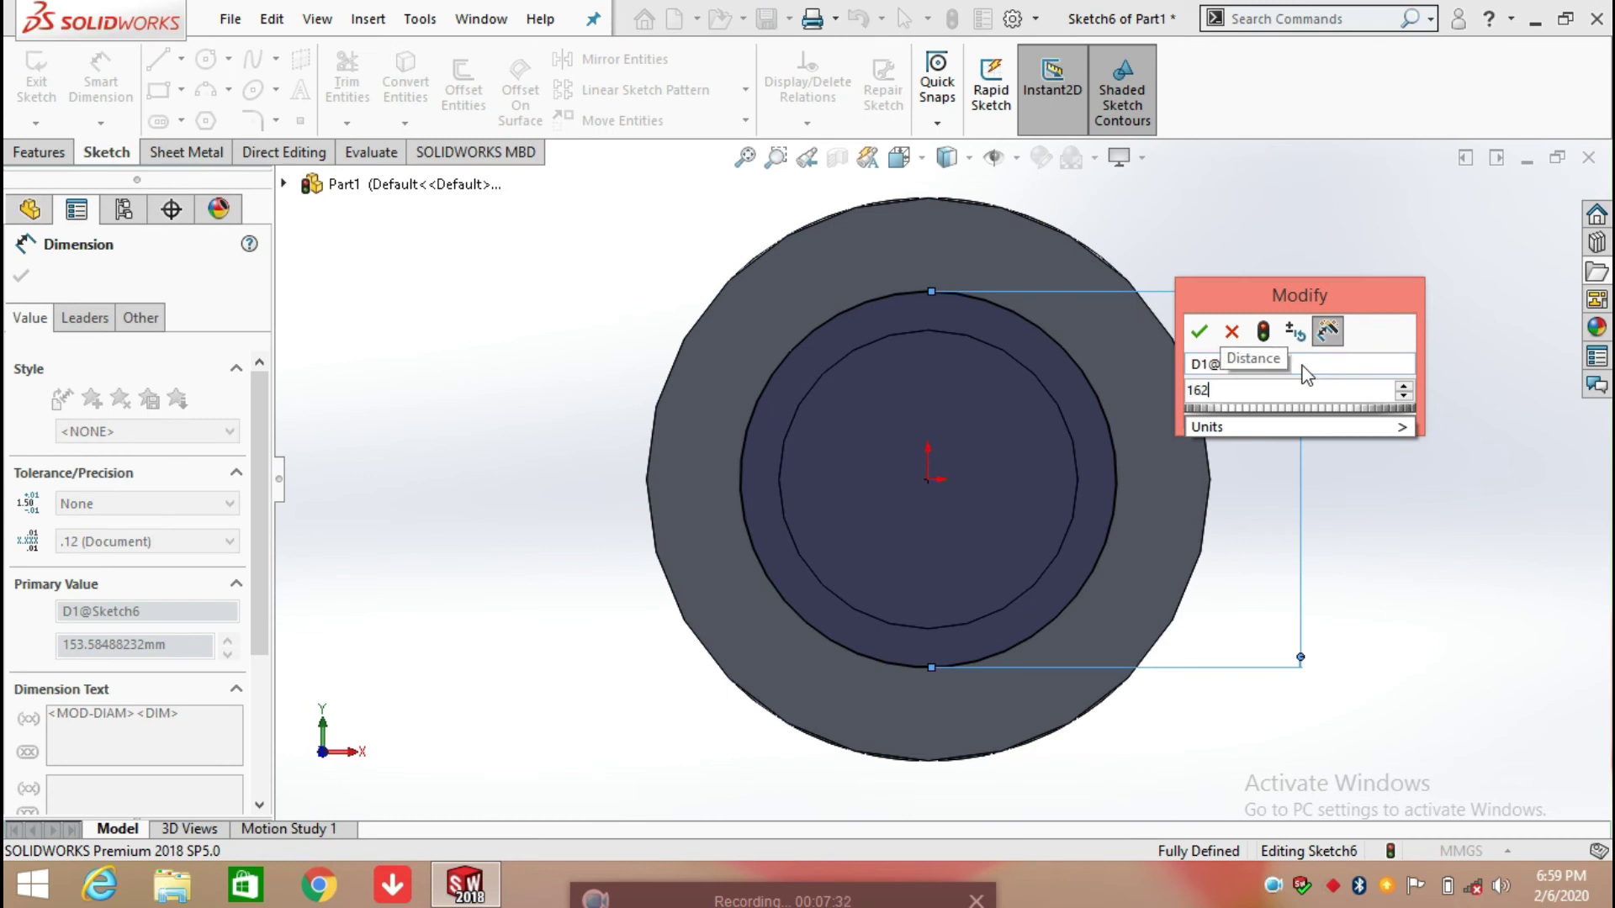
key(Escape)
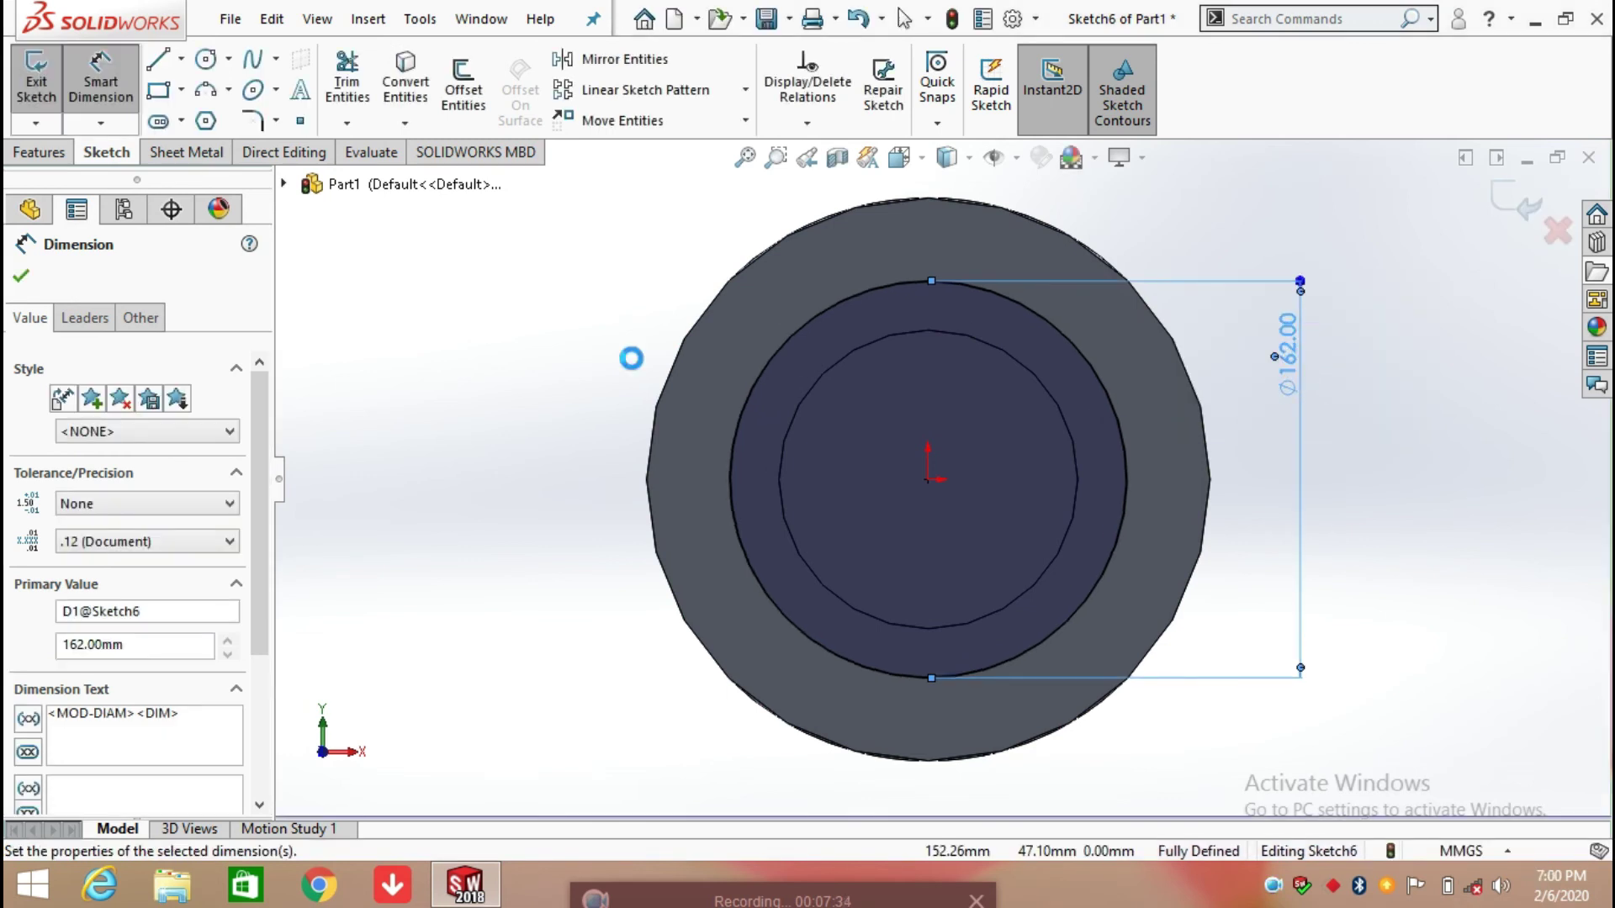
click(21, 278)
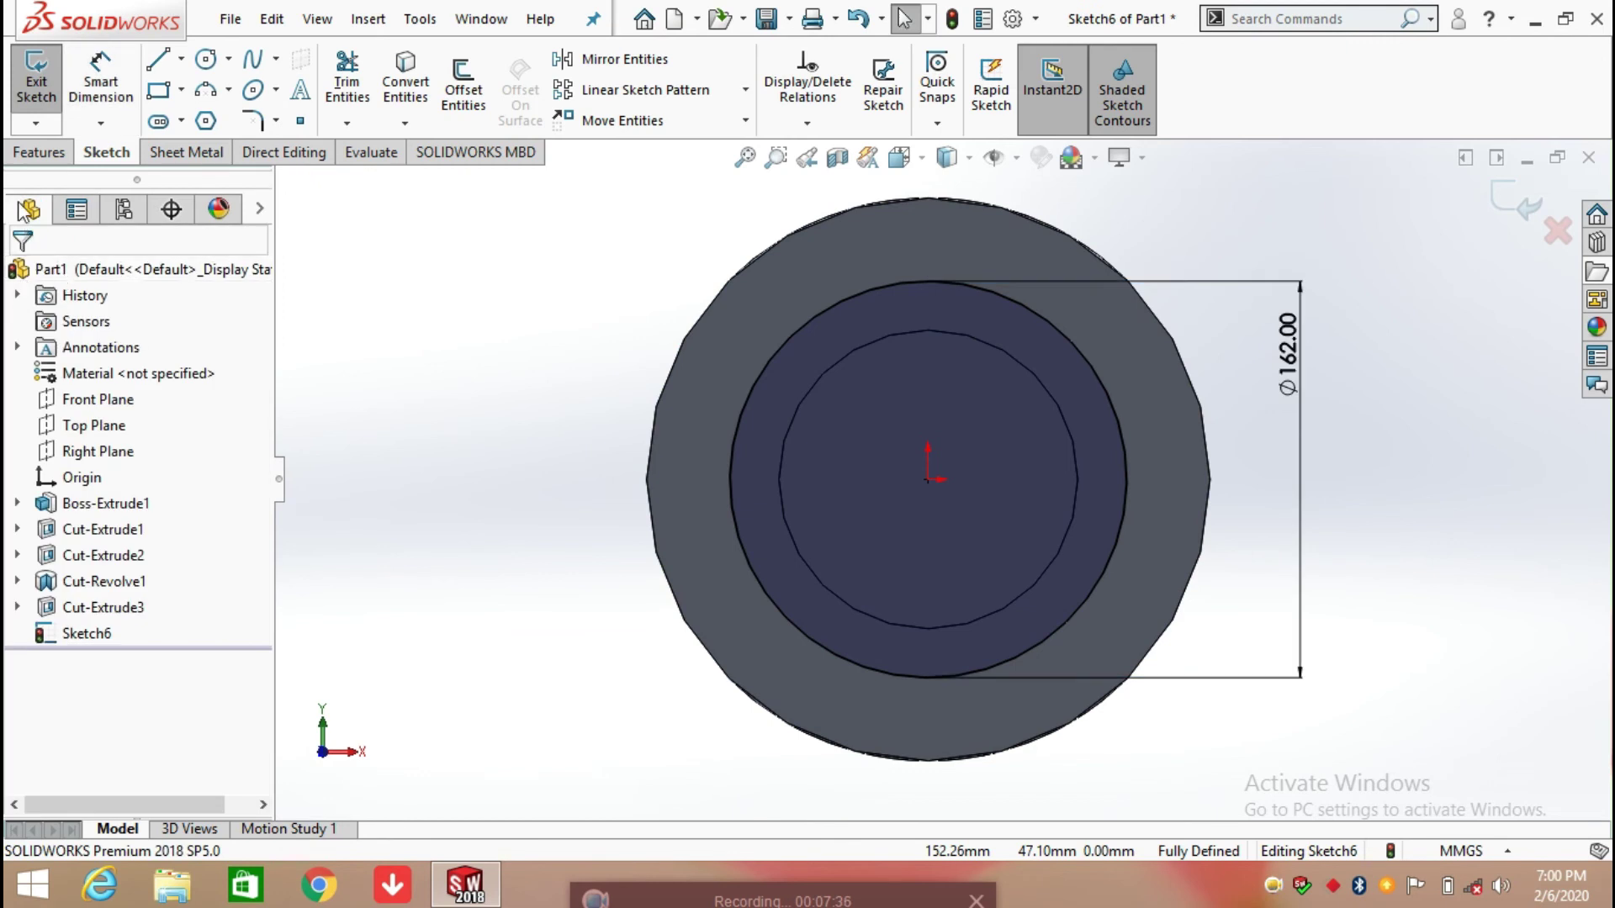
- Set up an extruded cut of the 162 mm circle that starts at a 30 mm offset, reversed into the body
click(34, 156)
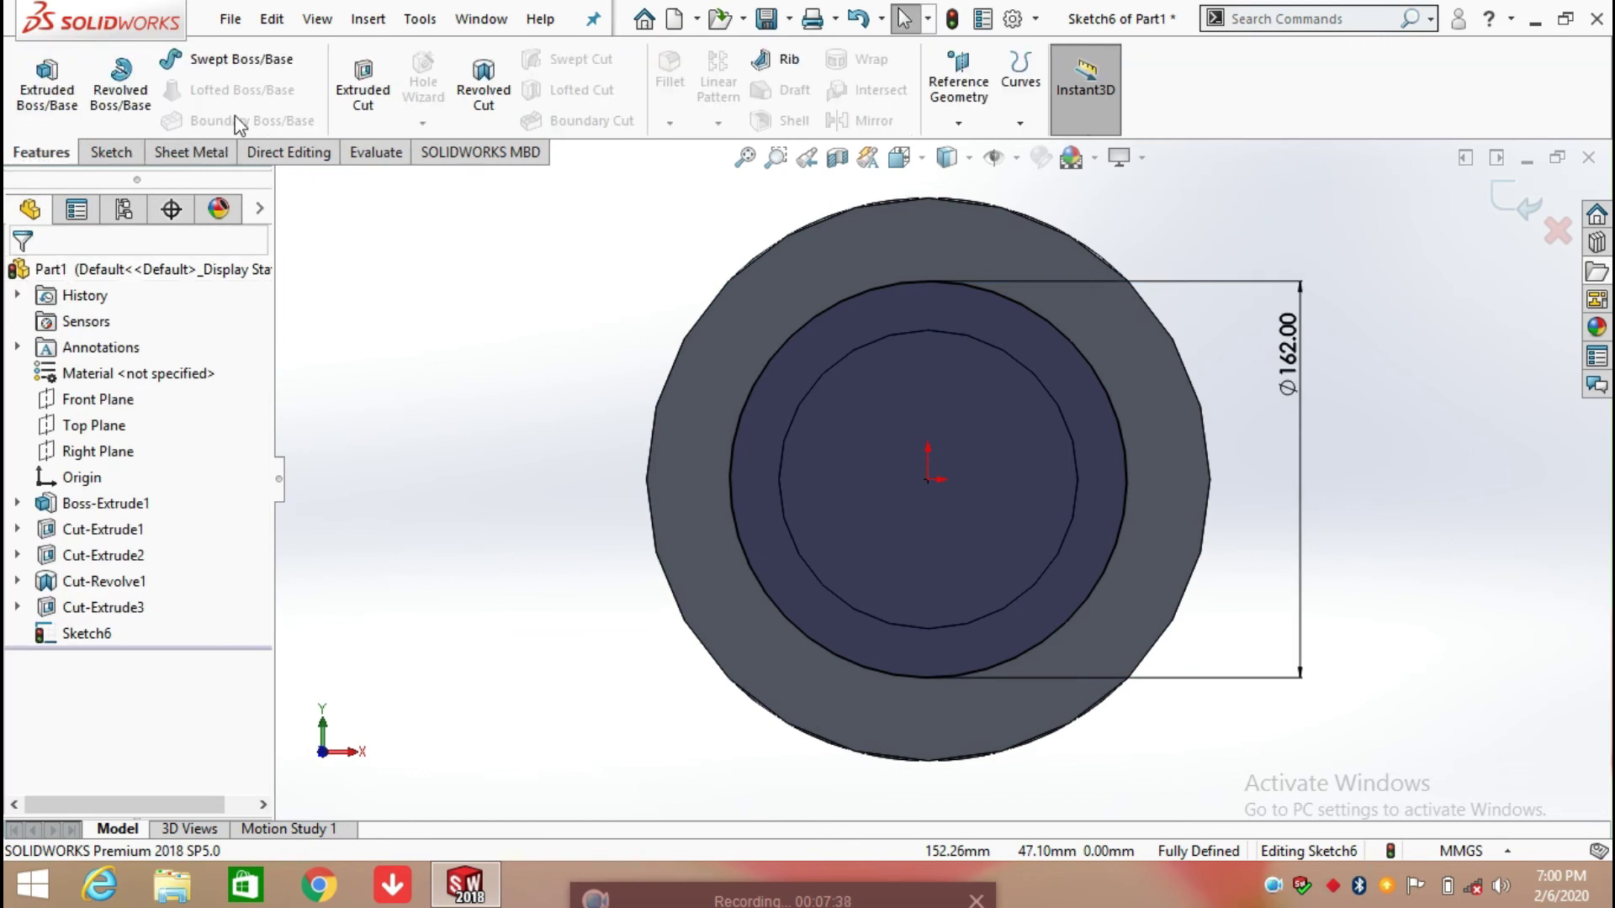
click(363, 81)
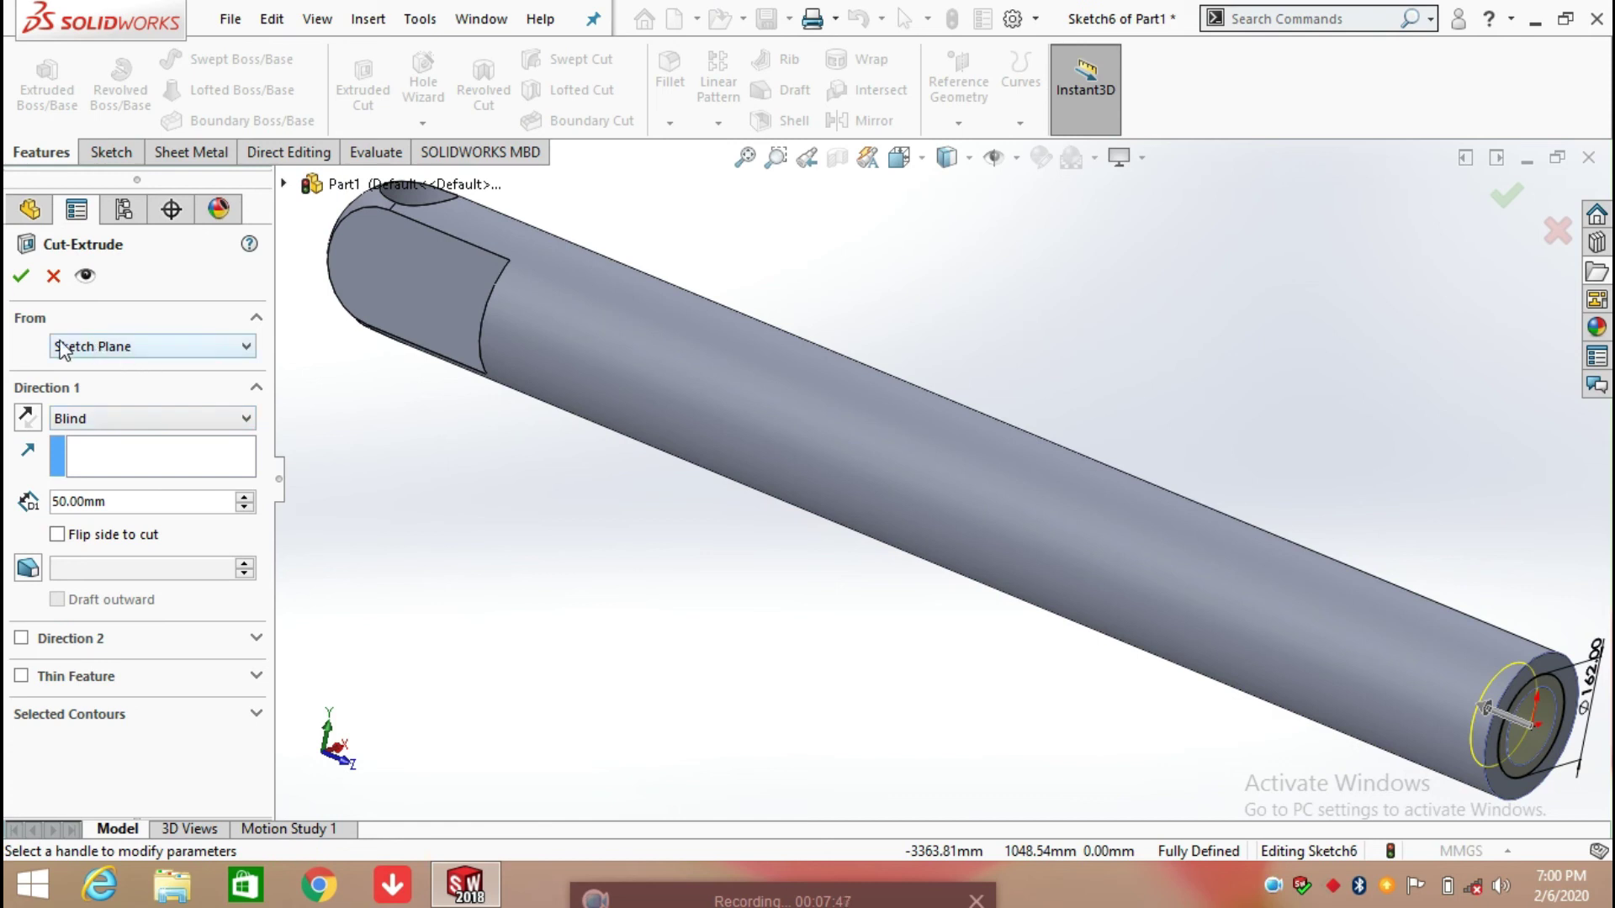
click(116, 348)
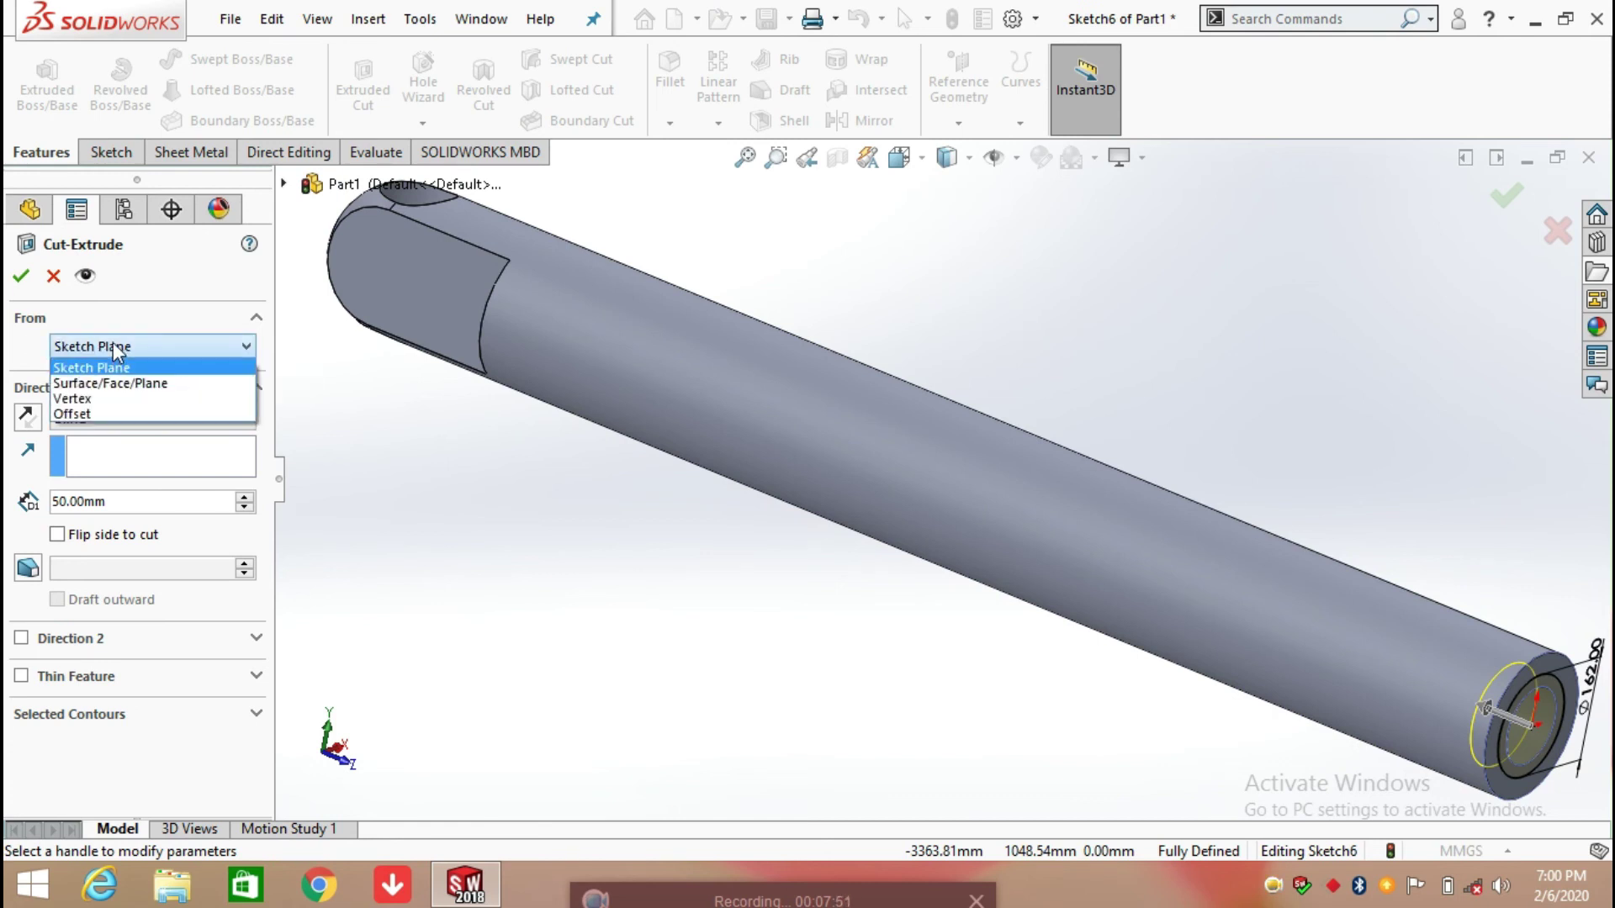
click(85, 412)
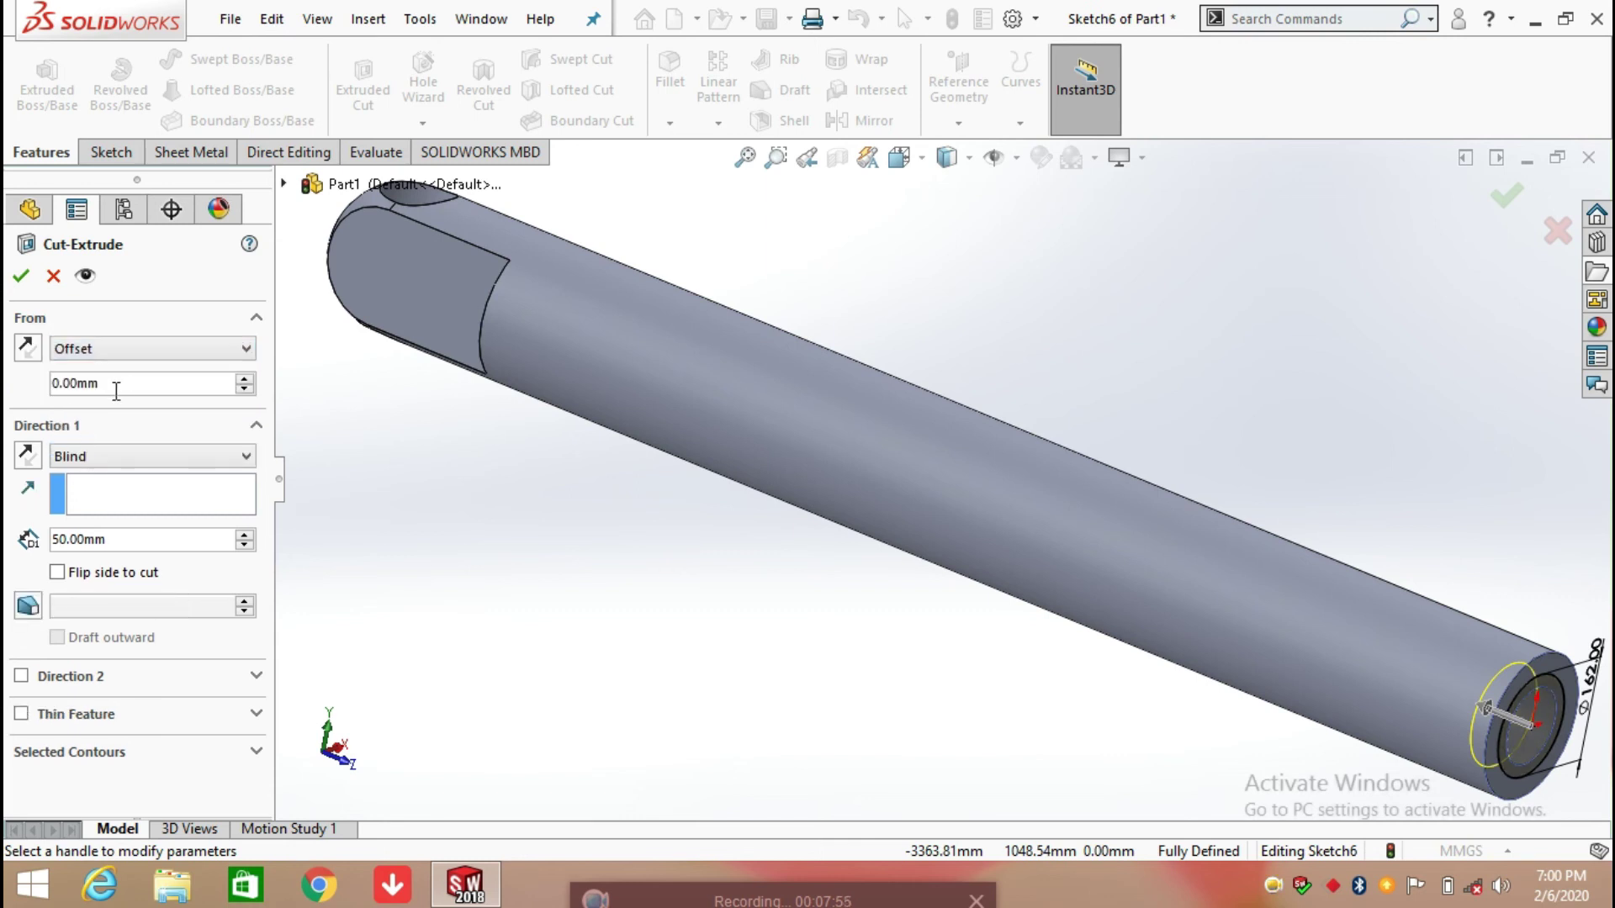
click(117, 387)
text(30)
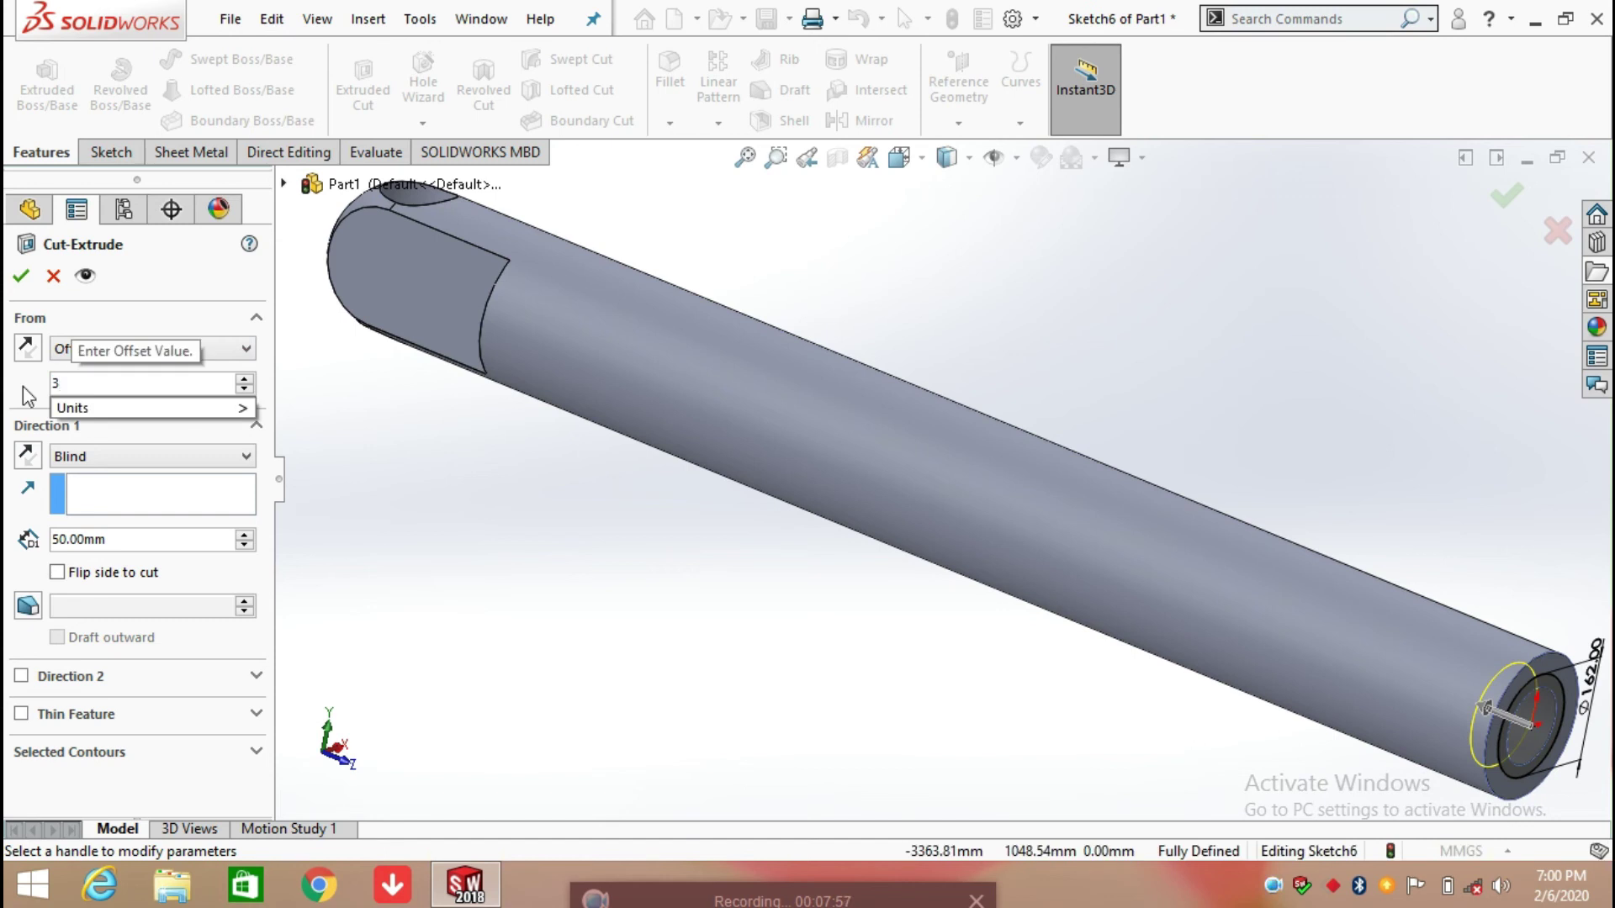
key(Return)
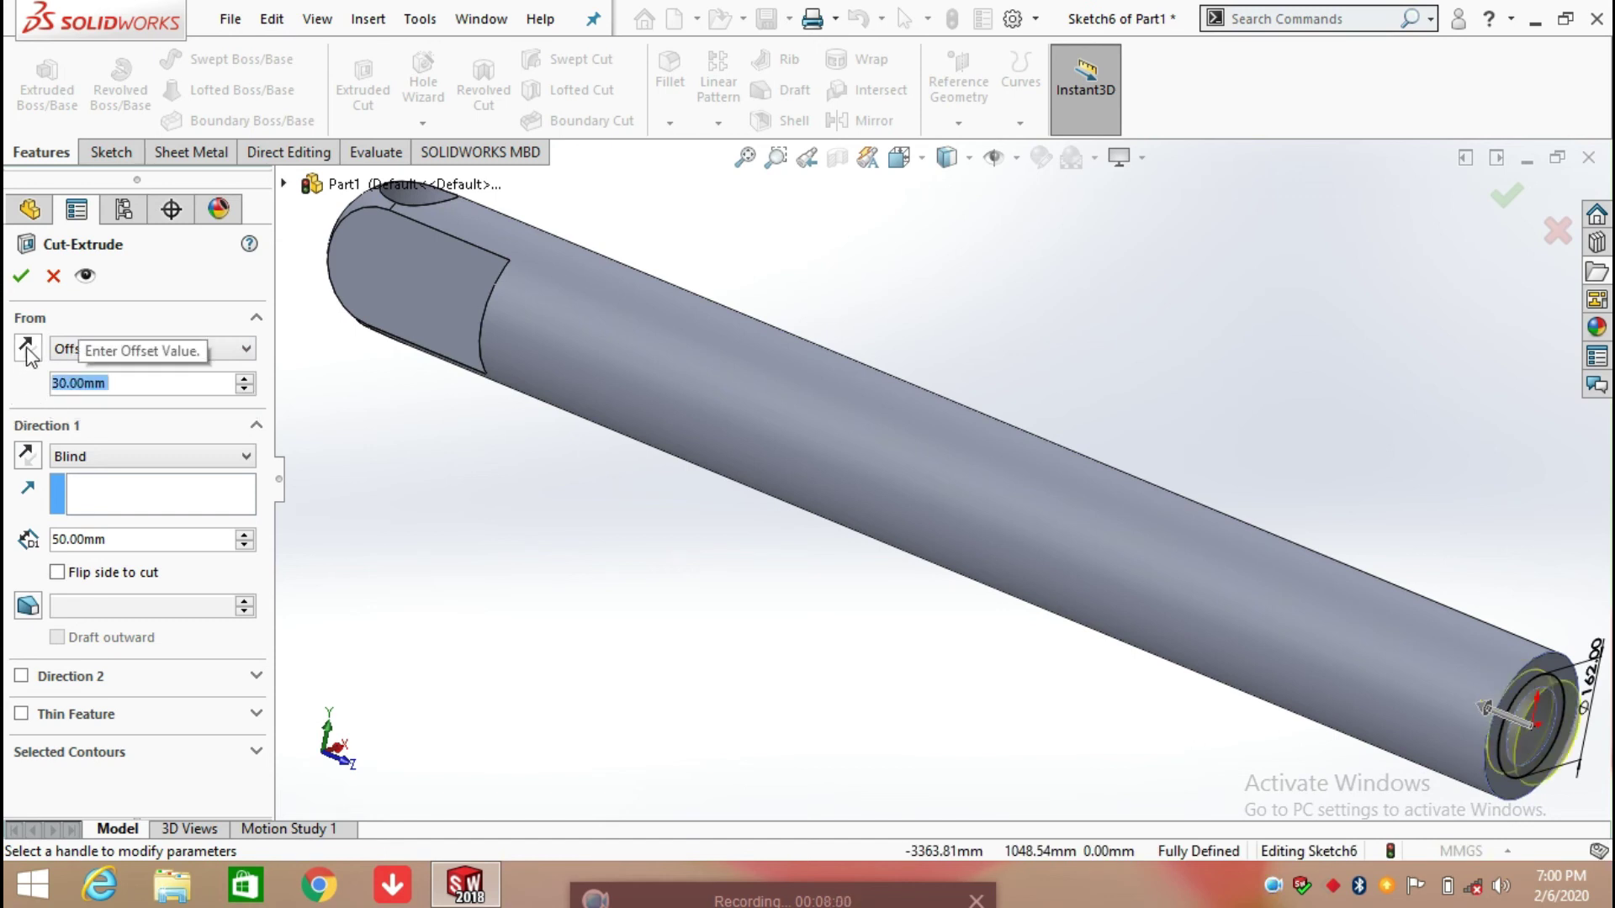
click(27, 350)
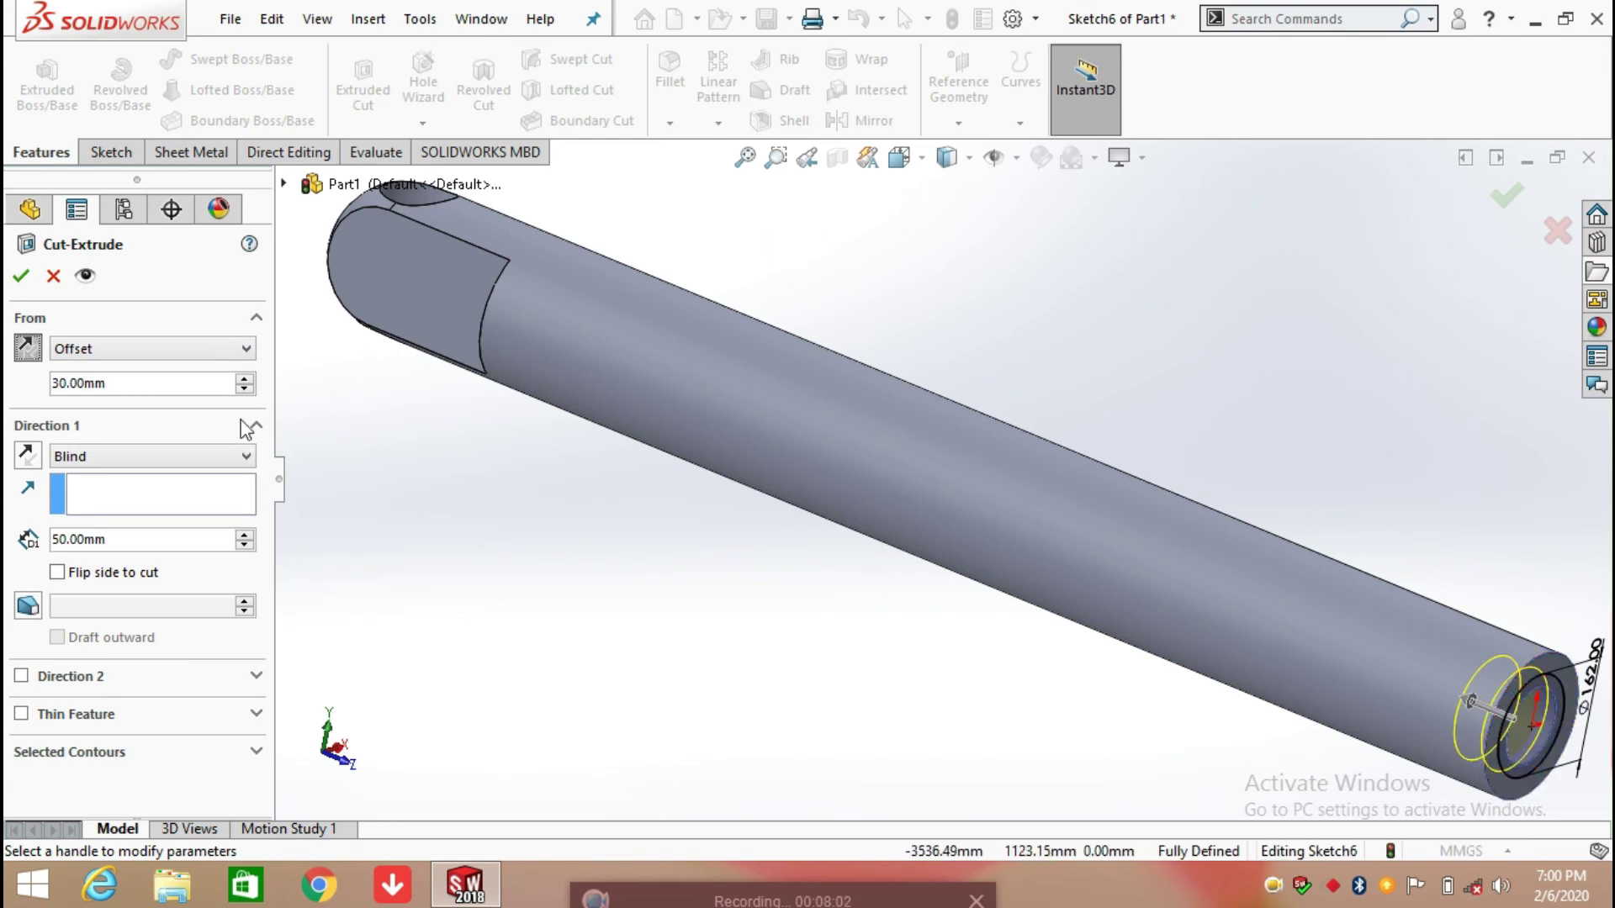
- End the cut with Offset From Surface, 50 mm from the shoulder face of the flat side cut, and create it
click(154, 460)
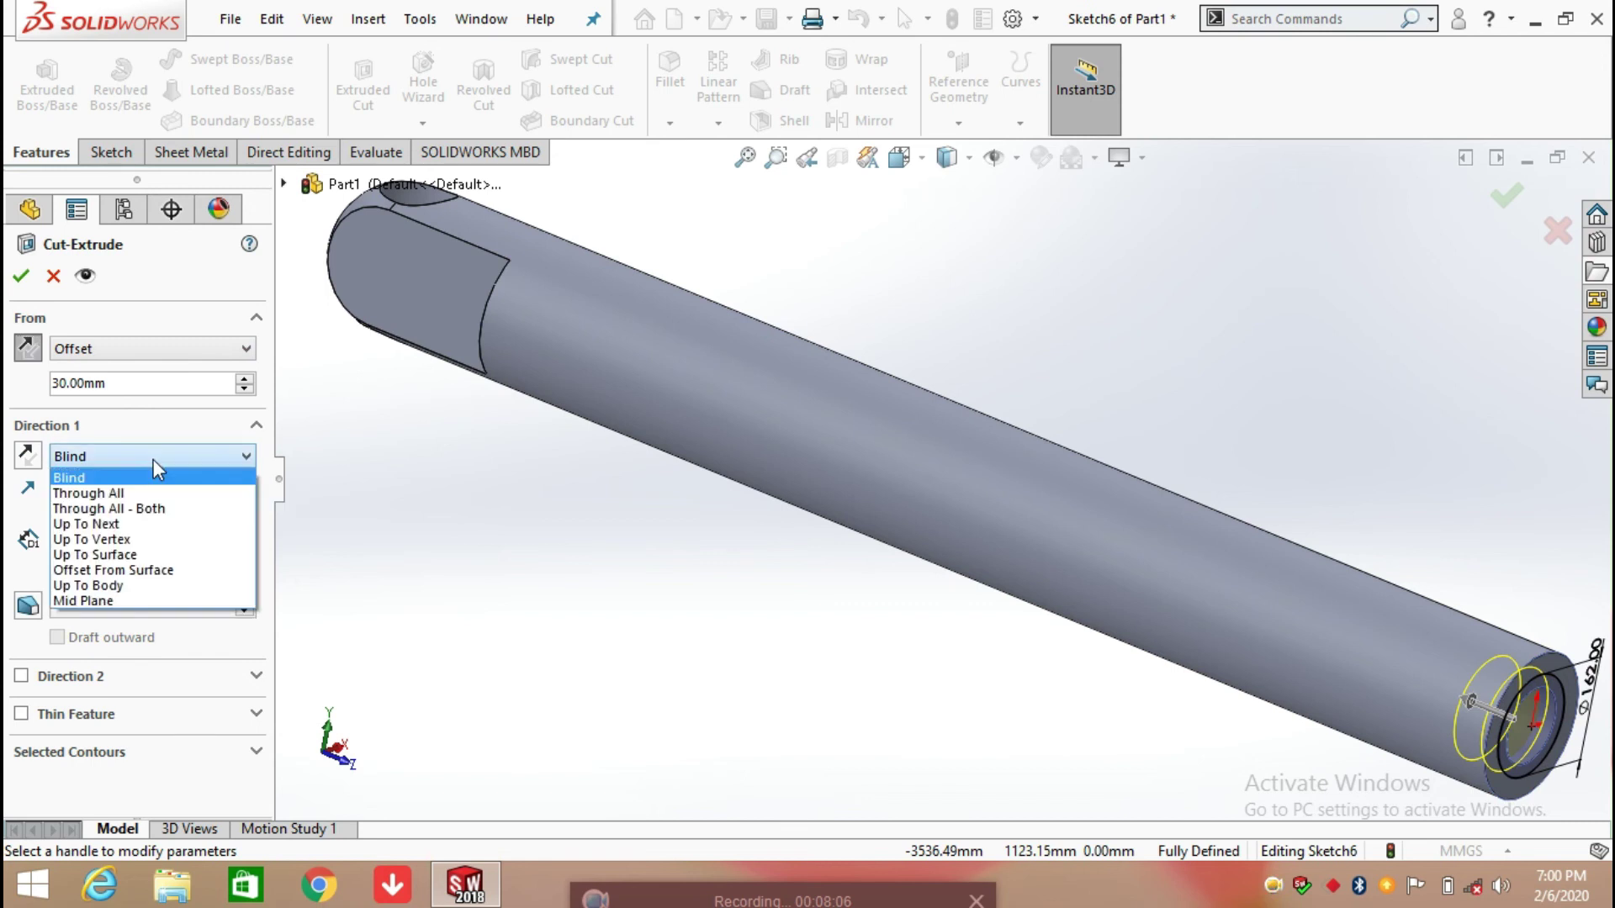
click(128, 571)
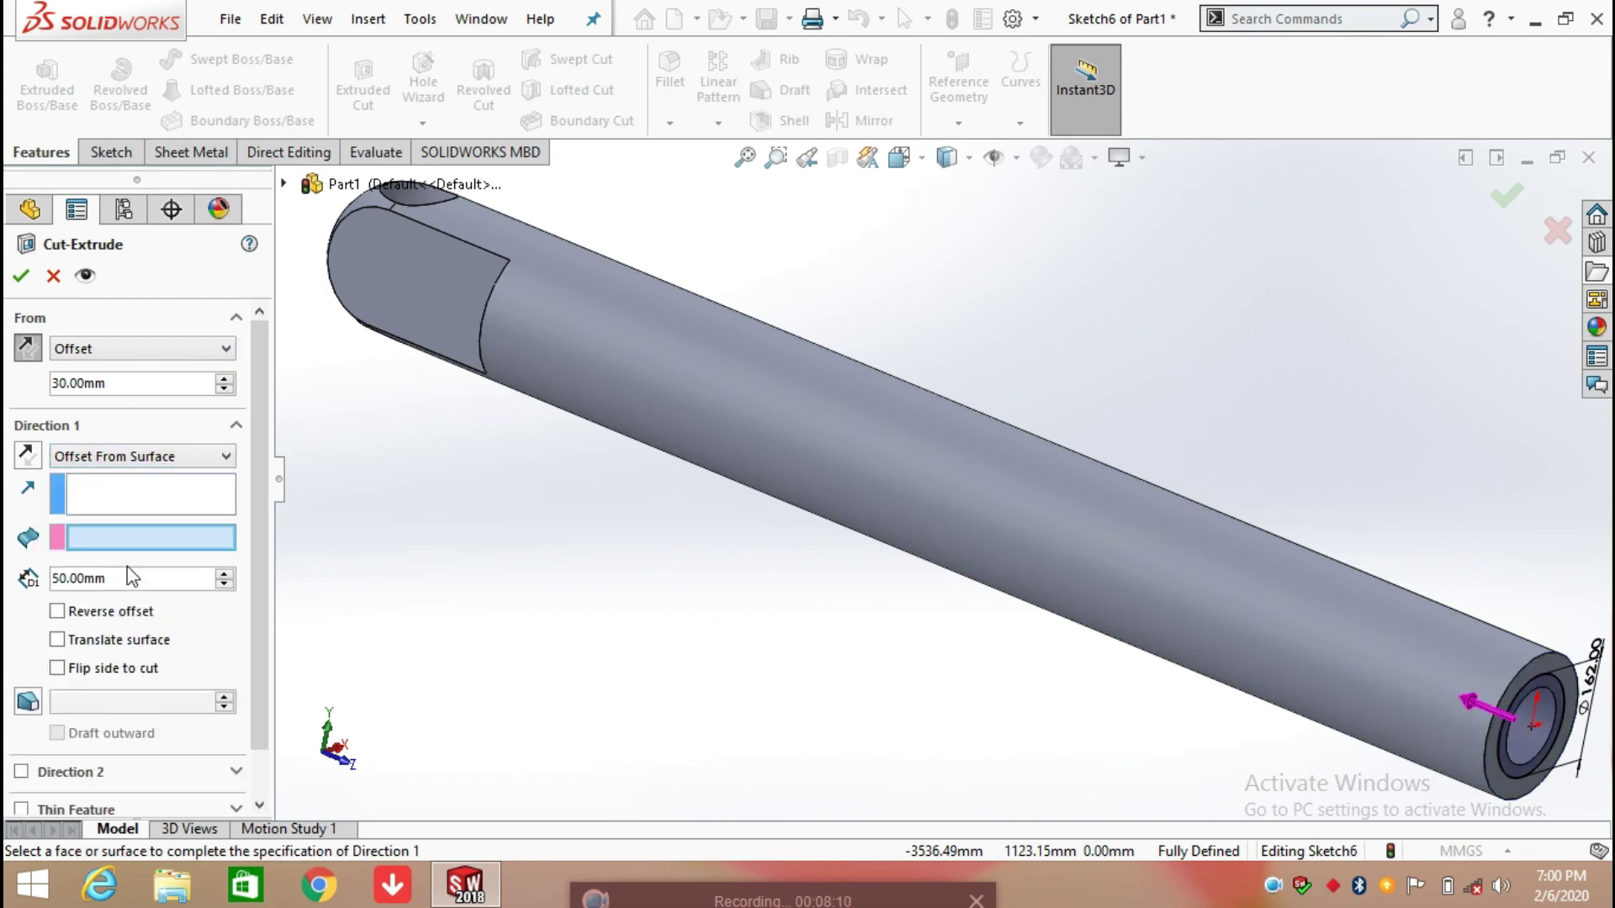
middle_drag(336, 508, 443, 492)
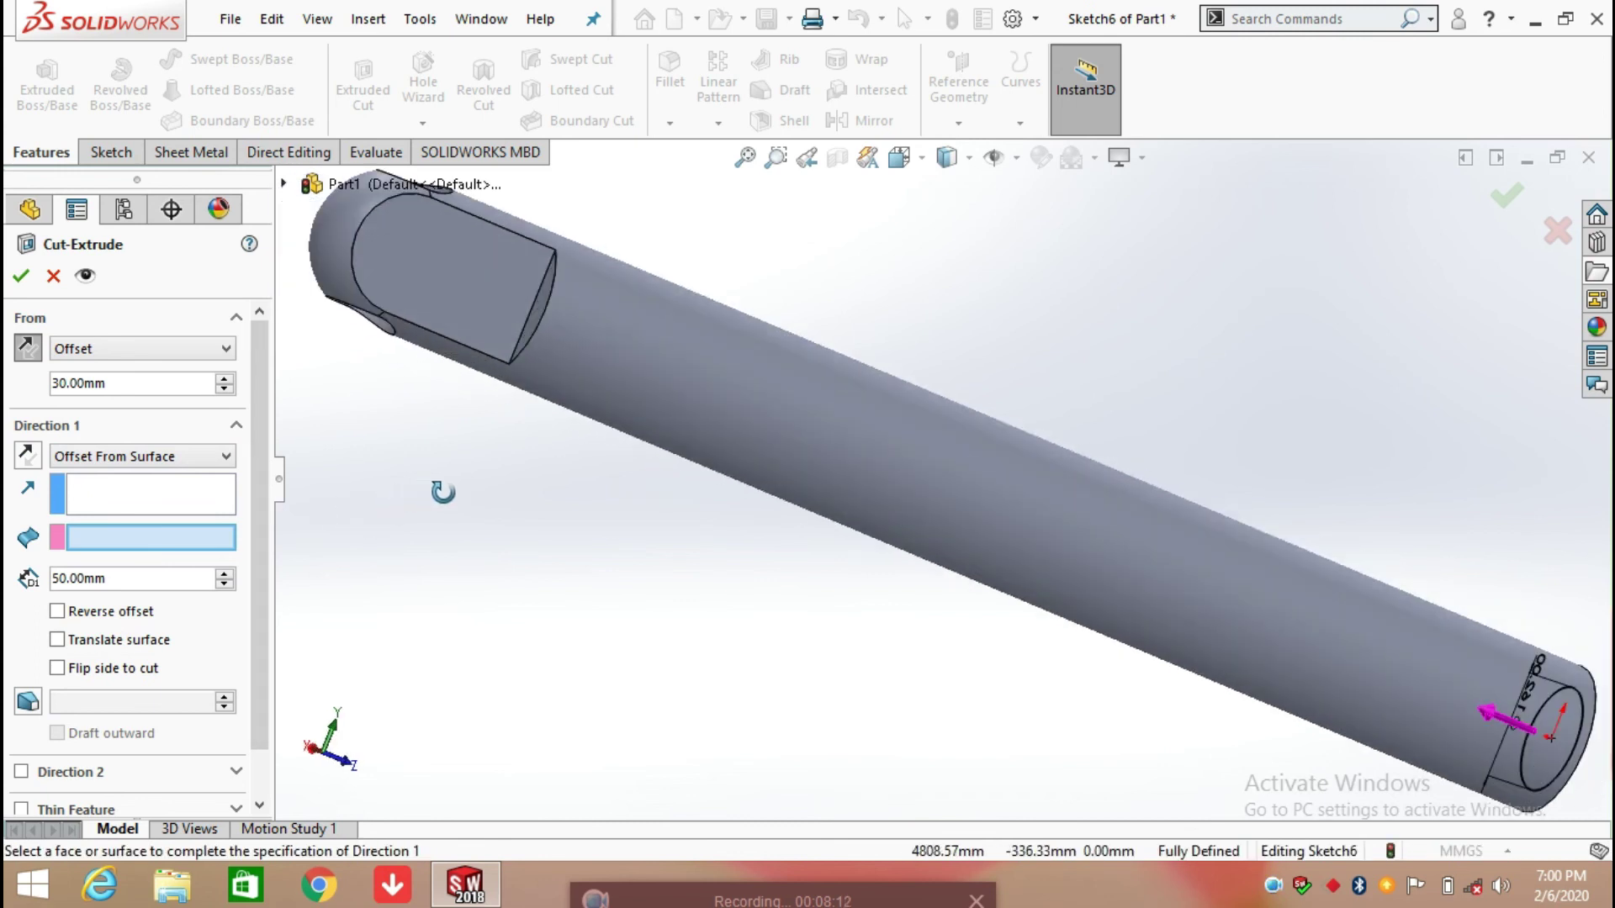
click(538, 316)
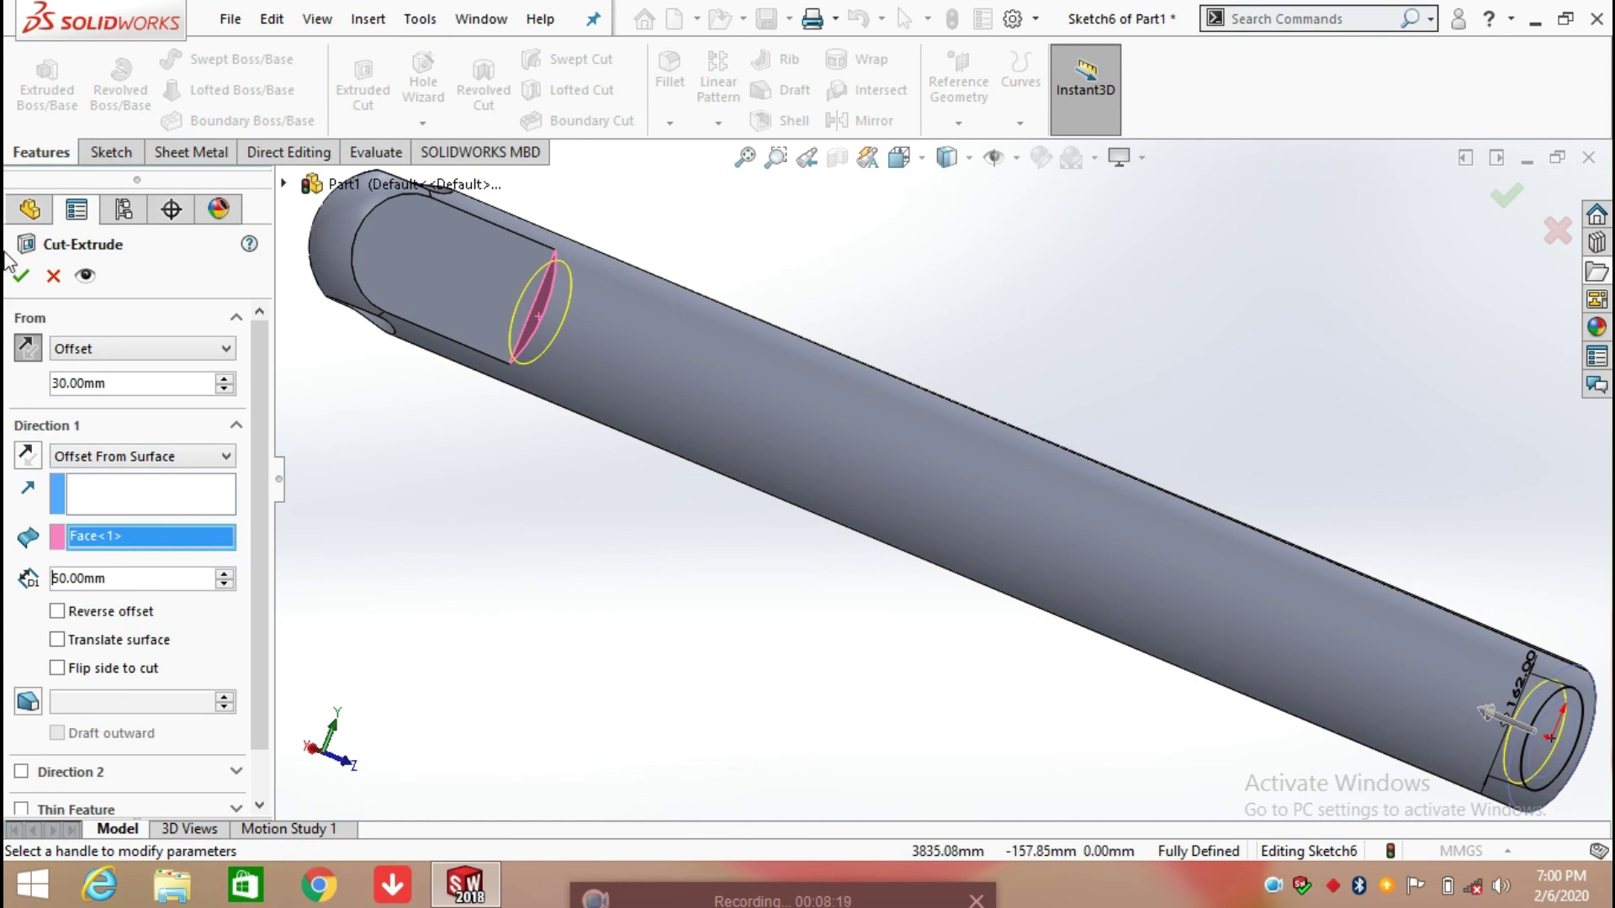
click(21, 277)
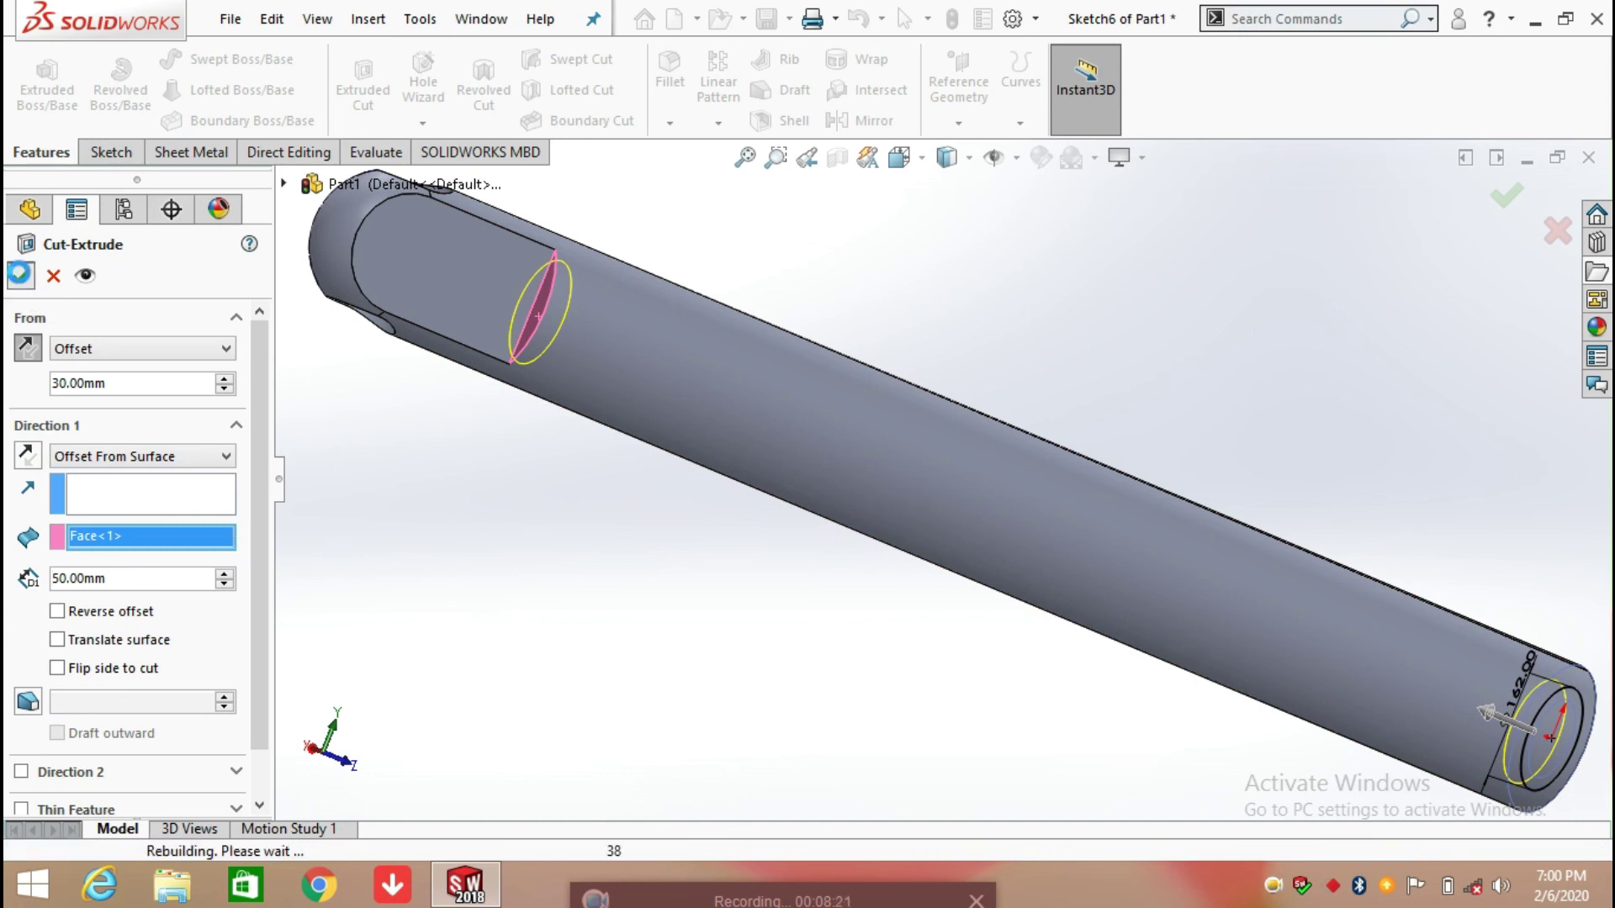
- Section the part along the Top Plane and inspect the internal cavity beneath the bored end face
click(518, 515)
scroll(732, 570, up, 6)
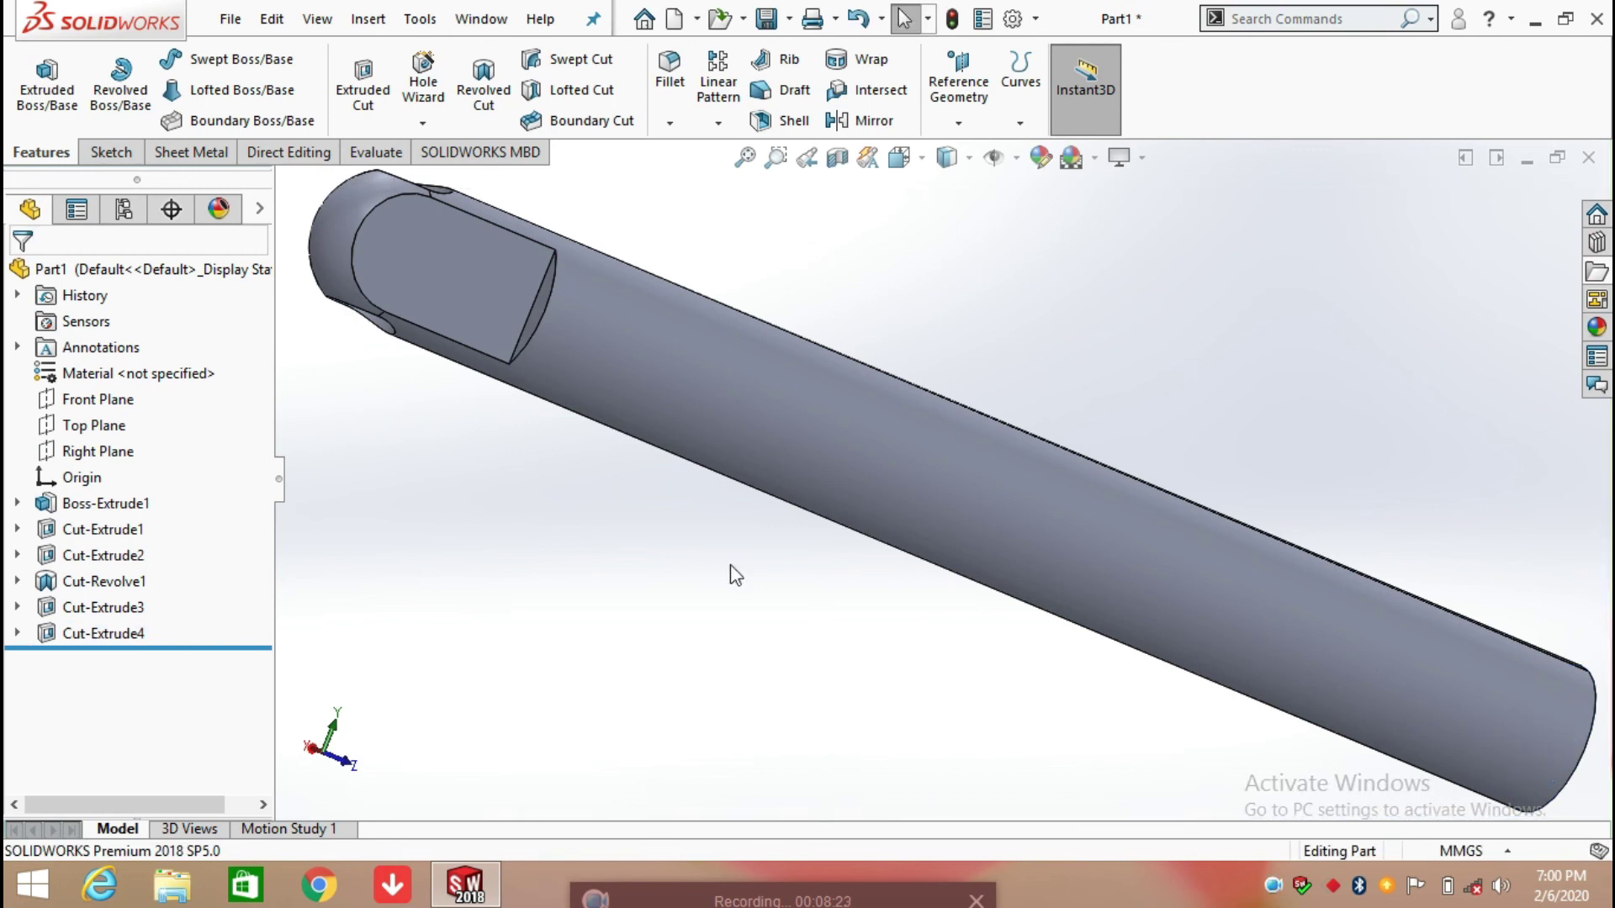
middle_drag(915, 598, 751, 337)
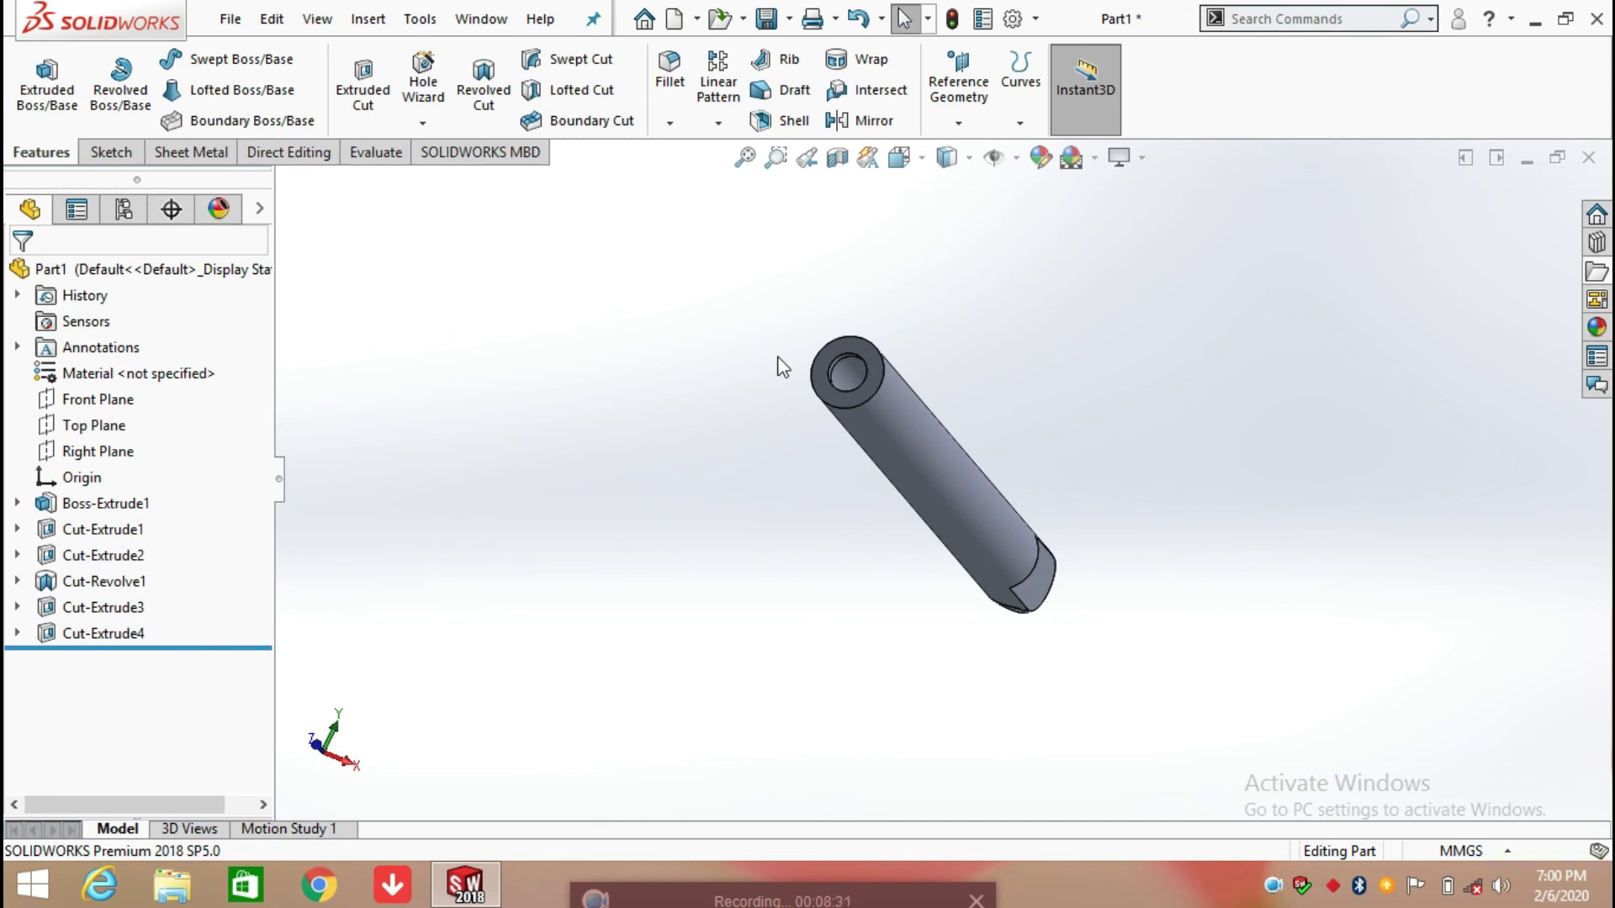
click(839, 160)
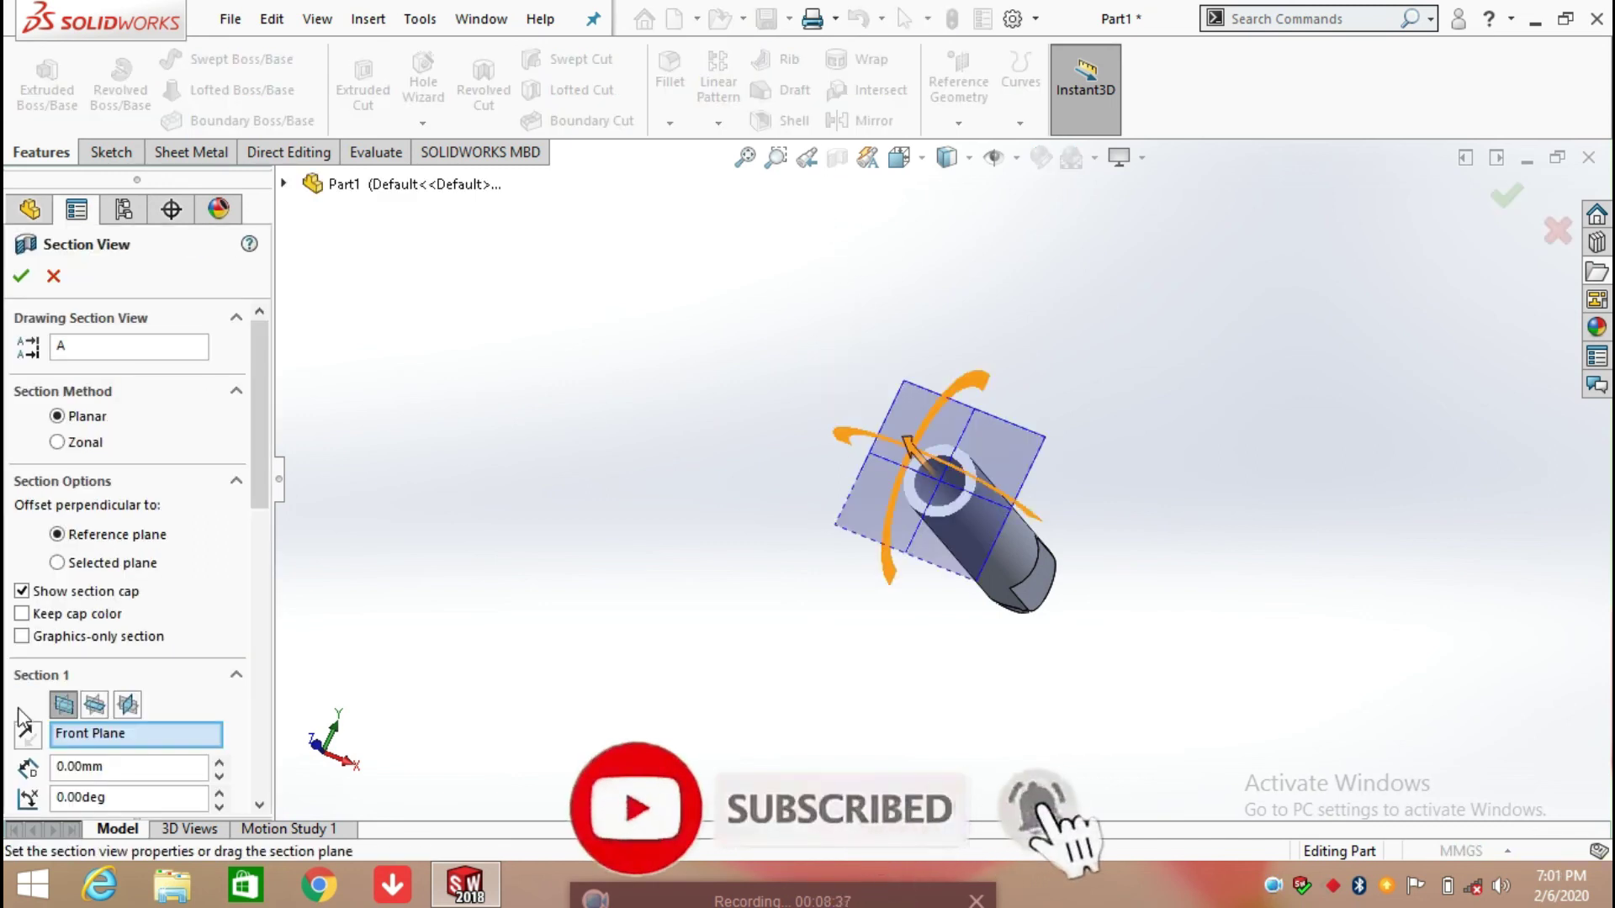
click(94, 704)
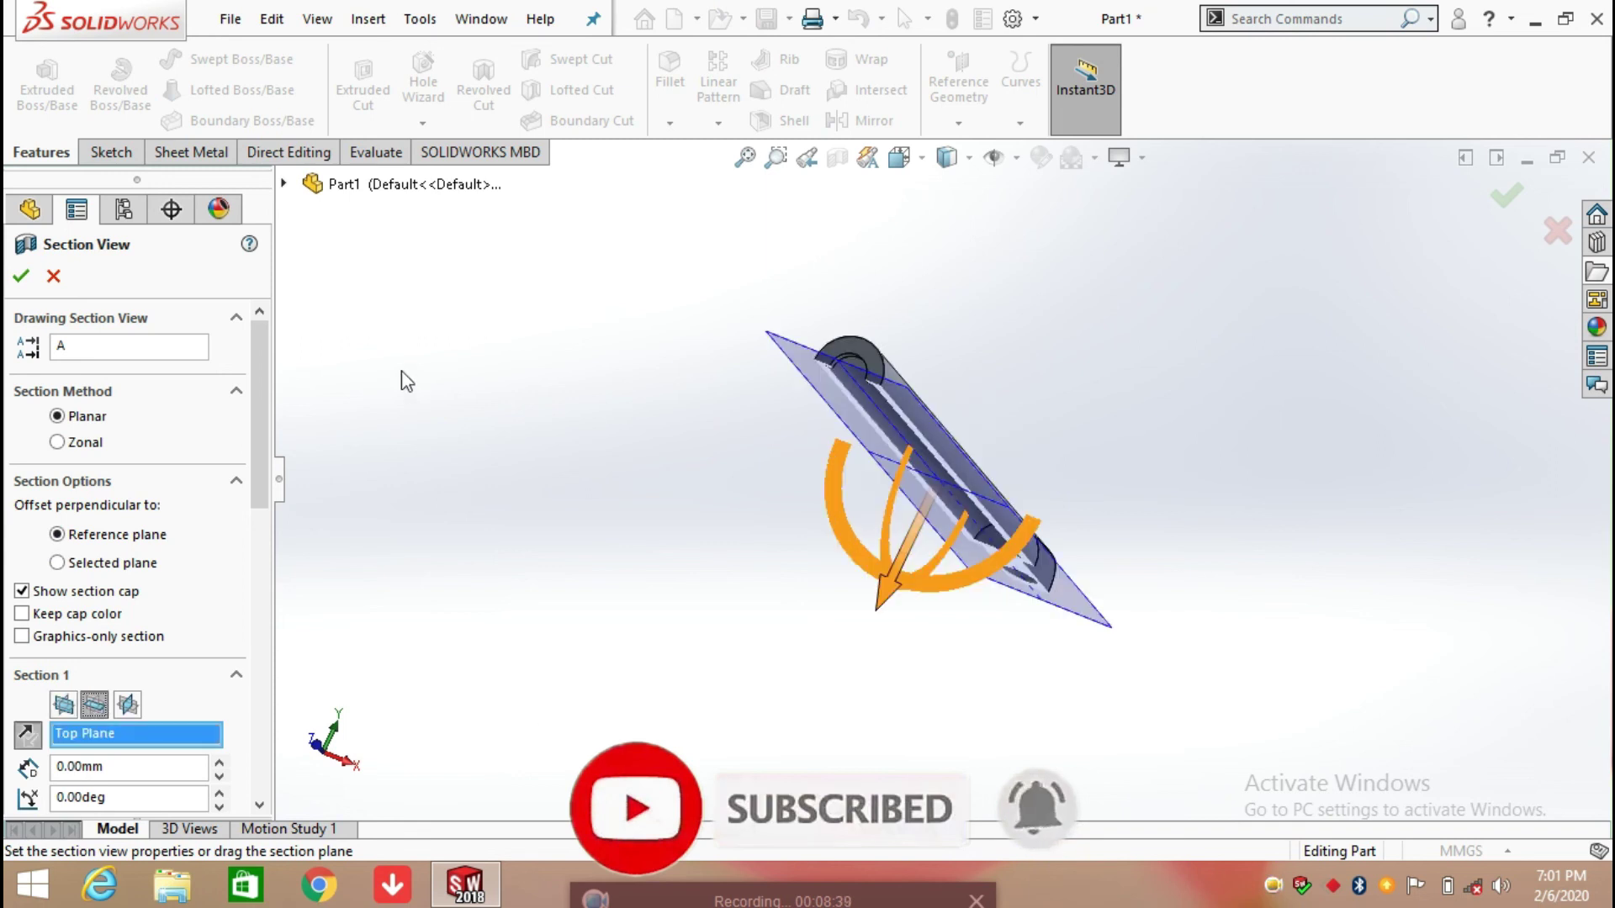
click(21, 276)
middle_drag(1007, 548, 969, 411)
scroll(969, 416, down, 3)
middle_drag(977, 303, 916, 259)
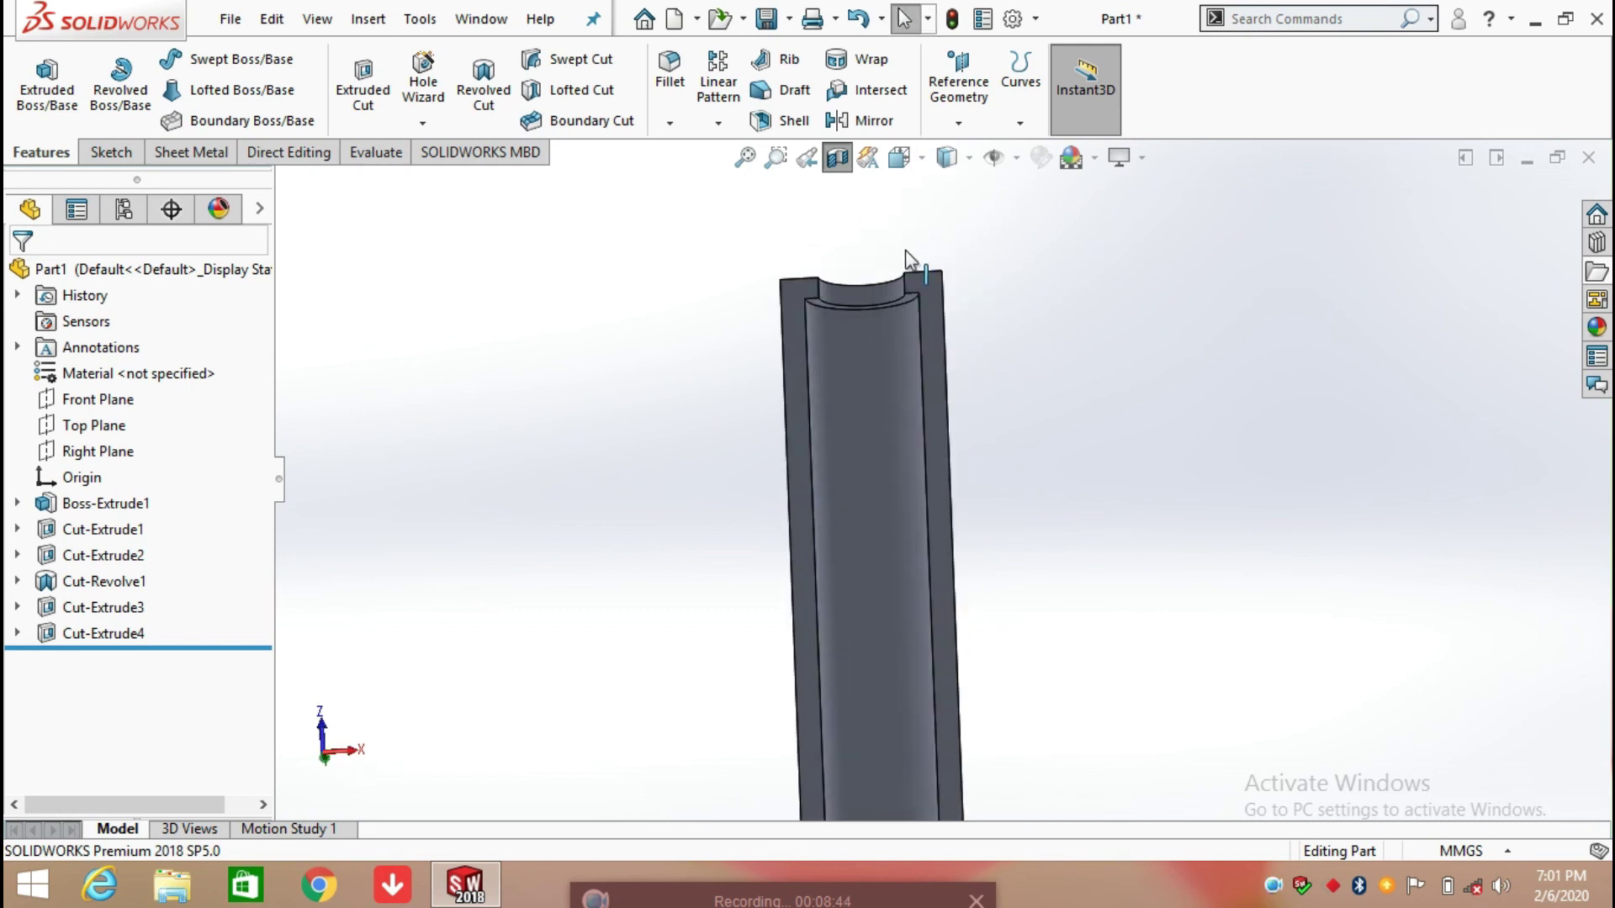
- Reopen the 162 mm cavity cut's definition, examine where it ends relative to the side-cut shoulder, and accept it with its existing settings
click(125, 636)
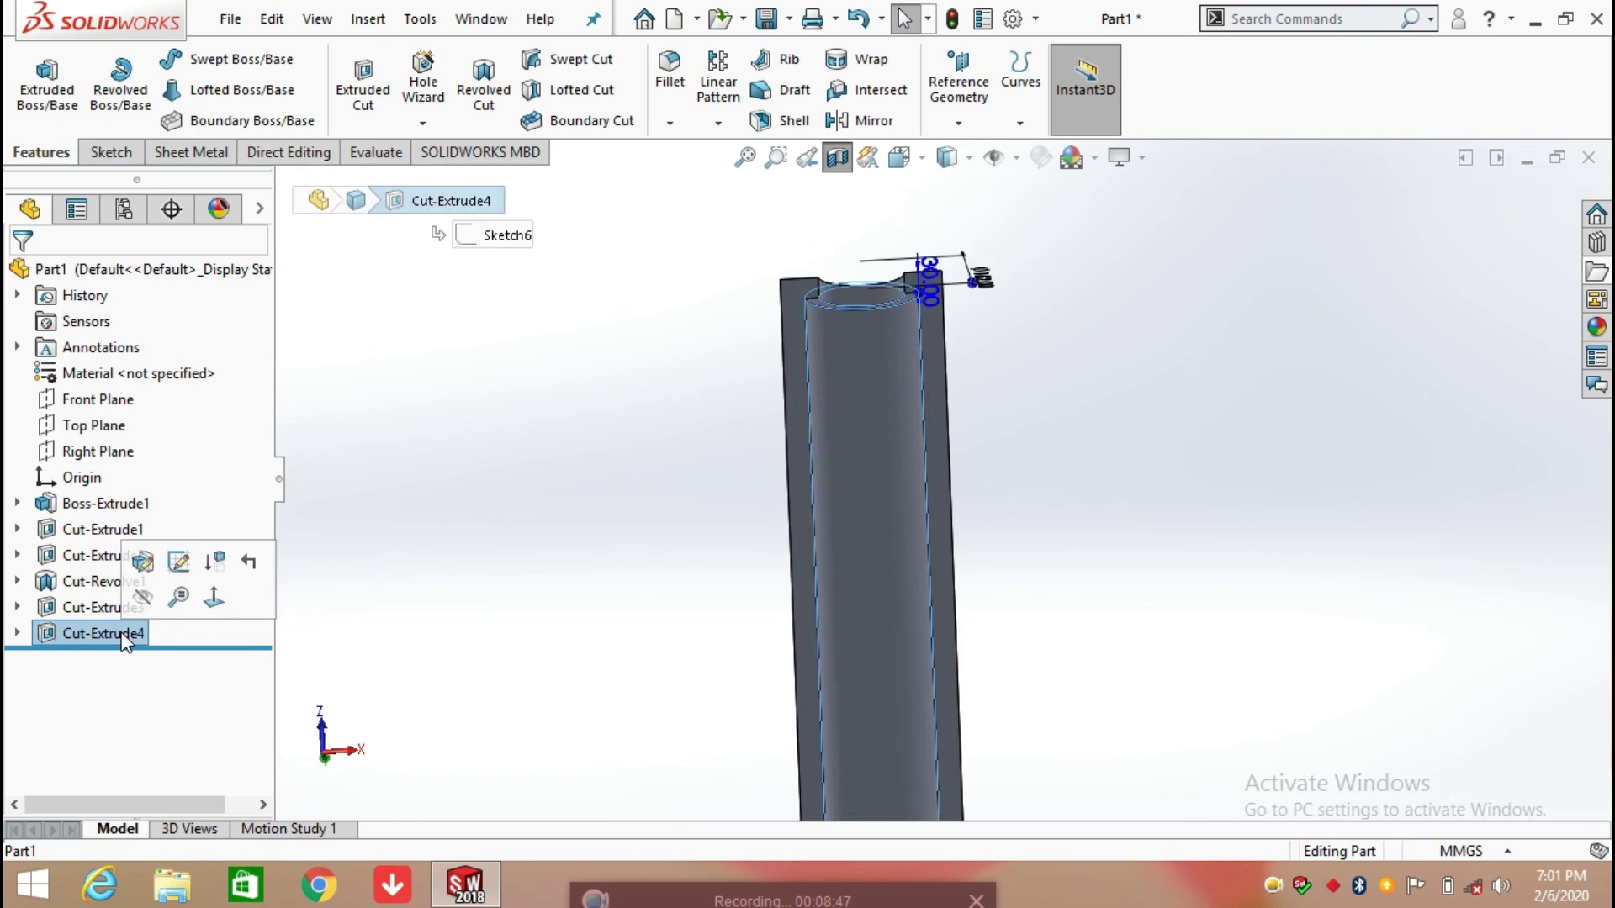
click(144, 561)
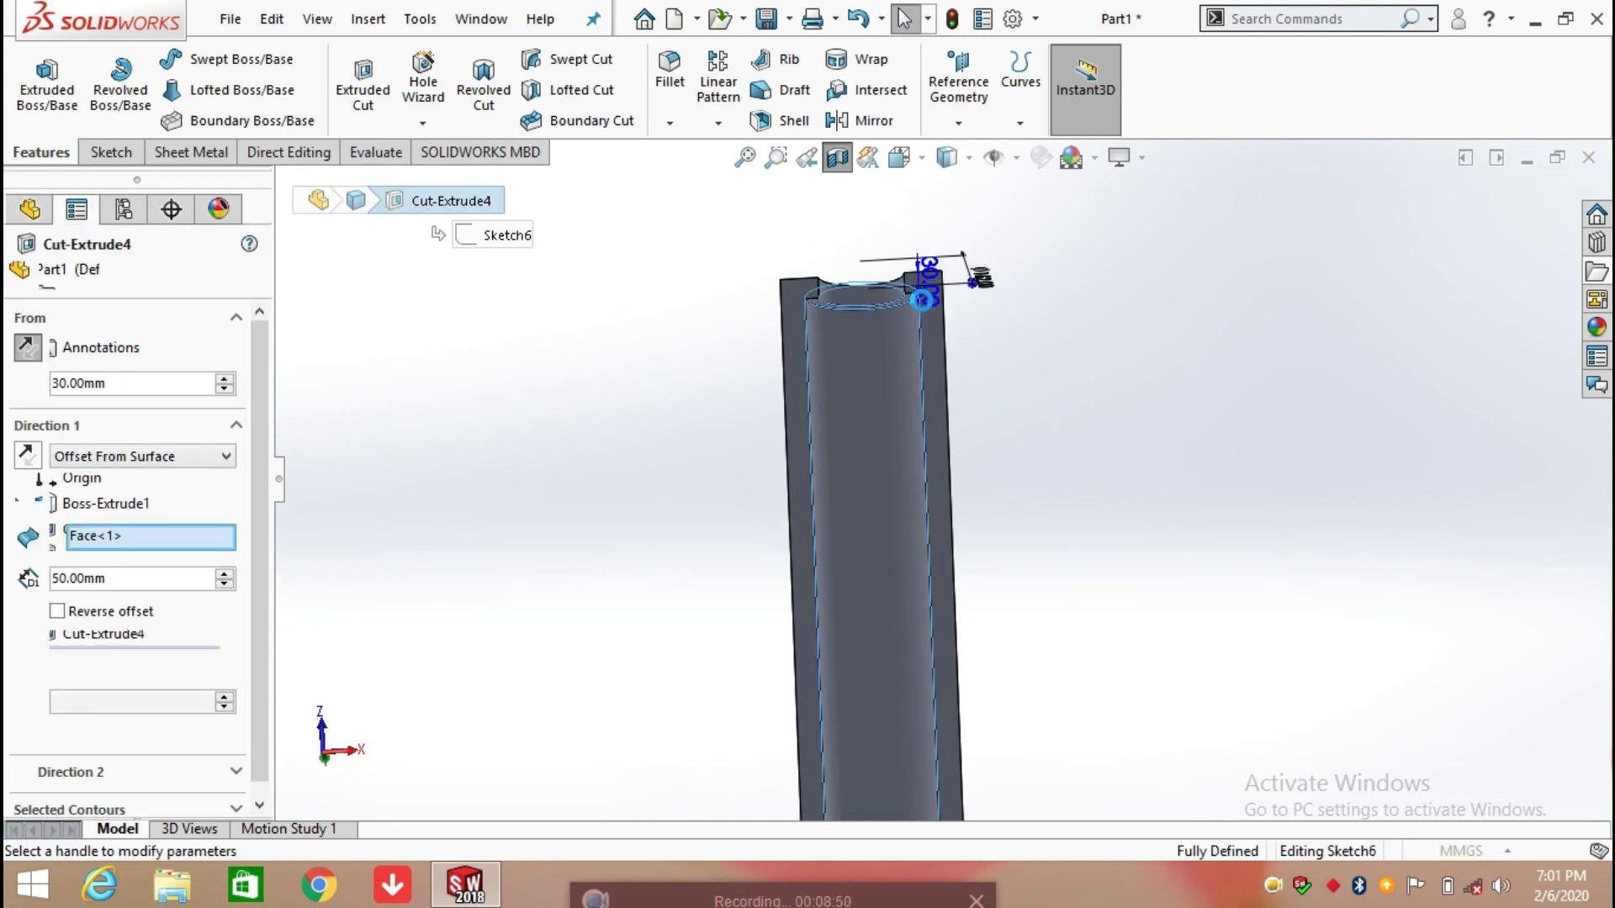
middle_drag(1051, 450, 940, 380)
scroll(1036, 538, up, 5)
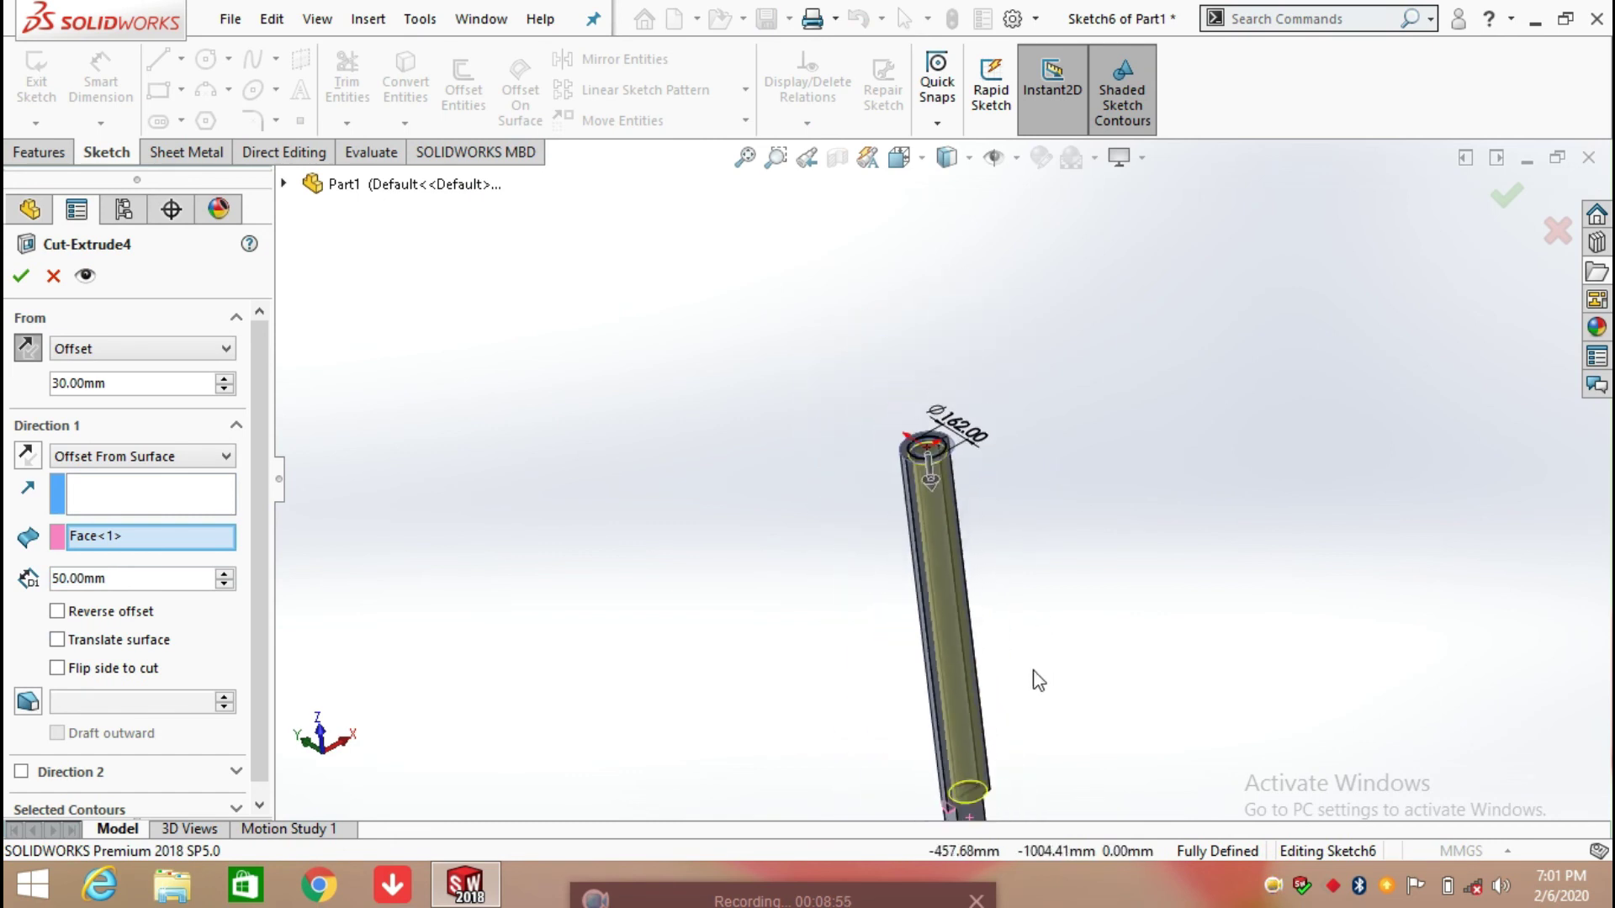
scroll(1021, 698, down, 2)
scroll(981, 794, down, 8)
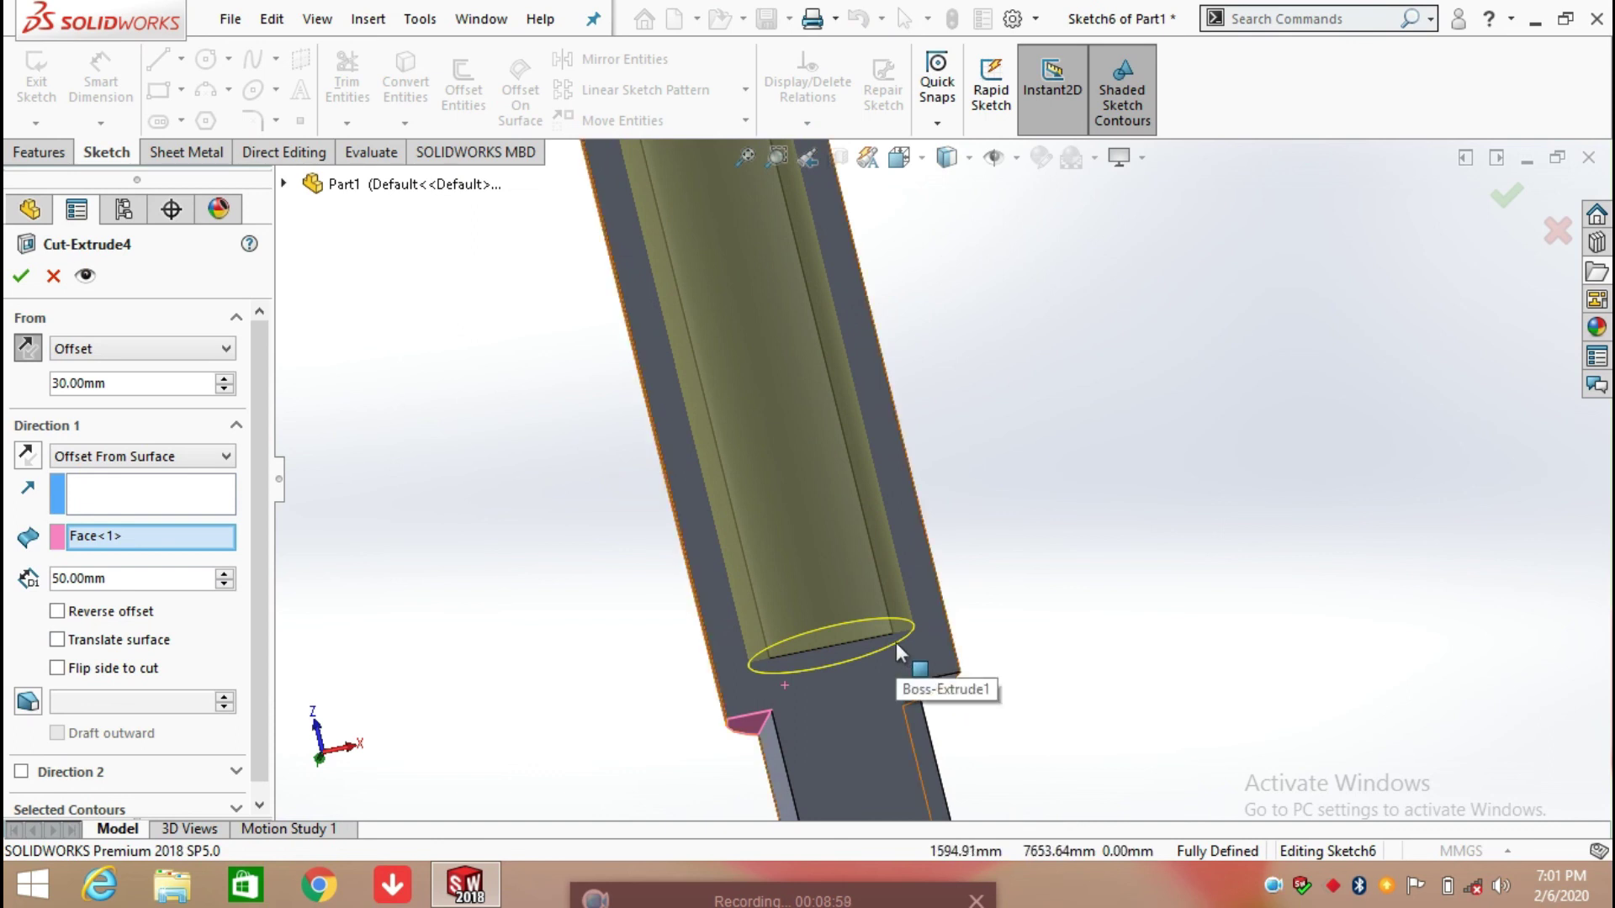
click(21, 276)
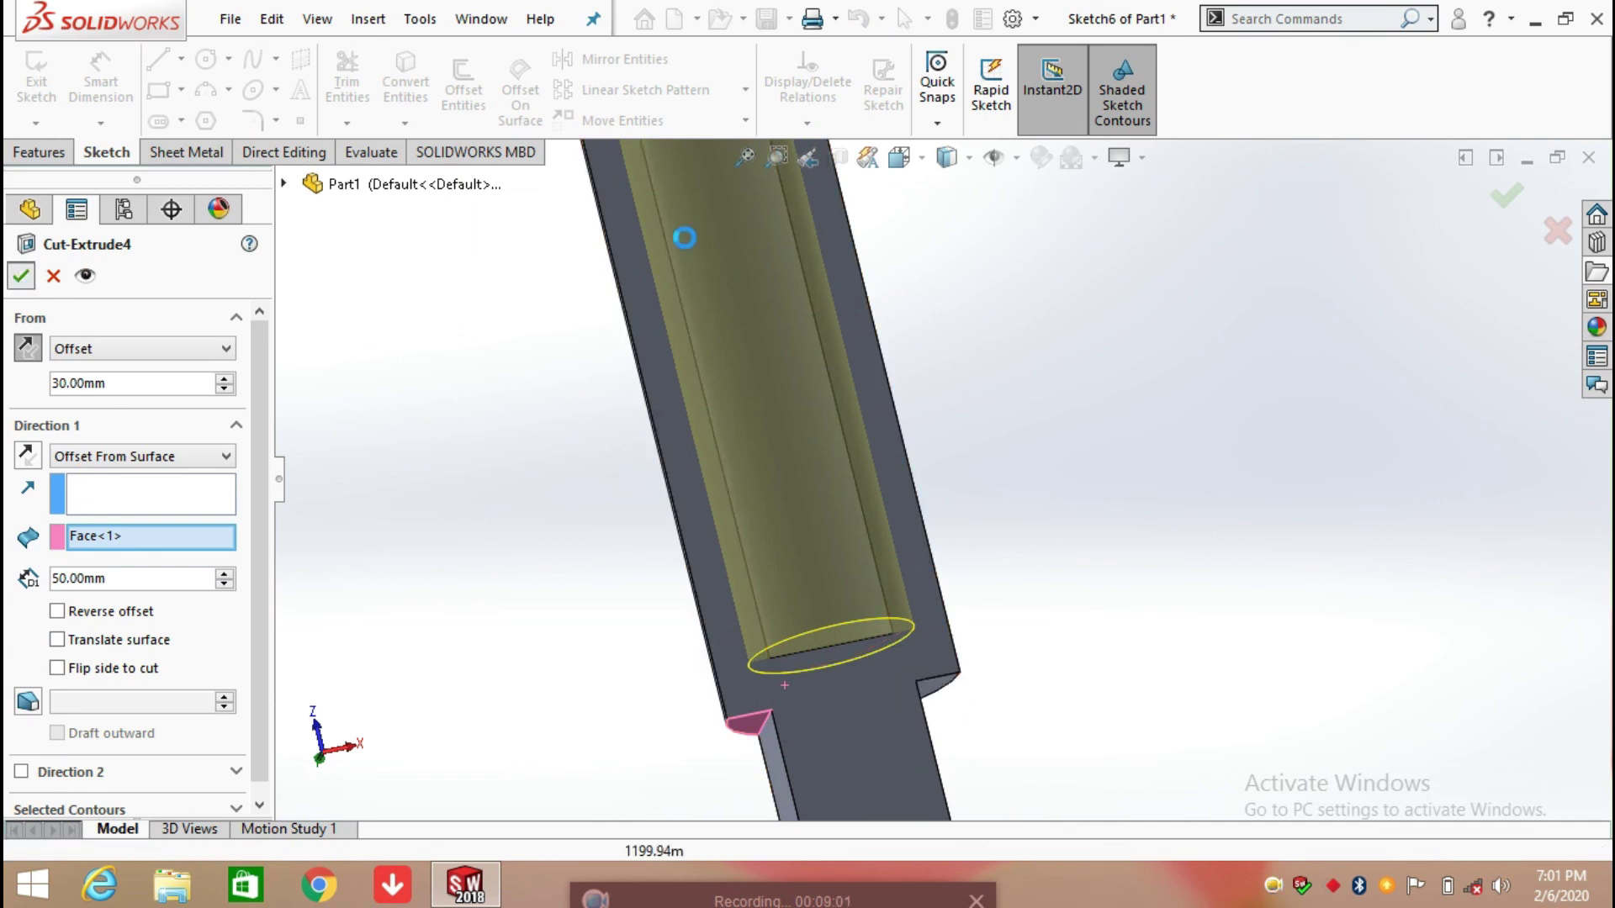
- Turn off the section view and display the whole part shaded without edges to review its exterior
click(837, 157)
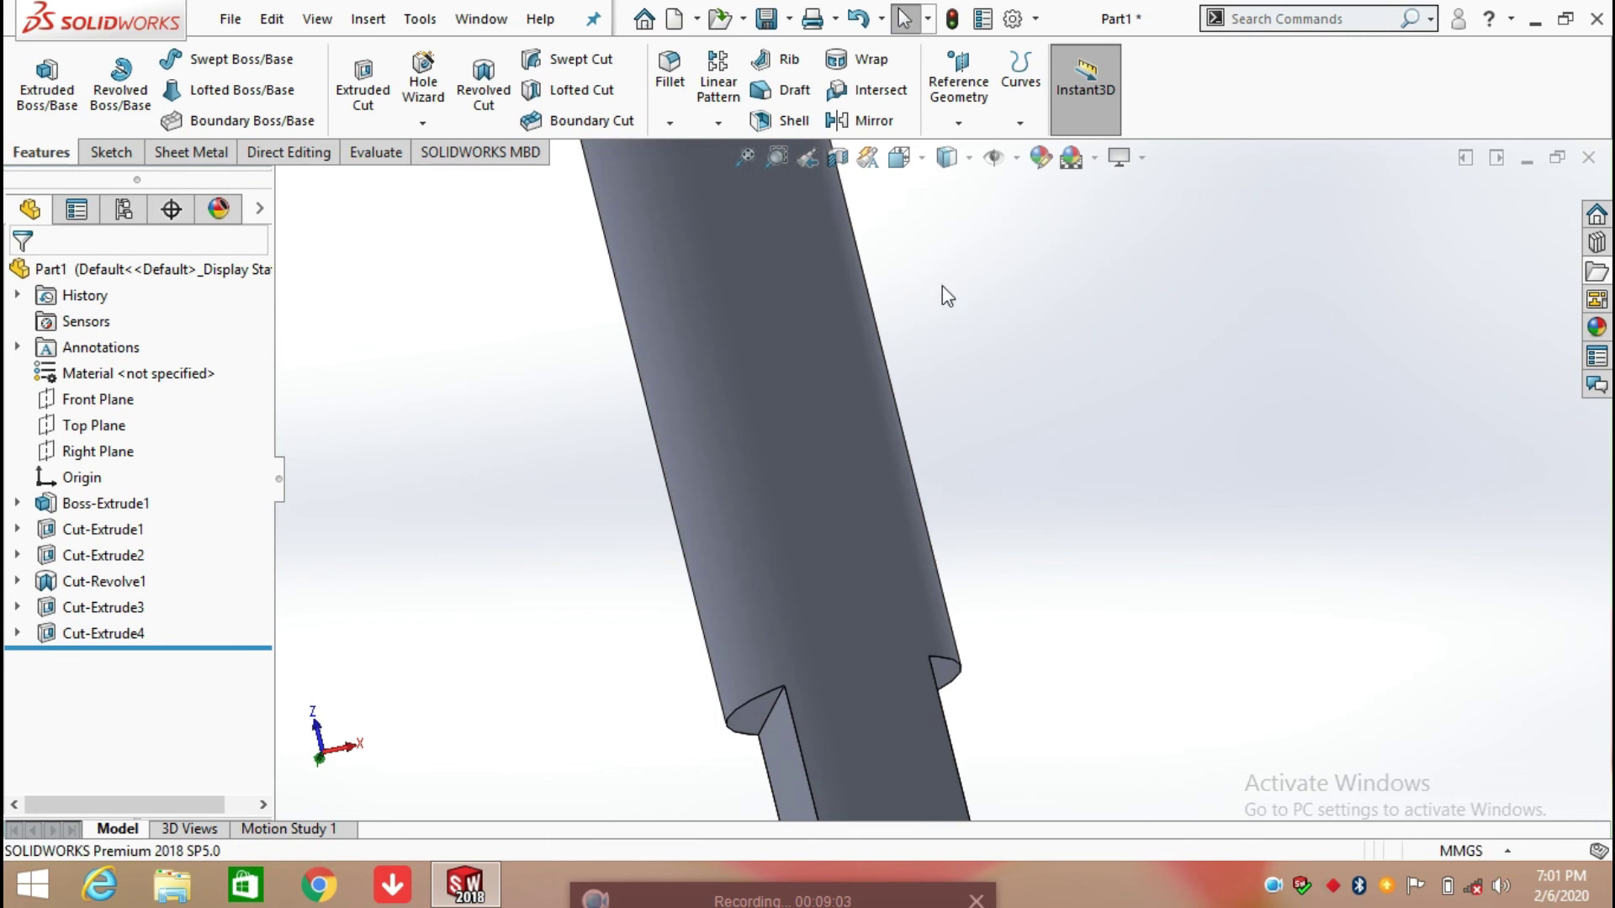
scroll(962, 575, up, 3)
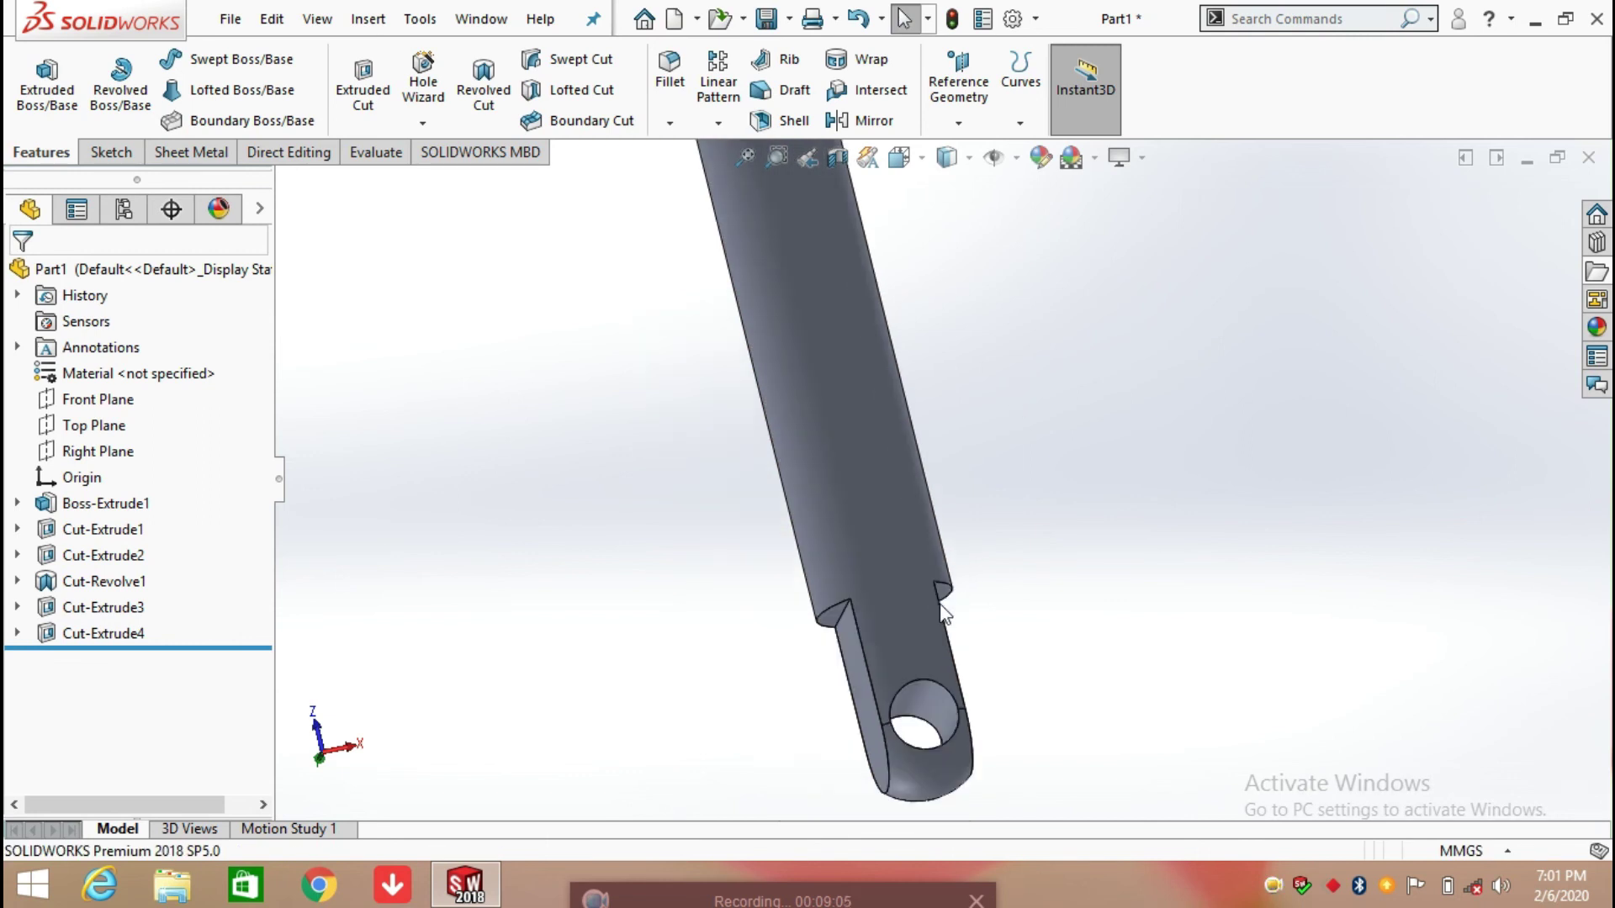
scroll(940, 605, up, 4)
middle_drag(977, 635, 880, 387)
scroll(911, 318, down, 3)
middle_drag(911, 318, 819, 490)
scroll(953, 238, down, 3)
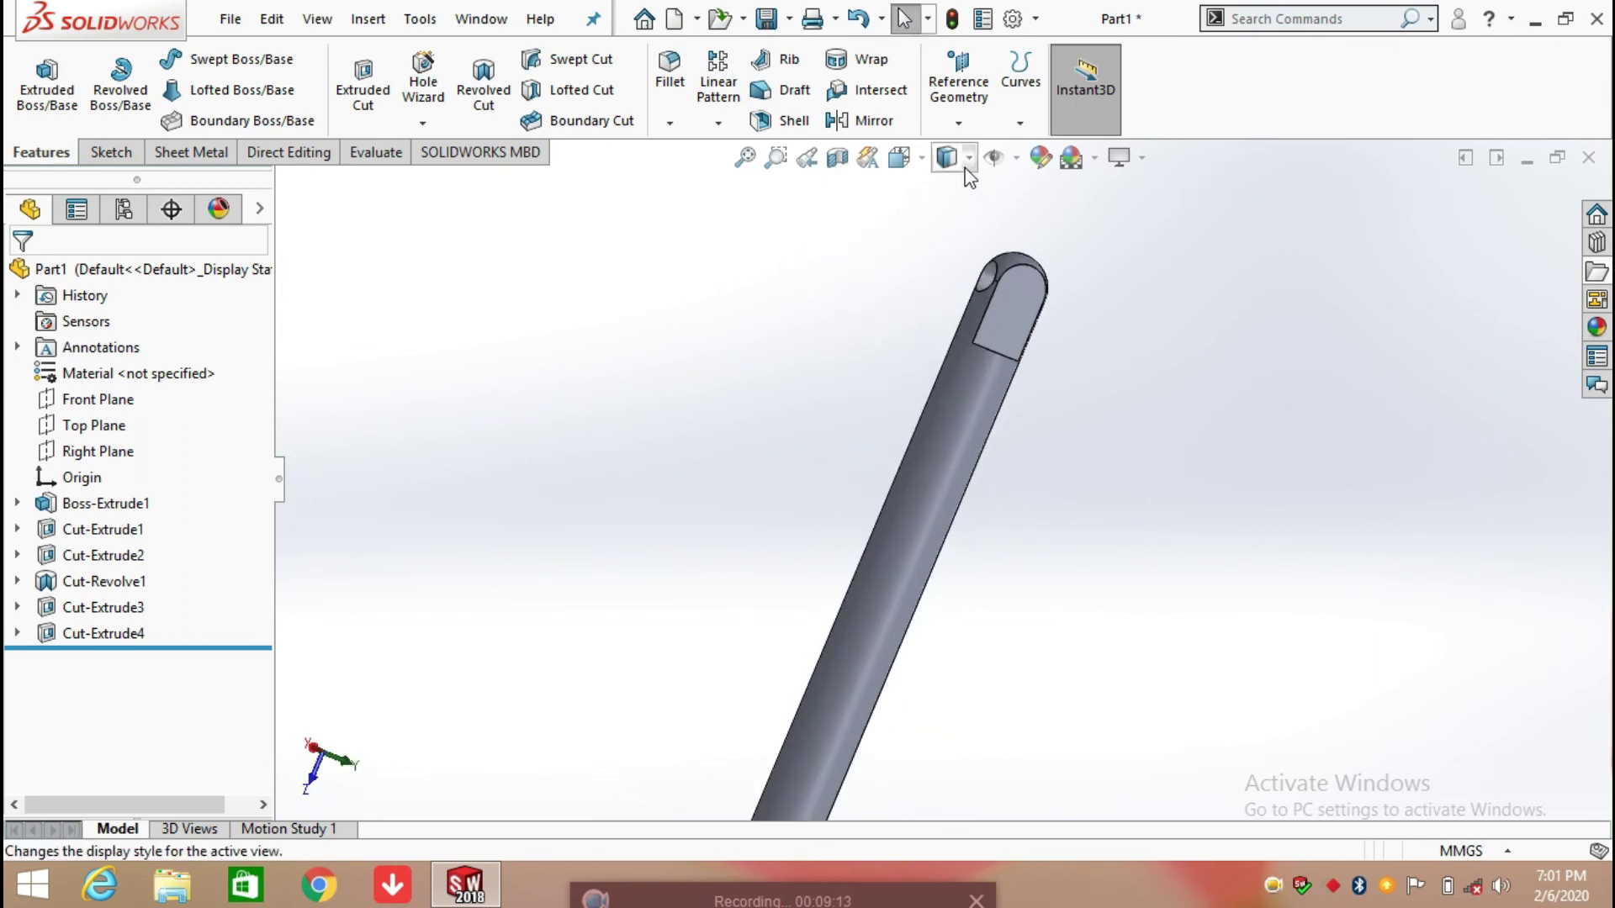
middle_drag(1127, 423, 932, 351)
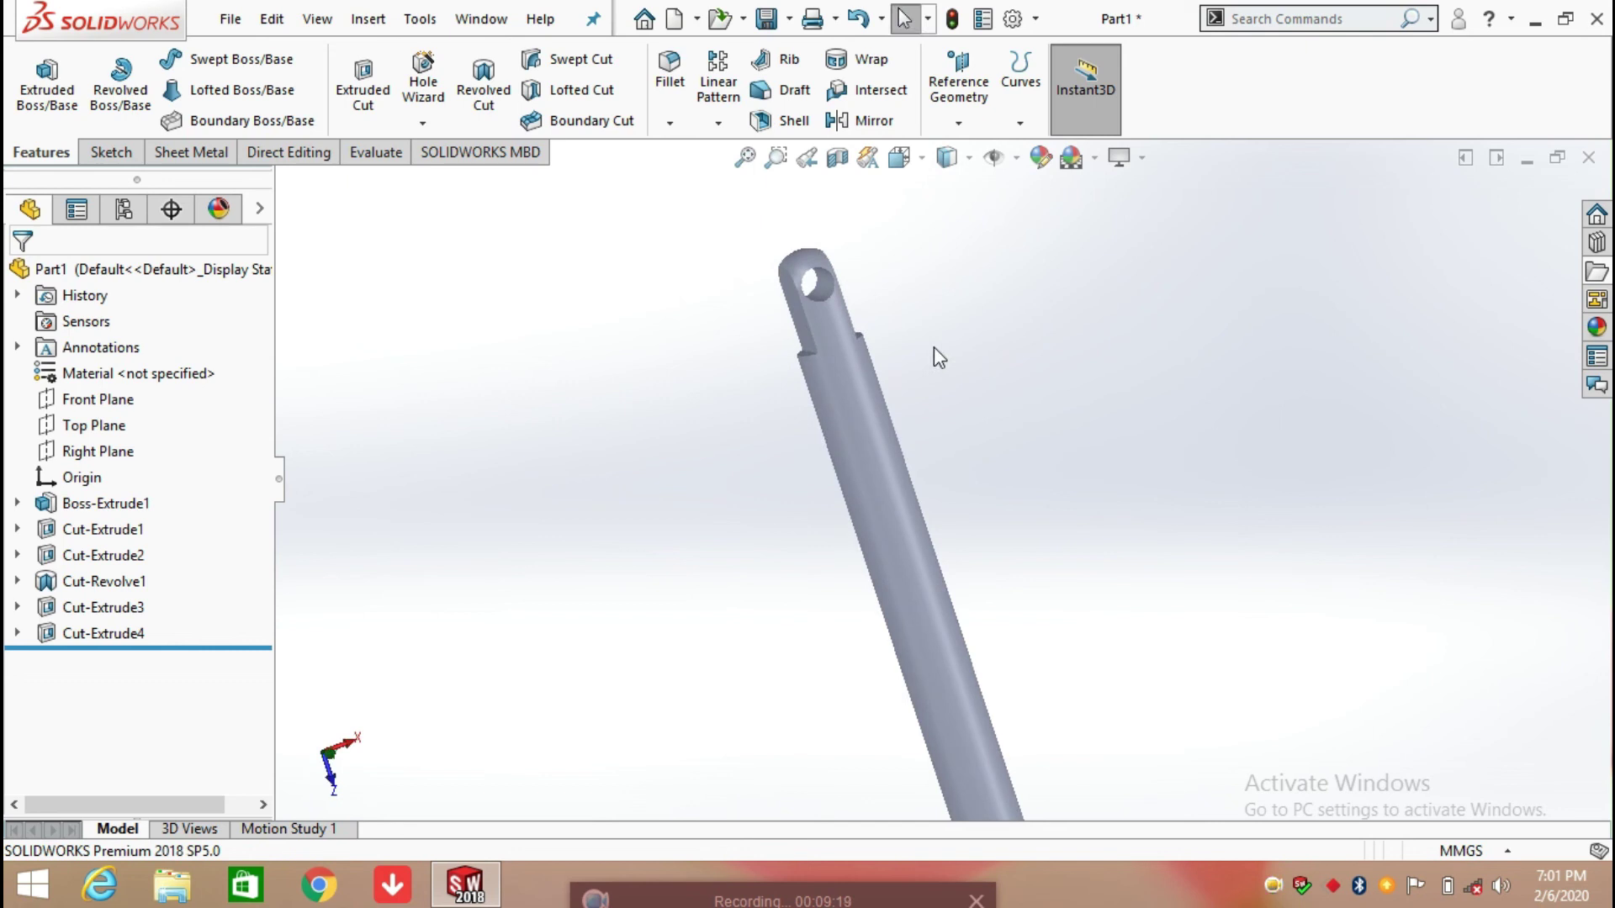